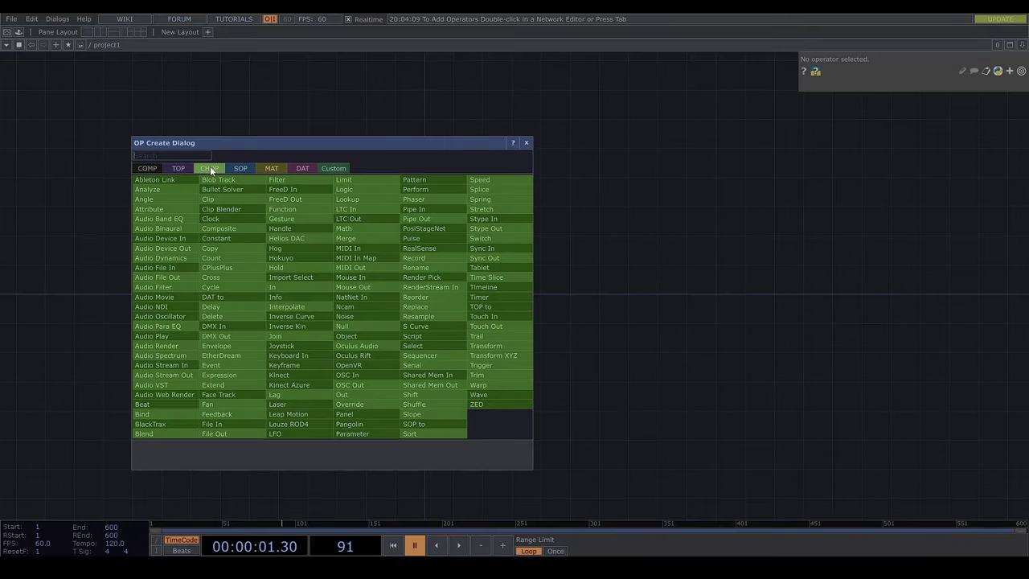
Add a Constant CHOP to the network and define its first channel as x with a value of 1080.
{"action": "type", "text": "con"}
{"action": "left_click", "coordinate": [216, 238]}
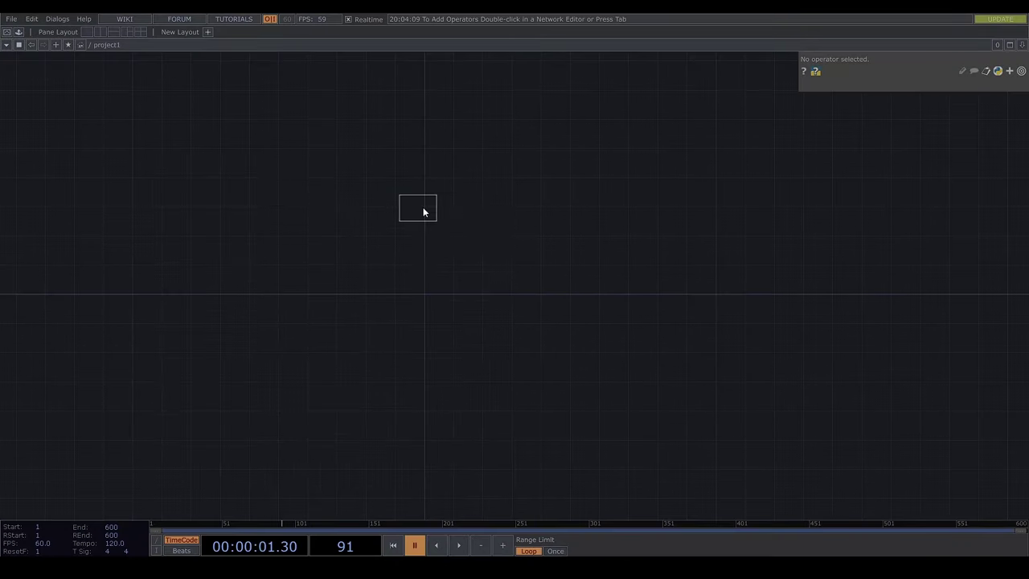
{"action": "left_click", "coordinate": [427, 211]}
{"action": "left_click", "coordinate": [916, 102]}
{"action": "type", "text": "x"}
{"action": "key", "text": "Return"}
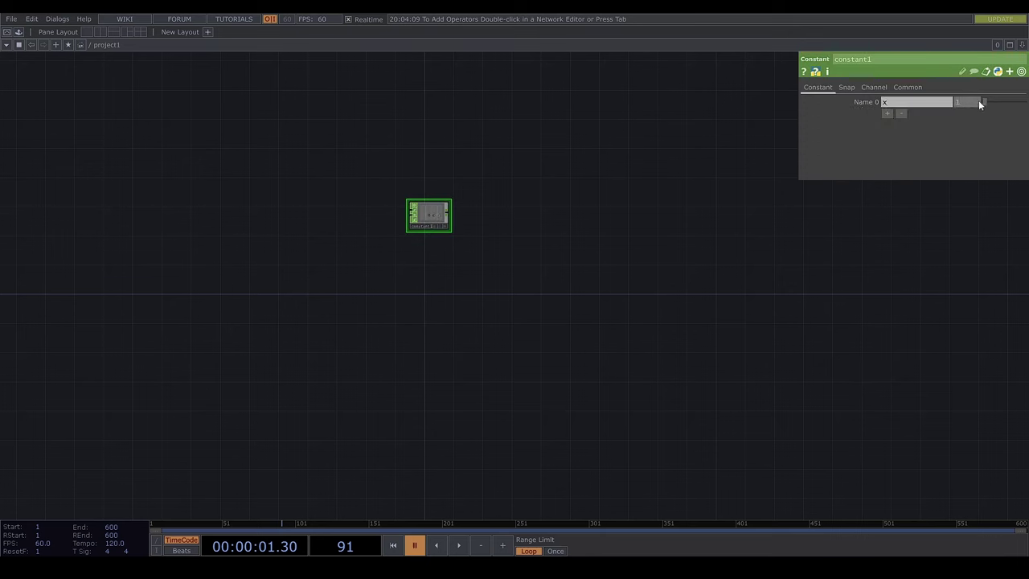
{"action": "left_click", "coordinate": [979, 103]}
{"action": "type", "text": "1080"}
{"action": "key", "text": "Return"}
Add a second channel named y with a value of 1080 to the Constant CHOP.
{"action": "left_click", "coordinate": [886, 112]}
{"action": "left_click", "coordinate": [885, 114]}
{"action": "type", "text": "y"}
{"action": "key", "text": "Return"}
{"action": "left_click", "coordinate": [960, 114]}
{"action": "type", "text": "1080"}
{"action": "key", "text": "Return"}
Add a Movie File In TOP and load the video clip from the Downloads folder into it.
{"action": "key", "text": "Tab"}
{"action": "type", "text": "movi"}
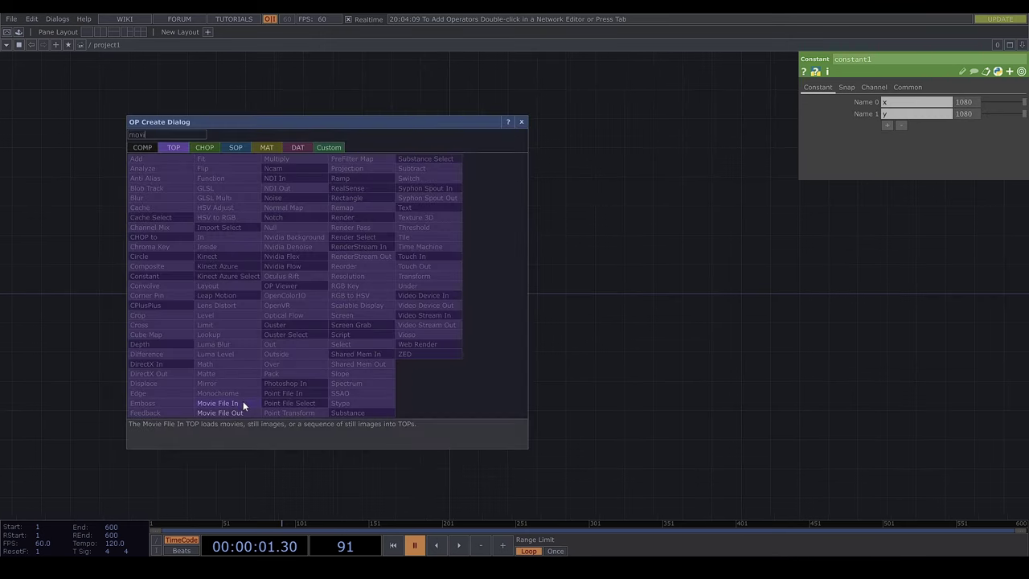
{"action": "left_click", "coordinate": [244, 403]}
{"action": "left_click", "coordinate": [232, 314]}
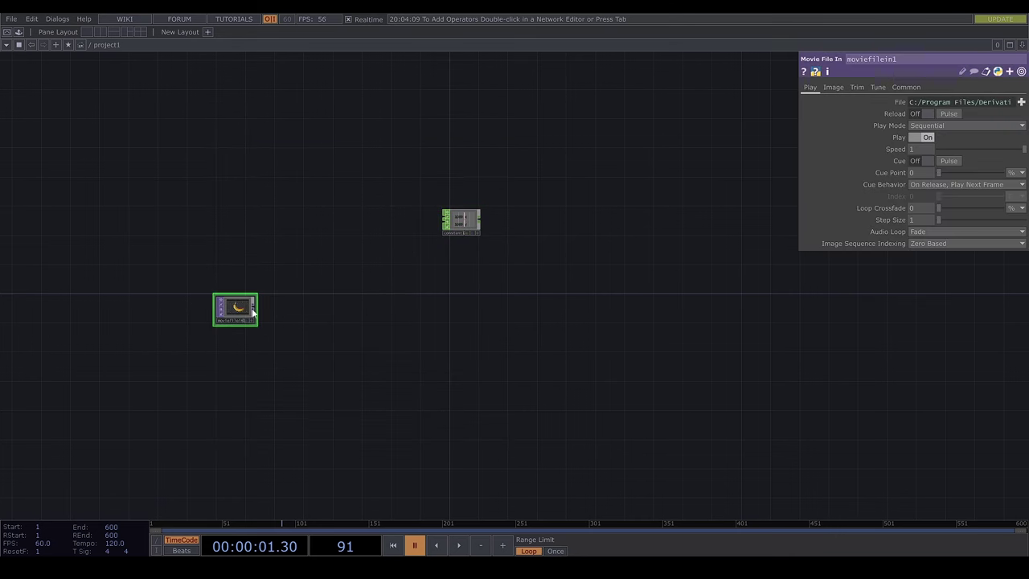
{"action": "left_click", "coordinate": [1021, 102]}
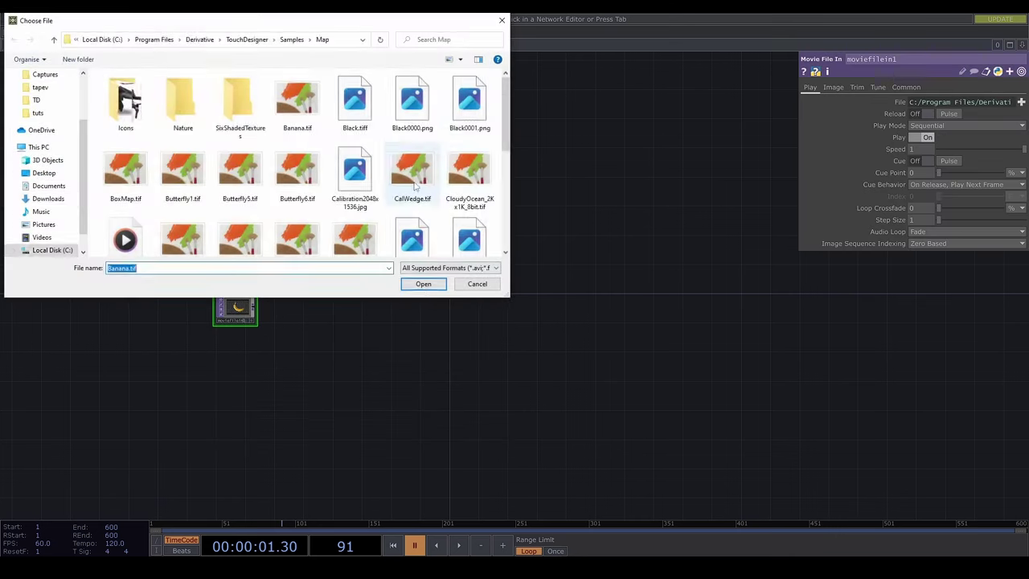
{"action": "left_click", "coordinate": [46, 198]}
{"action": "left_click", "coordinate": [192, 104]}
{"action": "left_click", "coordinate": [423, 284]}
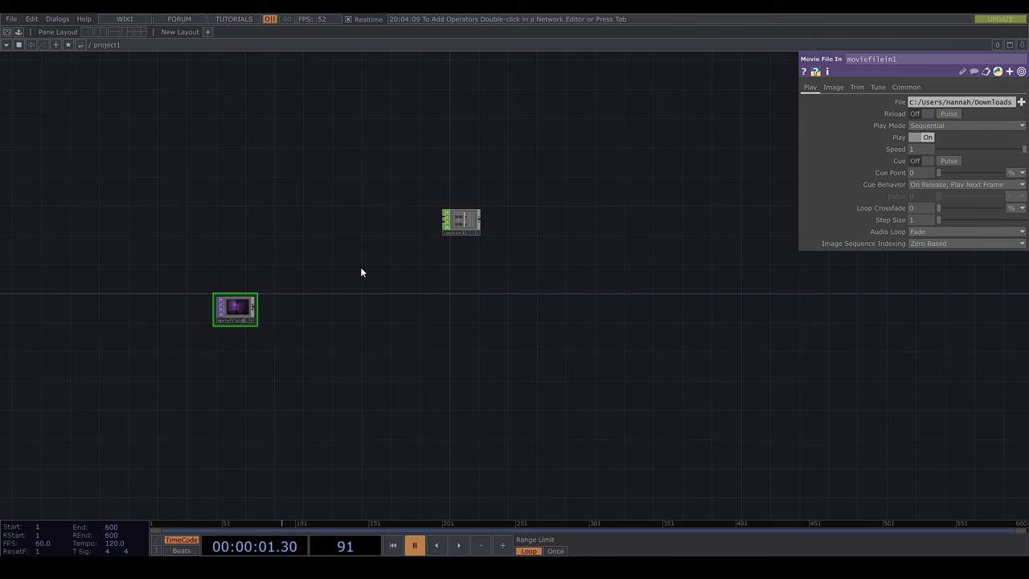
Set the movie's output resolution to Custom Resolution and drive its width and height with the Constant's x and y channels.
{"action": "left_click", "coordinate": [833, 87]}
{"action": "left_click", "coordinate": [904, 88]}
{"action": "left_click", "coordinate": [918, 102]}
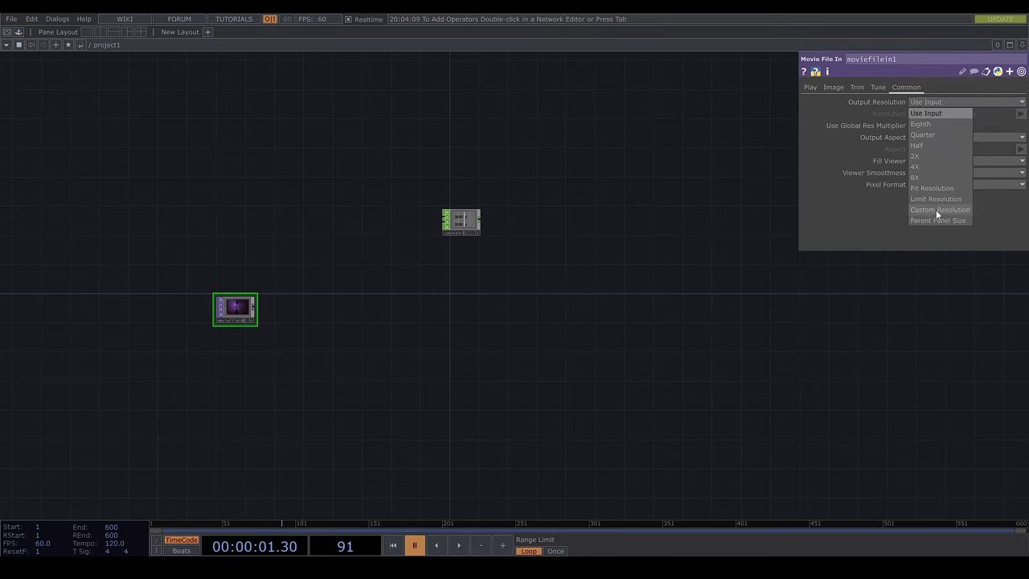
{"action": "left_click", "coordinate": [937, 210]}
{"action": "left_click", "coordinate": [478, 232]}
{"action": "mouse_move", "coordinate": [457, 215]}
{"action": "left_mouse_down"}
{"action": "mouse_move", "coordinate": [920, 112]}
{"action": "mouse_move", "coordinate": [459, 226]}
{"action": "mouse_move", "coordinate": [986, 112]}
{"action": "left_mouse_up"}
{"action": "left_click", "coordinate": [933, 107]}
{"action": "left_click", "coordinate": [1022, 107]}
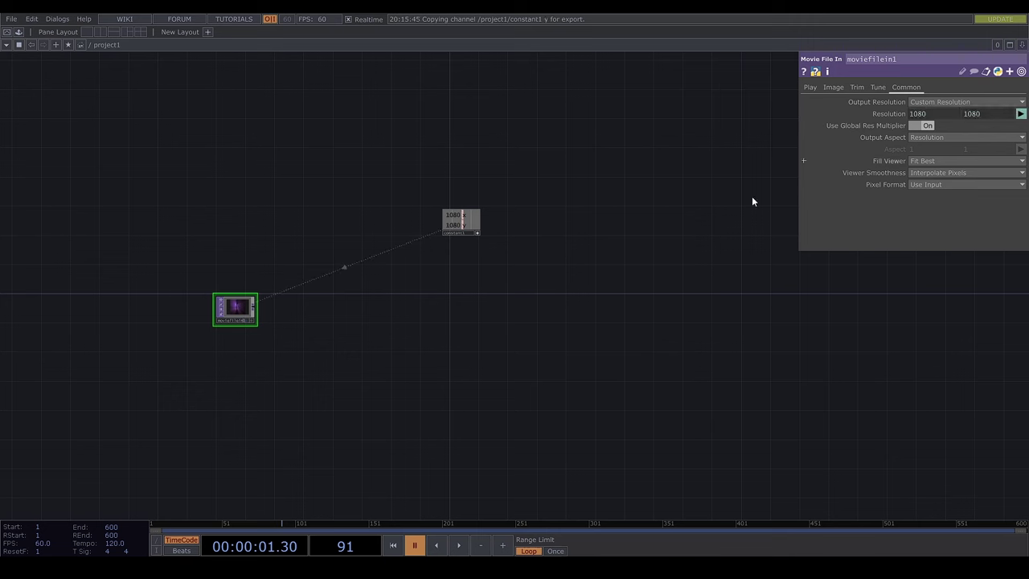
Preview the playing movie as the network background and turn off the network editor grid.
{"action": "left_click", "coordinate": [247, 320]}
{"action": "left_click", "coordinate": [459, 545]}
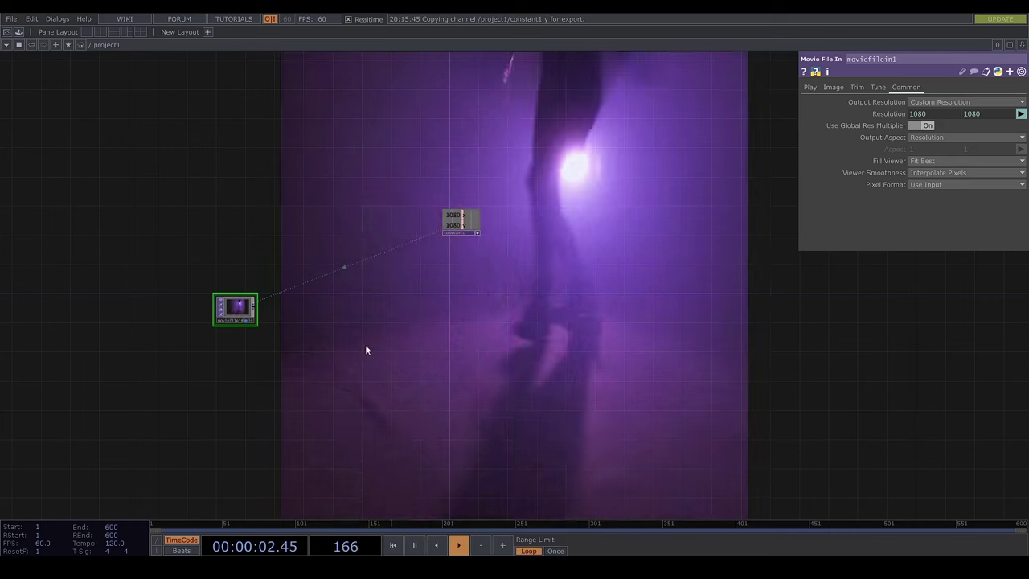
{"action": "right_click", "coordinate": [458, 299]}
{"action": "mouse_move", "coordinate": [549, 353]}
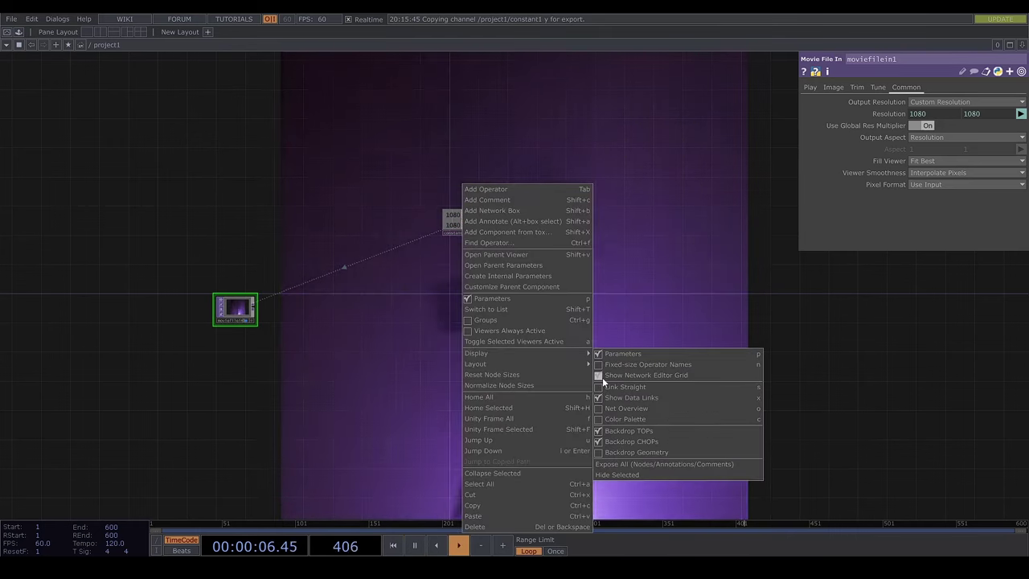
{"action": "left_click", "coordinate": [602, 377]}
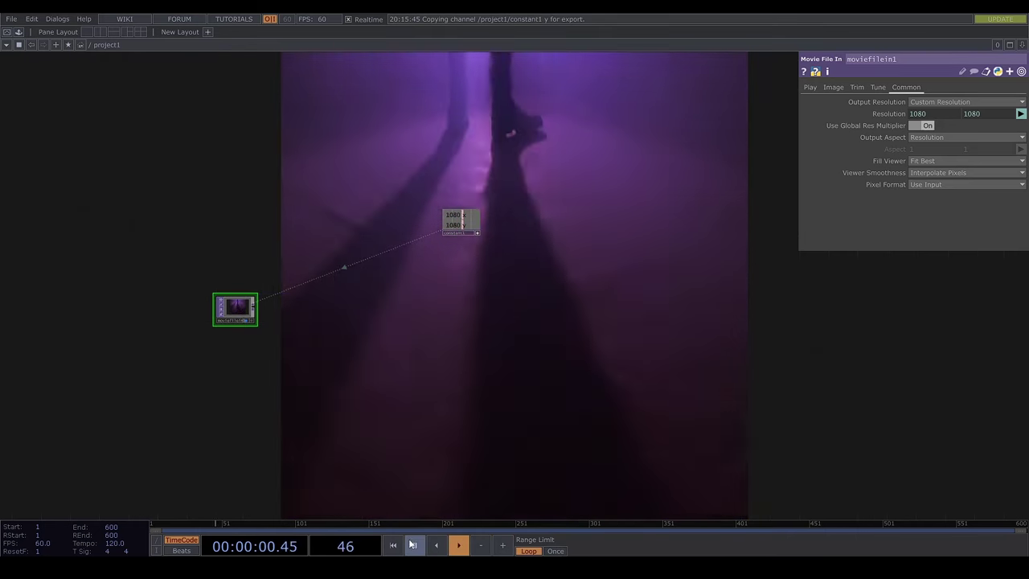
{"action": "left_click", "coordinate": [413, 545]}
{"action": "left_click", "coordinate": [248, 319]}
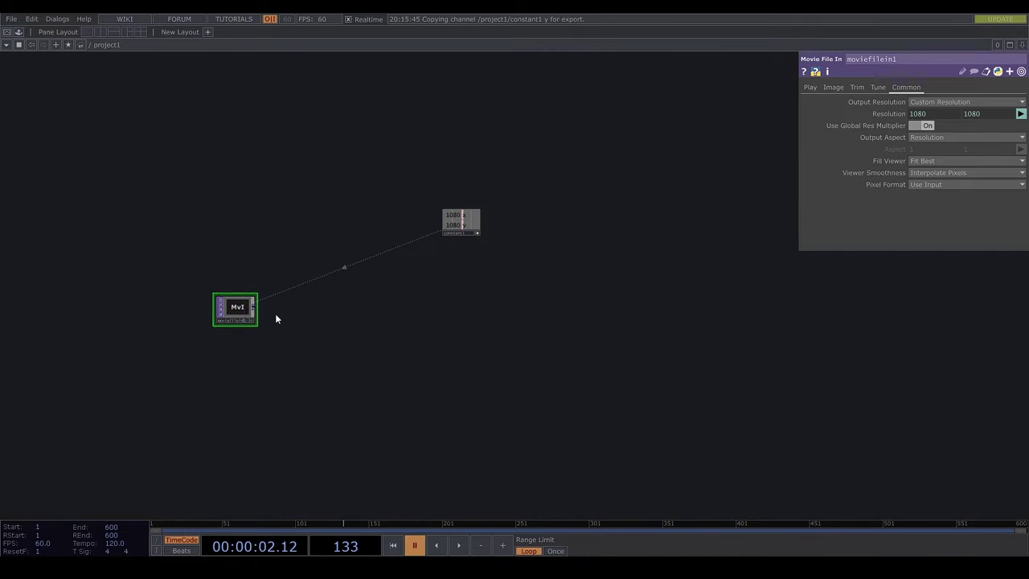
Add a Null TOP fed by the movie, far along the network, and display it as the background.
{"action": "right_click", "coordinate": [254, 307]}
{"action": "type", "text": "null"}
{"action": "left_click", "coordinate": [243, 253]}
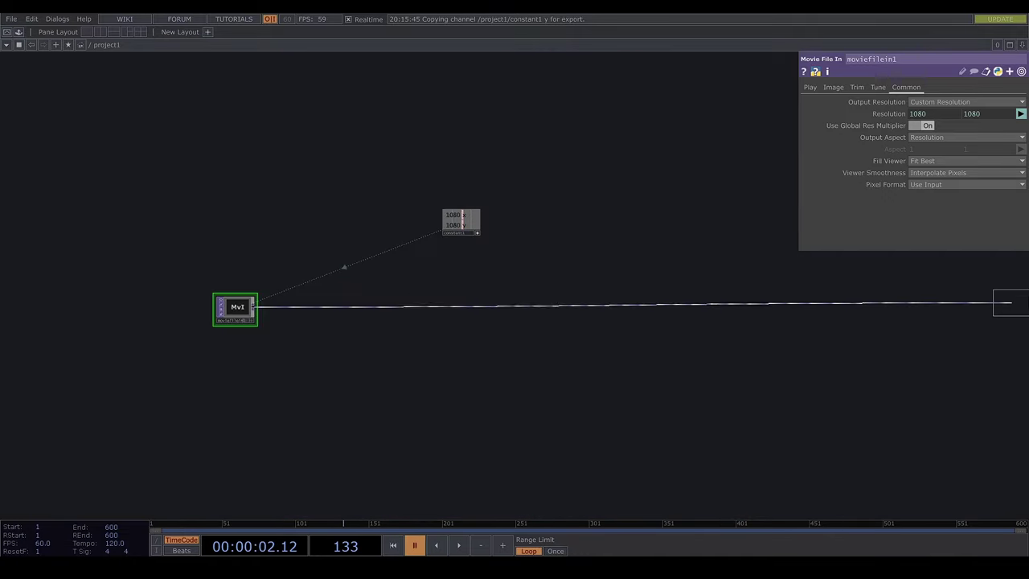
{"action": "left_click", "coordinate": [1001, 303]}
{"action": "left_click", "coordinate": [1018, 317]}
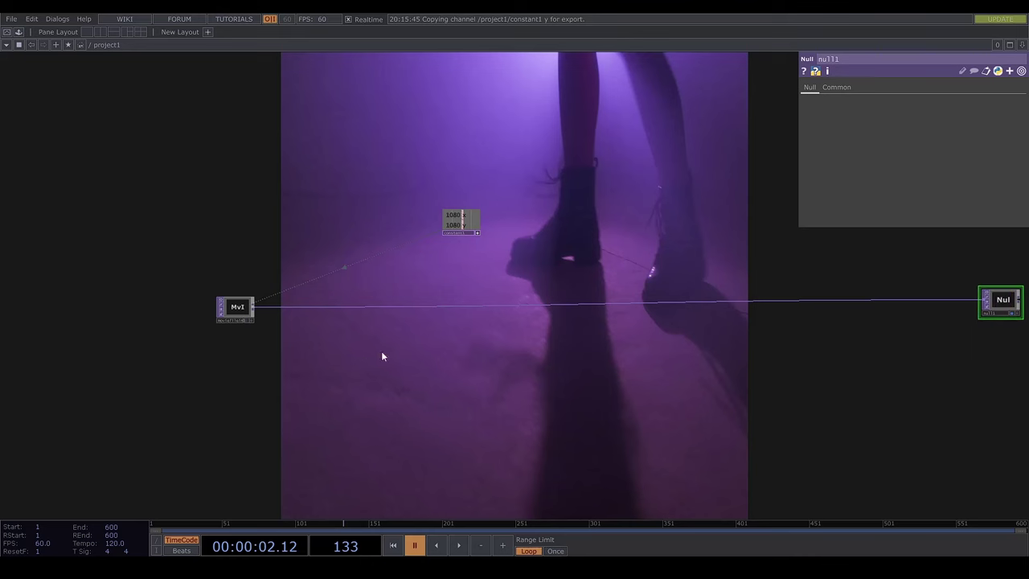
Set the Movie File In TOP's pixel format to 32-bit float (RGBA).
{"action": "left_click_drag", "start_coordinate": [384, 355], "coordinate": [271, 379]}
{"action": "left_click", "coordinate": [124, 330]}
{"action": "left_click", "coordinate": [948, 185]}
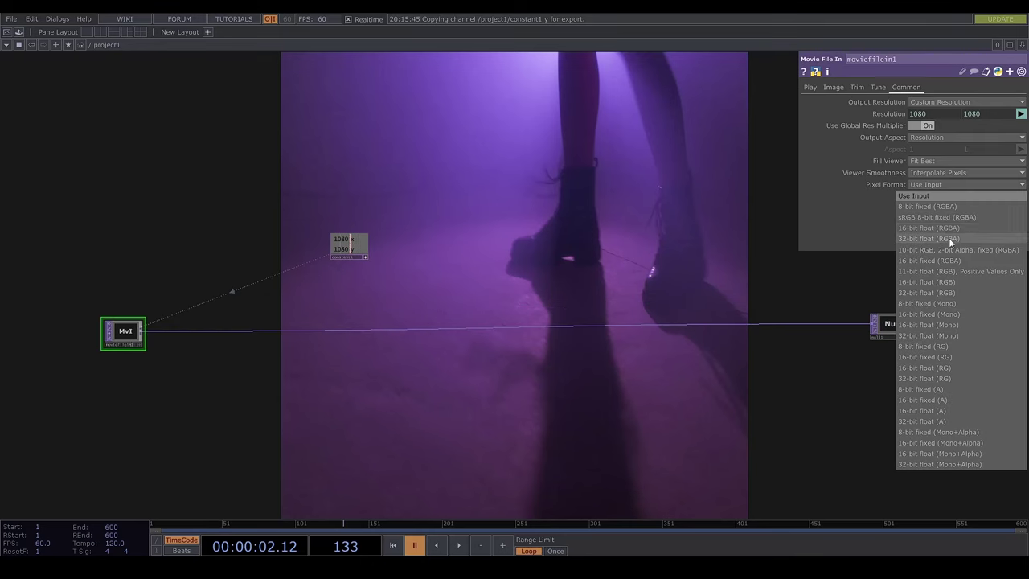
{"action": "left_click", "coordinate": [948, 240]}
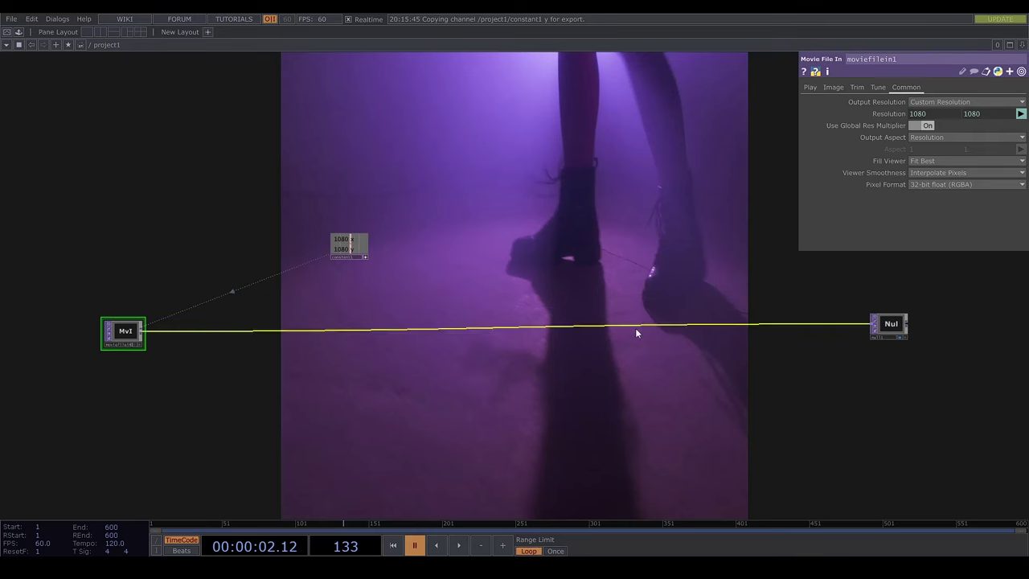
Insert a Base COMP between the movie and the Null, and wire the movie's output into the Base's input.
{"action": "right_click", "coordinate": [419, 325]}
{"action": "left_click", "coordinate": [434, 318]}
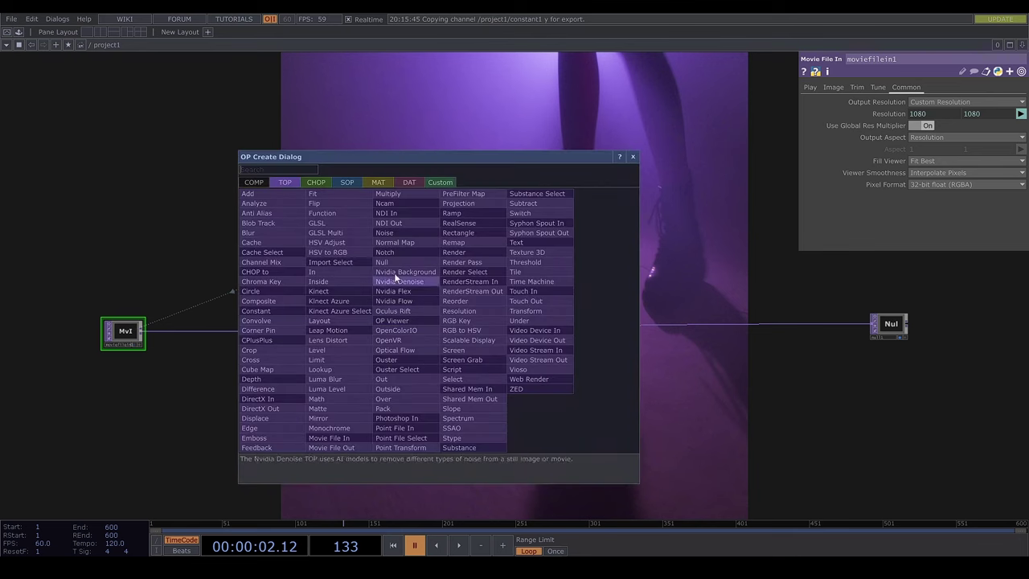
{"action": "type", "text": "ba"}
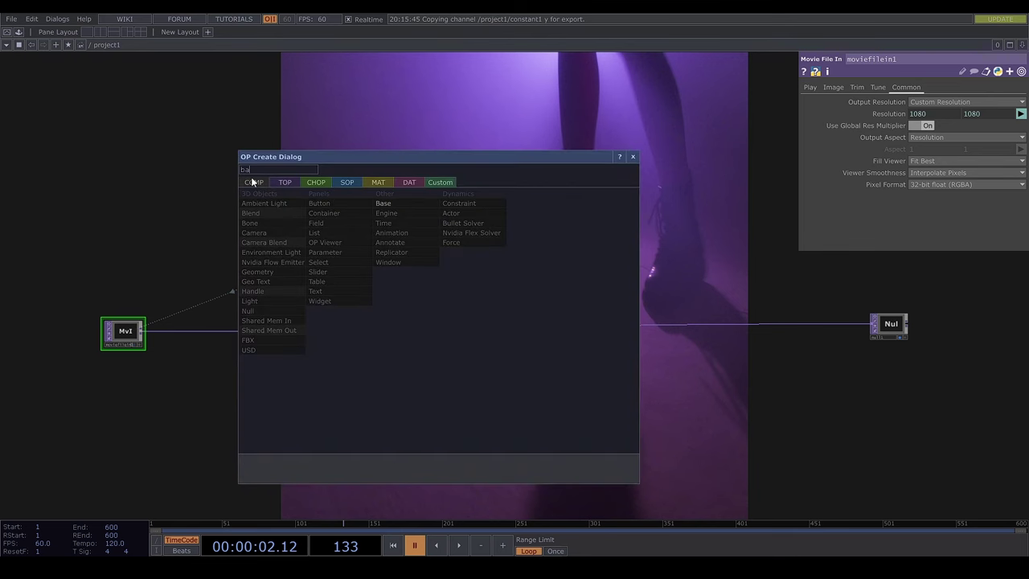
{"action": "left_click", "coordinate": [385, 202]}
{"action": "left_click", "coordinate": [456, 330]}
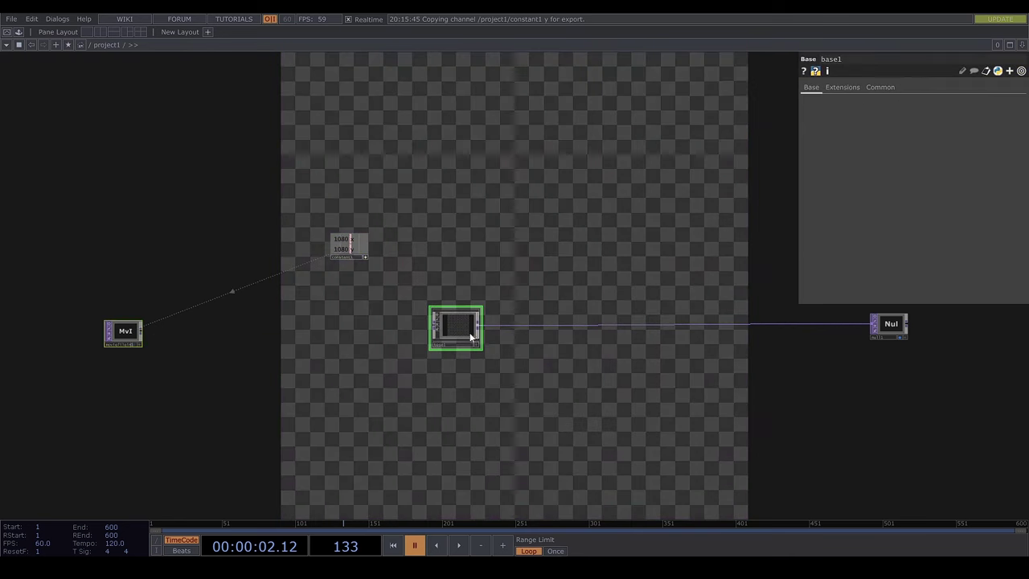
{"action": "left_click_drag", "start_coordinate": [143, 330], "coordinate": [432, 328]}
{"action": "left_click", "coordinate": [437, 315]}
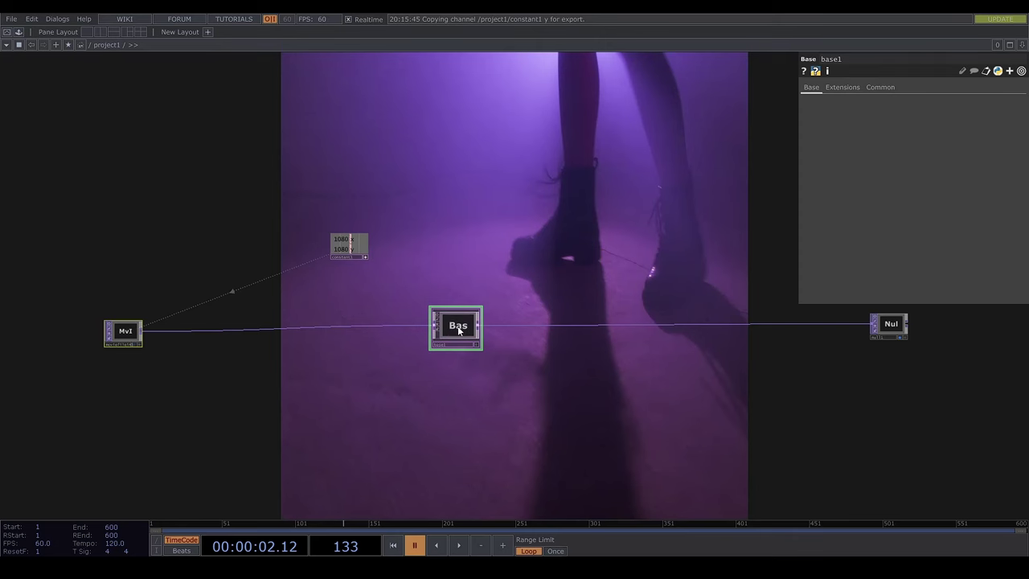
Enter the Base component and move its Out operator far away from the In operator to make room.
{"action": "double_click", "coordinate": [458, 329]}
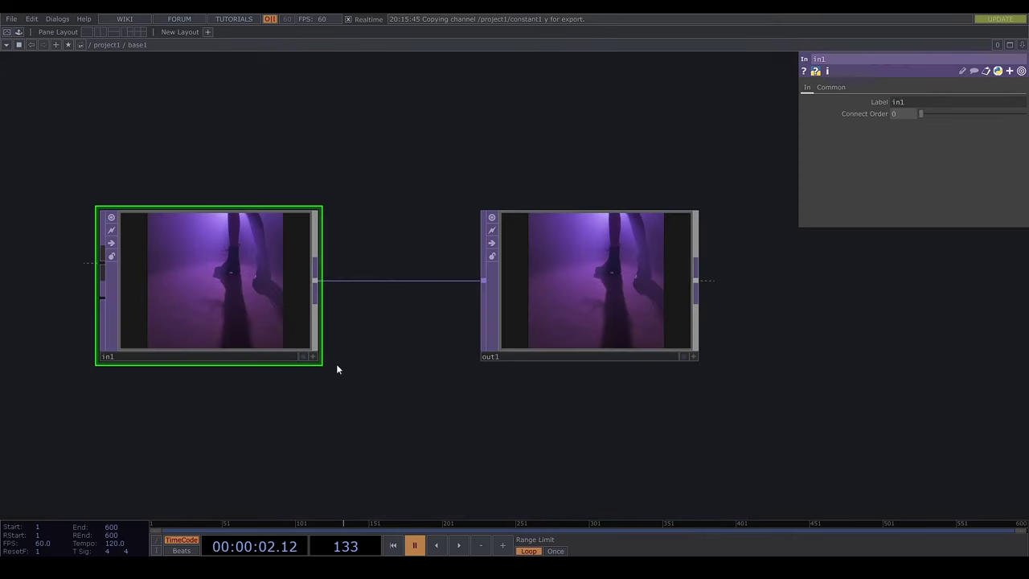
{"action": "scroll", "coordinate": [375, 406], "scroll_direction": "down", "scroll_amount": 5}
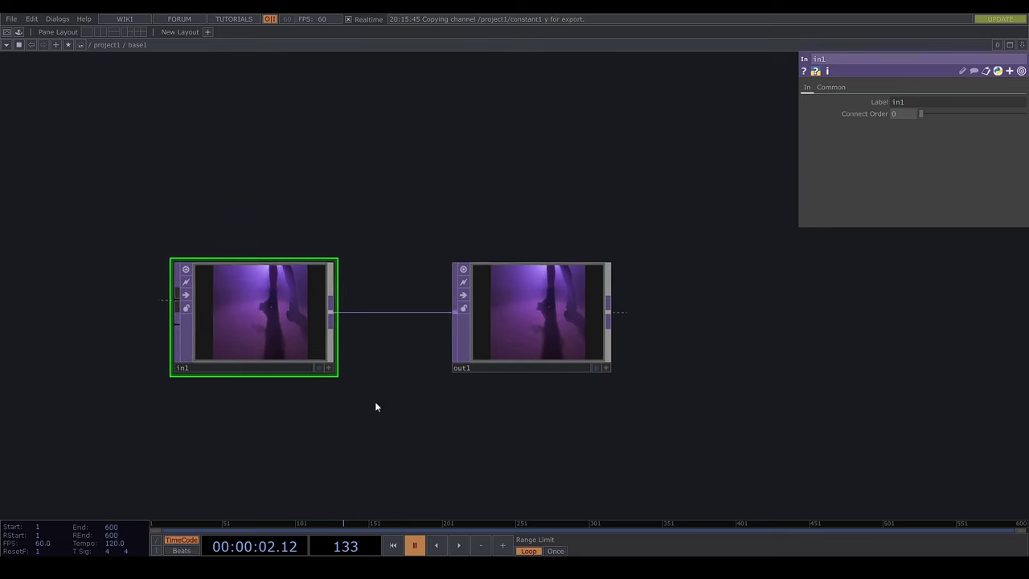
{"action": "scroll", "coordinate": [375, 402], "scroll_direction": "down", "scroll_amount": 1}
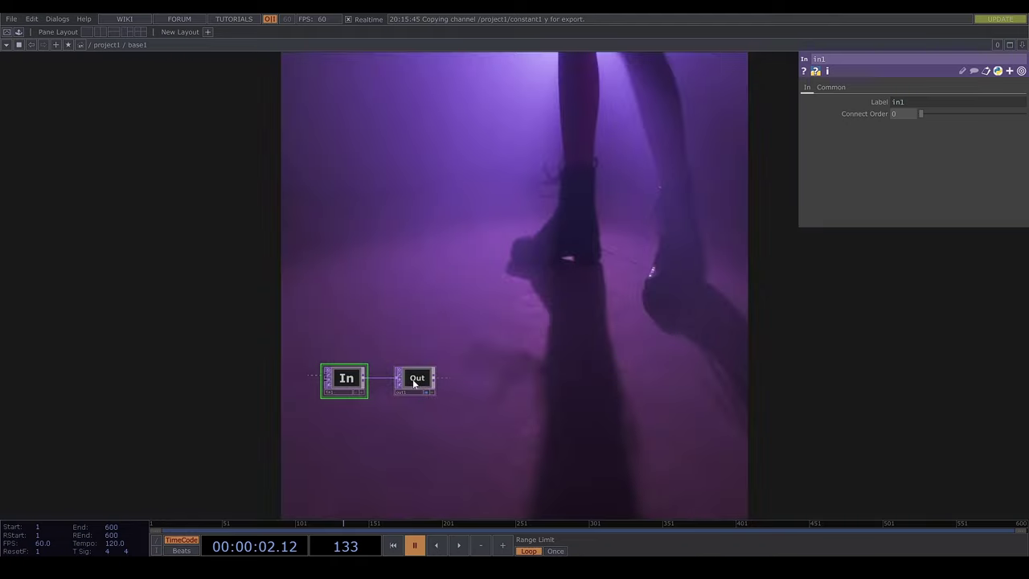
{"action": "left_click_drag", "start_coordinate": [415, 380], "coordinate": [936, 381]}
{"action": "left_click_drag", "start_coordinate": [664, 415], "coordinate": [460, 363]}
Insert a Resolution TOP on the wire between the In and Out operators, close to the In.
{"action": "right_click", "coordinate": [211, 329]}
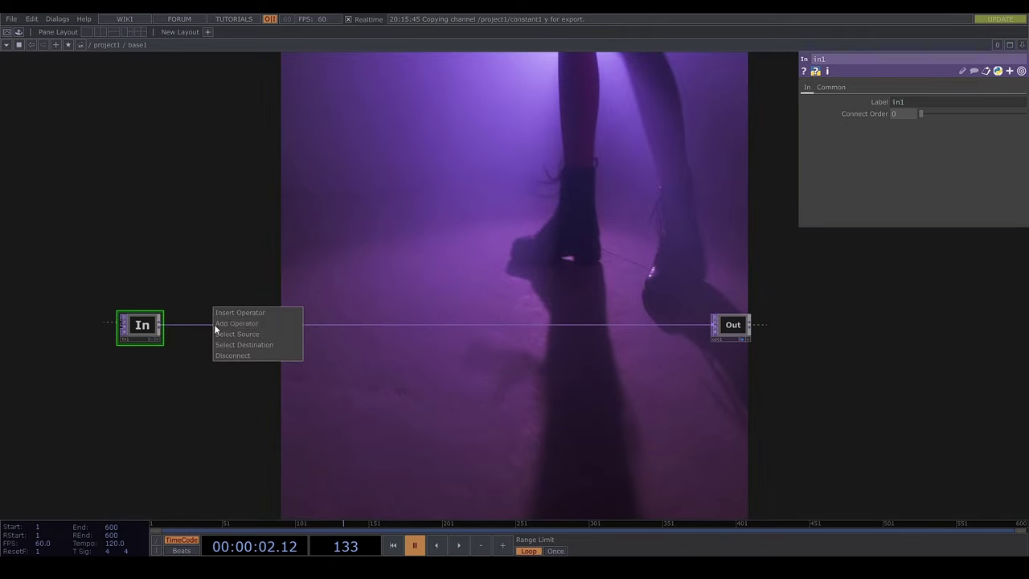
{"action": "left_click", "coordinate": [229, 313]}
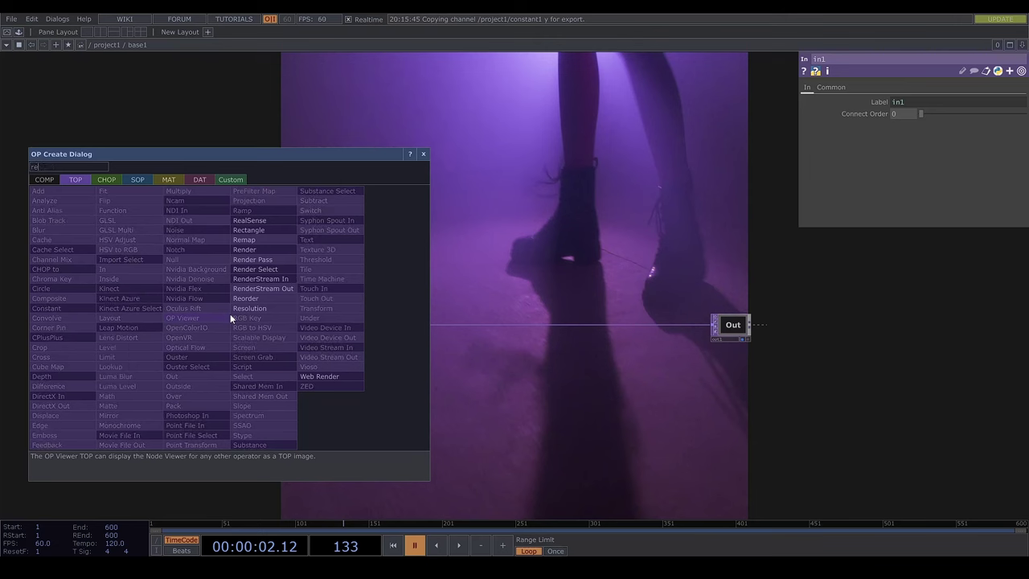
{"action": "left_click", "coordinate": [245, 308]}
{"action": "left_click", "coordinate": [226, 322]}
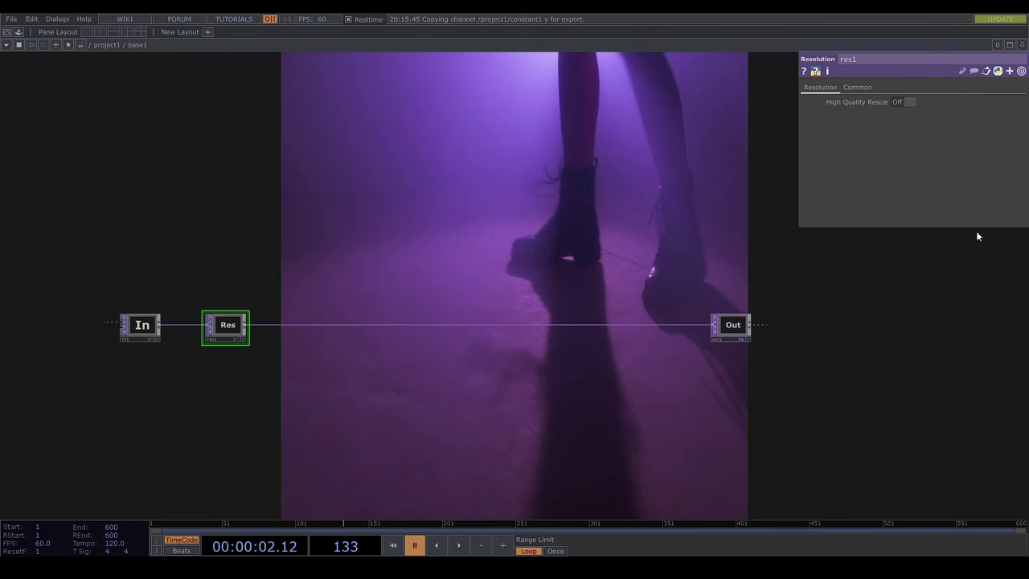
Set the Resolution TOP to Custom Resolution with width expression op('in1').width and height expression op('in1').height.
{"action": "left_click", "coordinate": [857, 87]}
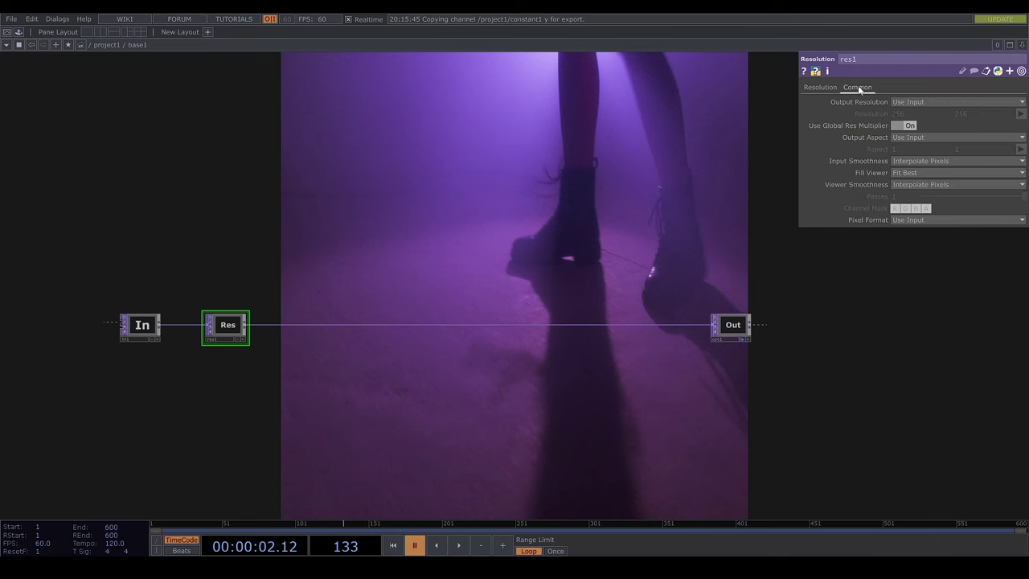
{"action": "left_click", "coordinate": [907, 103]}
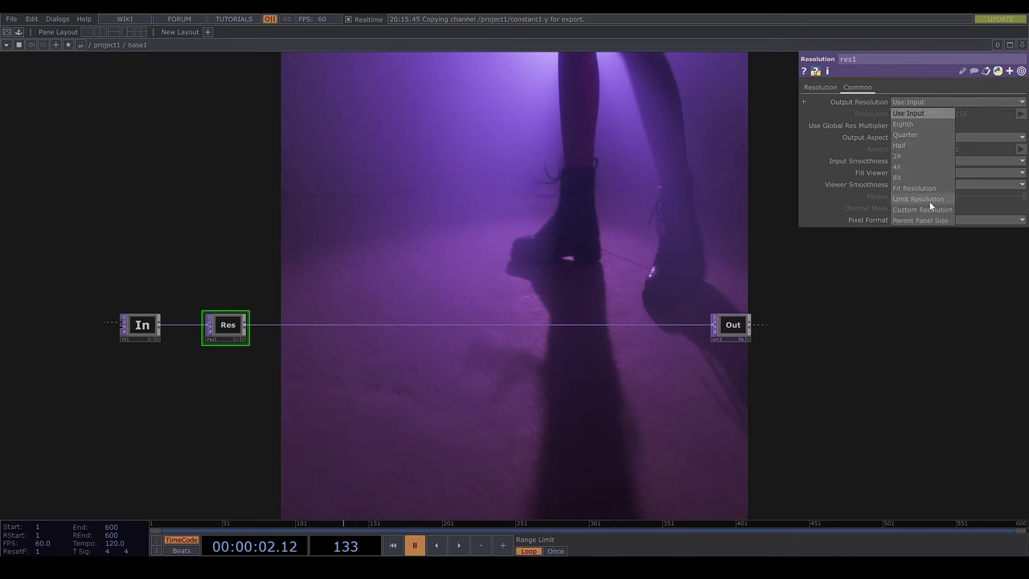
{"action": "left_click", "coordinate": [927, 208]}
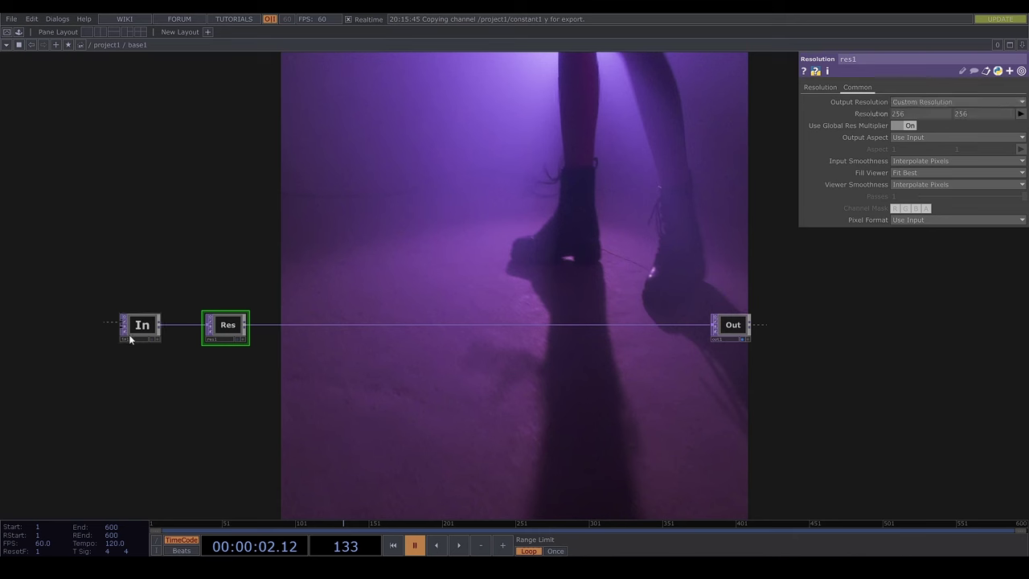
{"action": "left_click", "coordinate": [871, 113]}
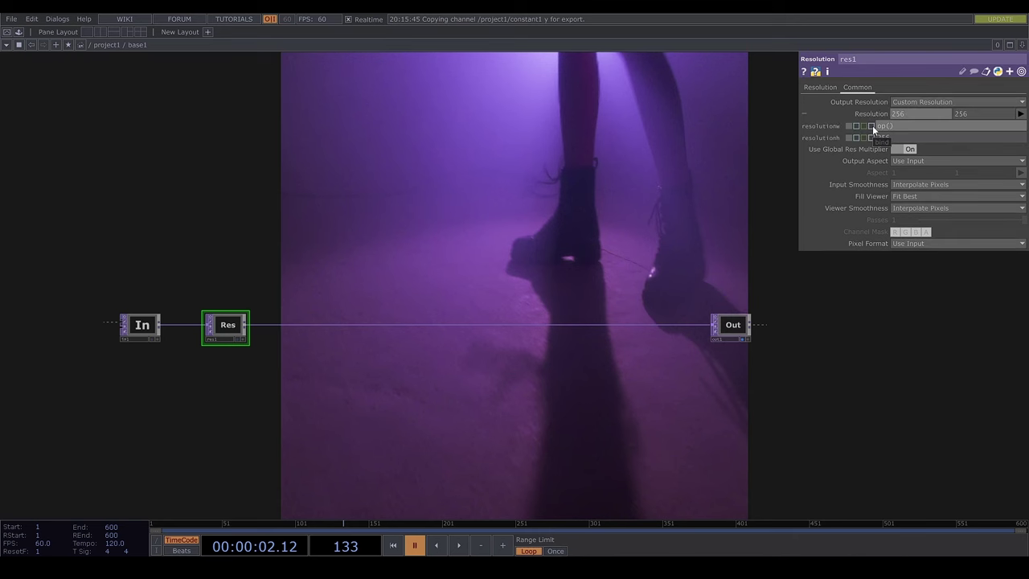
{"action": "type", "text": "in1').width"}
{"action": "key", "text": "Return"}
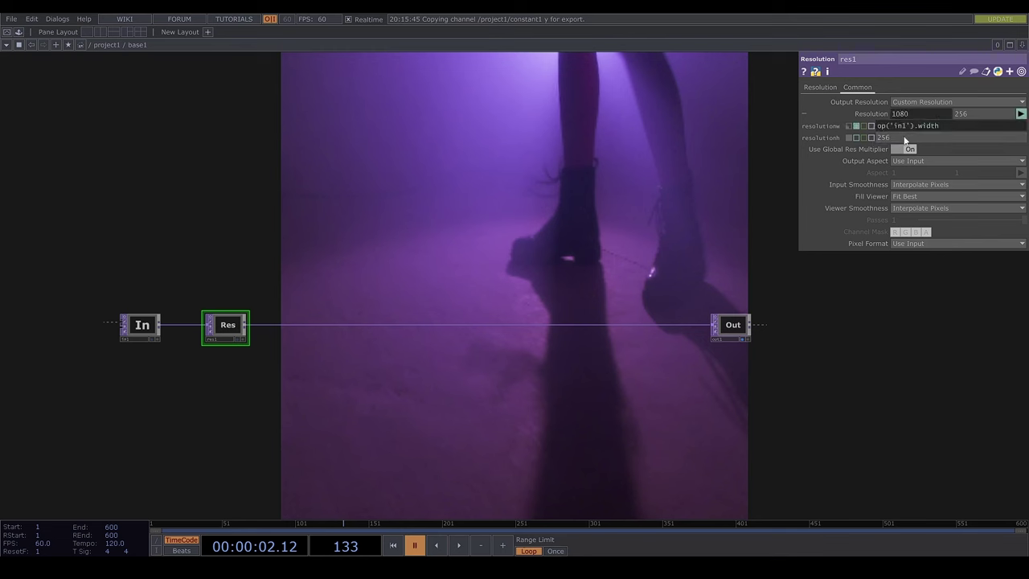
{"action": "type", "text": "op"}
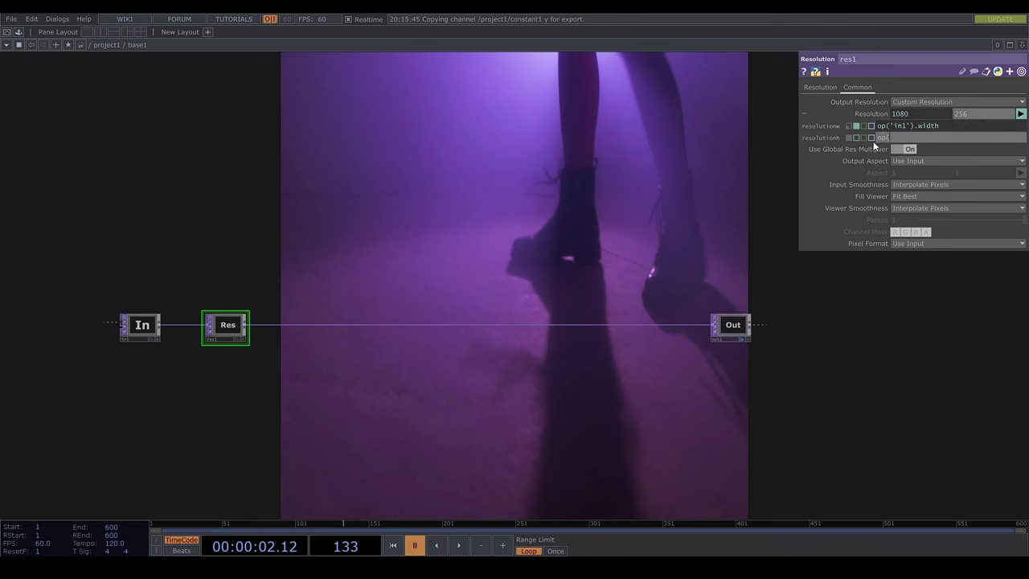
{"action": "type", "text": "('in1').height"}
{"action": "key", "text": "Return"}
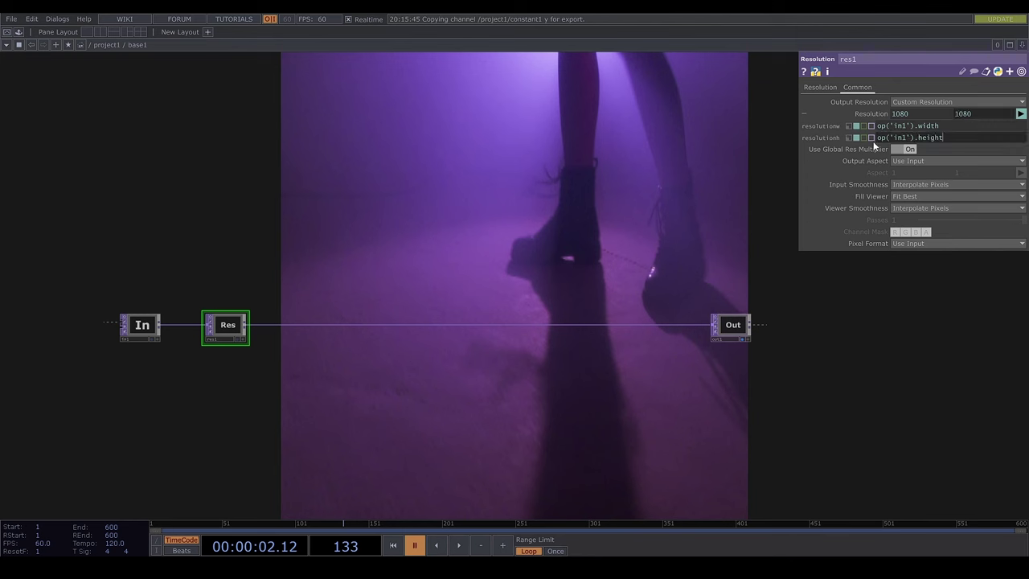
Scale the Resolution TOP to 85% by multiplying both its width and height expressions by 0.85.
{"action": "left_click", "coordinate": [972, 126]}
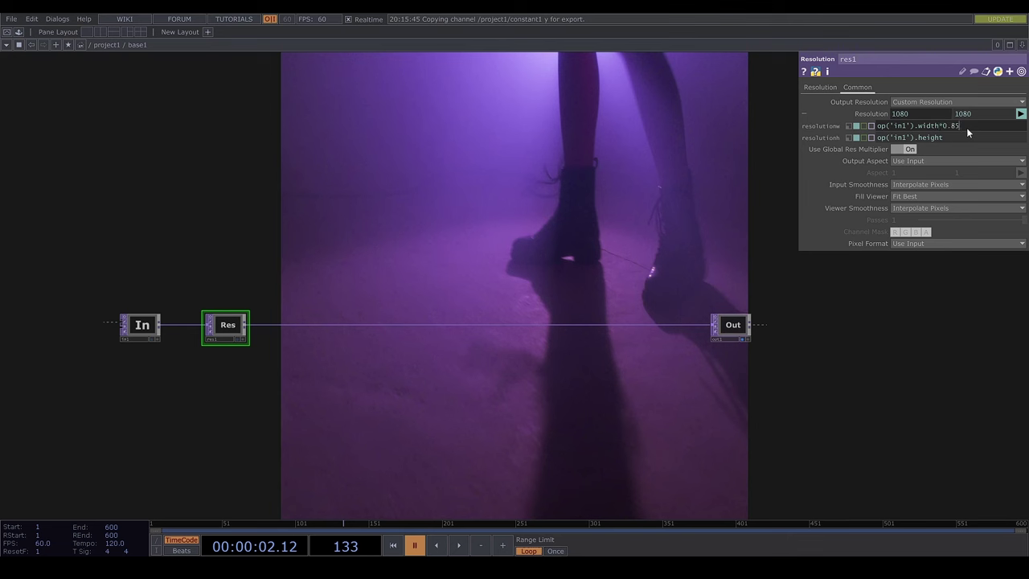
{"action": "key", "text": "Return"}
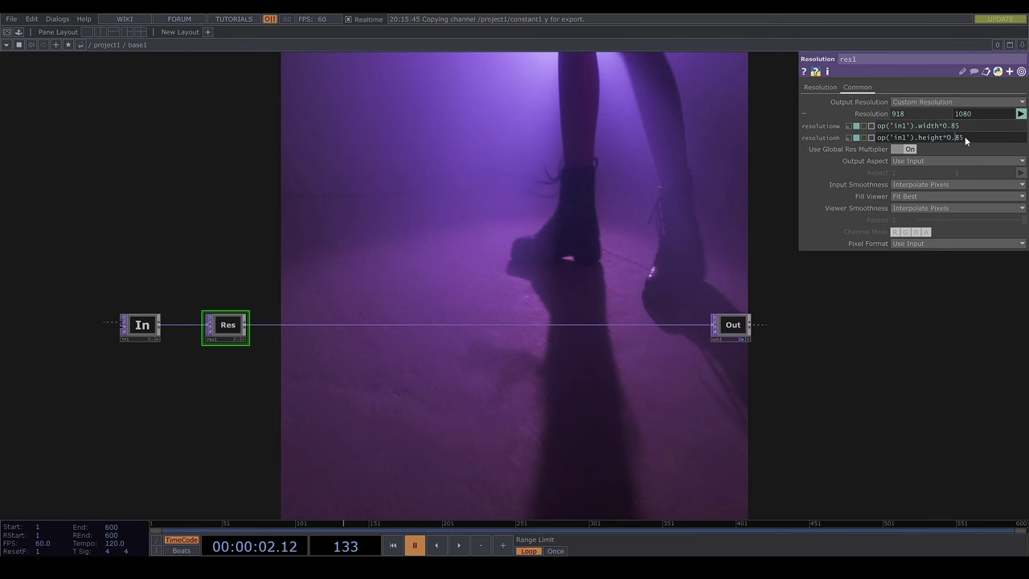
{"action": "key", "text": "Return"}
{"action": "left_click", "coordinate": [804, 113]}
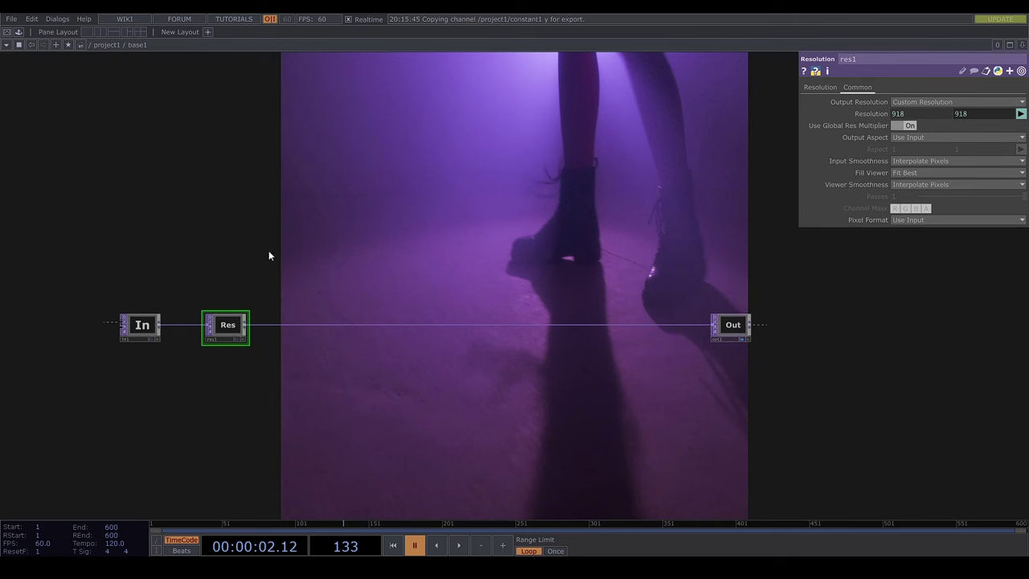
Add a Channel Mix TOP below the wire after the Resolution TOP and paste two copies beneath it.
{"action": "key", "text": "Tab"}
{"action": "type", "text": "chab"}
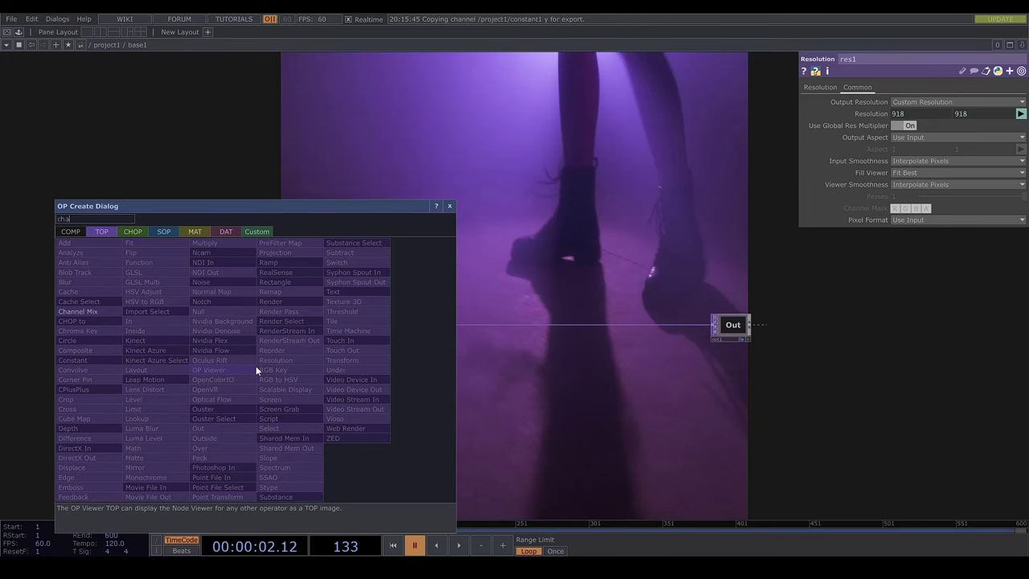
{"action": "left_click", "coordinate": [105, 314]}
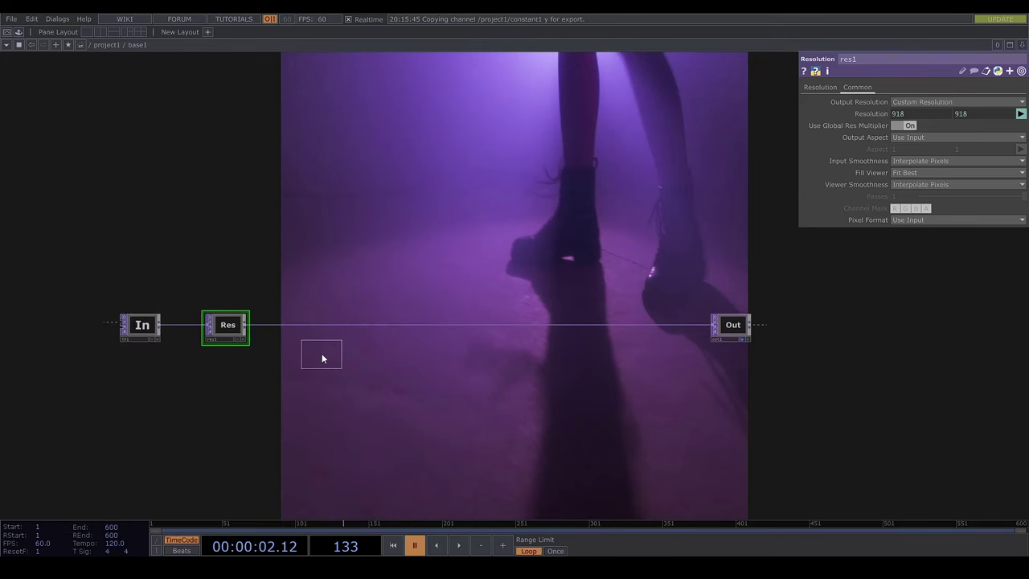
{"action": "left_click", "coordinate": [320, 352]}
{"action": "key", "text": "ctrl+c"}
{"action": "key", "text": "ctrl+v"}
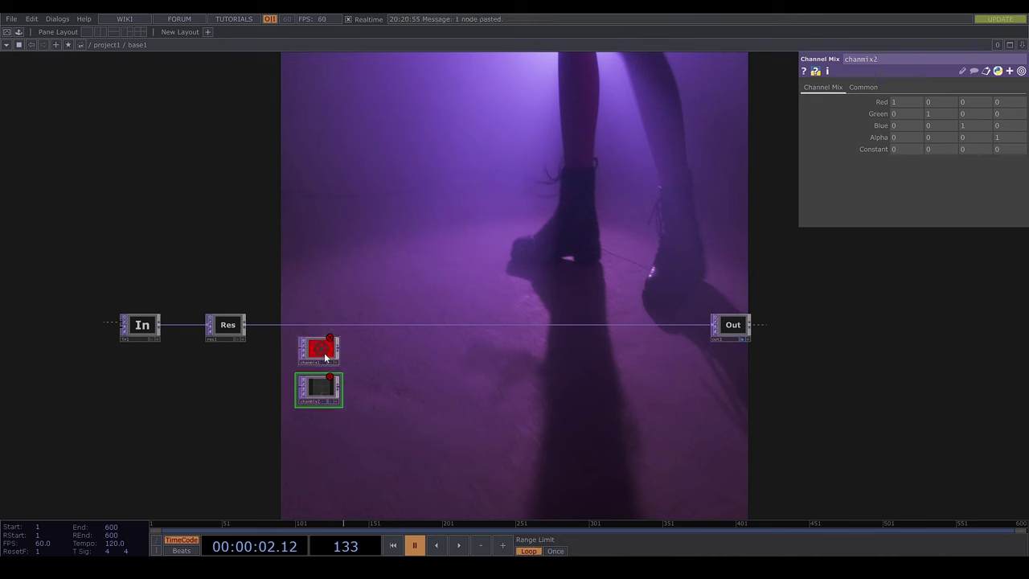
{"action": "key", "text": "ctrl+v"}
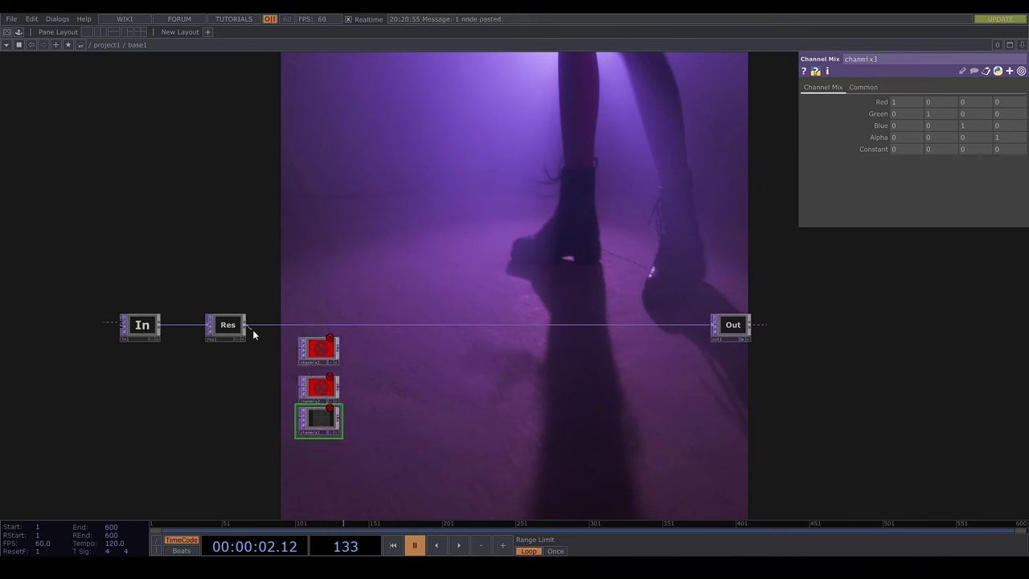
Wire the Resolution output into all three Channel Mix TOPs, turn off their viewers and space the lowest one apart.
{"action": "left_click_drag", "start_coordinate": [245, 325], "coordinate": [301, 349]}
{"action": "left_click_drag", "start_coordinate": [246, 326], "coordinate": [302, 392]}
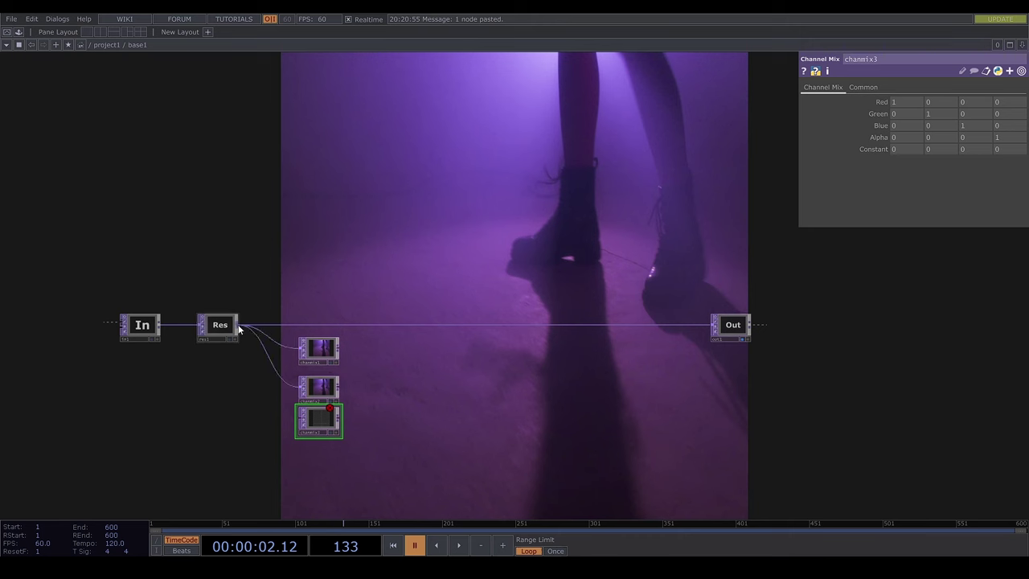
{"action": "left_click_drag", "start_coordinate": [239, 329], "coordinate": [300, 418]}
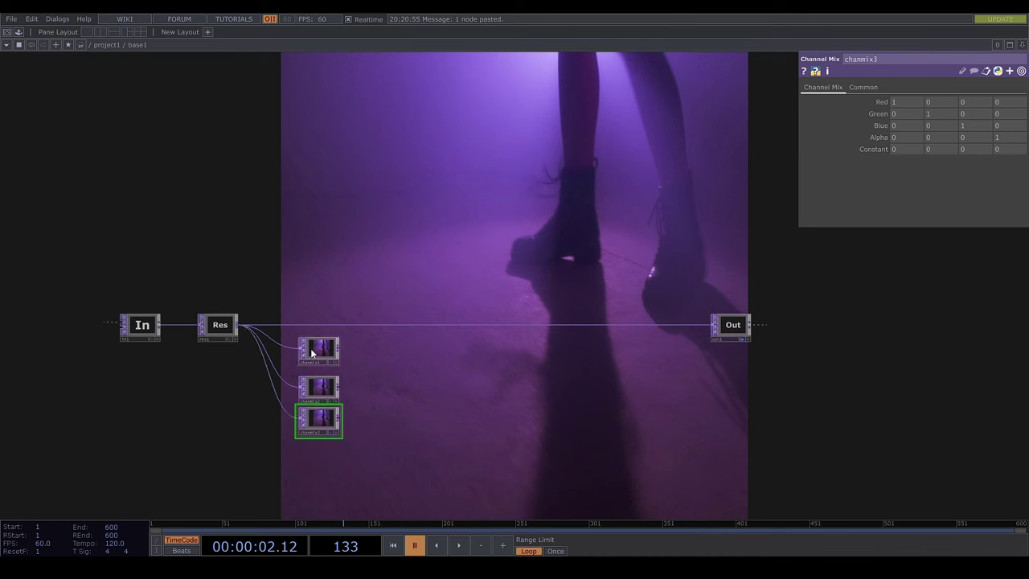
{"action": "left_click", "coordinate": [303, 341]}
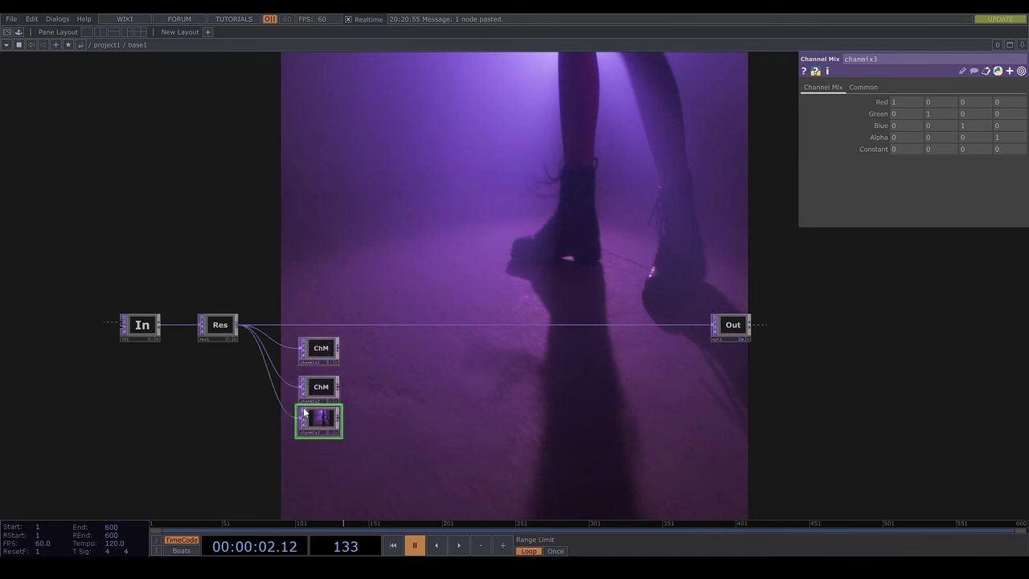
{"action": "left_click_drag", "start_coordinate": [310, 421], "coordinate": [308, 434]}
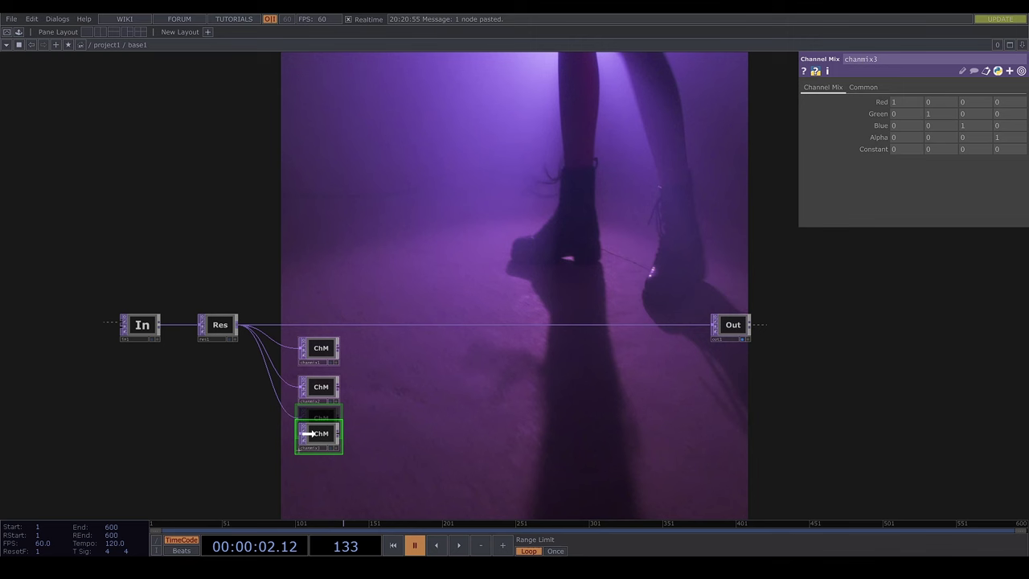
Zero the other colour channels so the three Channel Mix TOPs isolate red, green and blue respectively, and space the nodes evenly.
{"action": "left_click", "coordinate": [320, 348]}
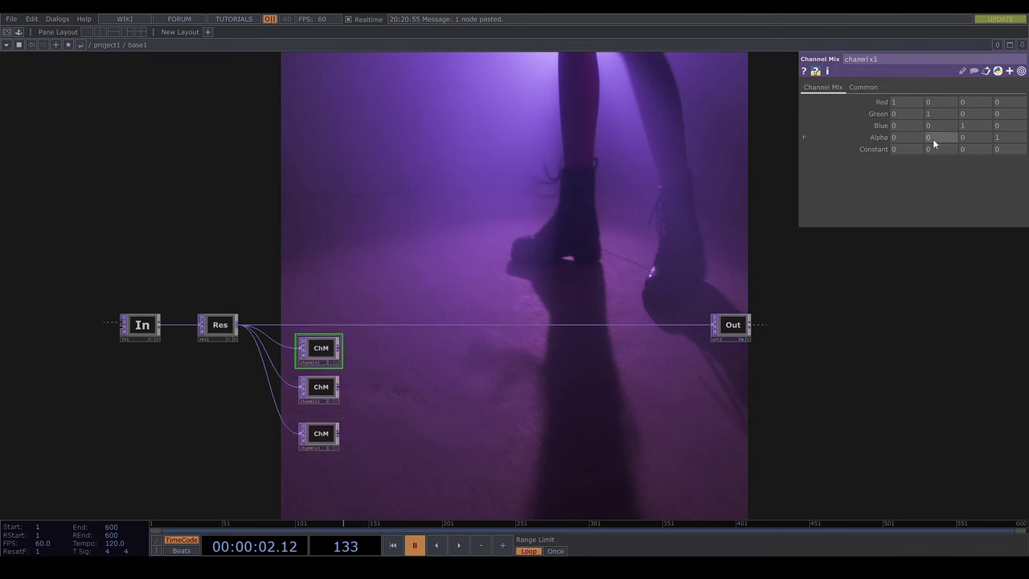
{"action": "type", "text": "0"}
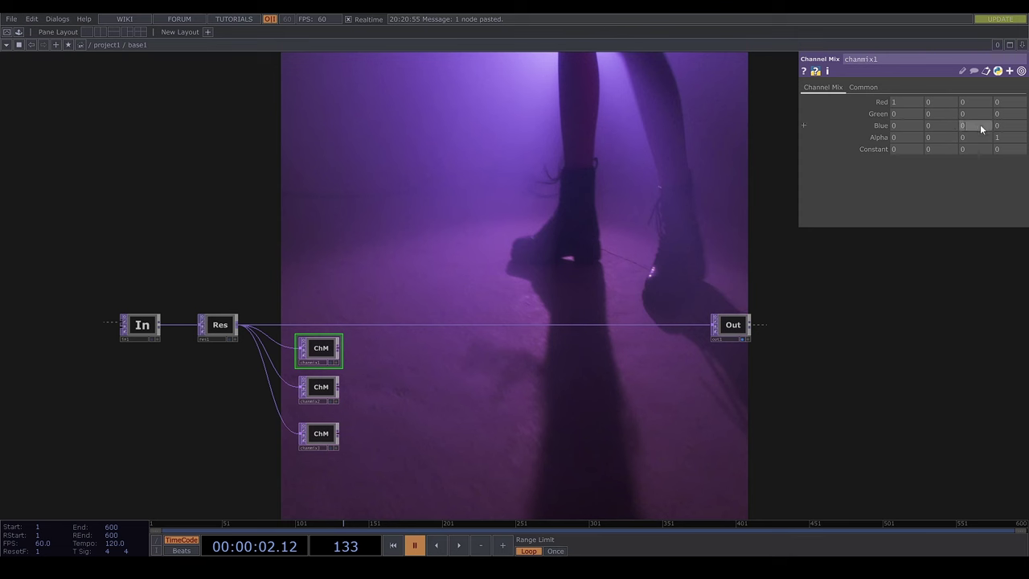
{"action": "left_click", "coordinate": [324, 392]}
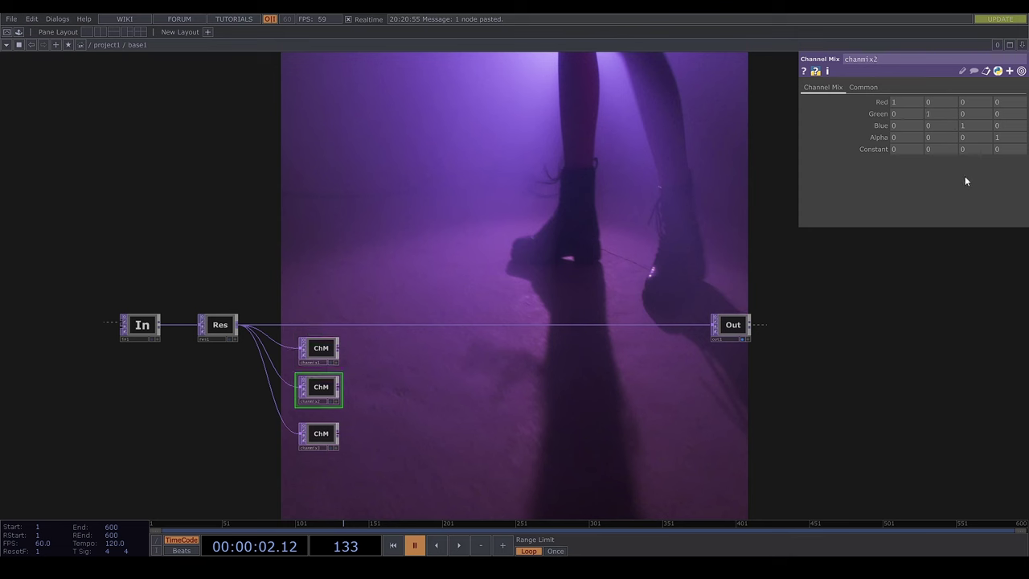
{"action": "left_click", "coordinate": [325, 434]}
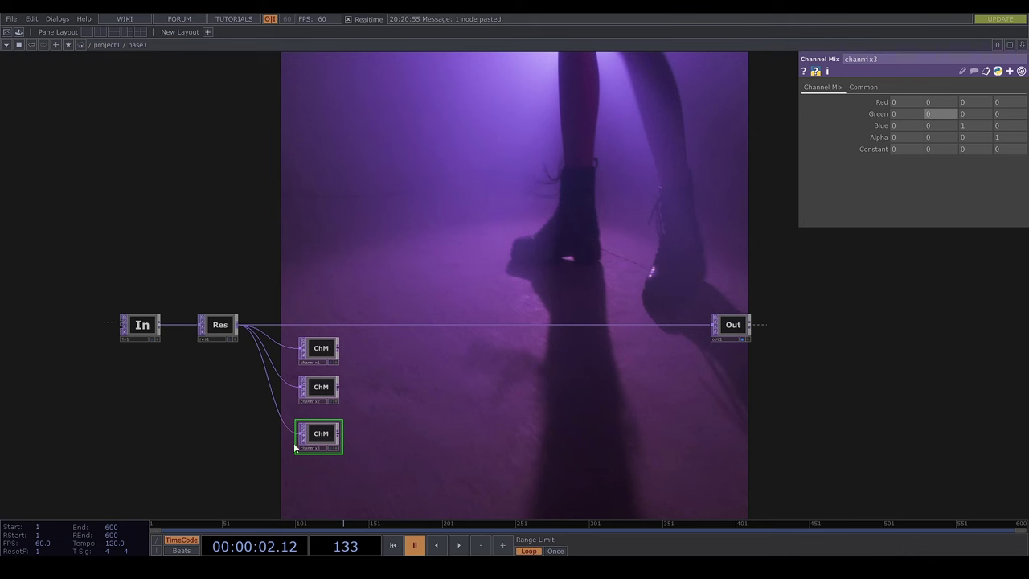
{"action": "left_click_drag", "start_coordinate": [314, 432], "coordinate": [303, 427]}
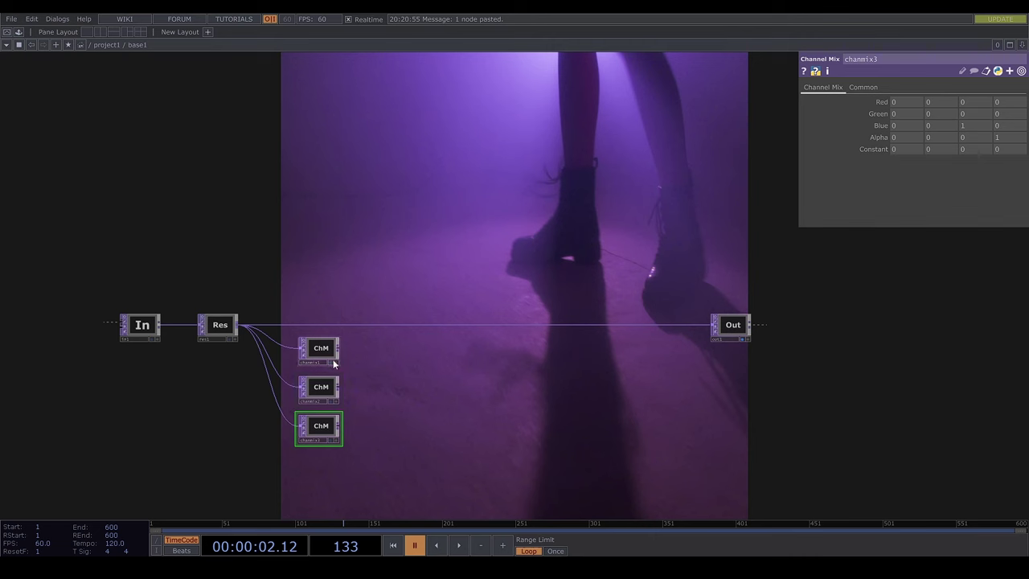
Attach a Null TOP to the output of the red Channel Mix and name it red.
{"action": "key", "text": "Tab"}
{"action": "type", "text": "nukll"}
{"action": "key", "text": "BackSpace"}
{"action": "key", "text": "BackSpace"}
{"action": "key", "text": "BackSpace"}
{"action": "type", "text": "ll"}
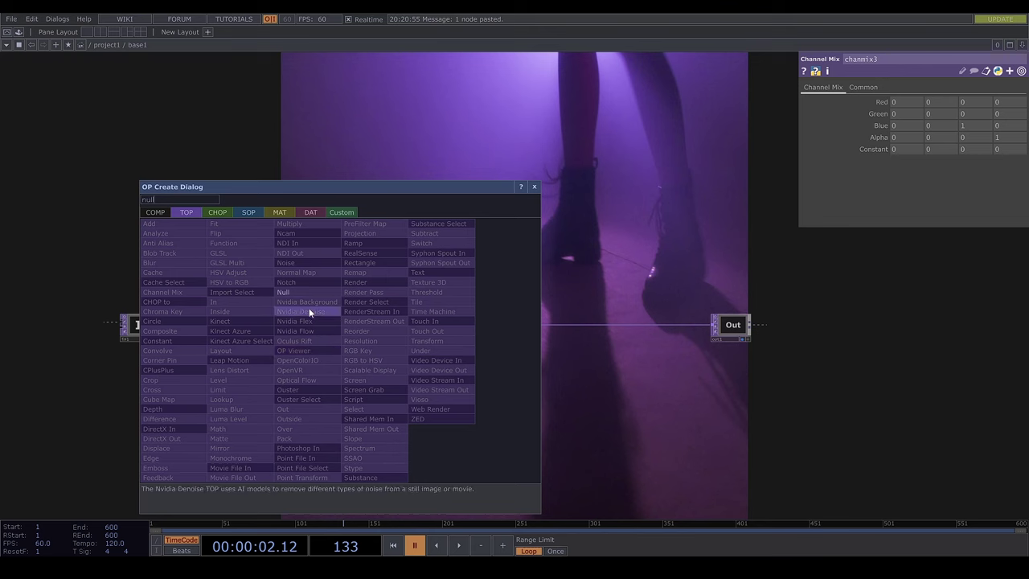
{"action": "key", "text": "Return"}
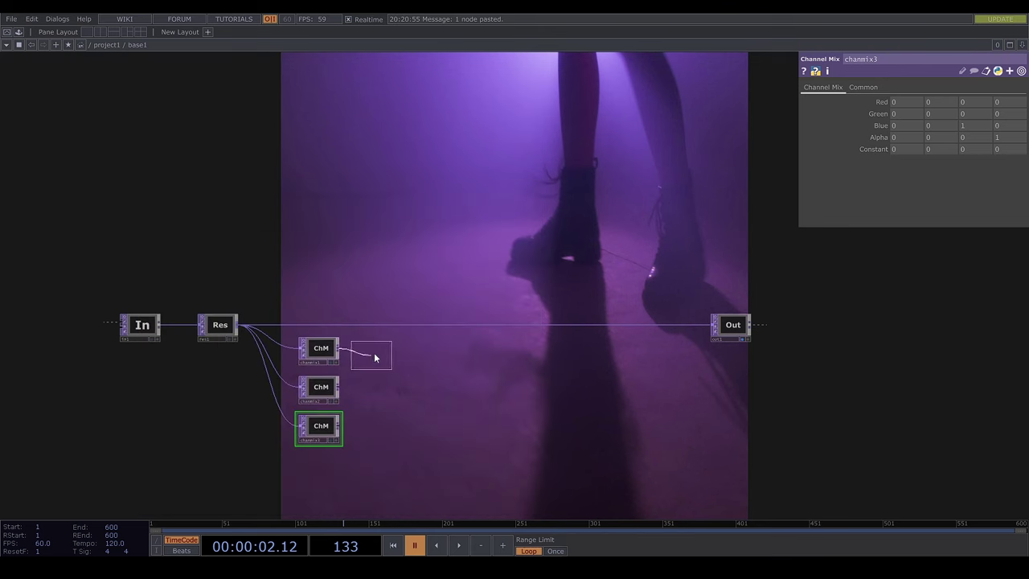
{"action": "left_click", "coordinate": [370, 362]}
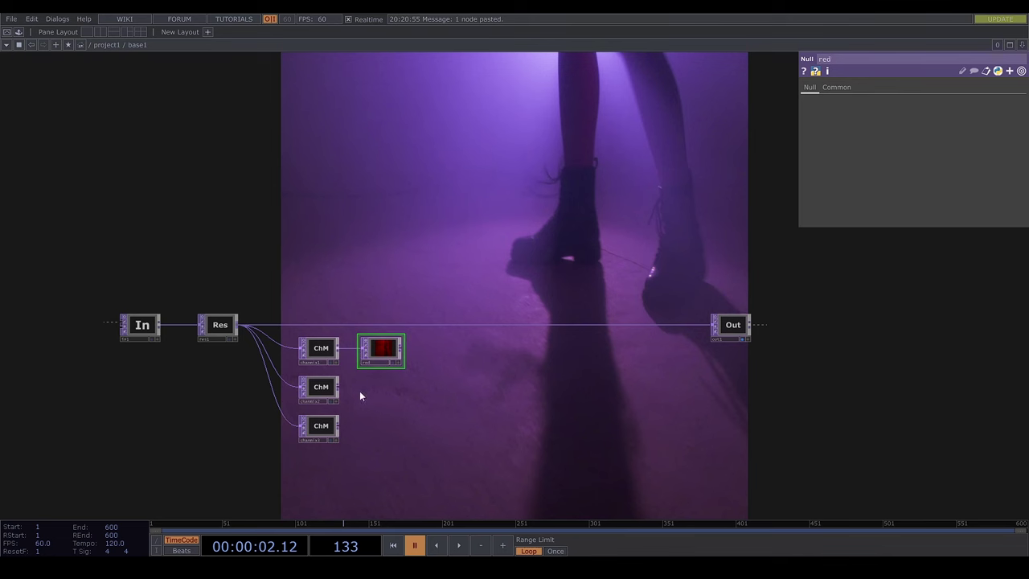
Attach a Null TOP to the output of the green Channel Mix and name it green.
{"action": "key", "text": "Tab"}
{"action": "type", "text": "nu"}
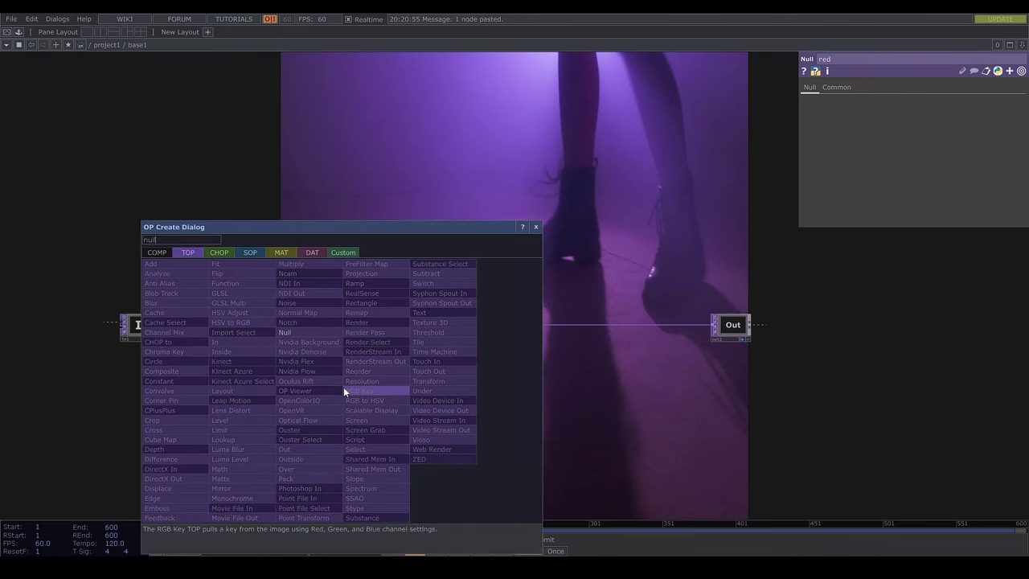
{"action": "key", "text": "Return"}
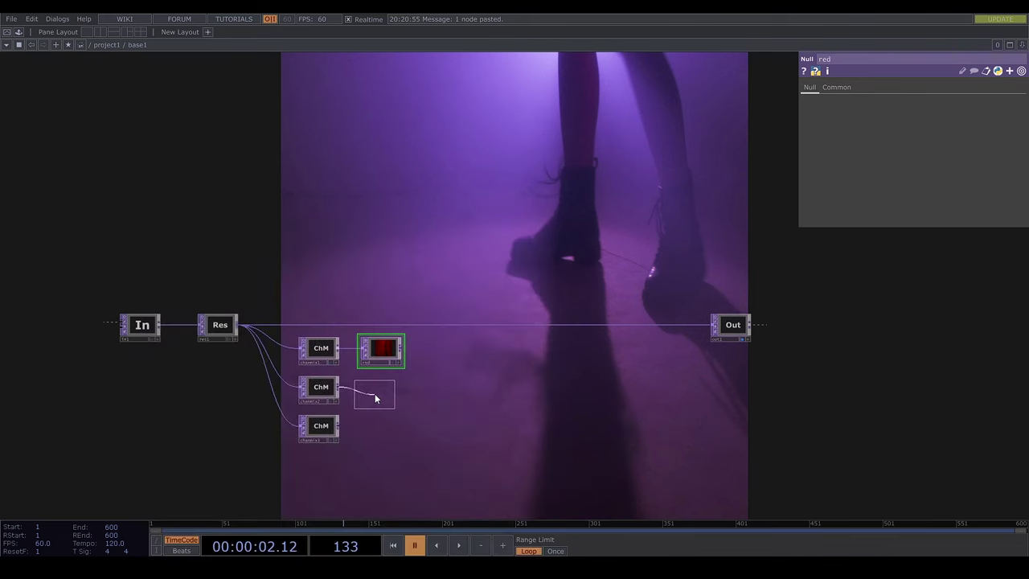
{"action": "left_click", "coordinate": [378, 394]}
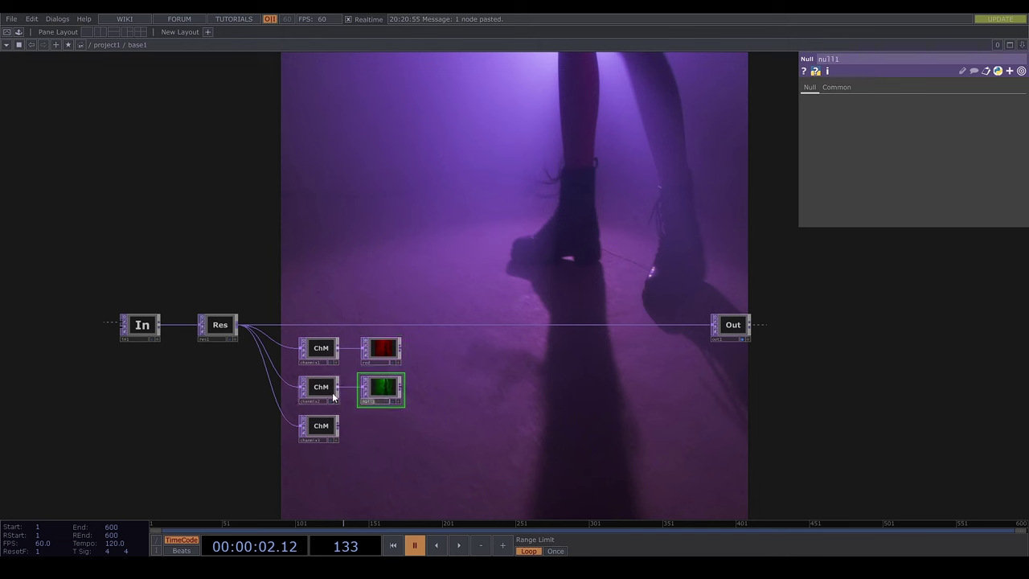
{"action": "type", "text": "grn"}
{"action": "key", "text": "Return"}
Attach a Null TOP to the output of the blue Channel Mix and name it blue.
{"action": "left_click", "coordinate": [336, 434]}
{"action": "right_click", "coordinate": [343, 431]}
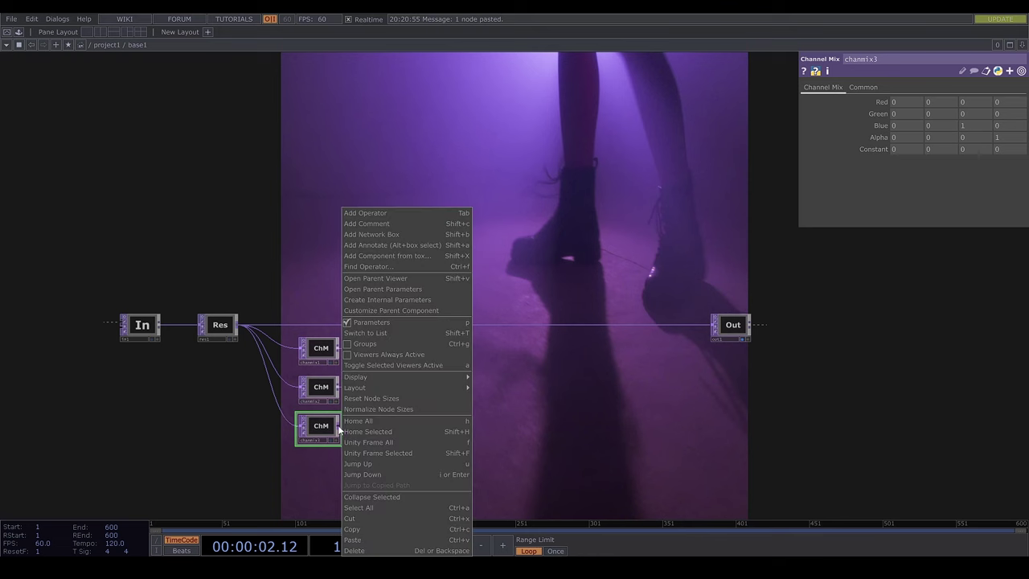
{"action": "key", "text": "Escape"}
{"action": "right_click", "coordinate": [338, 427]}
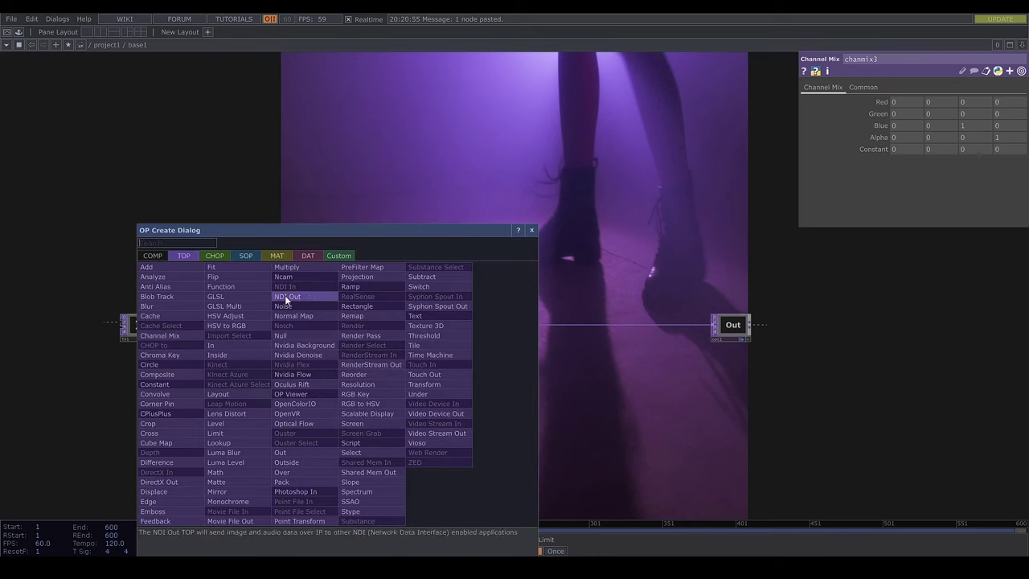
{"action": "type", "text": "nukll"}
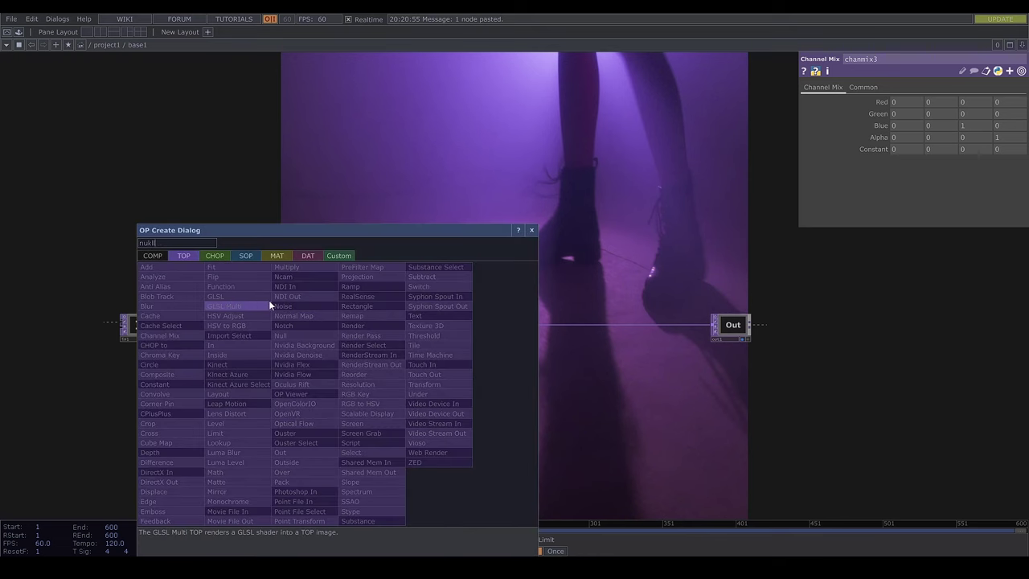
{"action": "key", "text": "BackSpace"}
{"action": "key", "text": "BackSpace"}
{"action": "left_click", "coordinate": [285, 335]}
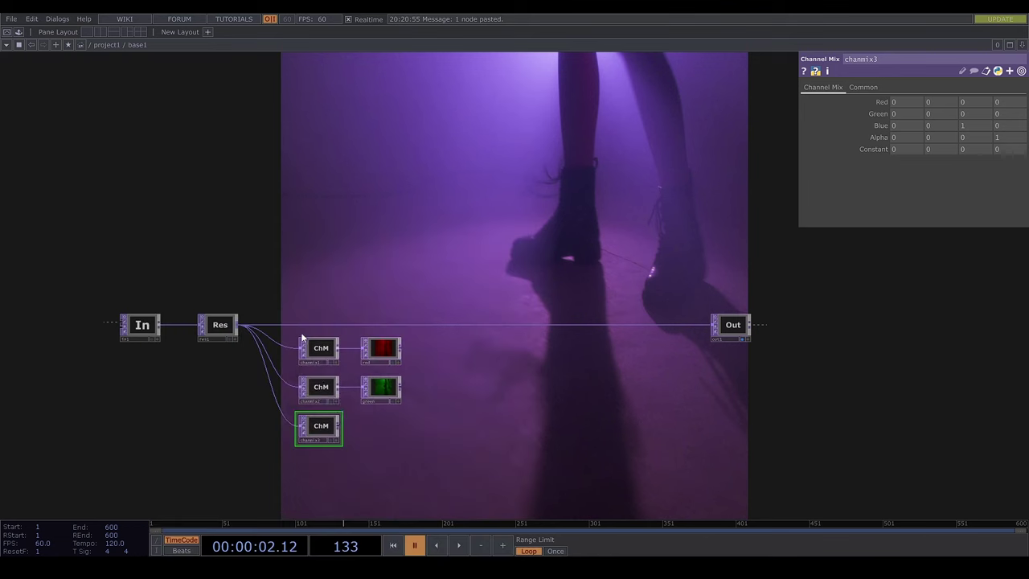
{"action": "left_click", "coordinate": [377, 436]}
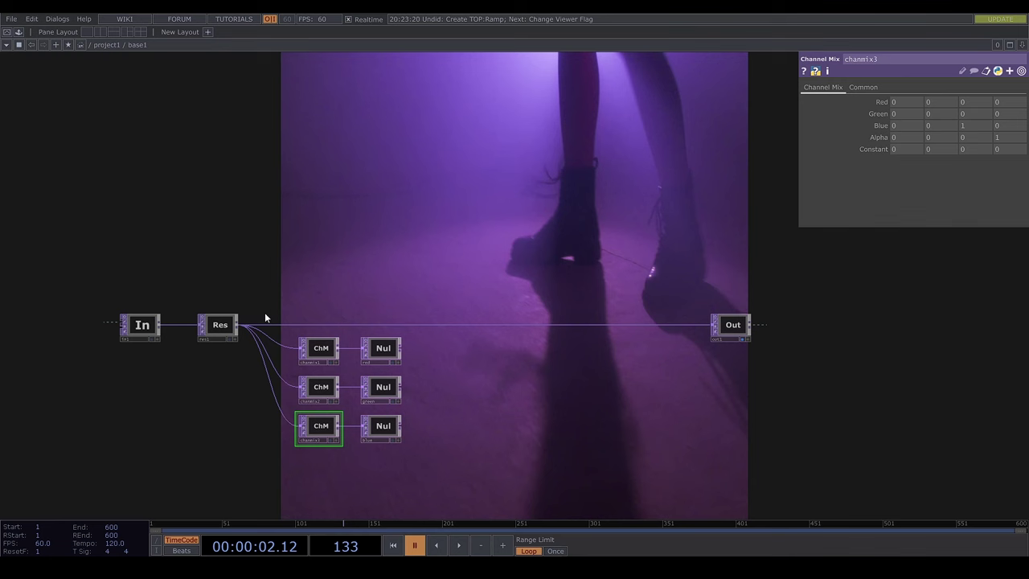
Add a Ramp TOP above the main wire and place a copy of it directly below.
{"action": "key", "text": "Tab"}
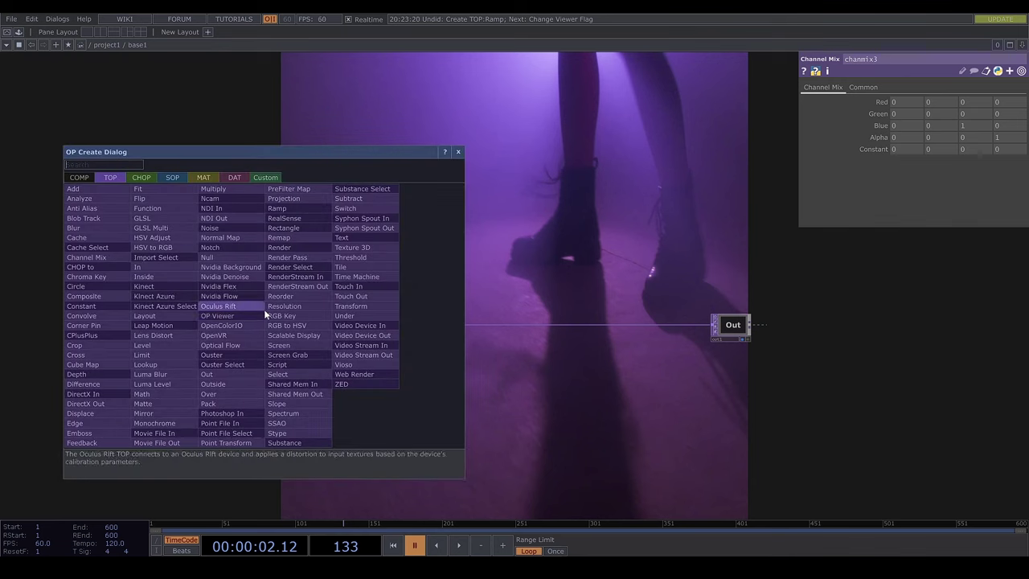
{"action": "type", "text": "ram"}
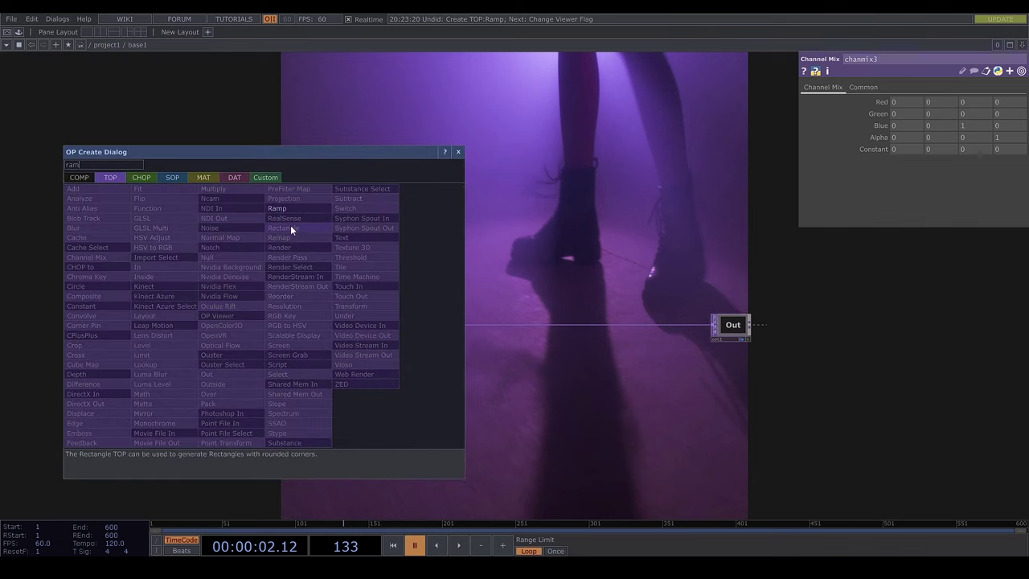
{"action": "left_click", "coordinate": [286, 211]}
{"action": "left_click", "coordinate": [383, 271]}
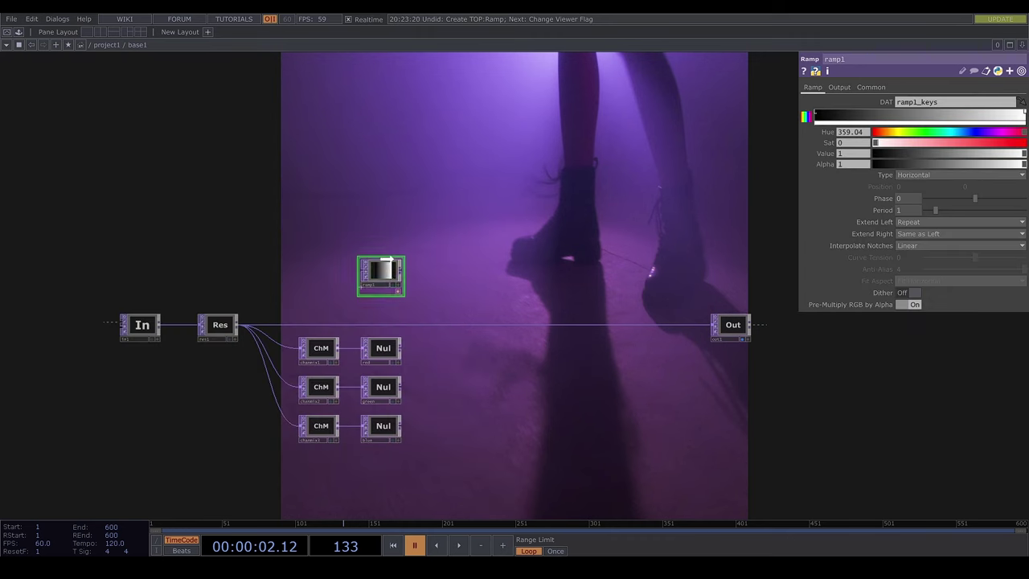
{"action": "key", "text": "ctrl+c"}
{"action": "key", "text": "ctrl+v"}
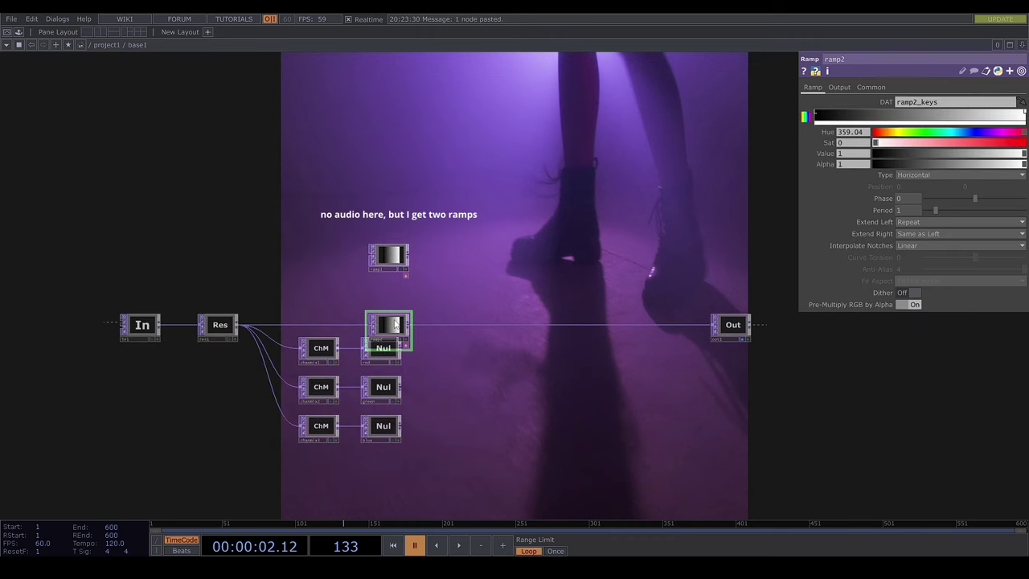
{"action": "left_click", "coordinate": [394, 294]}
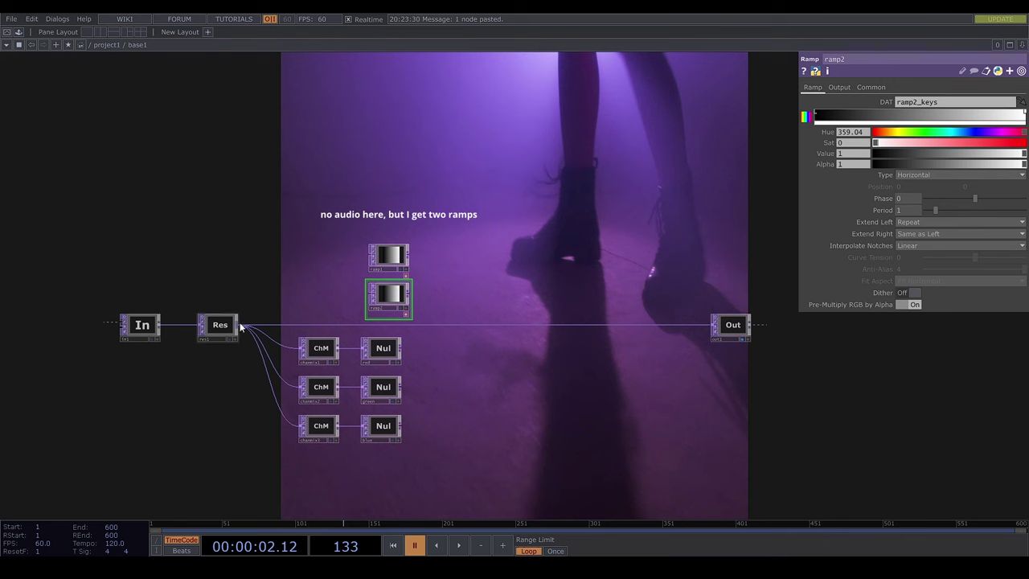
Wire the Resolution output into both Ramp TOPs, and set the upper ramp's end colour to red with saturation 1.
{"action": "left_click_drag", "start_coordinate": [241, 327], "coordinate": [368, 256]}
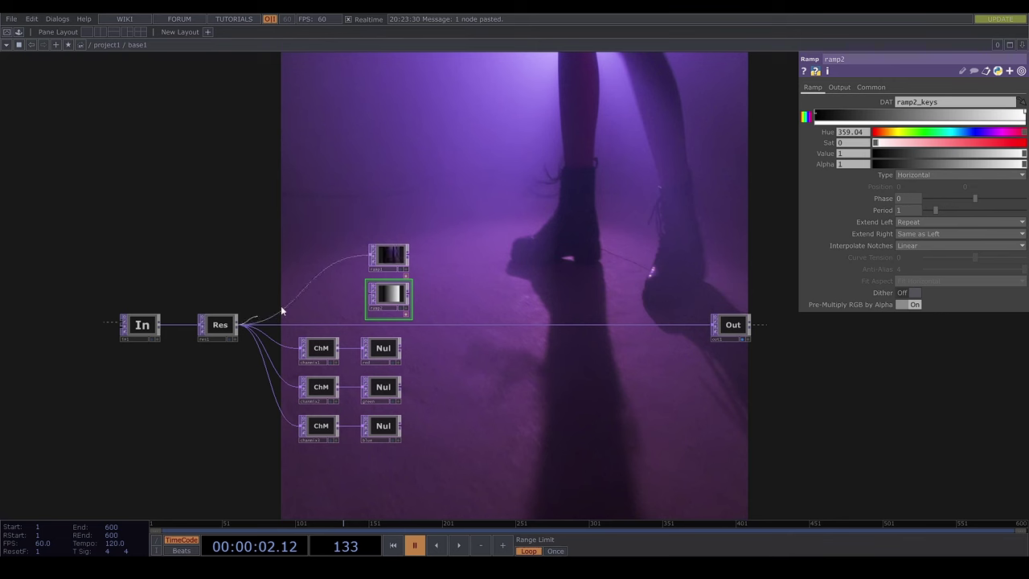
{"action": "left_click_drag", "start_coordinate": [289, 308], "coordinate": [374, 294]}
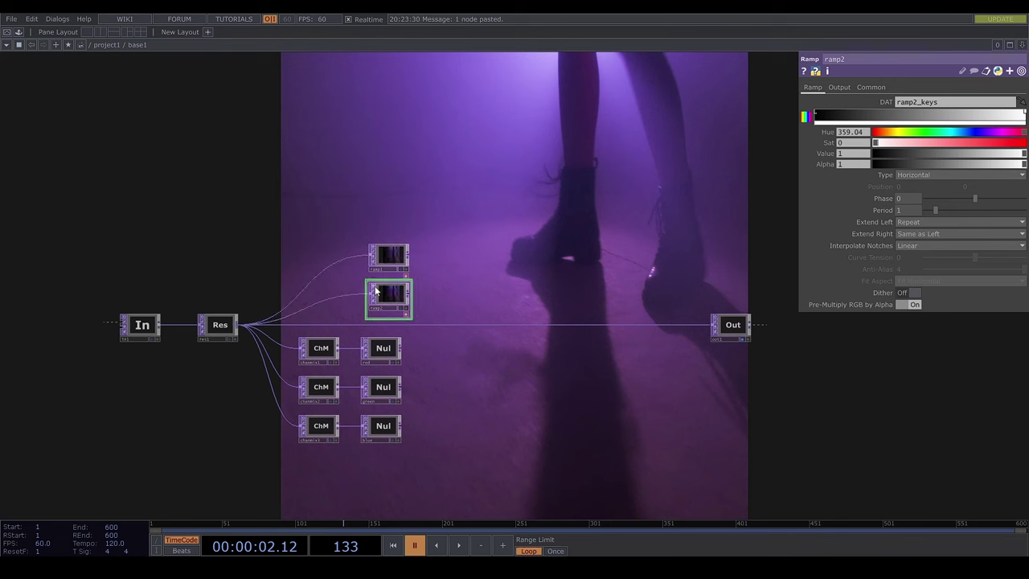
{"action": "left_click", "coordinate": [388, 256]}
{"action": "left_click_drag", "start_coordinate": [933, 142], "coordinate": [1026, 142]}
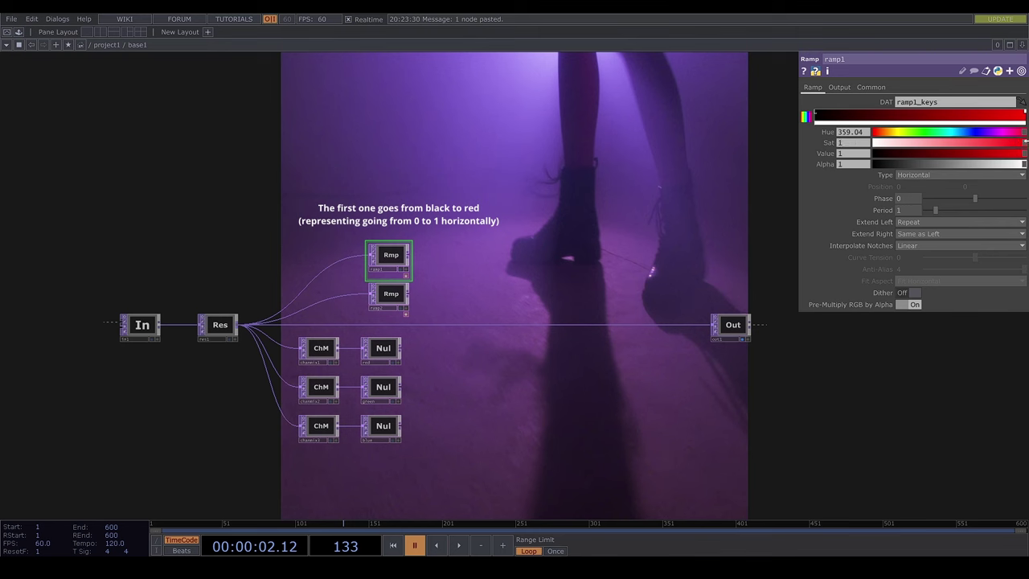
Set Combine with Input to Set Resolution Only on both the upper and the lower Ramp TOP.
{"action": "left_click", "coordinate": [407, 275]}
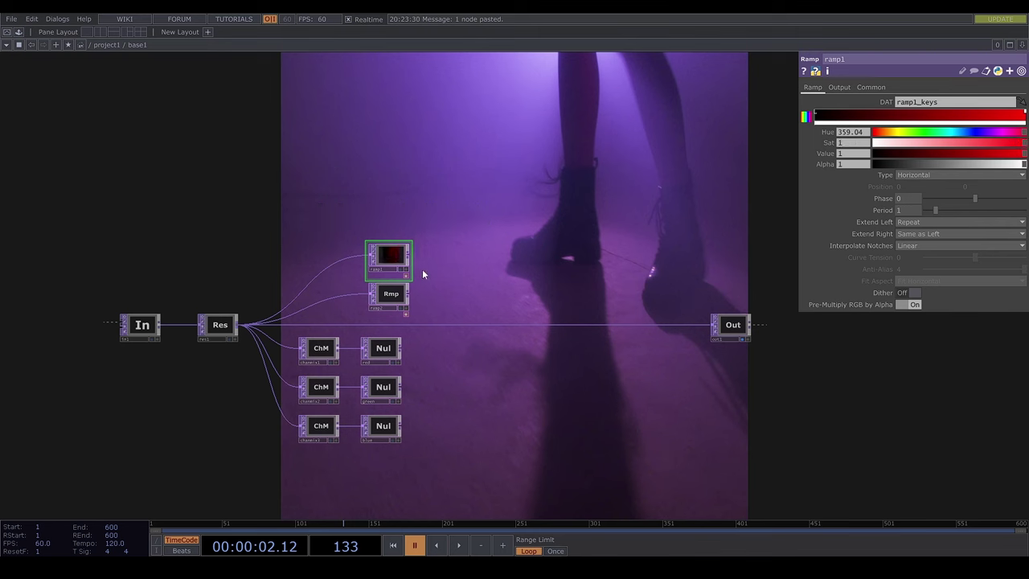
{"action": "left_click", "coordinate": [839, 87]}
{"action": "left_click", "coordinate": [938, 100]}
{"action": "left_click", "coordinate": [931, 111]}
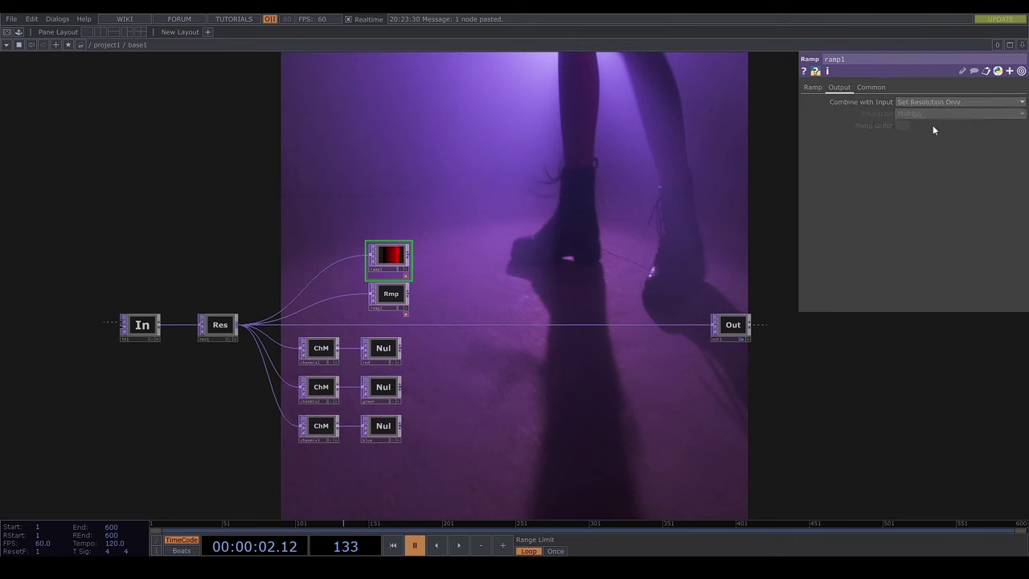
{"action": "left_click", "coordinate": [407, 275]}
{"action": "left_click", "coordinate": [391, 294]}
{"action": "left_click", "coordinate": [839, 87]}
{"action": "left_click", "coordinate": [938, 101]}
{"action": "left_click", "coordinate": [916, 112]}
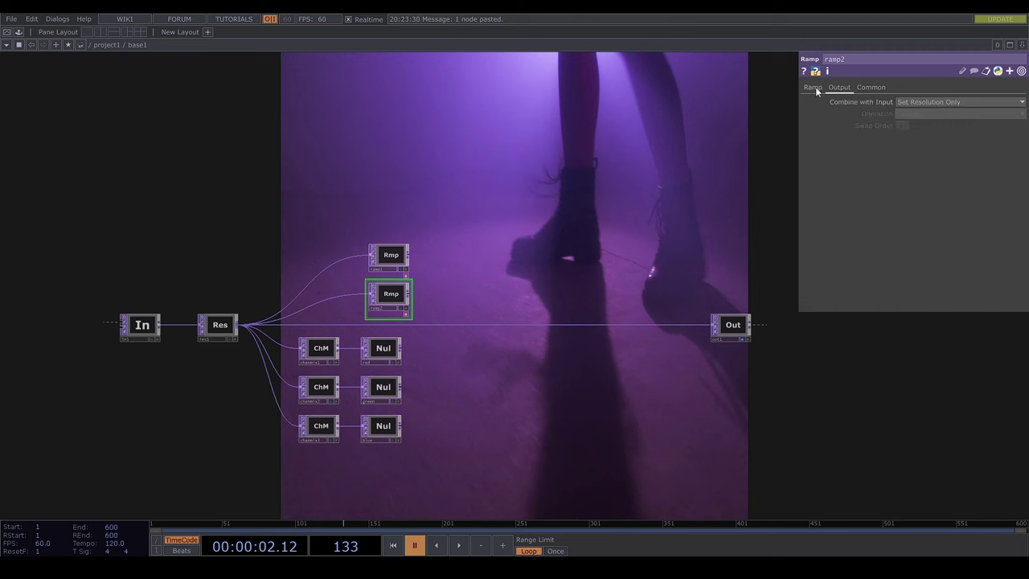
Make the lower ramp's end colour green with saturation 1 and hue 120, and set its type to Vertical.
{"action": "left_click", "coordinate": [814, 86]}
{"action": "left_click", "coordinate": [373, 286]}
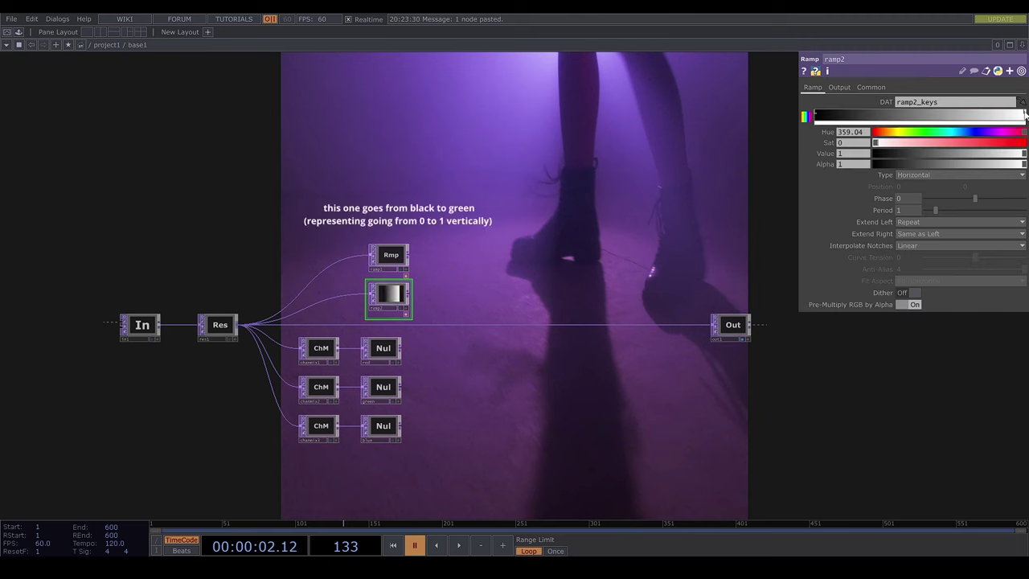
{"action": "left_click_drag", "start_coordinate": [901, 142], "coordinate": [1025, 140]}
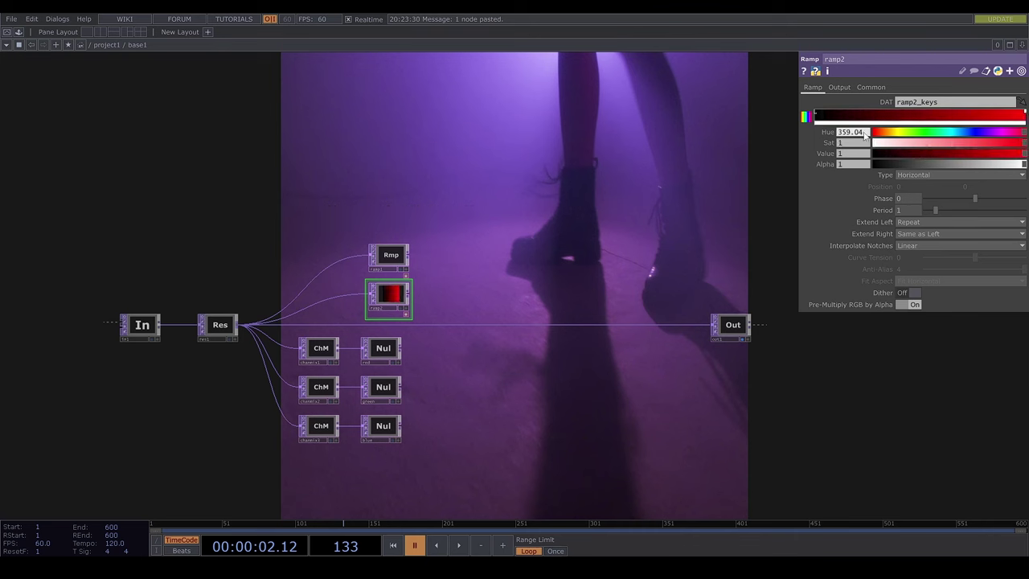
{"action": "type", "text": "120"}
{"action": "key", "text": "Return"}
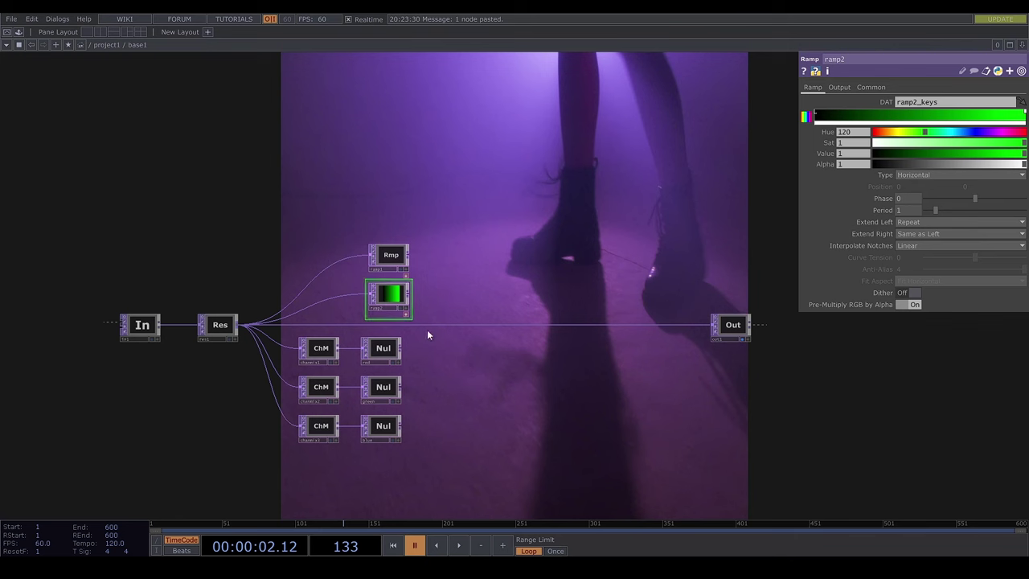
{"action": "left_click", "coordinate": [920, 177]}
{"action": "left_click", "coordinate": [920, 177]}
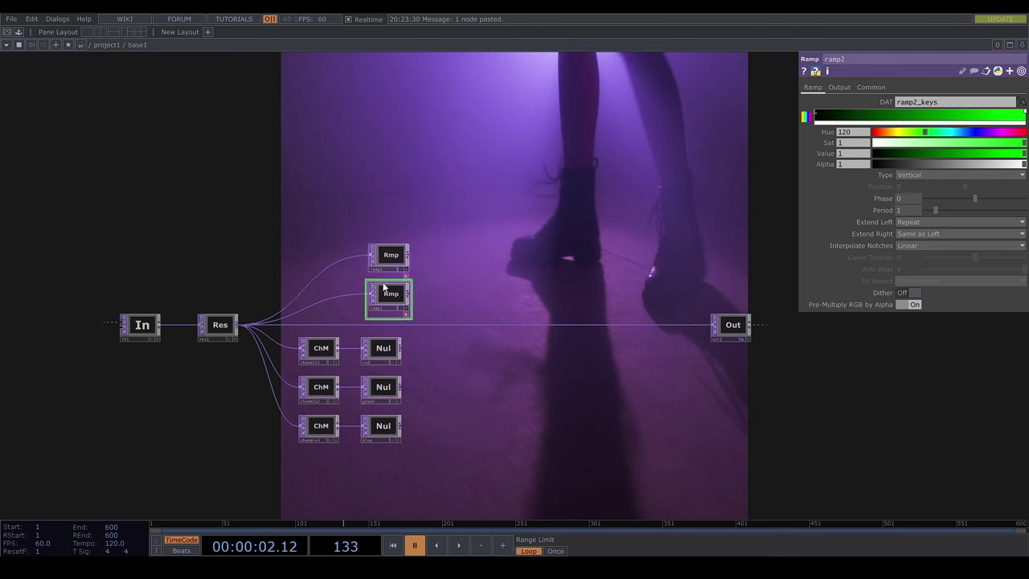
Attach a Math TOP to the output of the upper Ramp TOP.
{"action": "right_click", "coordinate": [409, 253]}
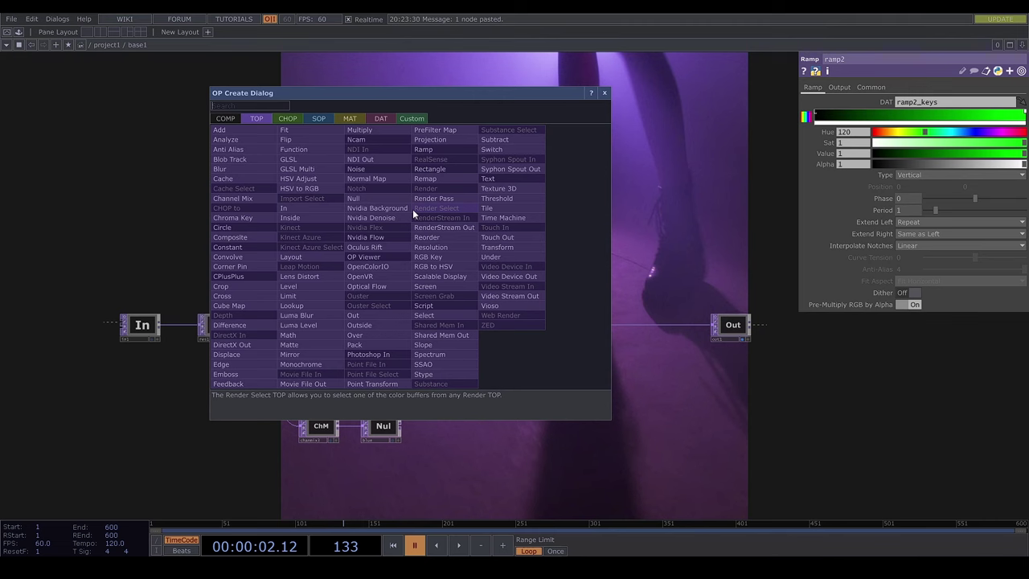
{"action": "type", "text": "math"}
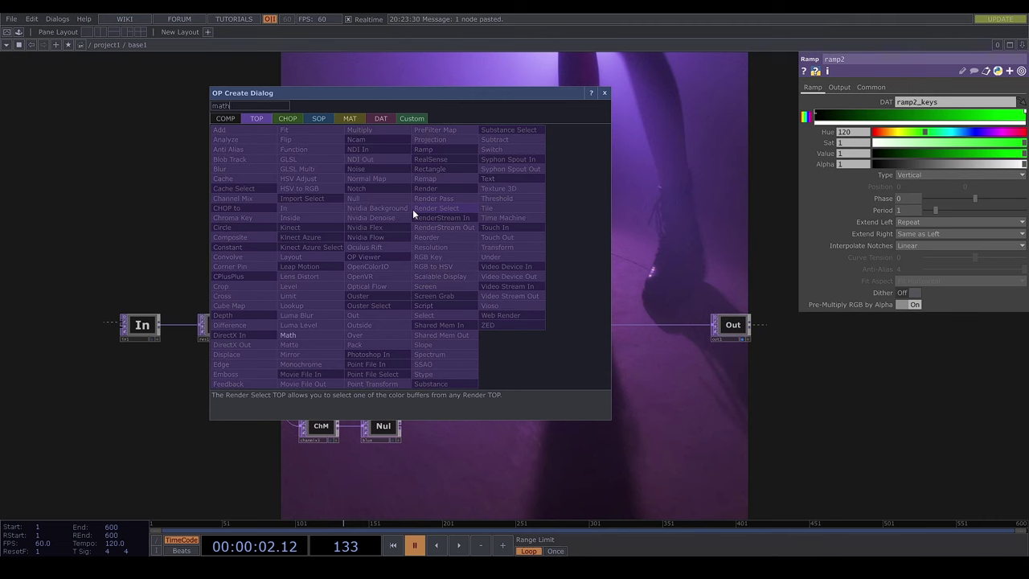
{"action": "left_click", "coordinate": [294, 335]}
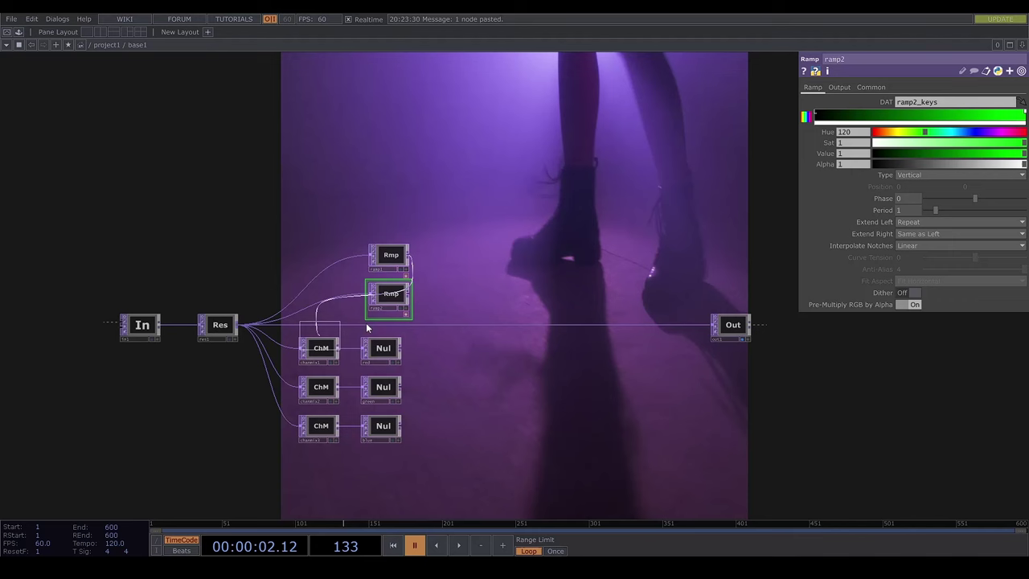
{"action": "left_click", "coordinate": [440, 258]}
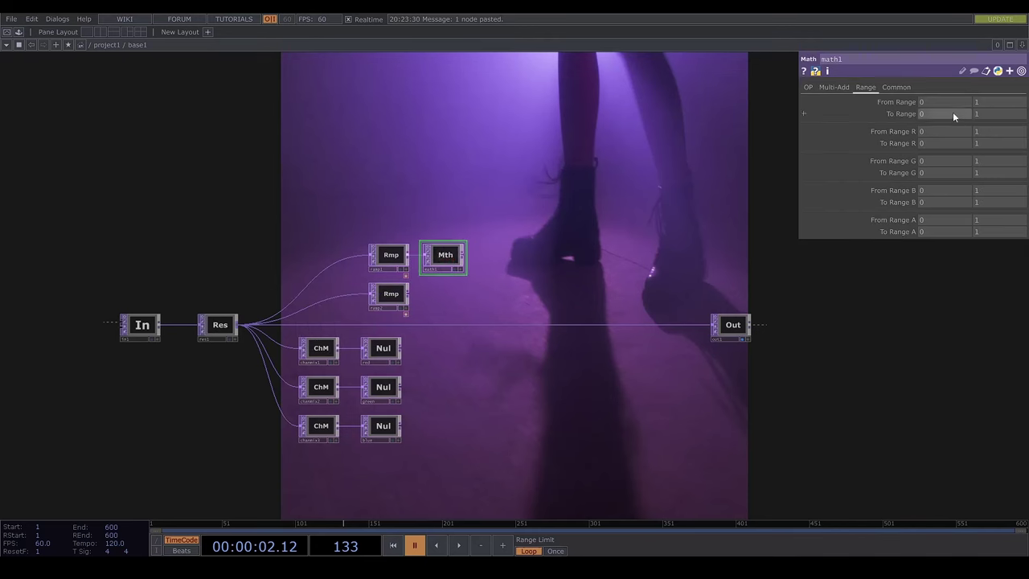
Set the upper Math TOP's To Range expressions to -op('in1').width/1000 and op('in1').width/1000.
{"action": "left_click", "coordinate": [900, 114]}
{"action": "left_click", "coordinate": [920, 124]}
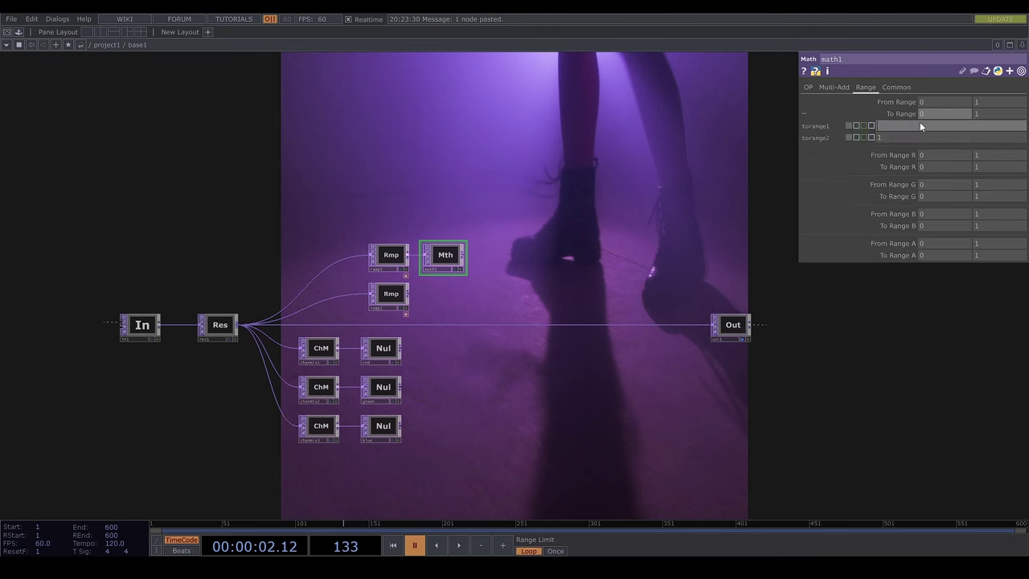
{"action": "type", "text": "-op('in1')."}
{"action": "type", "text": "width/1000"}
{"action": "key", "text": "Return"}
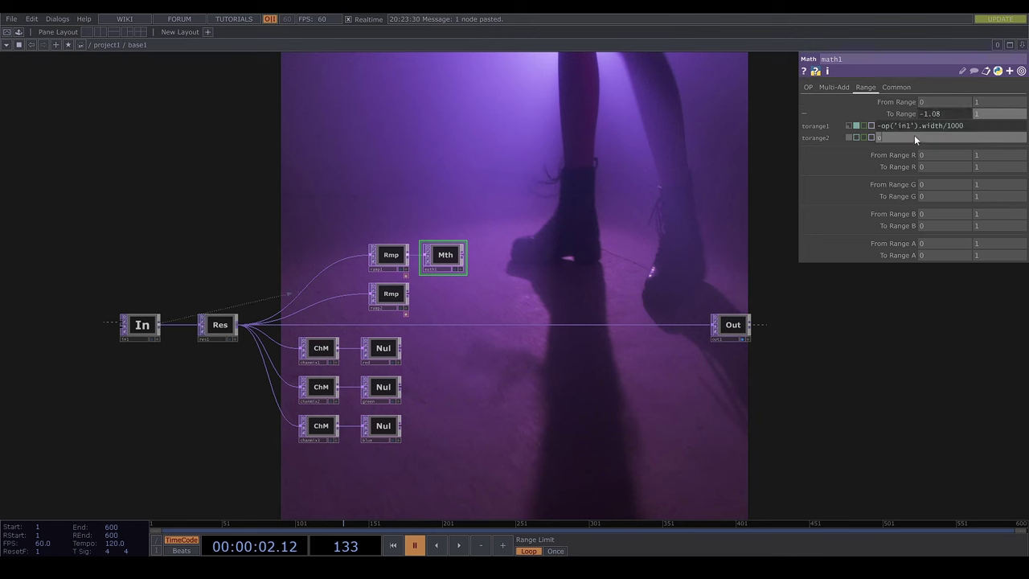
{"action": "left_click", "coordinate": [914, 135]}
{"action": "type", "text": "op('in1').width/1000"}
{"action": "key", "text": "Return"}
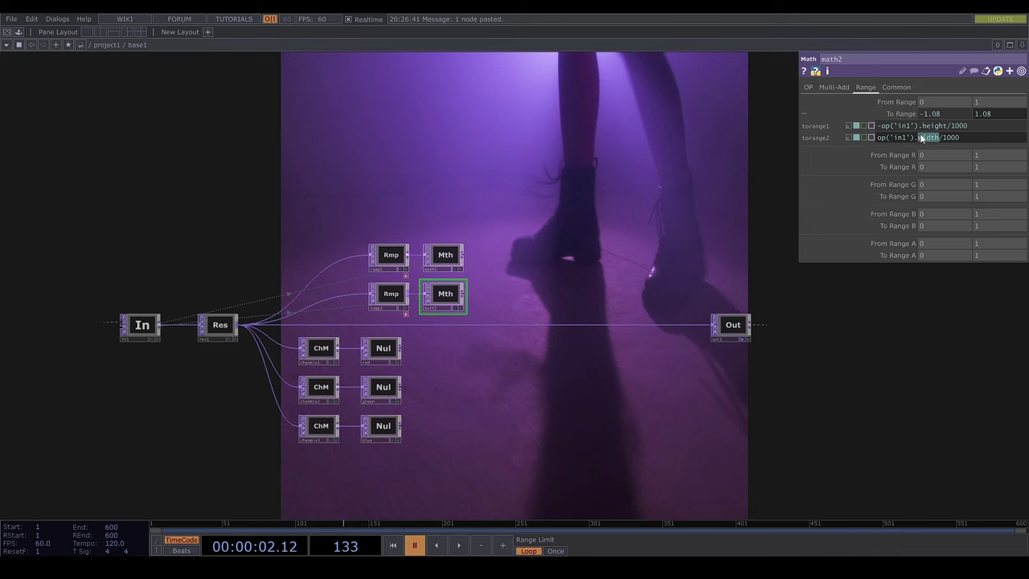
Change the second To Range expression of the lower ramp's Math TOP to op('in1').height/1000.
{"action": "type", "text": "height"}
{"action": "left_click", "coordinate": [904, 113]}
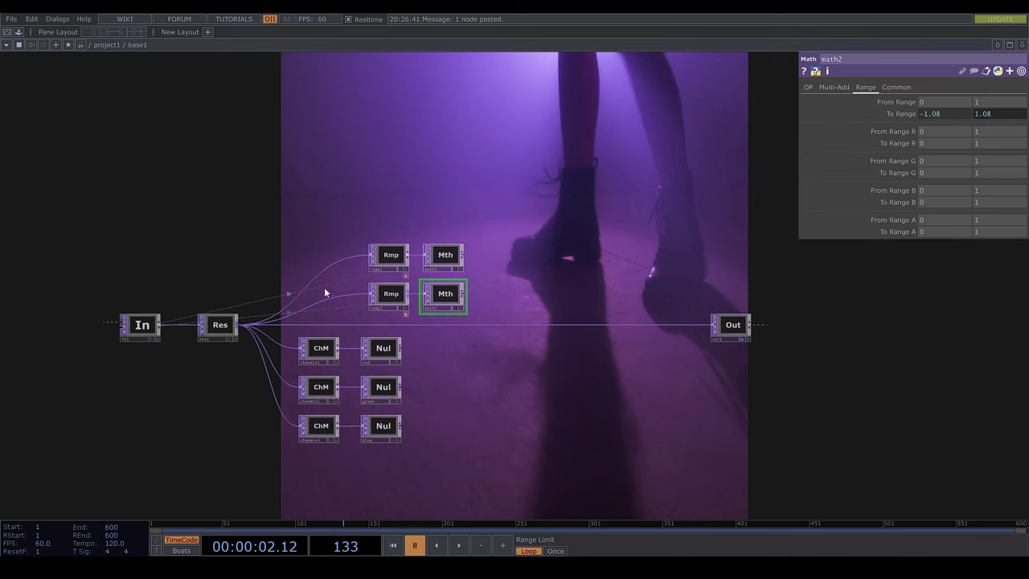
Add a Reorder TOP after the two Math TOPs and wire both of them into it.
{"action": "key", "text": "Tab"}
{"action": "type", "text": "reor"}
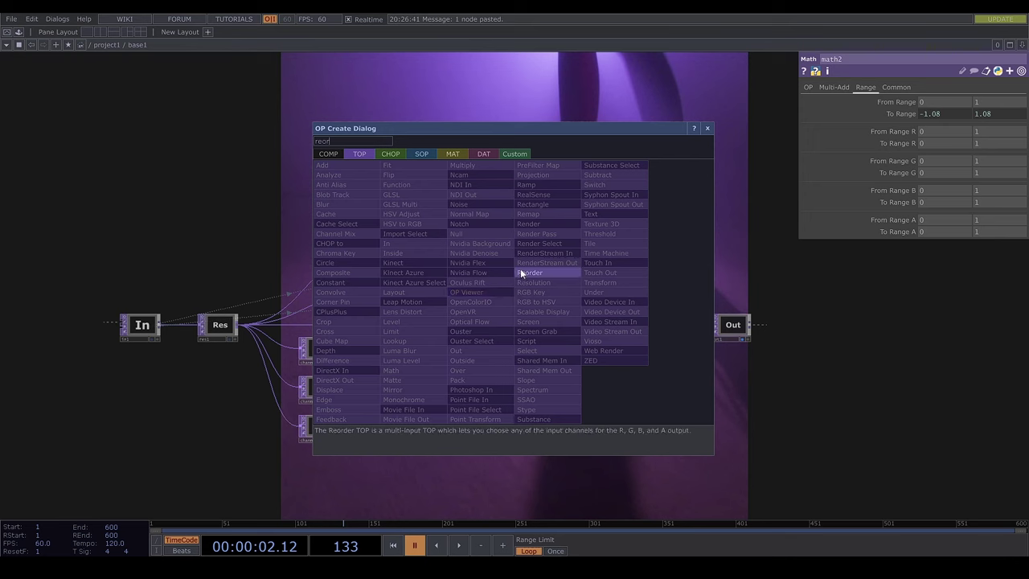
{"action": "left_click", "coordinate": [520, 270]}
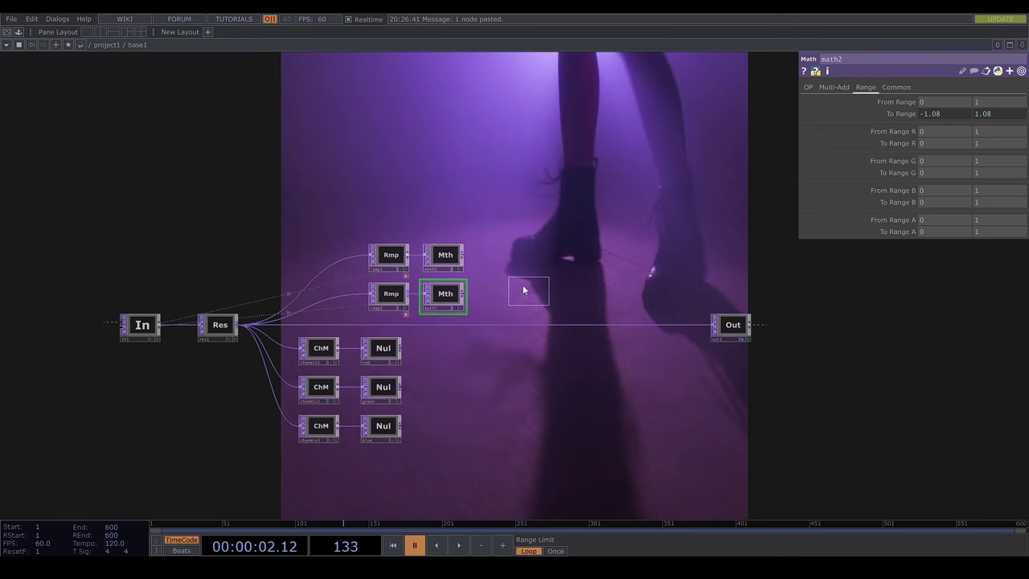
{"action": "left_click", "coordinate": [517, 260]}
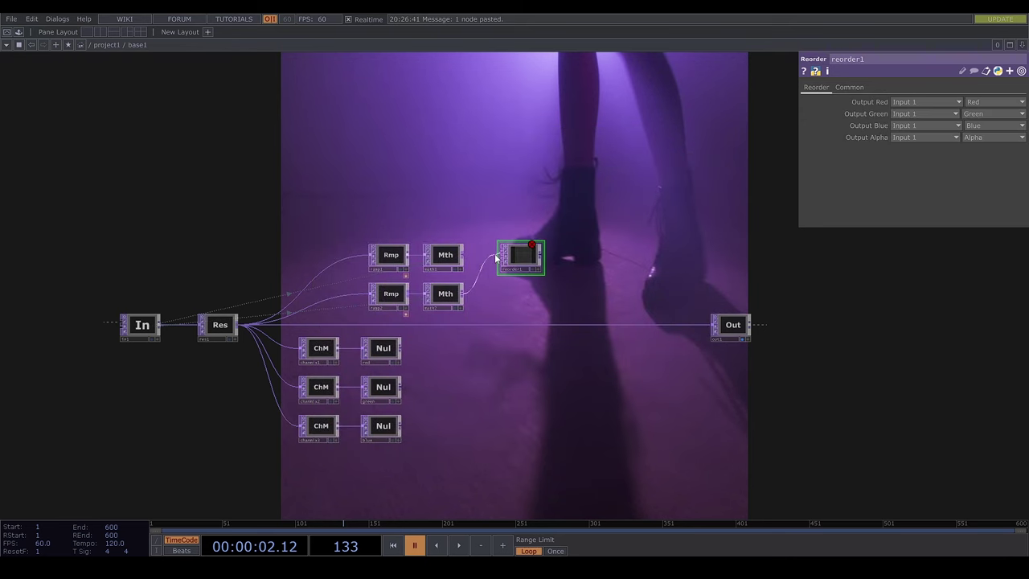
{"action": "left_click_drag", "start_coordinate": [464, 255], "coordinate": [500, 254]}
Set the Reorder TOP's Output Green source to Input 2.
{"action": "scroll", "coordinate": [608, 295], "scroll_direction": "up", "scroll_amount": 2}
{"action": "left_click", "coordinate": [937, 114]}
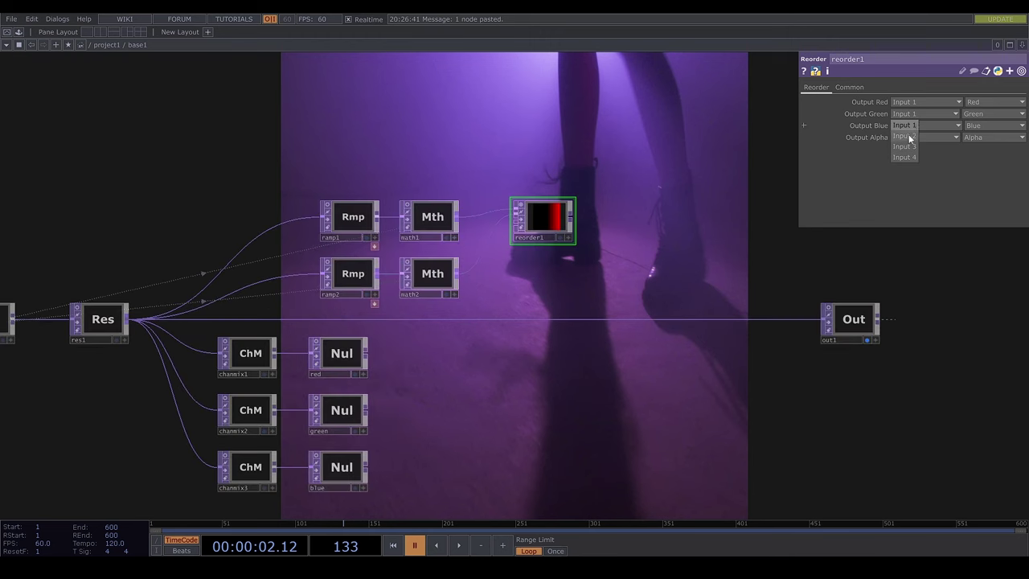
{"action": "left_click", "coordinate": [904, 136]}
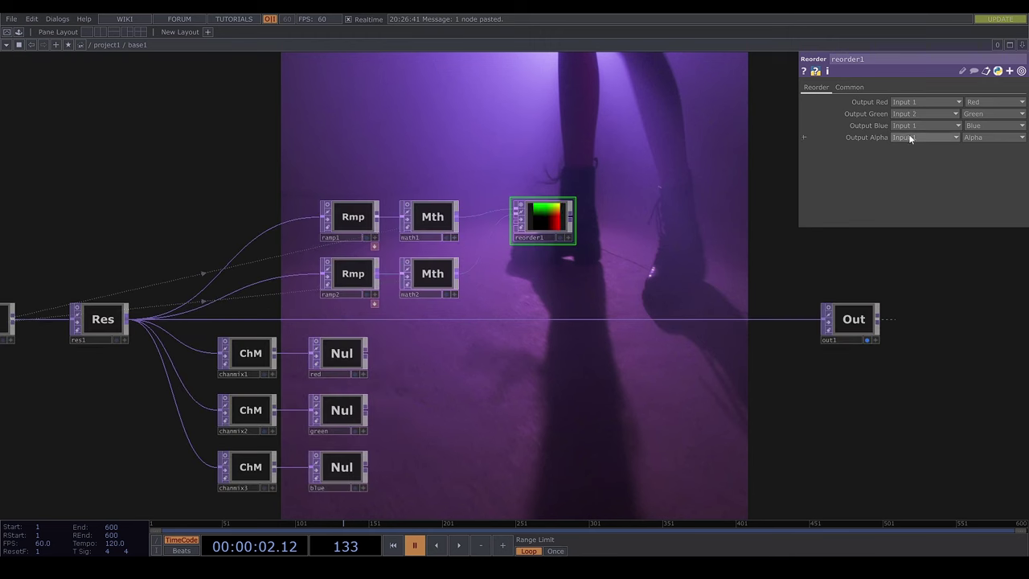
{"action": "left_click", "coordinate": [521, 205]}
Attach a Null TOP to the output of the Reorder TOP and name it pos.
{"action": "right_click", "coordinate": [576, 217]}
{"action": "type", "text": "null"}
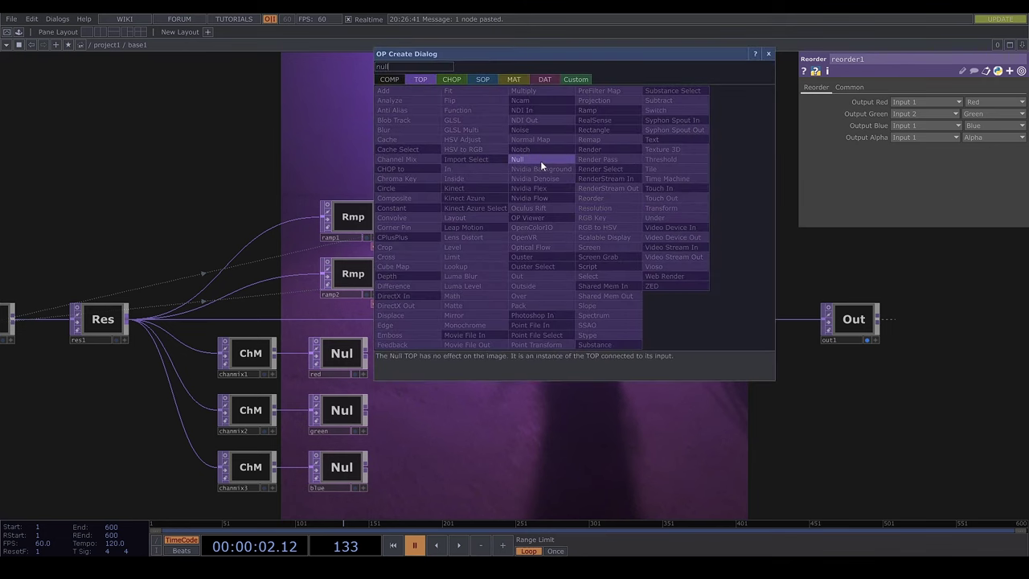
{"action": "left_click", "coordinate": [541, 161]}
{"action": "left_click", "coordinate": [636, 222]}
{"action": "right_click", "coordinate": [720, 278]}
{"action": "left_click", "coordinate": [699, 272]}
{"action": "left_click_drag", "start_coordinate": [886, 328], "coordinate": [863, 332]}
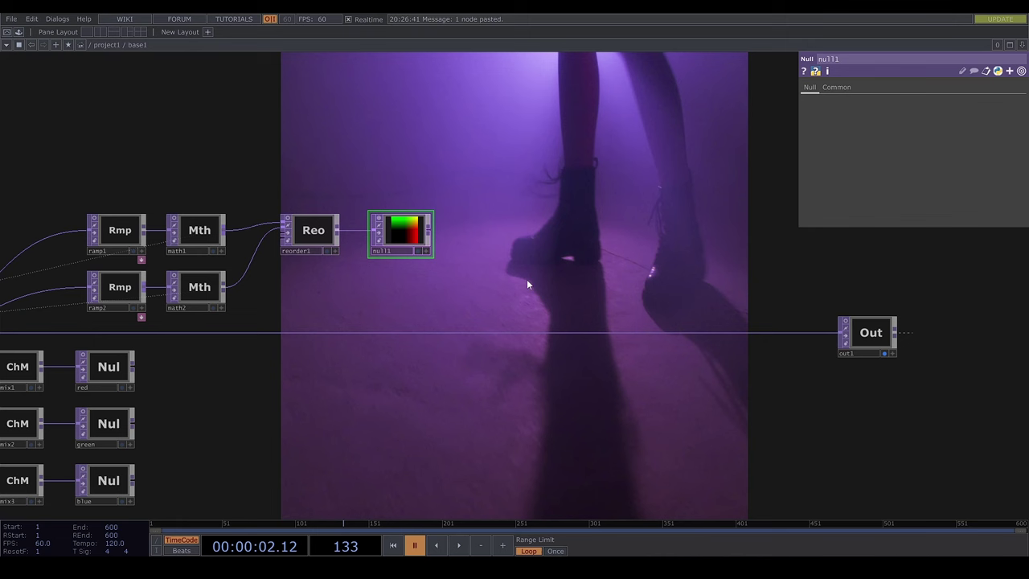
{"action": "left_click", "coordinate": [402, 252]}
{"action": "type", "text": "pd"}
{"action": "type", "text": "s"}
{"action": "key", "text": "Return"}
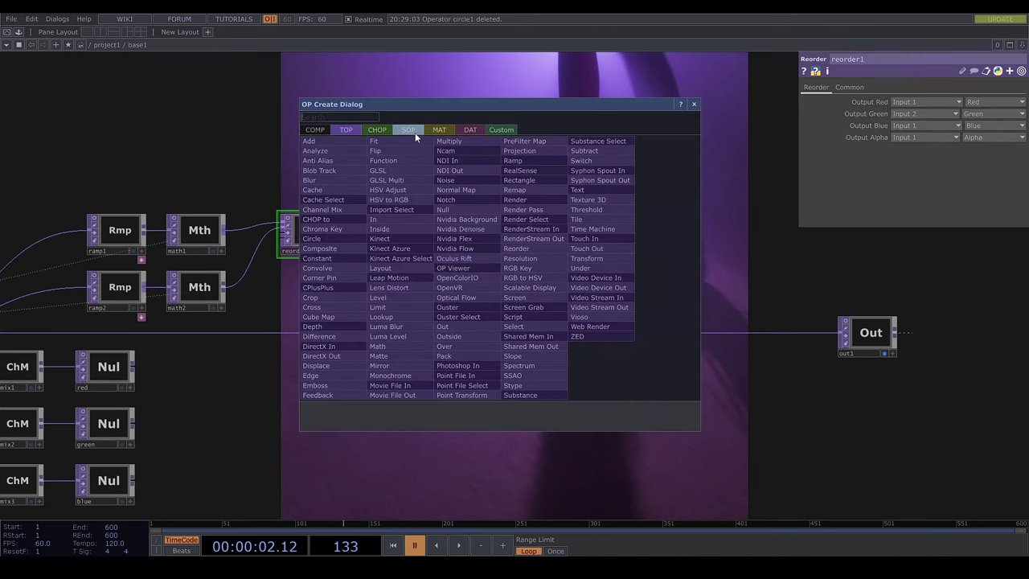
Add a Circle SOP beside the pos Null above the main wire and set its divisions to 6.
{"action": "left_click", "coordinate": [415, 132]}
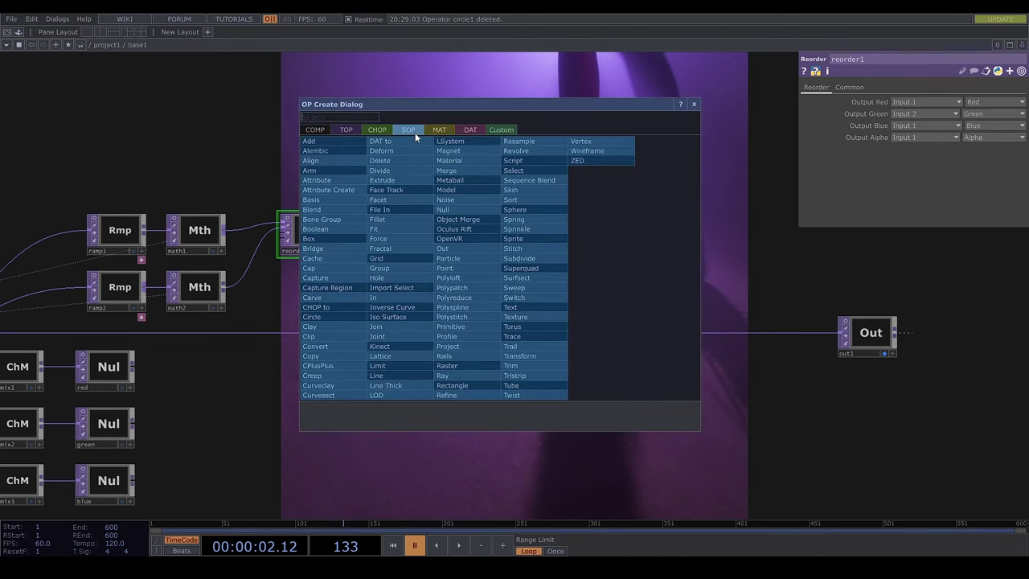
{"action": "type", "text": "cir"}
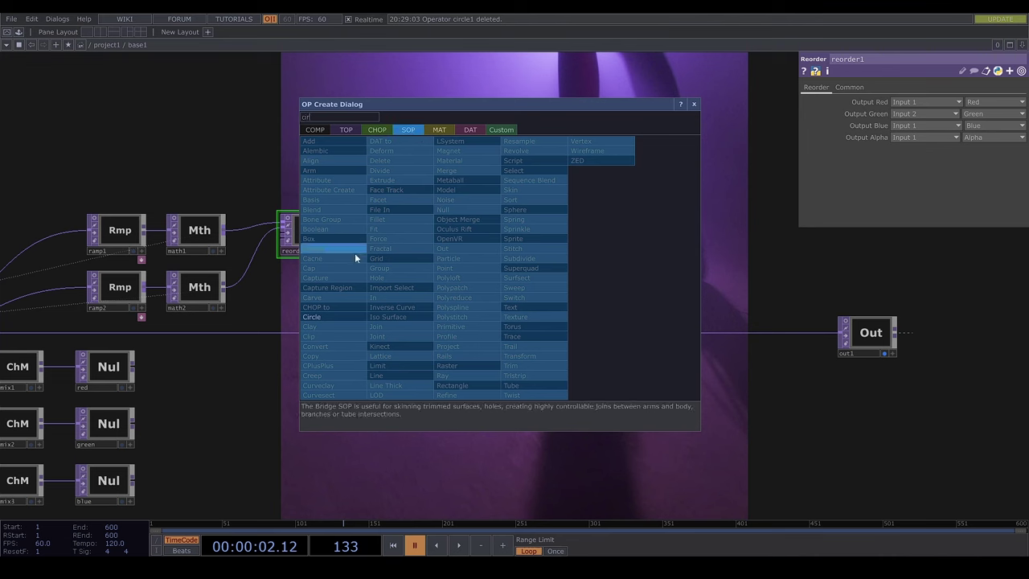
{"action": "left_click", "coordinate": [325, 316]}
{"action": "left_click", "coordinate": [502, 272]}
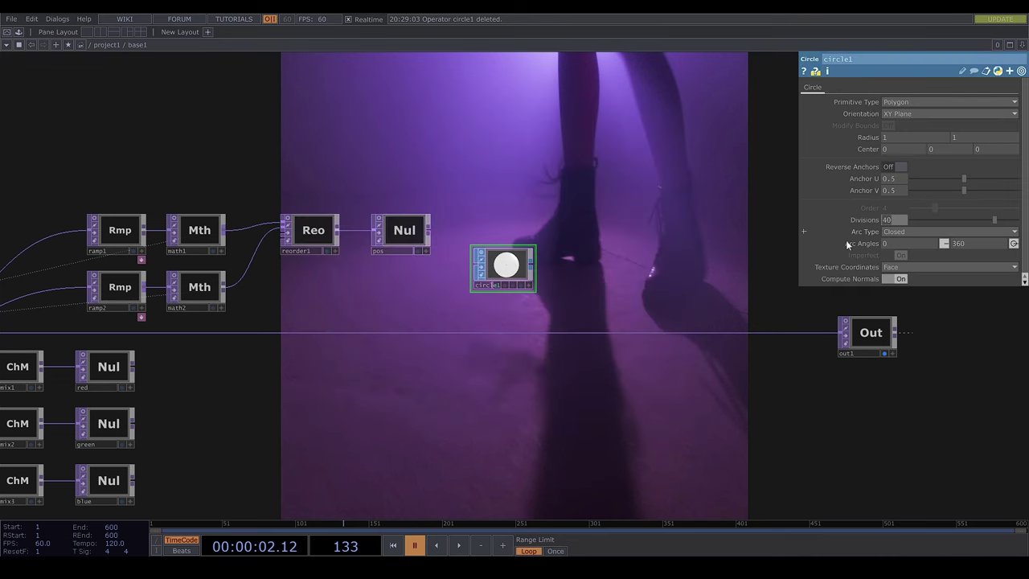
{"action": "type", "text": "6"}
{"action": "key", "text": "Return"}
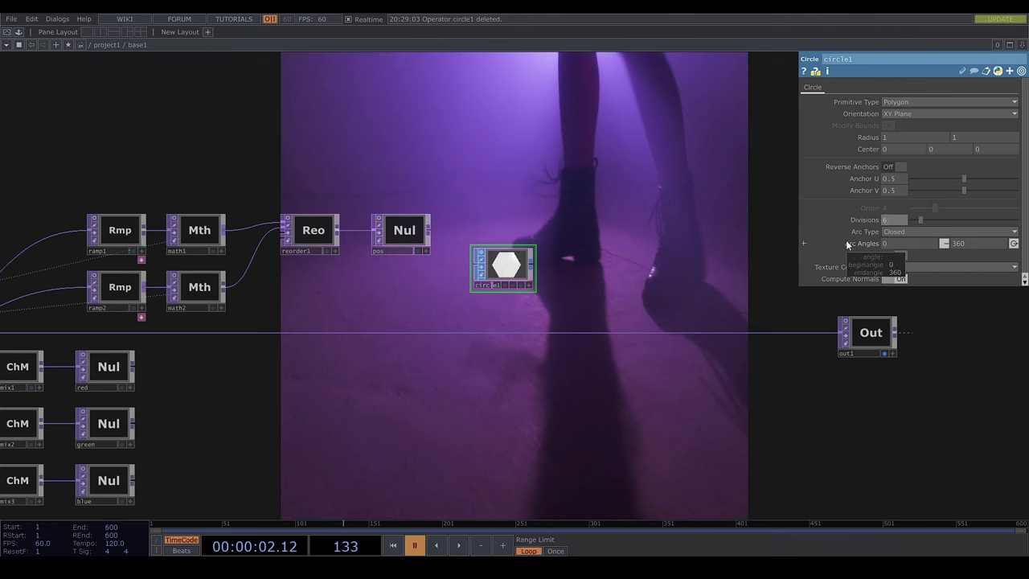
{"action": "left_click", "coordinate": [481, 252]}
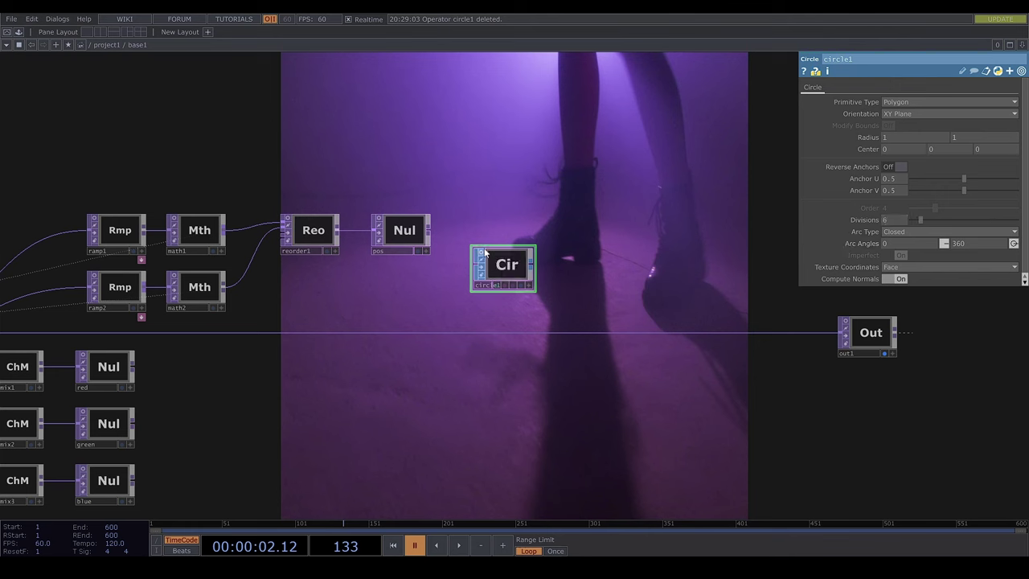
Attach a Transform SOP to the Circle SOP's output and set its uniform scale to 0.001.
{"action": "right_click", "coordinate": [533, 271]}
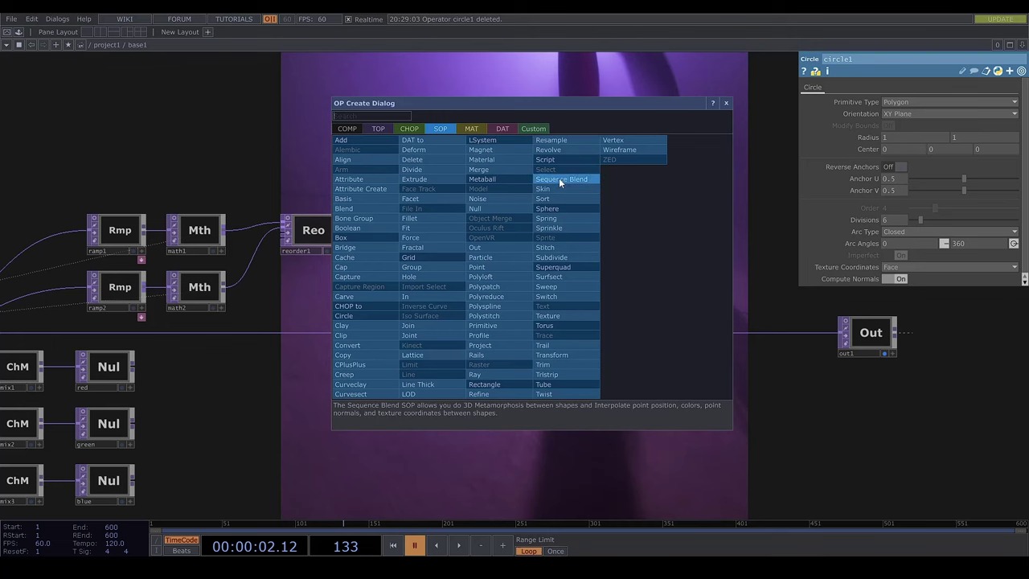
{"action": "left_click", "coordinate": [554, 355]}
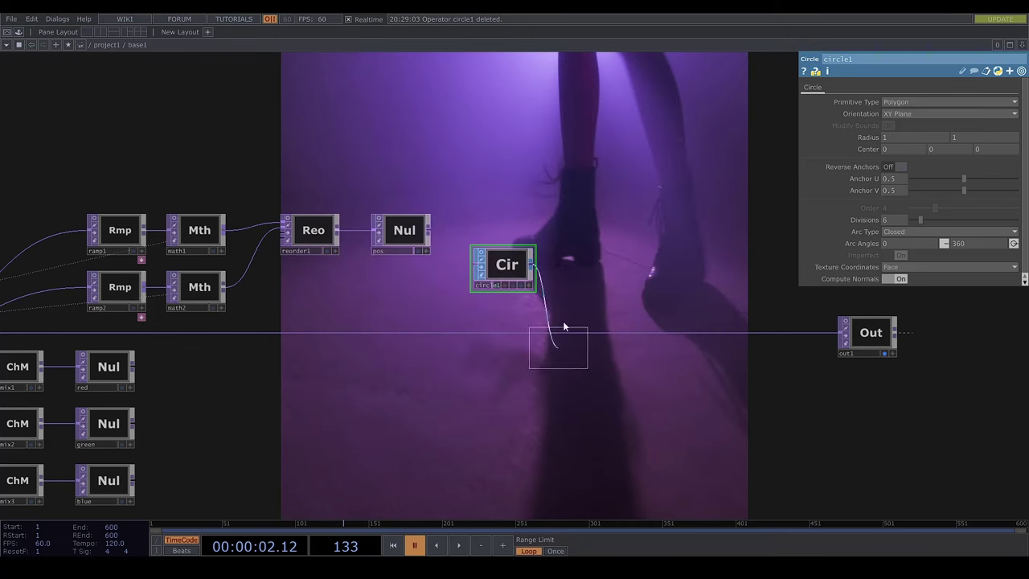
{"action": "left_click", "coordinate": [579, 262]}
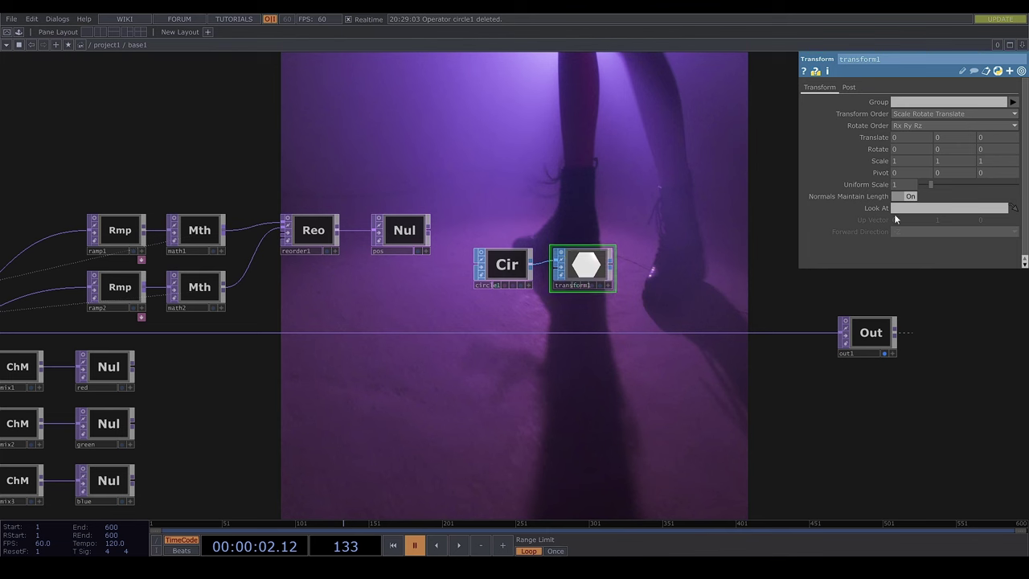
{"action": "left_click", "coordinate": [904, 185]}
{"action": "type", "text": "0"}
{"action": "key", "text": "Return"}
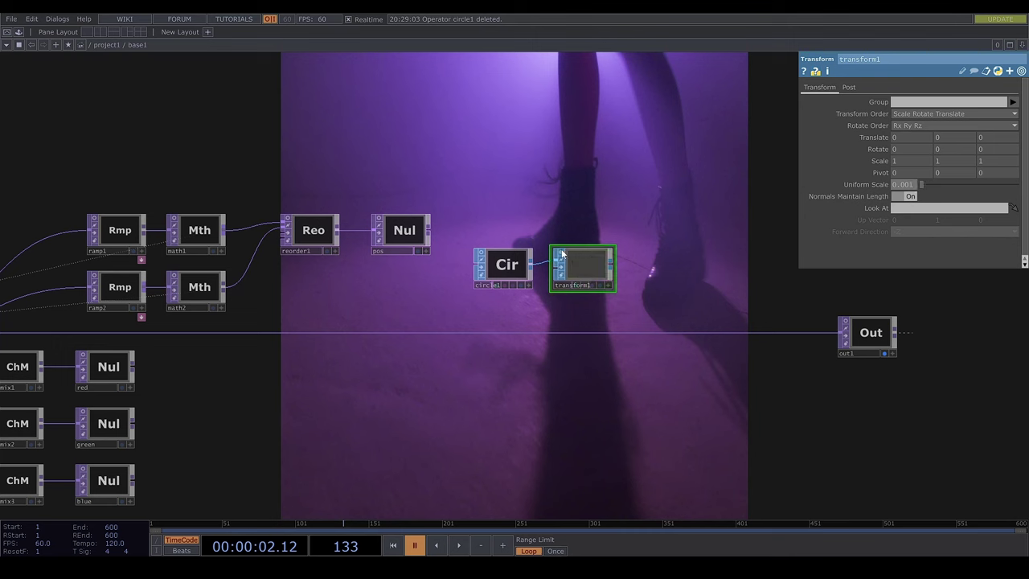
Attach a Geometry COMP to the output of the Transform SOP.
{"action": "left_click", "coordinate": [612, 267]}
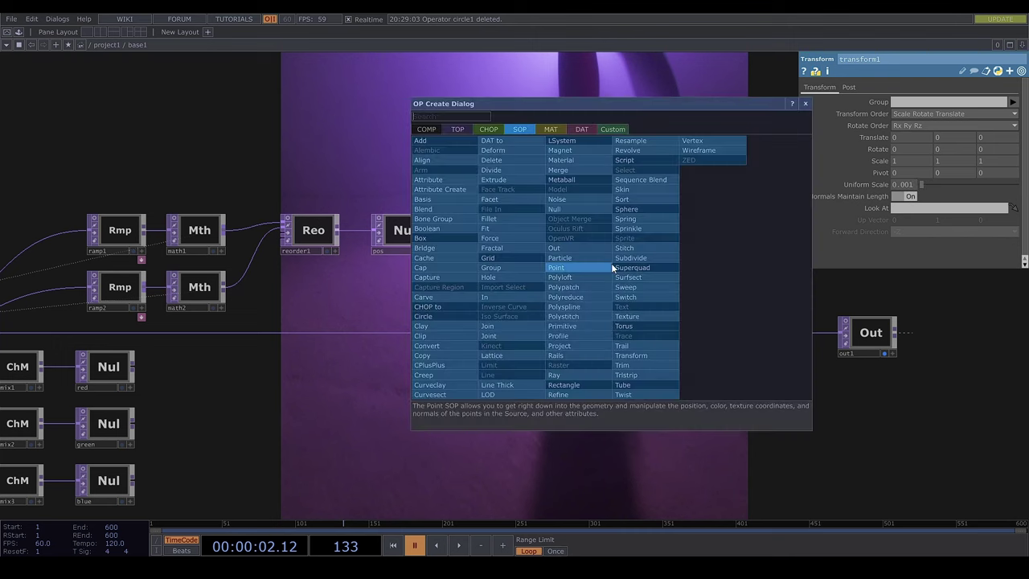
{"action": "left_click", "coordinate": [436, 128]}
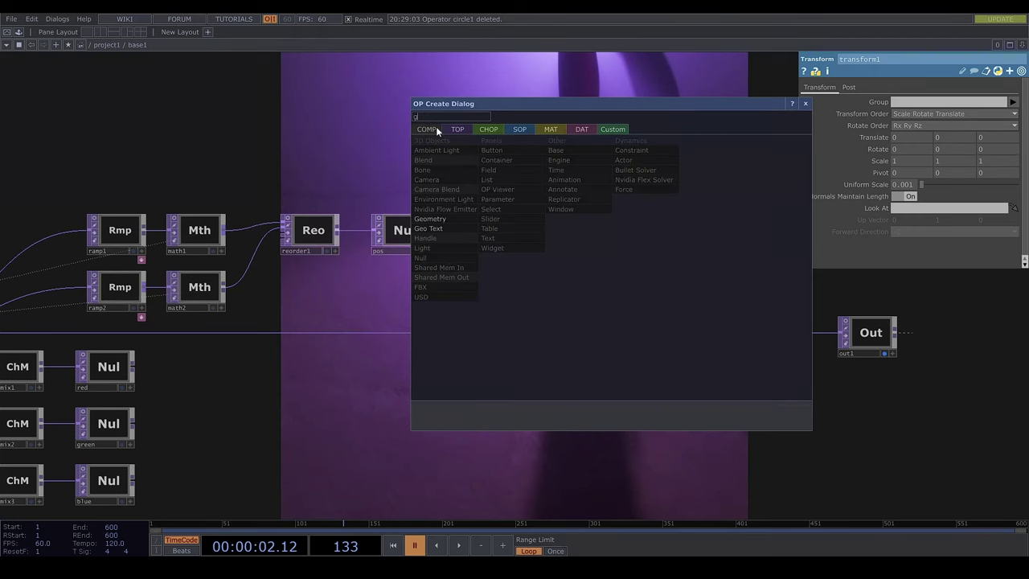
{"action": "left_click", "coordinate": [454, 219]}
{"action": "left_click", "coordinate": [685, 265]}
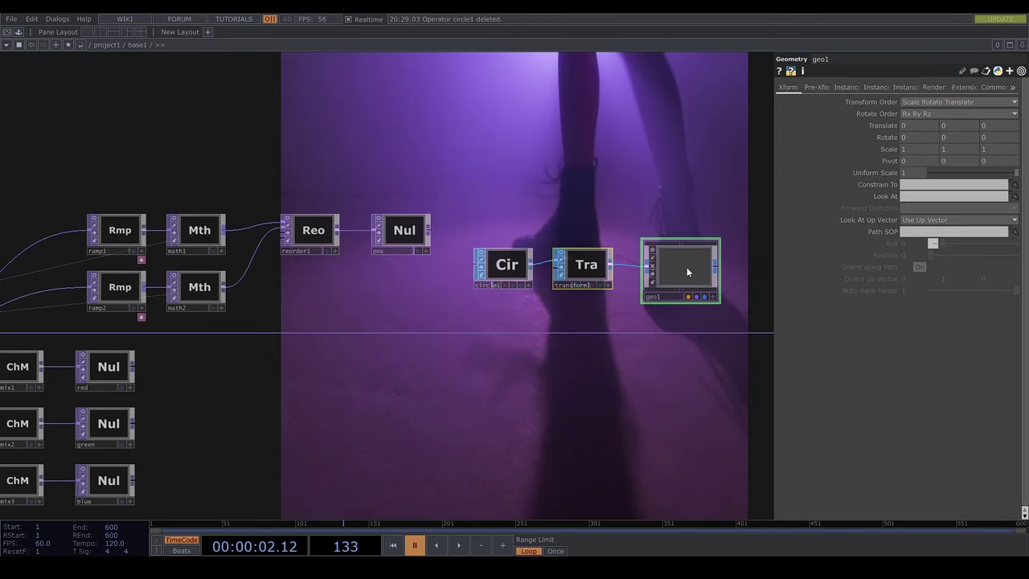
Tighten the spacing between the Circle SOP, Transform SOP and Geometry COMP in the chain.
{"action": "left_click_drag", "start_coordinate": [675, 265], "coordinate": [664, 264]}
{"action": "left_click", "coordinate": [617, 194]}
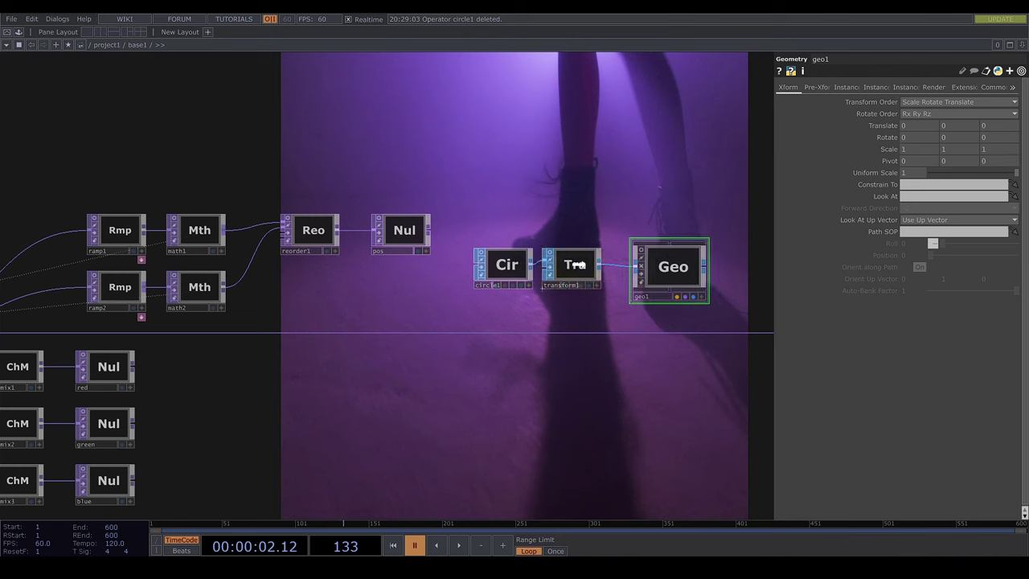
{"action": "left_click_drag", "start_coordinate": [580, 265], "coordinate": [592, 265]}
Enable instancing on geo1 with pos as Translate OP, r as Translate X and g as Translate Y, and check its viewer.
{"action": "left_click_drag", "start_coordinate": [588, 183], "coordinate": [350, 194]}
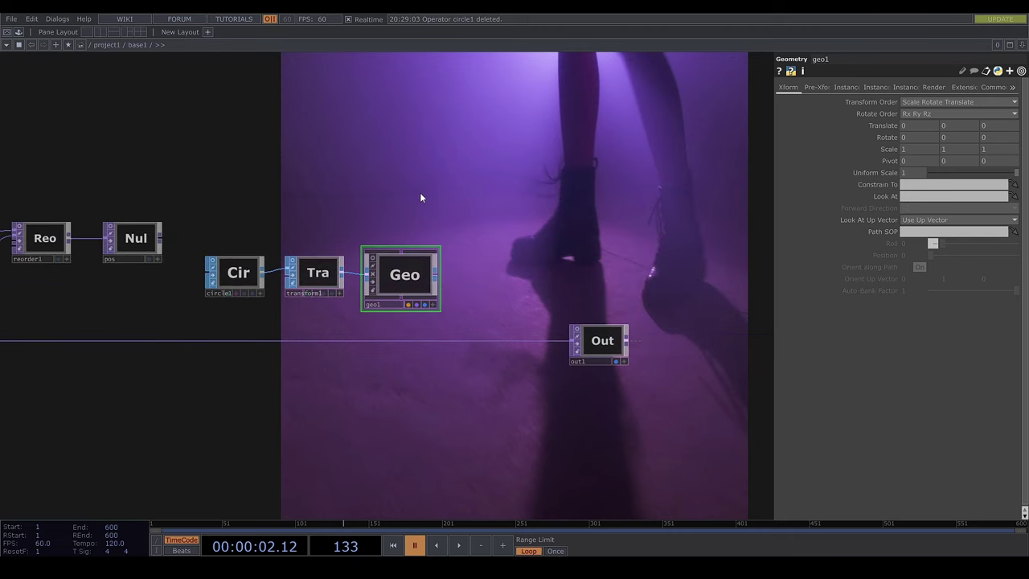
{"action": "left_click", "coordinate": [847, 89]}
{"action": "left_click", "coordinate": [916, 102]}
{"action": "left_click", "coordinate": [916, 190]}
{"action": "type", "text": "pos"}
{"action": "left_click", "coordinate": [912, 216]}
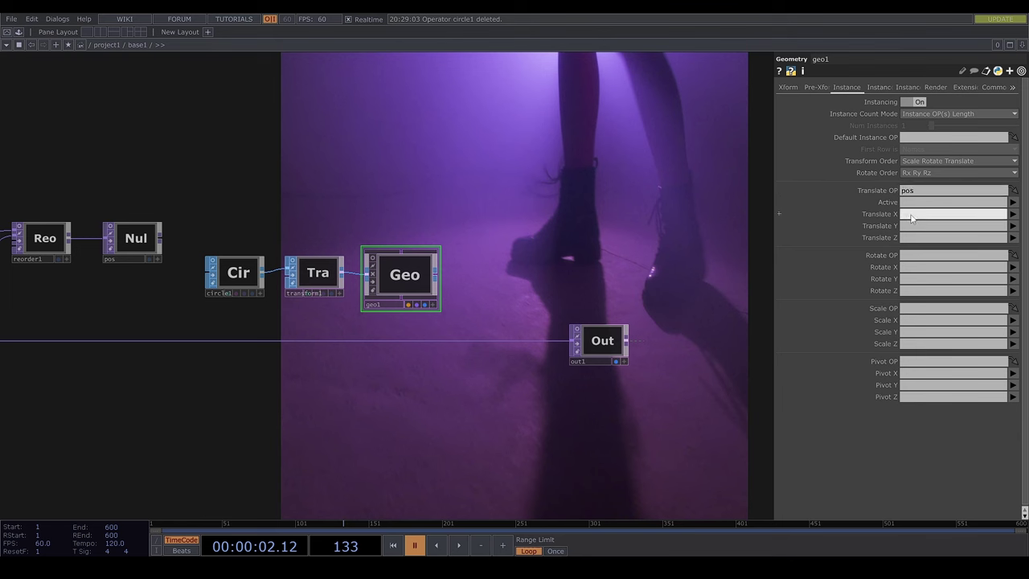
{"action": "key", "text": "Tab"}
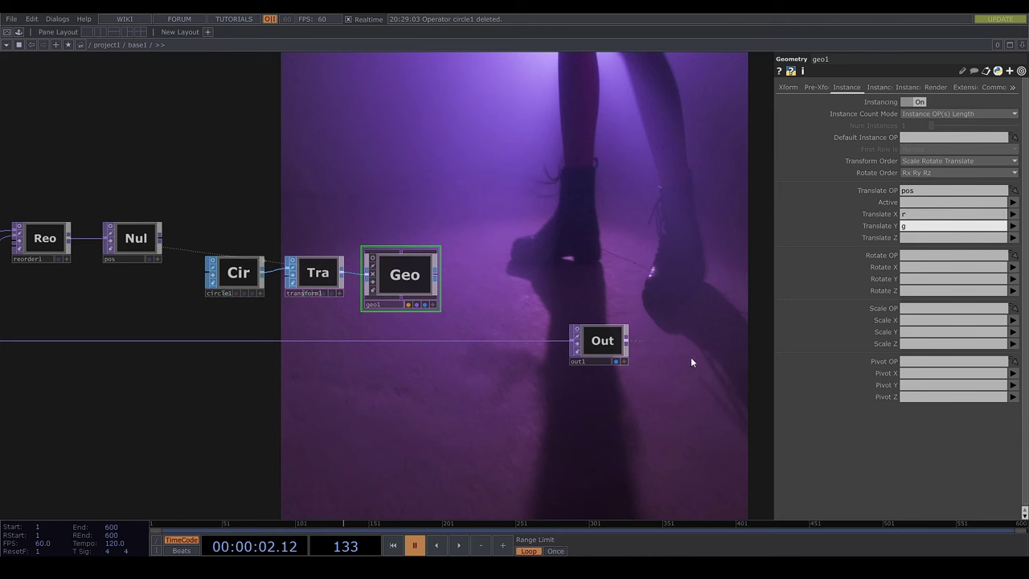
{"action": "left_click", "coordinate": [376, 257]}
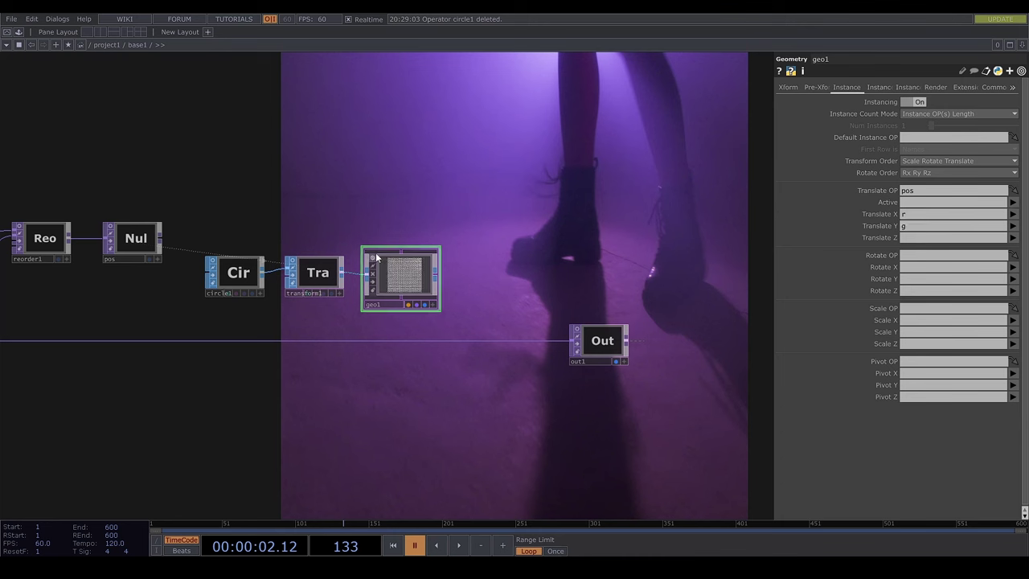
{"action": "left_click", "coordinate": [373, 258]}
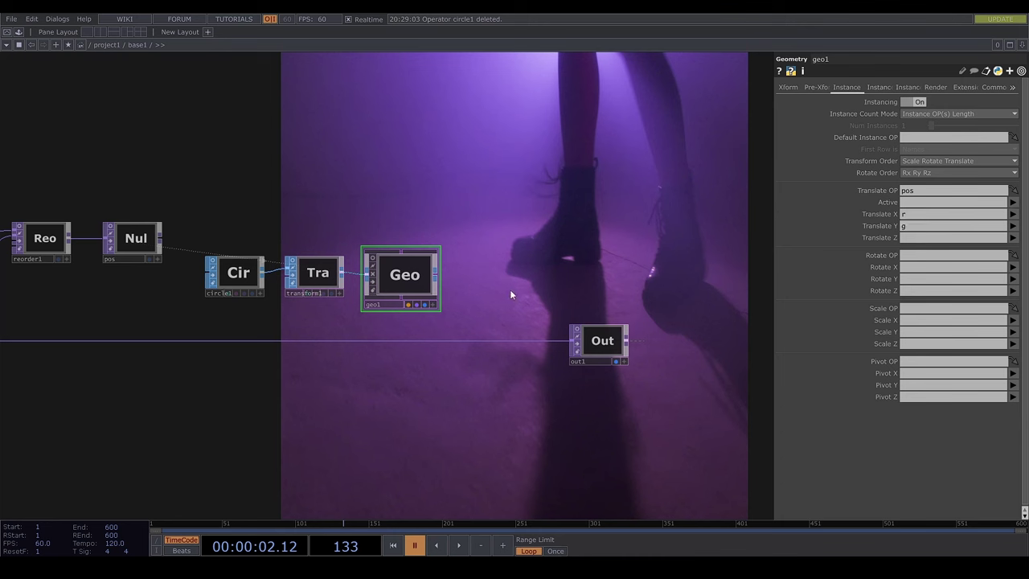
Duplicate the Geometry COMP twice so that three copies share the Transform SOP input.
{"action": "key", "text": "ctrl+c"}
{"action": "key", "text": "ctrl+v"}
{"action": "key", "text": "ctrl+v"}
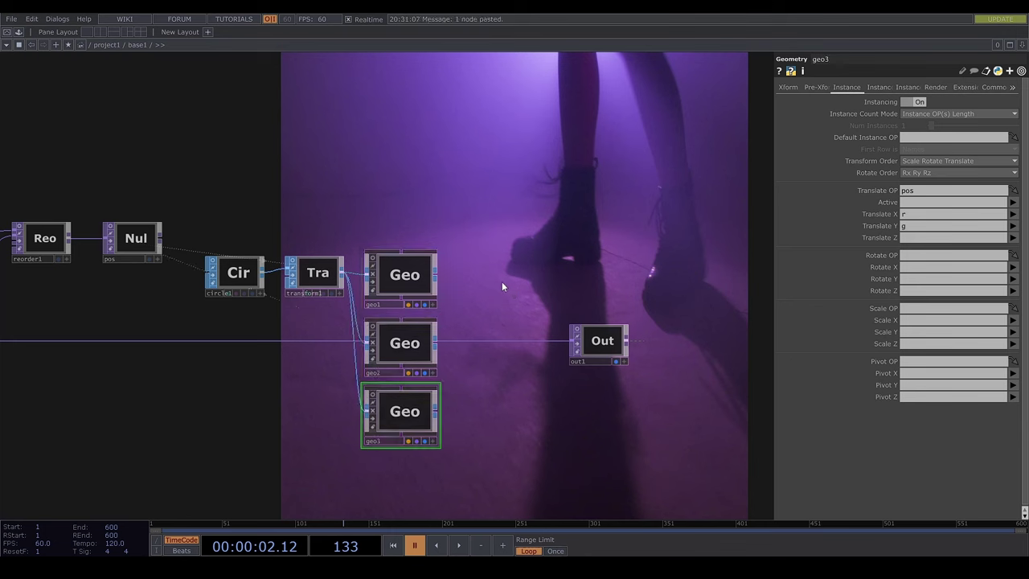
Set the instance Color OP of geo1 to red.
{"action": "left_click", "coordinate": [404, 284]}
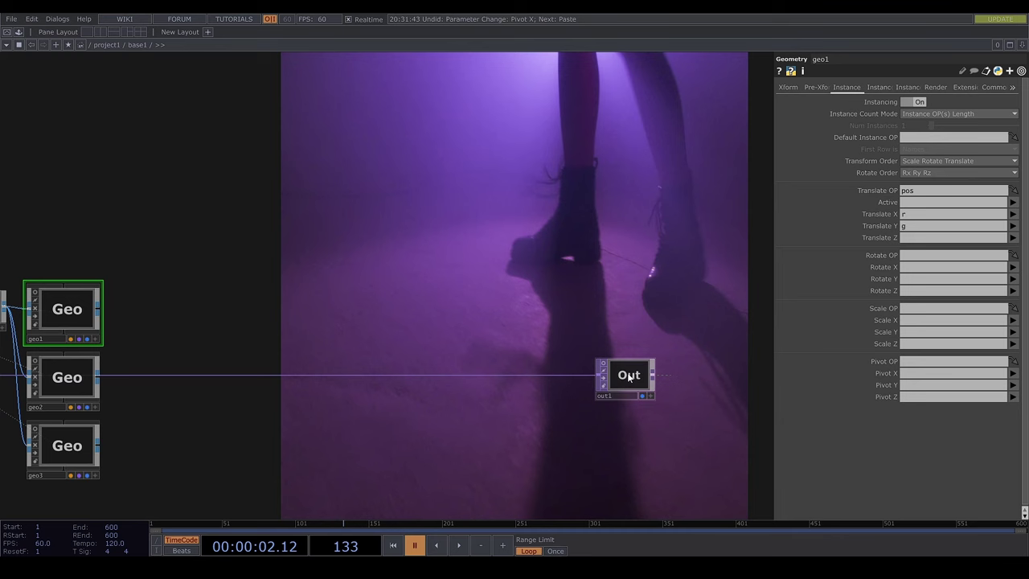
{"action": "left_click_drag", "start_coordinate": [289, 422], "coordinate": [558, 384]}
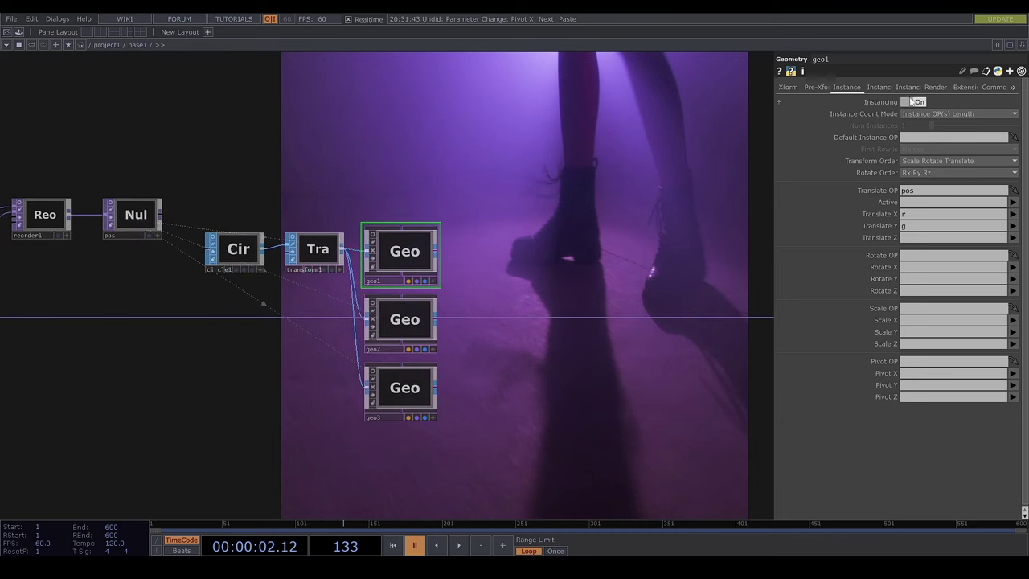
{"action": "left_click", "coordinate": [876, 87]}
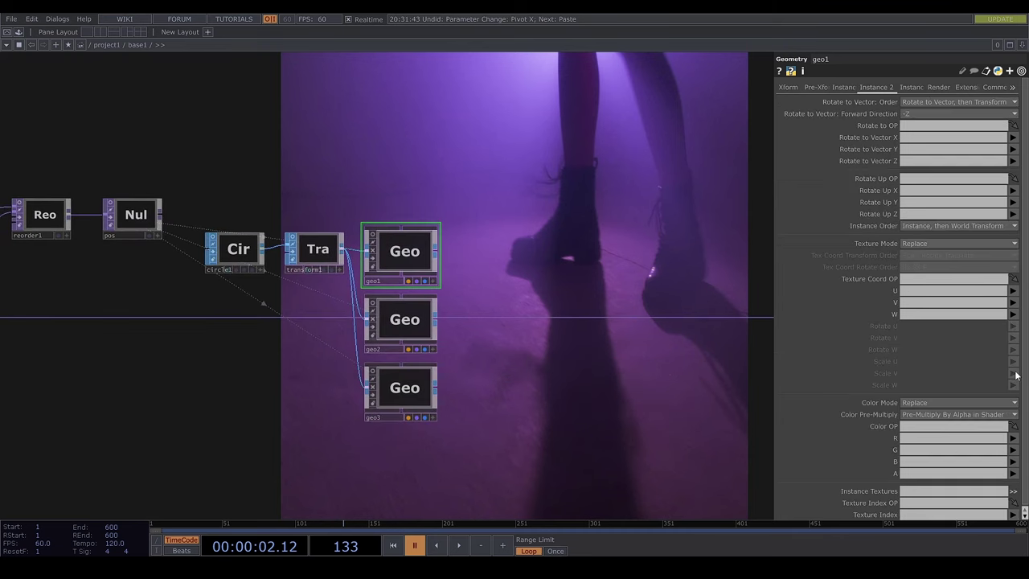
{"action": "left_click", "coordinate": [927, 428]}
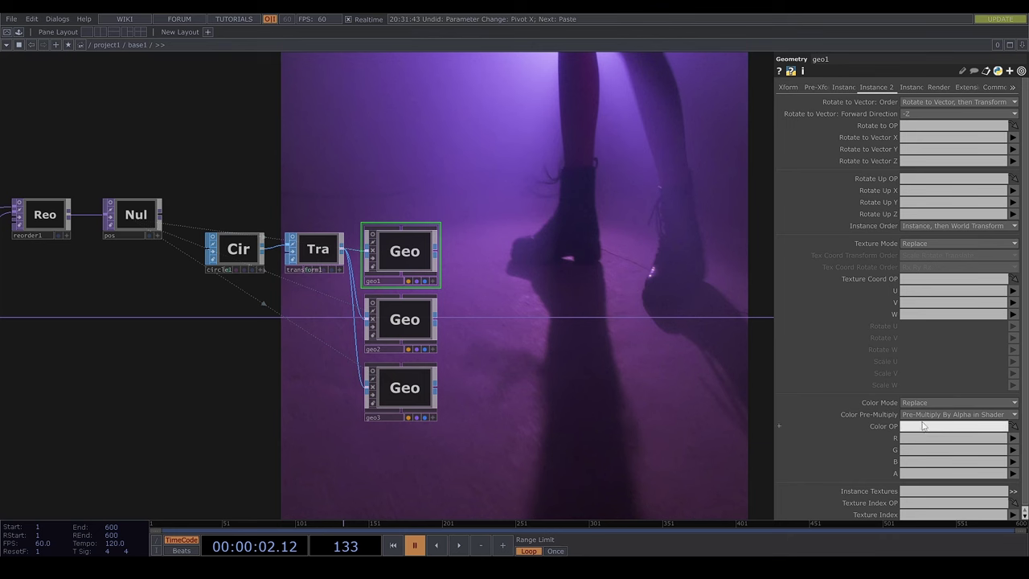
Map geo1's instance color channels R, G and B to r, g and b, and turn on its viewer.
{"action": "left_click", "coordinate": [925, 439]}
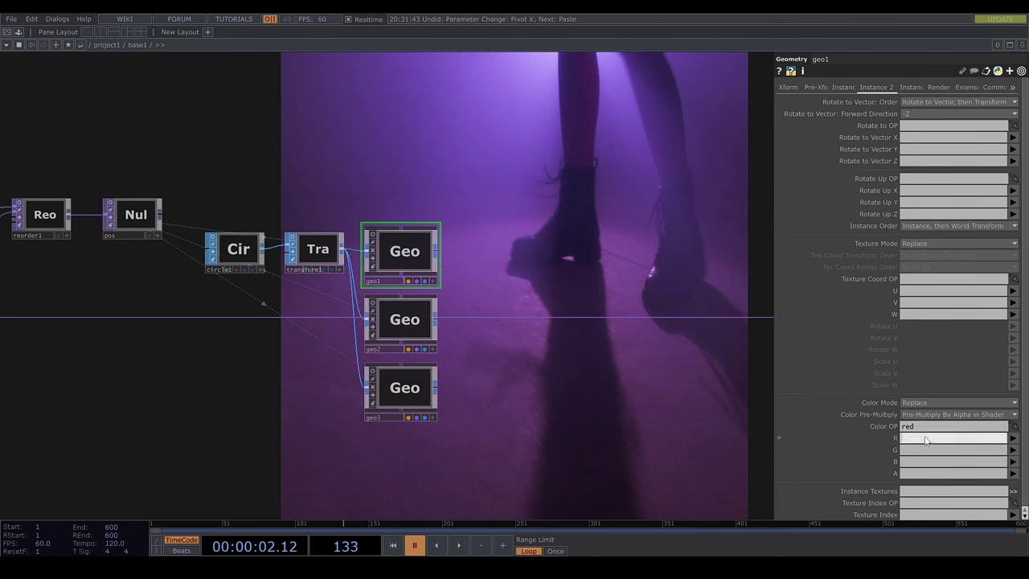
{"action": "type", "text": "r"}
{"action": "left_click", "coordinate": [377, 235]}
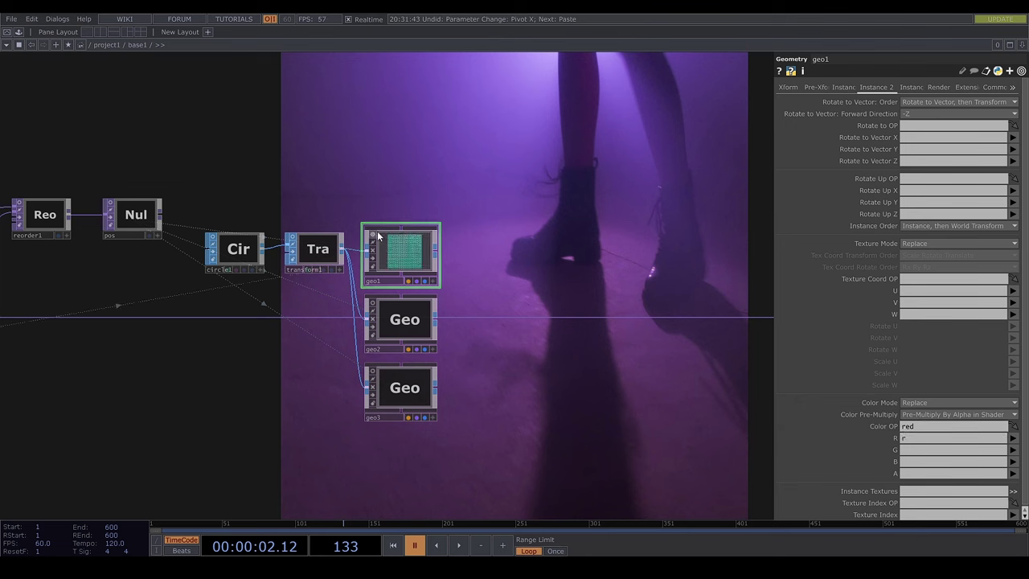
{"action": "left_click", "coordinate": [910, 451]}
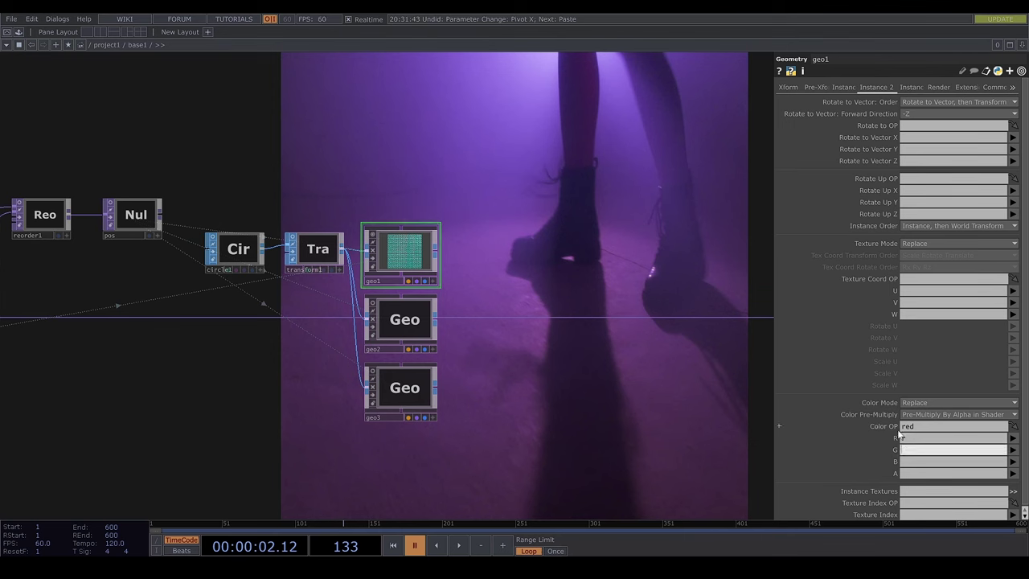
{"action": "type", "text": "g"}
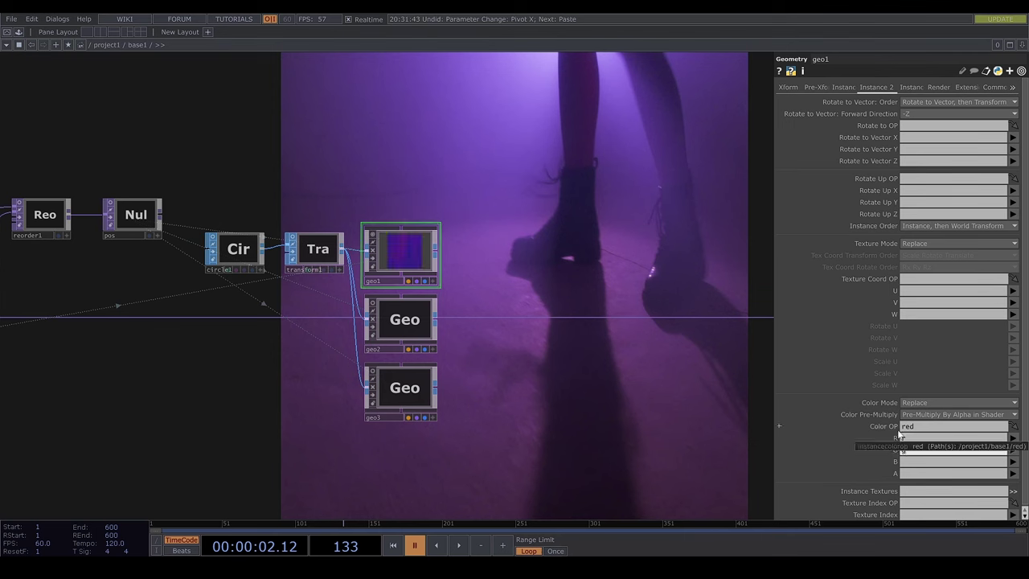
{"action": "key", "text": "Tab"}
{"action": "type", "text": "b"}
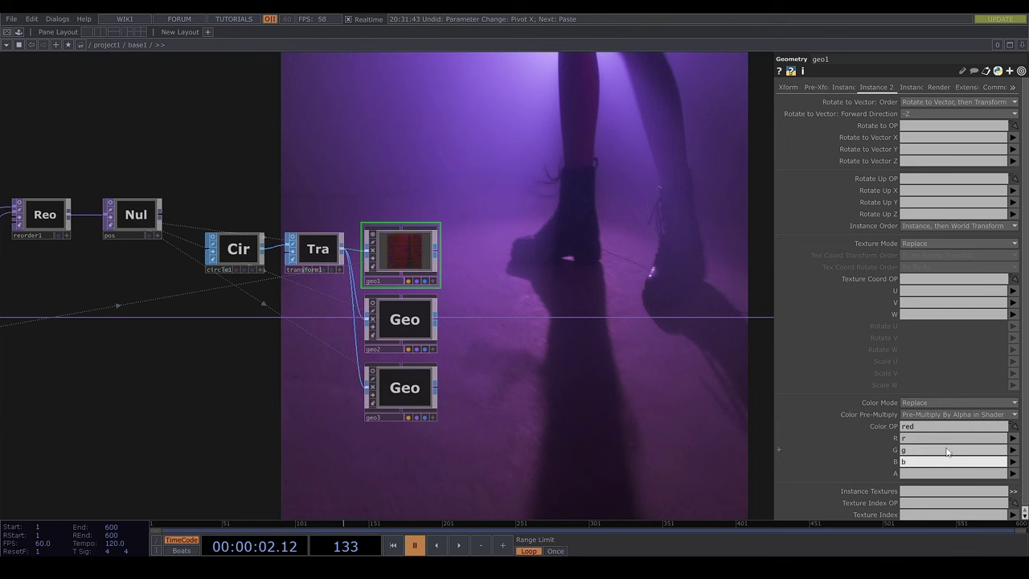
Turn on geo2's viewer and set its instance Color OP to green.
{"action": "left_click", "coordinate": [372, 302]}
{"action": "left_click", "coordinate": [410, 327]}
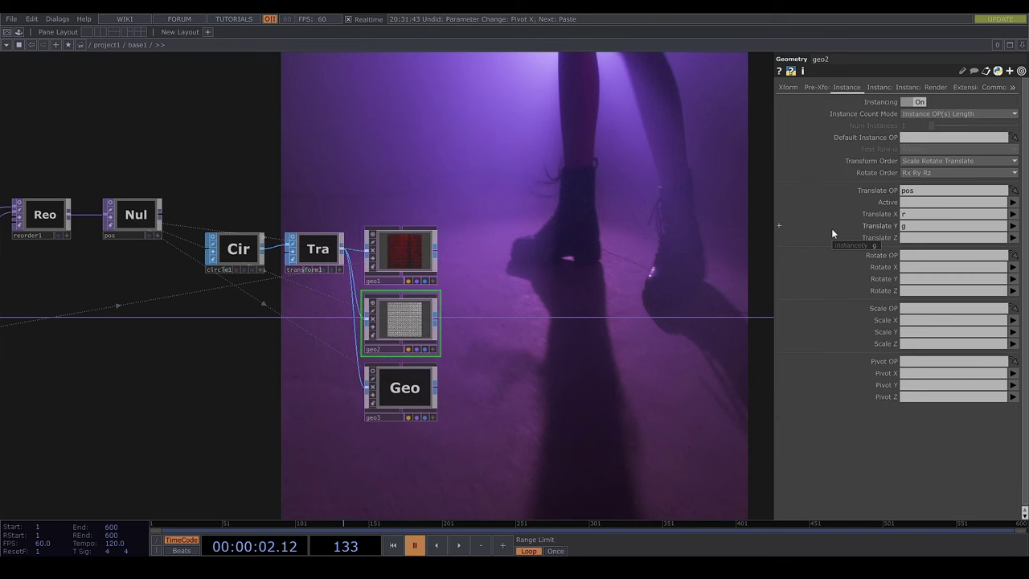
{"action": "left_click", "coordinate": [878, 87]}
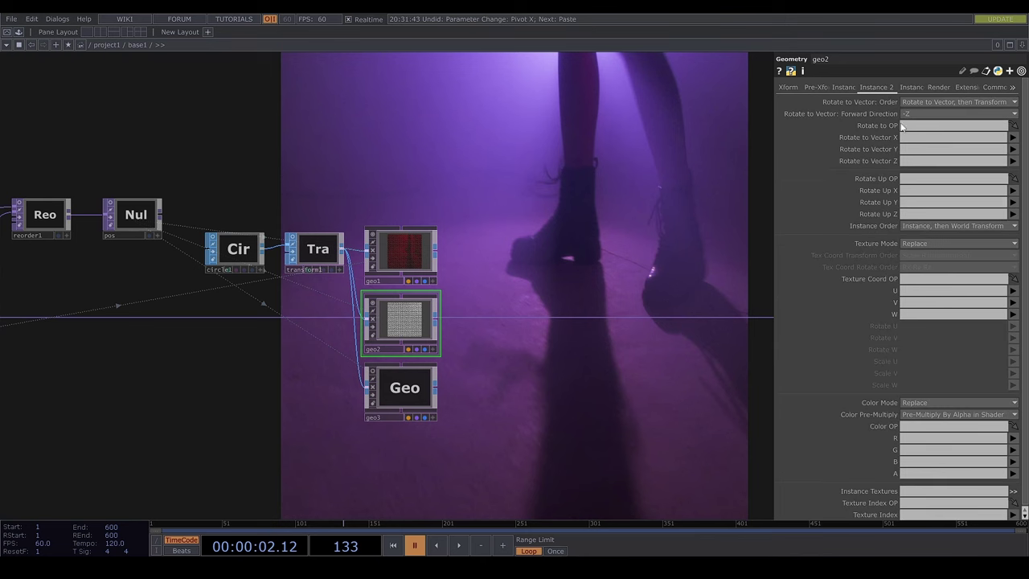
{"action": "left_click", "coordinate": [933, 426]}
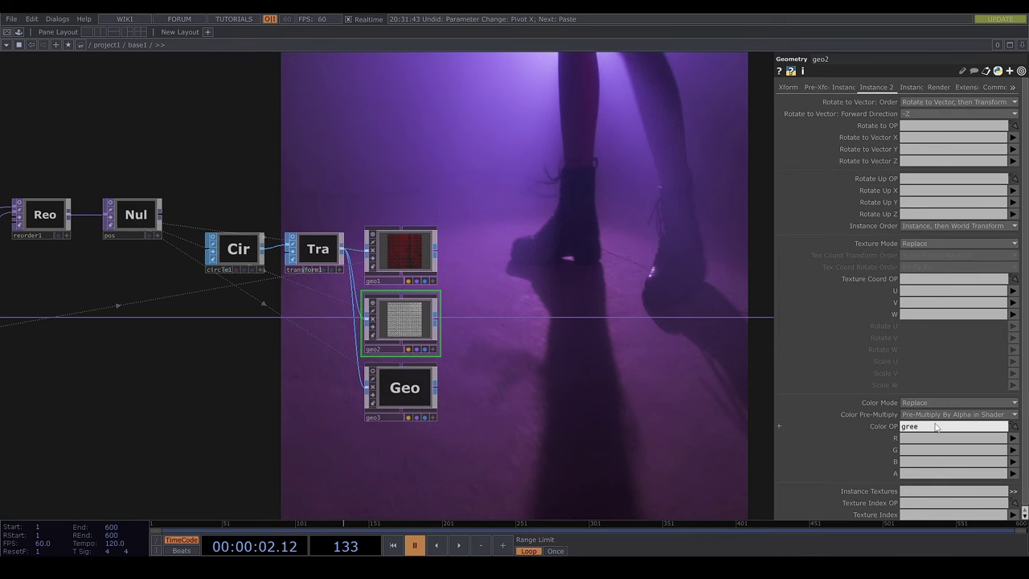
{"action": "type", "text": "green"}
{"action": "key", "text": "Return"}
Map geo2's instance color channels R, G and B to r, g and b.
{"action": "left_click", "coordinate": [937, 439]}
{"action": "type", "text": "r"}
{"action": "left_click", "coordinate": [933, 450]}
{"action": "type", "text": "g"}
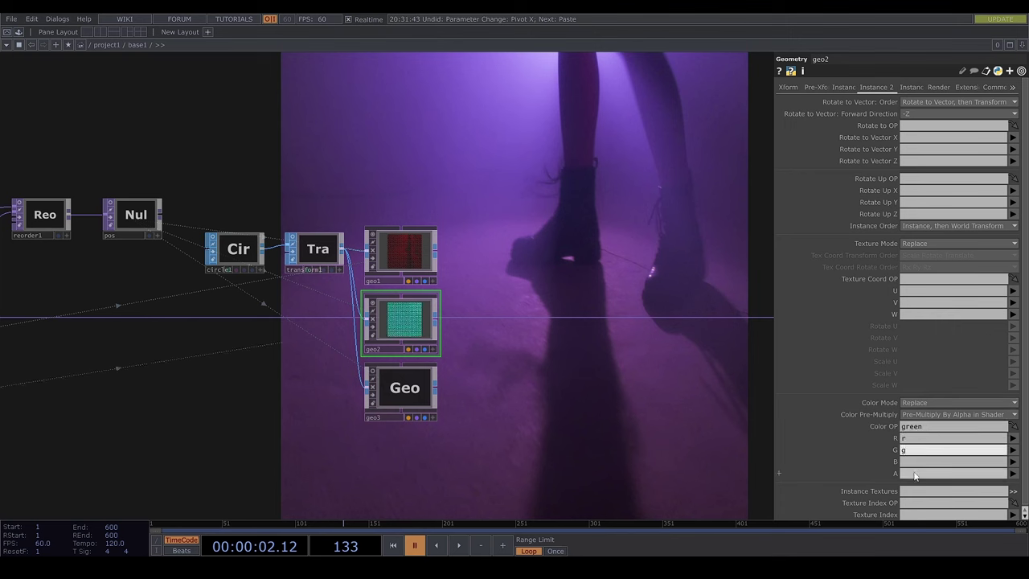
{"action": "left_click", "coordinate": [917, 463]}
{"action": "type", "text": "b"}
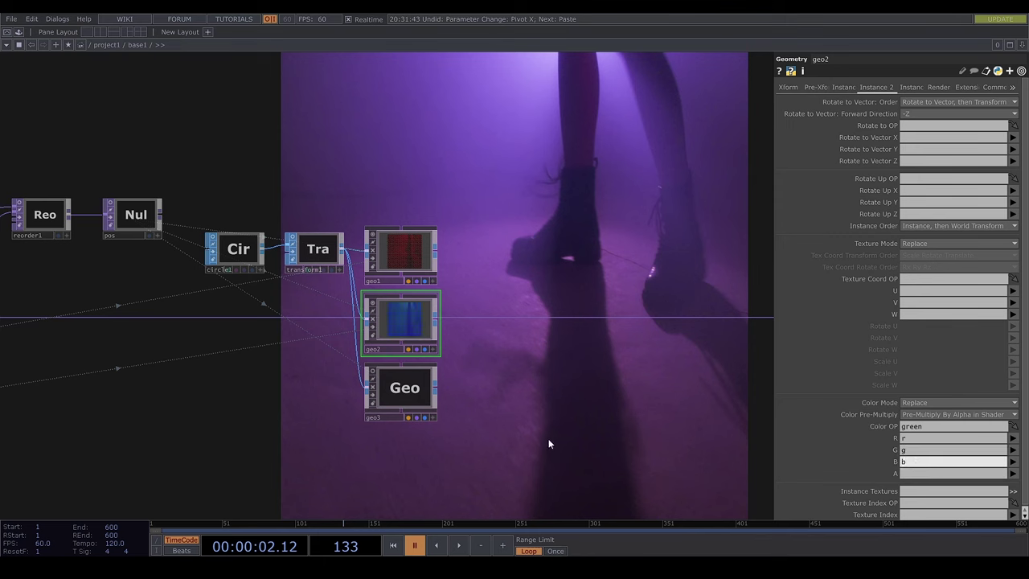
{"action": "key", "text": "Return"}
Set the instance Color OP of geo3 to blue.
{"action": "left_click", "coordinate": [404, 387]}
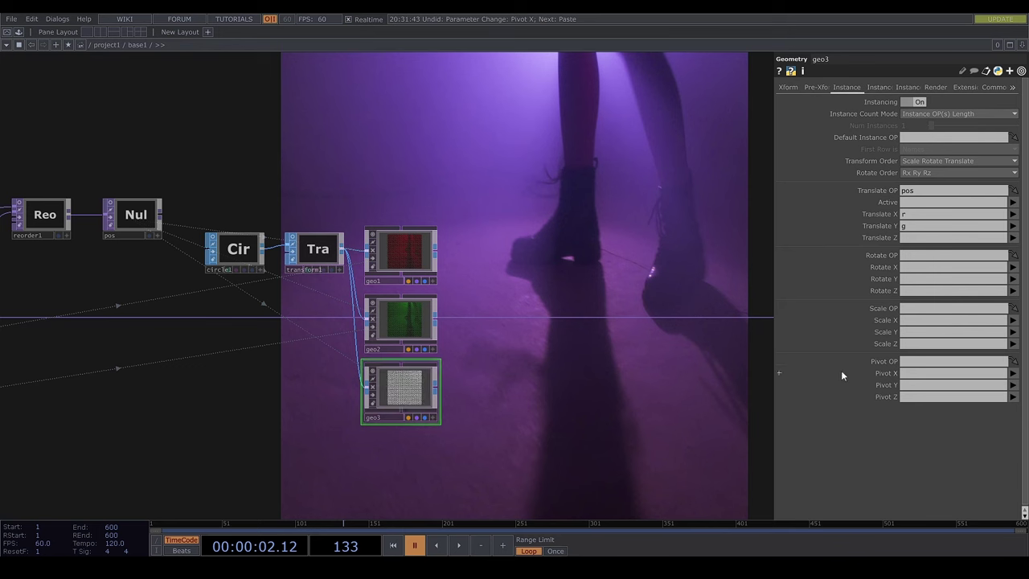
{"action": "left_click", "coordinate": [870, 86]}
{"action": "left_click", "coordinate": [952, 426]}
{"action": "type", "text": "blue"}
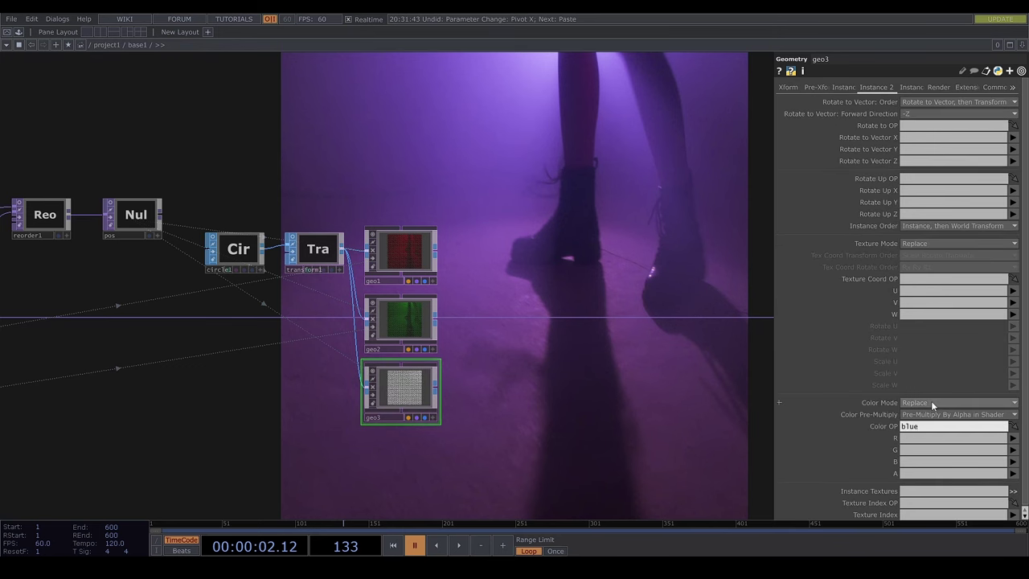
Map geo3's instance color channels R, G and B to r, g and b.
{"action": "left_click", "coordinate": [909, 440]}
{"action": "type", "text": "r"}
{"action": "left_click", "coordinate": [917, 448]}
{"action": "type", "text": "g"}
{"action": "left_click", "coordinate": [918, 463]}
{"action": "type", "text": "b"}
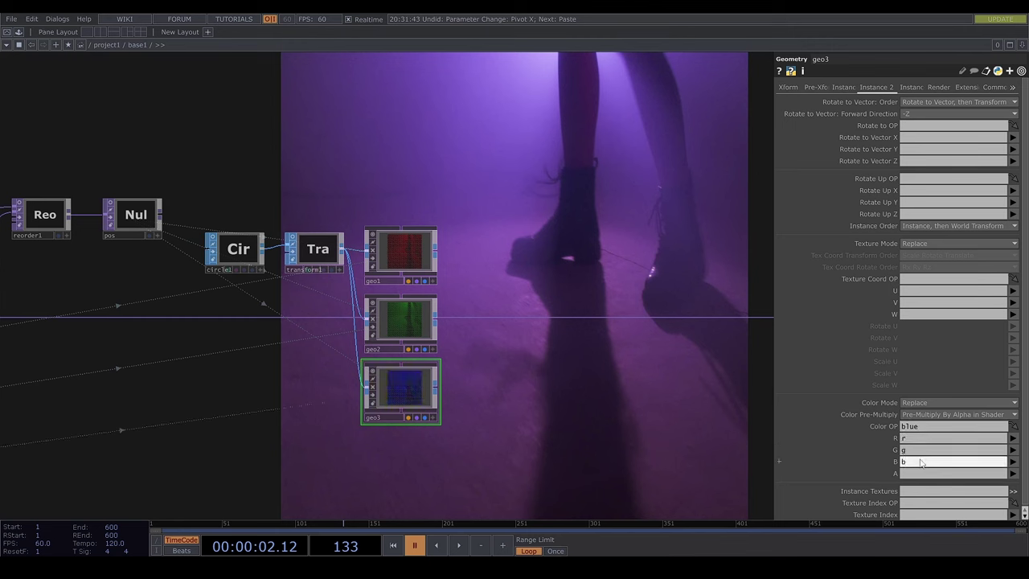
{"action": "key", "text": "Return"}
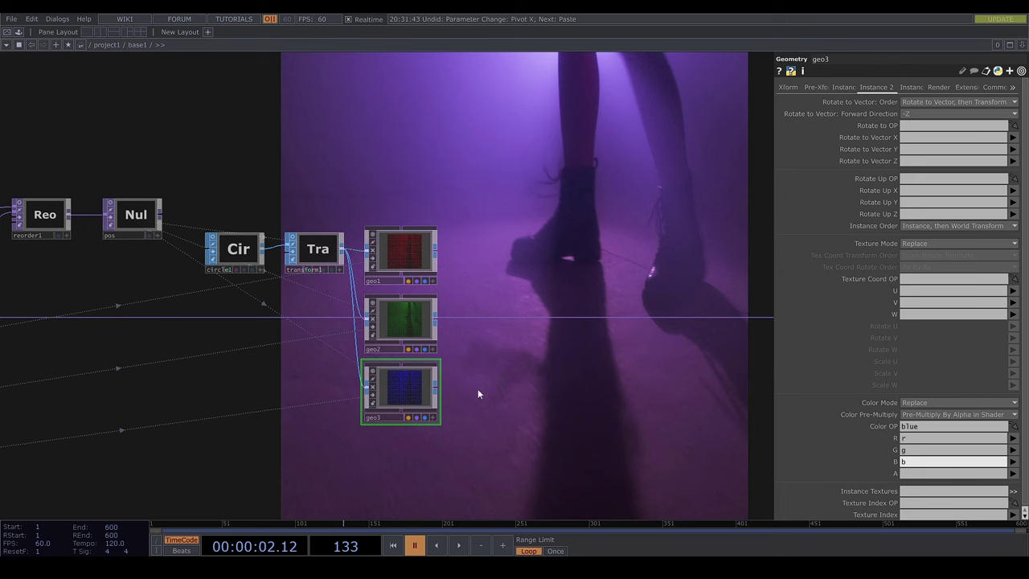
Add a Render TOP beside geo1.
{"action": "left_click", "coordinate": [591, 262]}
{"action": "key", "text": "Tab"}
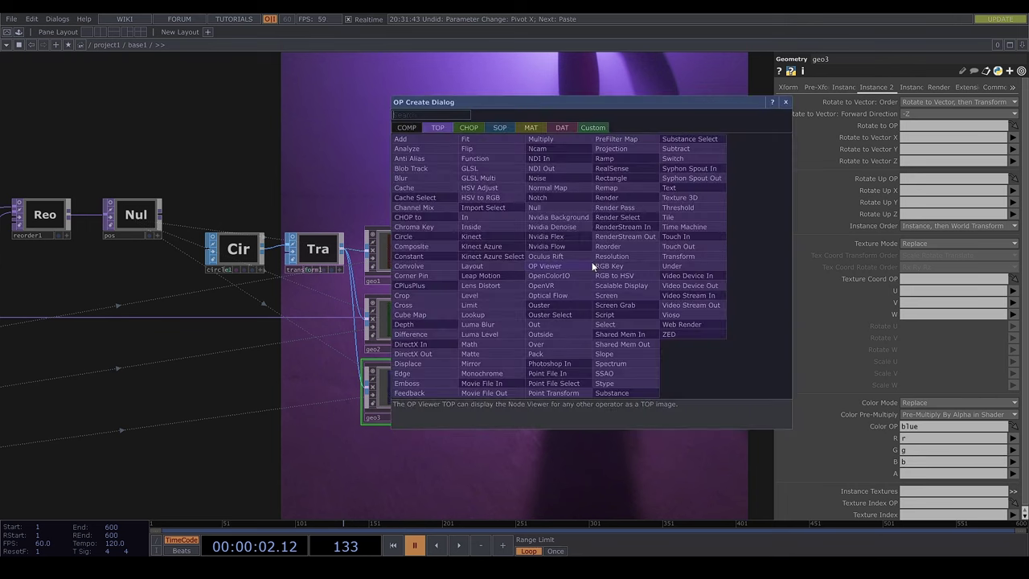
{"action": "type", "text": "re"}
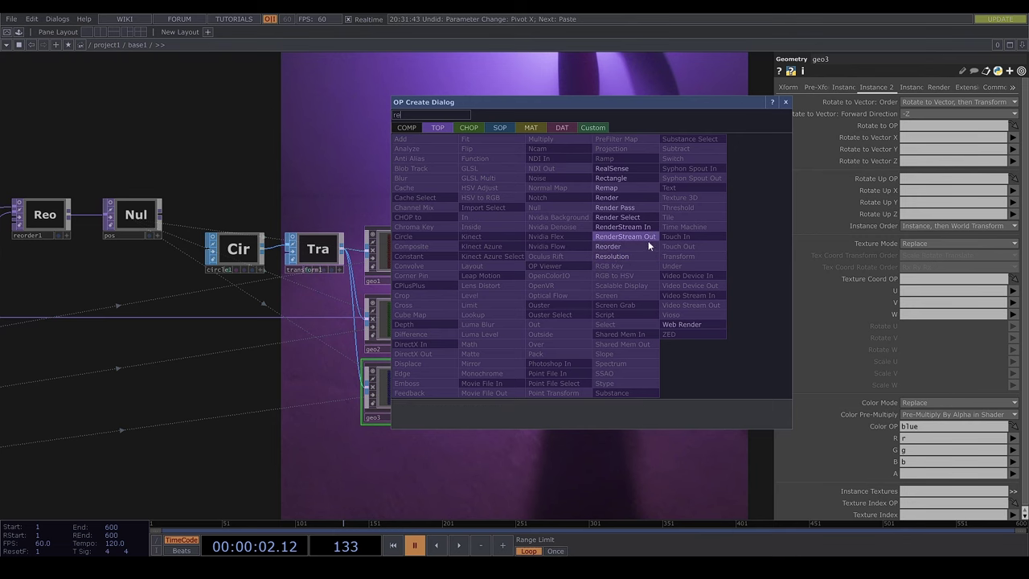
{"action": "left_click", "coordinate": [643, 197]}
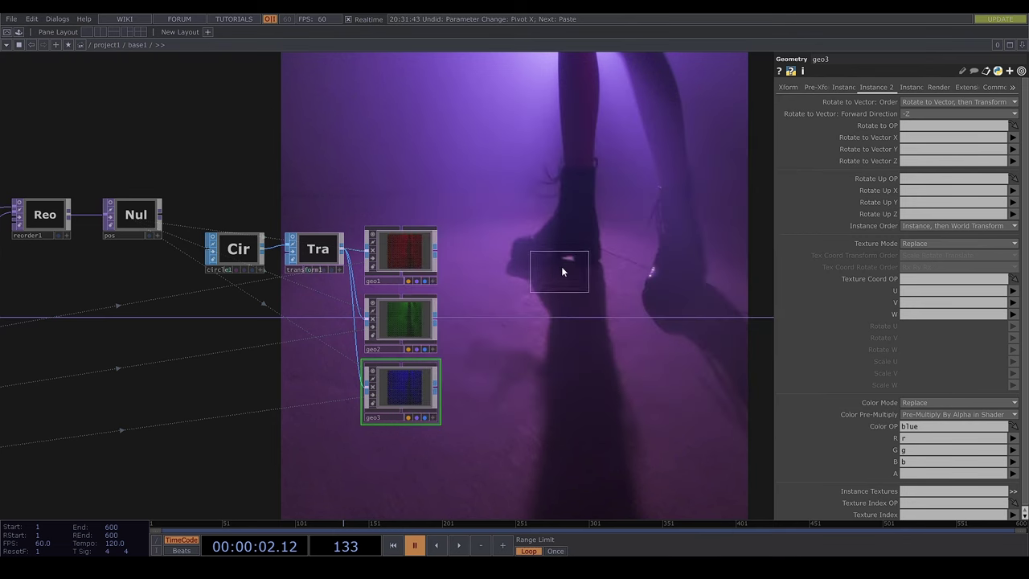
{"action": "left_click", "coordinate": [562, 264]}
{"action": "left_click_drag", "start_coordinate": [564, 264], "coordinate": [530, 257]}
Duplicate the Render TOP twice and stack the copies below the original.
{"action": "key", "text": "ctrl+c"}
{"action": "key", "text": "ctrl+v"}
{"action": "key", "text": "ctrl+v"}
{"action": "left_click_drag", "start_coordinate": [536, 346], "coordinate": [535, 357]}
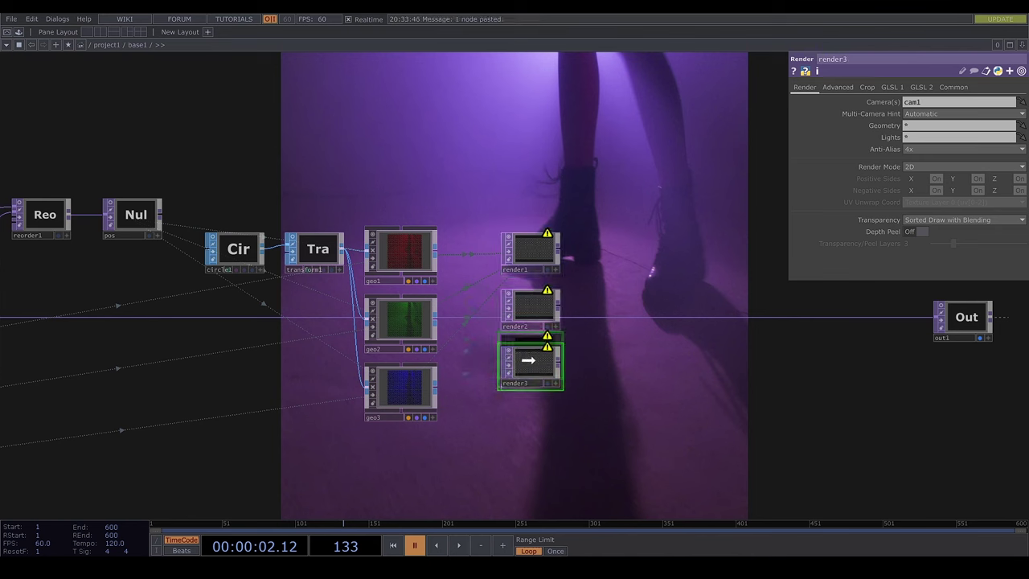
Line up render1, render2 and render3 in a column, each next to its matching Geometry COMP.
{"action": "left_click", "coordinate": [530, 251]}
{"action": "left_click_drag", "start_coordinate": [547, 297], "coordinate": [501, 320]}
{"action": "left_click_drag", "start_coordinate": [544, 259], "coordinate": [510, 270]}
{"action": "left_click_drag", "start_coordinate": [492, 336], "coordinate": [493, 324]}
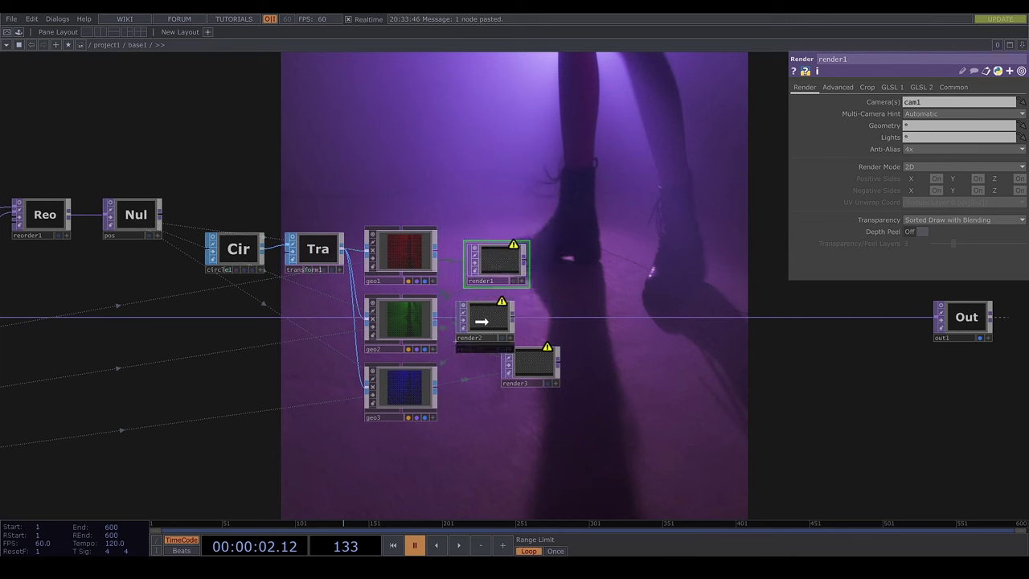
{"action": "left_click_drag", "start_coordinate": [515, 357], "coordinate": [469, 391]}
{"action": "mouse_move", "coordinate": [479, 323]}
{"action": "left_mouse_down"}
{"action": "mouse_move", "coordinate": [468, 322]}
{"action": "mouse_move", "coordinate": [477, 330]}
{"action": "left_mouse_up"}
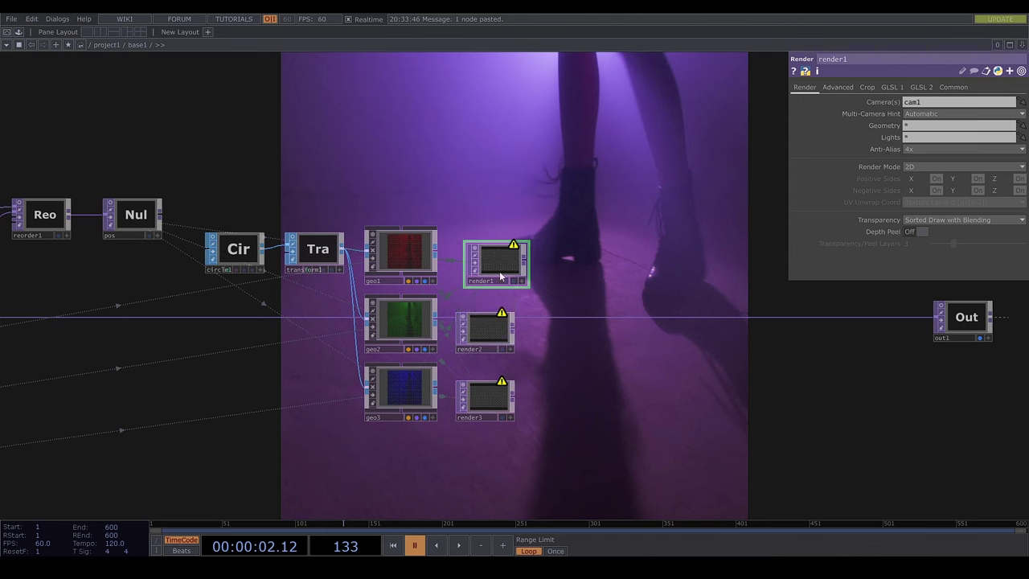
{"action": "left_click_drag", "start_coordinate": [500, 274], "coordinate": [489, 273]}
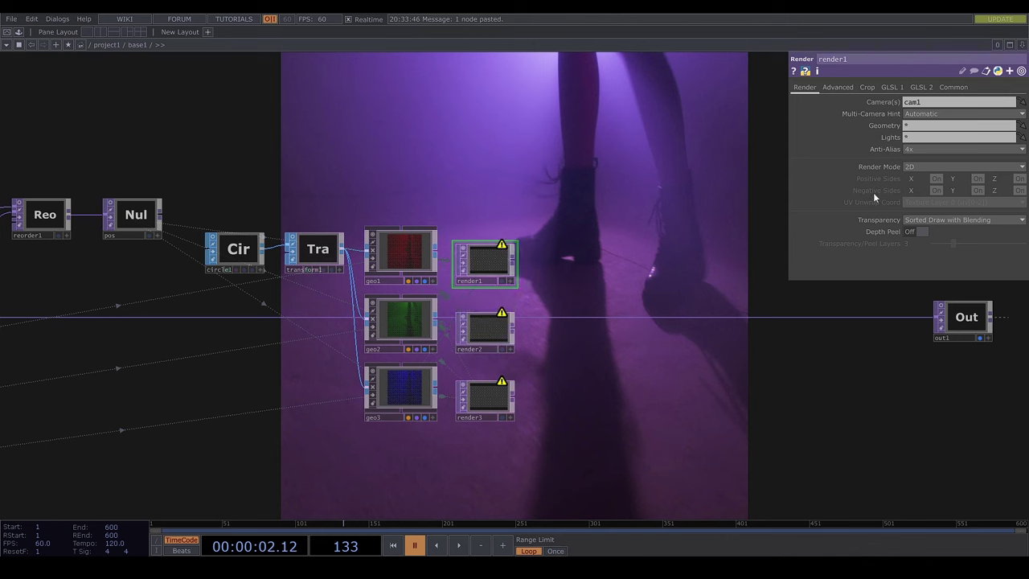
Set the Geometry parameter to geo1 on render1, geo2 on render2 and geo3 on render3.
{"action": "left_click", "coordinate": [923, 128]}
{"action": "type", "text": "geo1"}
{"action": "key", "text": "Return"}
{"action": "left_click", "coordinate": [492, 325]}
{"action": "left_click", "coordinate": [921, 127]}
{"action": "type", "text": "geo2"}
{"action": "key", "text": "Return"}
{"action": "left_click", "coordinate": [494, 393]}
{"action": "type", "text": "geo3"}
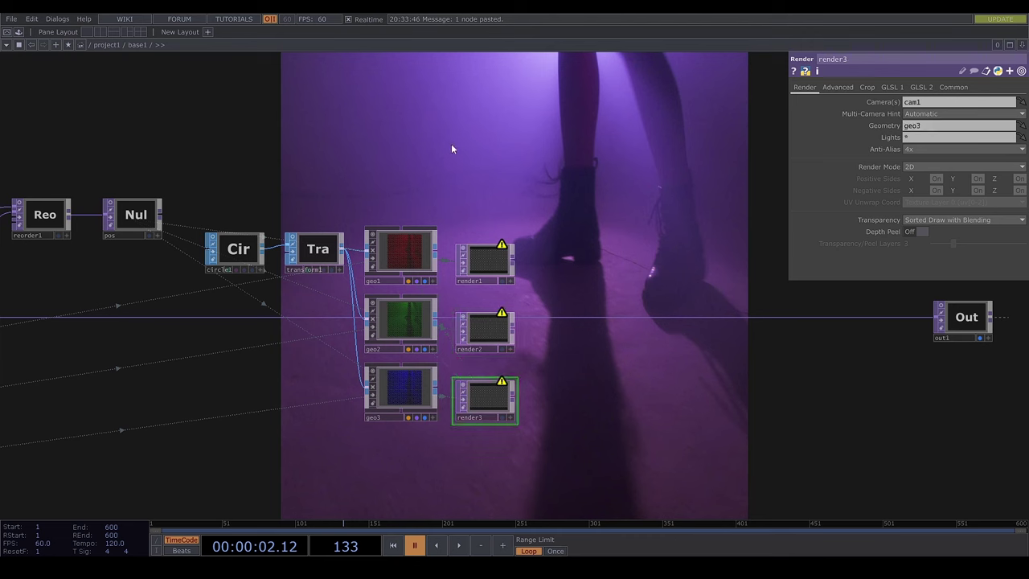
Add a Camera COMP above the column of Render TOPs.
{"action": "key", "text": "Tab"}
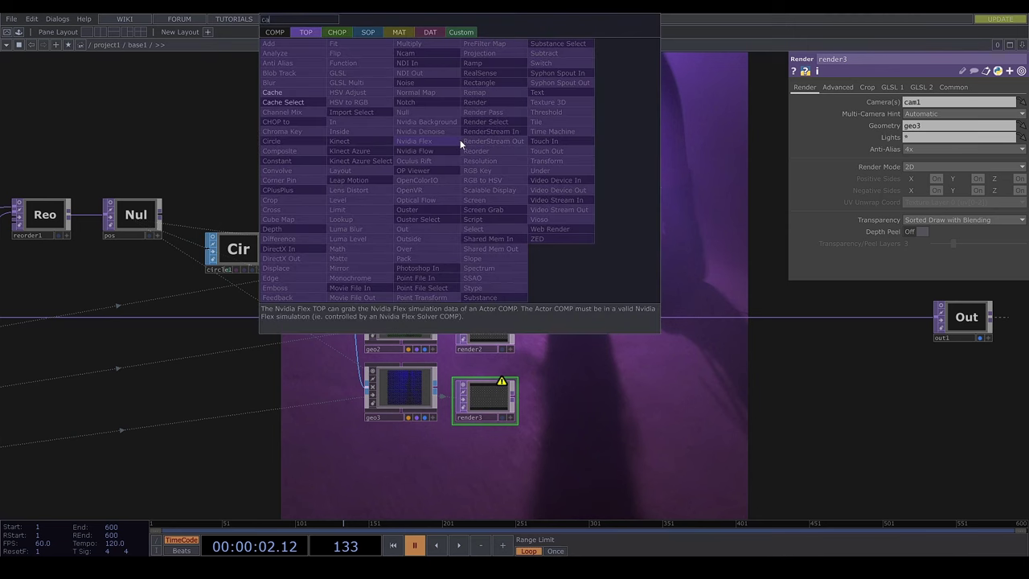
{"action": "type", "text": "ca"}
{"action": "left_click", "coordinate": [274, 33]}
{"action": "left_click", "coordinate": [297, 82]}
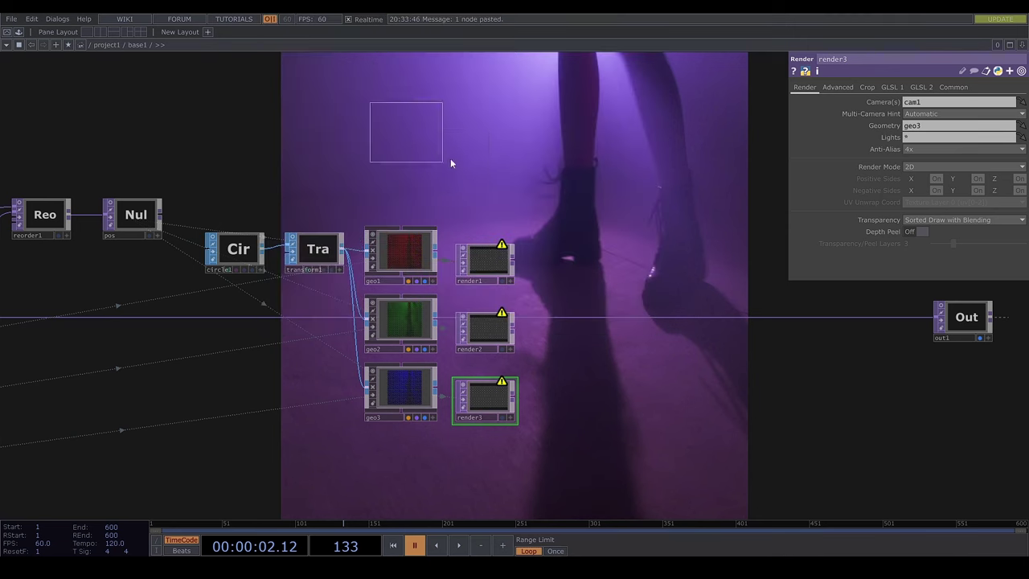
{"action": "left_click", "coordinate": [480, 153]}
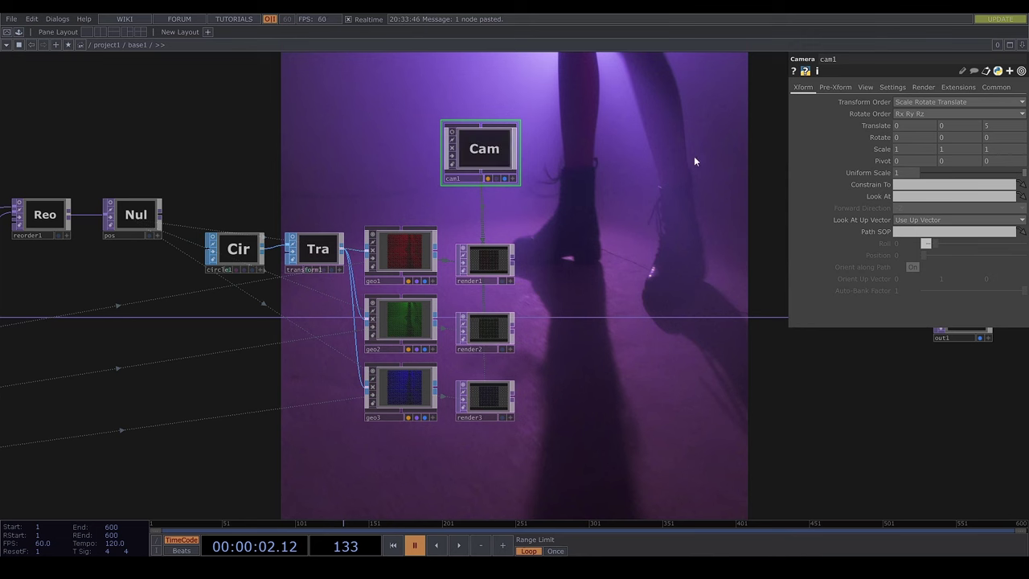
Add a Light COMP beside cam1, above the Geometry COMPs.
{"action": "key", "text": "Tab"}
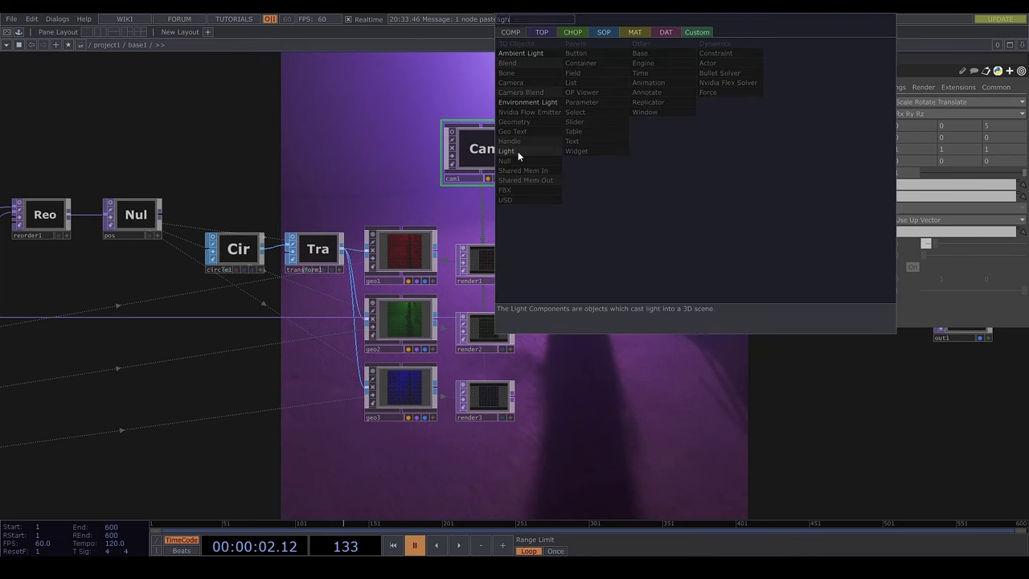
{"action": "key", "text": "Escape"}
{"action": "left_click", "coordinate": [363, 147]}
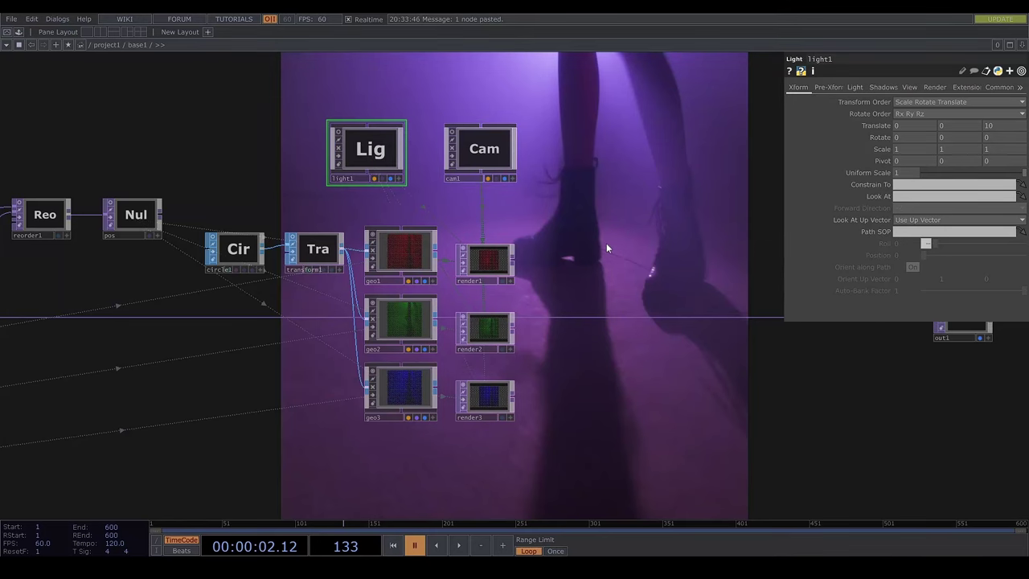
Turn off the node viewers on geo1, geo2, geo3 and render1, render2, render3.
{"action": "left_click_drag", "start_coordinate": [607, 244], "coordinate": [497, 237]}
{"action": "left_click", "coordinate": [262, 297]}
{"action": "left_click", "coordinate": [263, 366]}
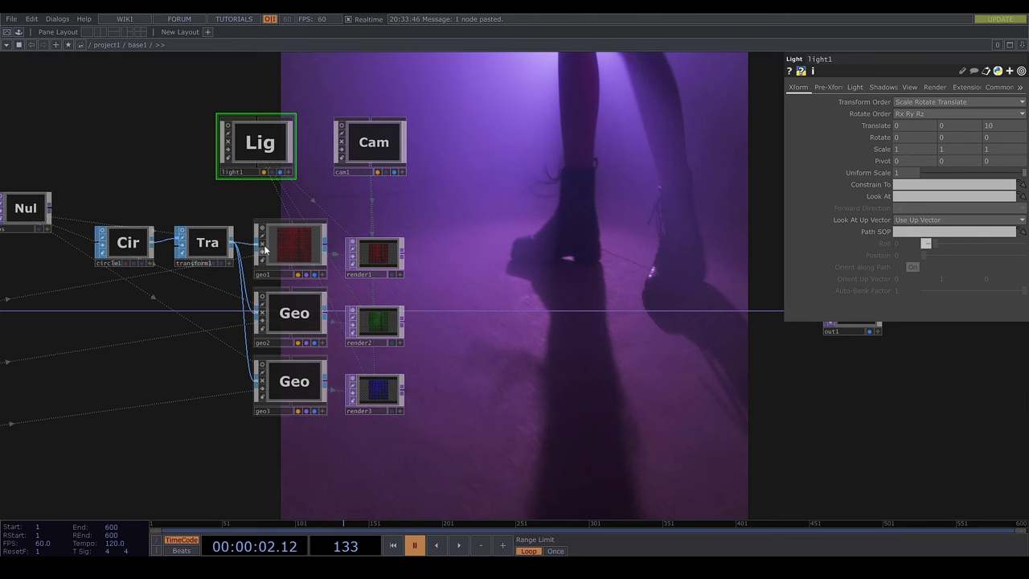
{"action": "left_click", "coordinate": [262, 231]}
{"action": "left_click", "coordinate": [353, 244]}
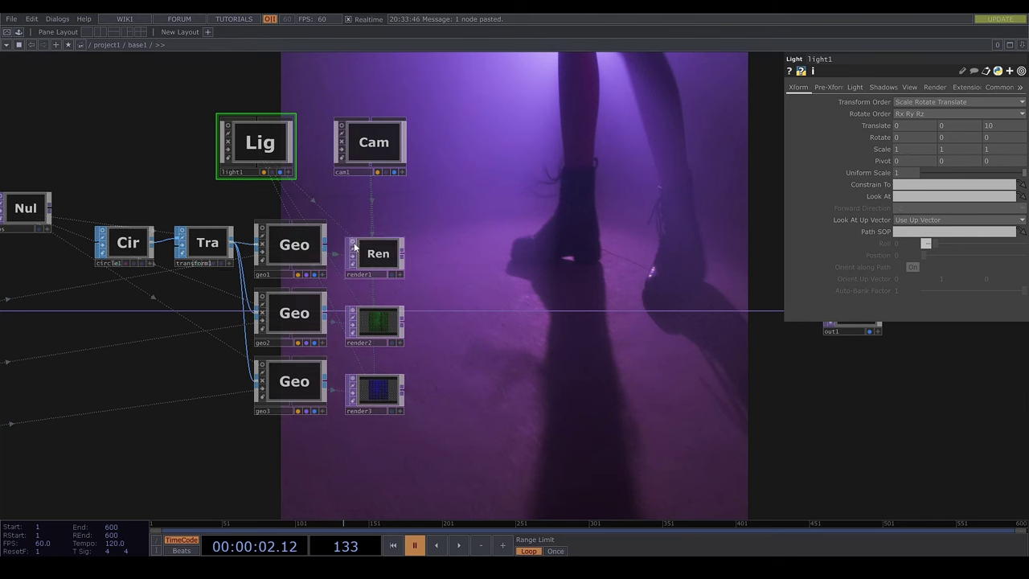
{"action": "left_click", "coordinate": [352, 311]}
{"action": "left_click", "coordinate": [352, 379]}
Add a Composite TOP and wire render1, render2 and render3 into it in that order.
{"action": "key", "text": "Tab"}
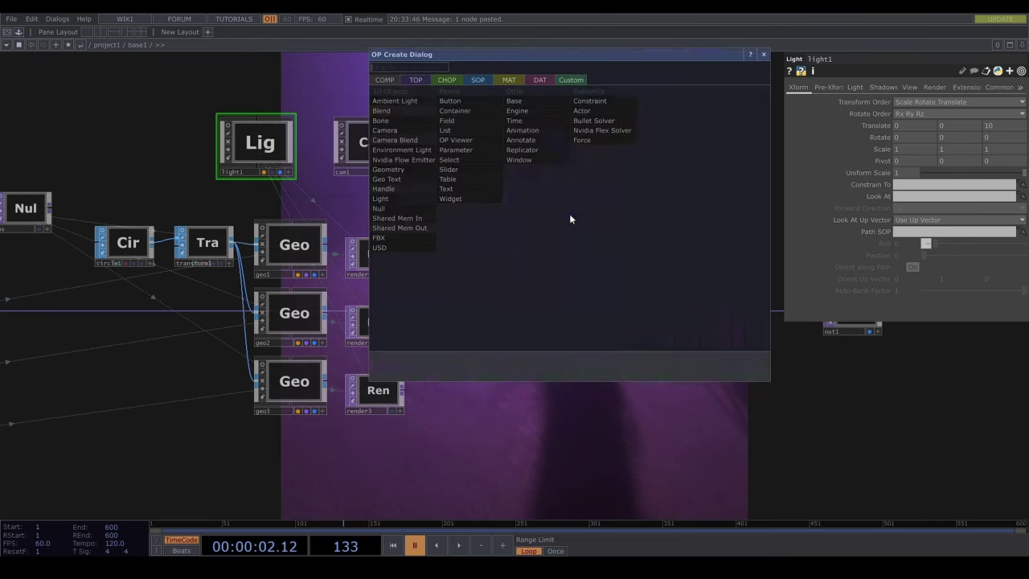
{"action": "type", "text": "comp"}
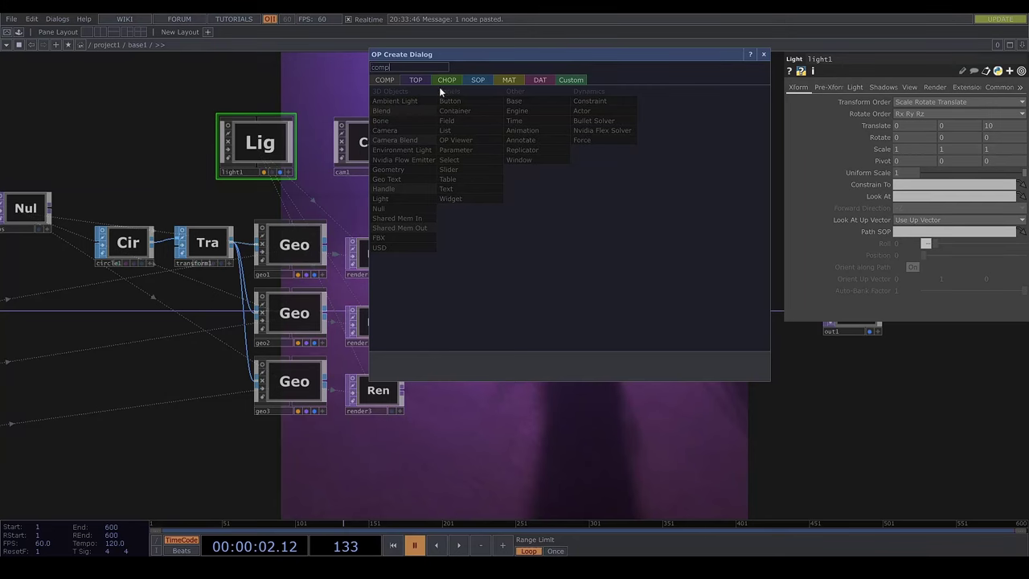
{"action": "left_click", "coordinate": [415, 80]}
{"action": "left_click", "coordinate": [384, 199]}
{"action": "left_click", "coordinate": [496, 265]}
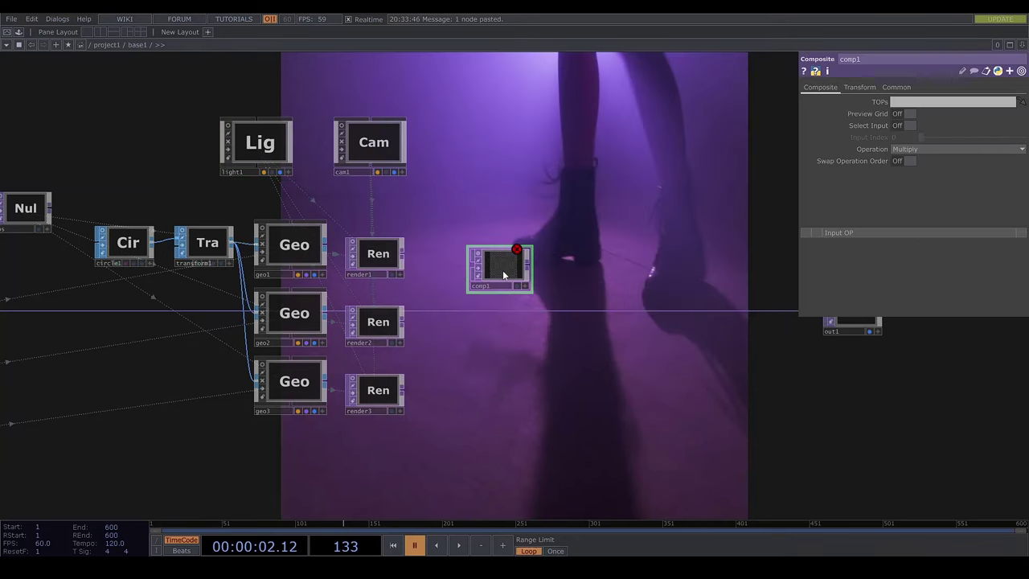
{"action": "left_click_drag", "start_coordinate": [403, 253], "coordinate": [472, 263]}
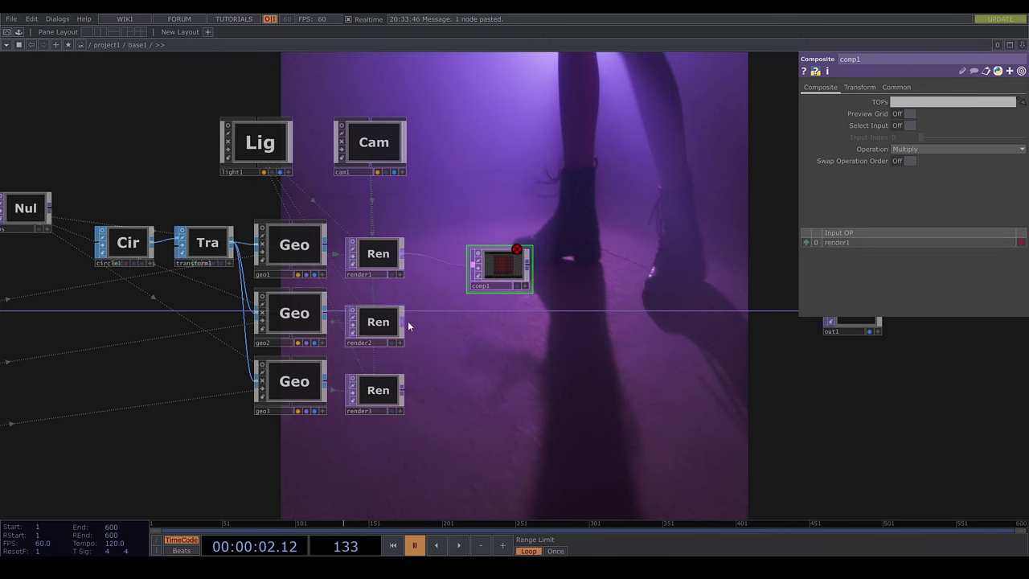
{"action": "left_click_drag", "start_coordinate": [403, 322], "coordinate": [471, 263]}
{"action": "left_click_drag", "start_coordinate": [403, 393], "coordinate": [471, 263]}
Set comp1's Operation to Screen and connect its output to out1.
{"action": "left_click", "coordinate": [938, 150]}
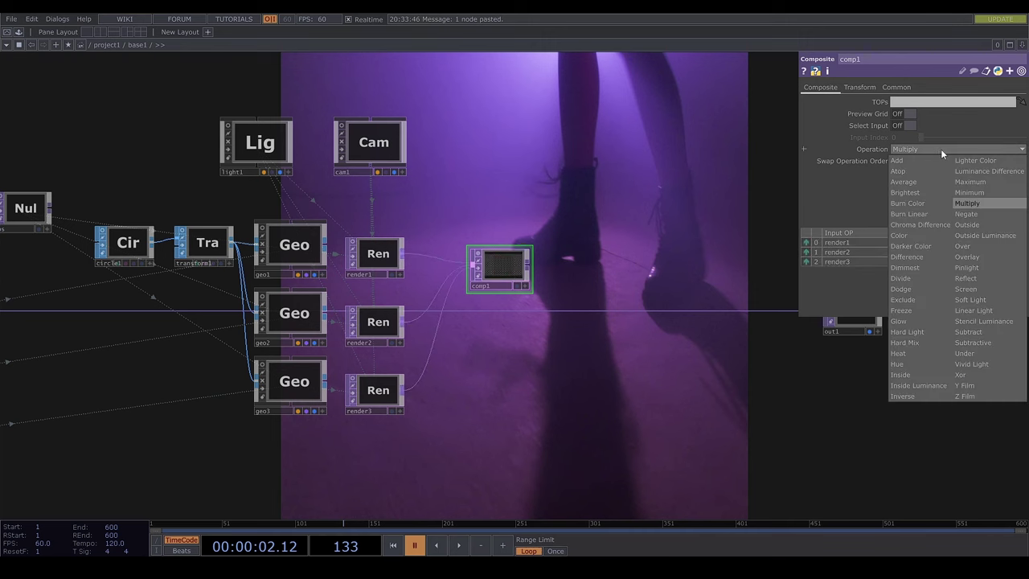
{"action": "left_click", "coordinate": [989, 287]}
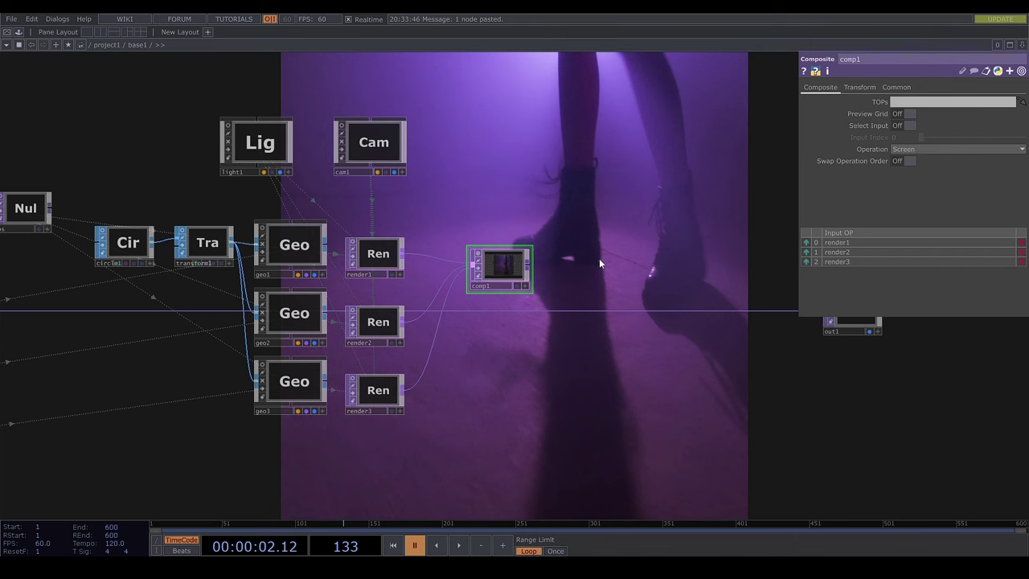
{"action": "left_click_drag", "start_coordinate": [534, 263], "coordinate": [623, 310]}
{"action": "left_click_drag", "start_coordinate": [496, 268], "coordinate": [484, 279]}
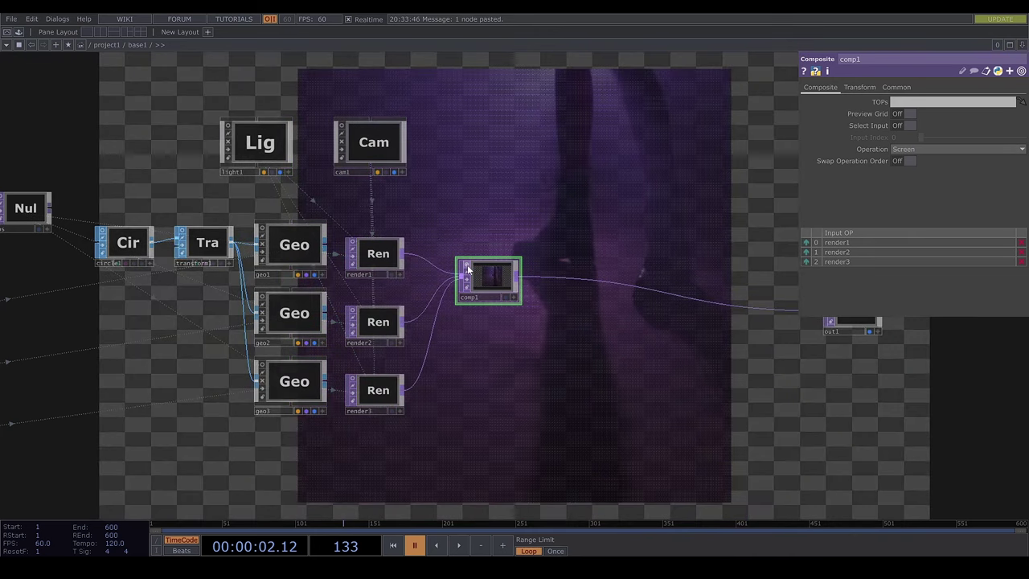
Drive render1's resolution width with the expression op('in1').width.
{"action": "left_click", "coordinate": [375, 254]}
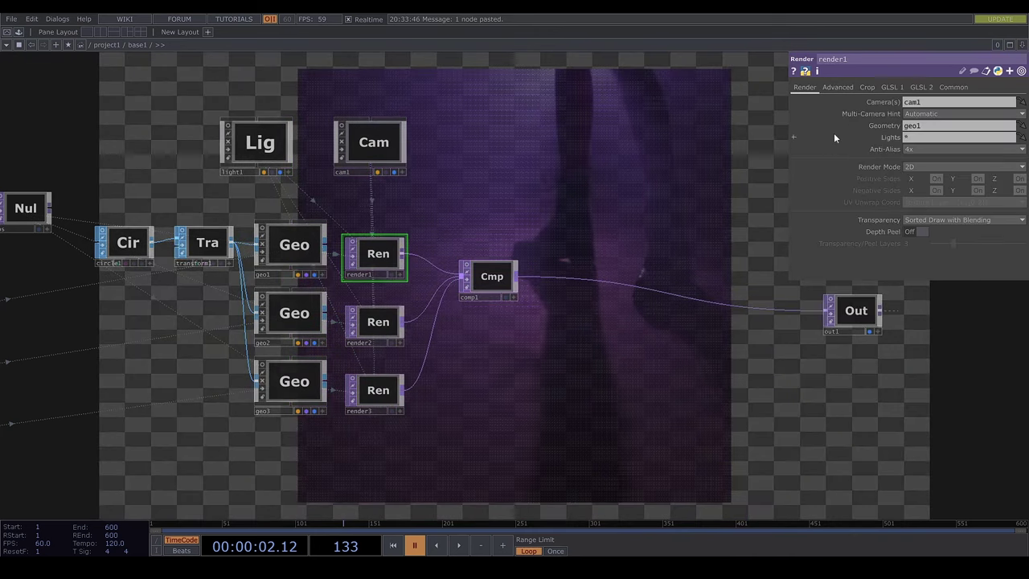
{"action": "left_click", "coordinate": [954, 87]}
{"action": "left_click_drag", "start_coordinate": [443, 231], "coordinate": [471, 251]}
{"action": "left_click", "coordinate": [894, 103]}
{"action": "left_click", "coordinate": [894, 114]}
{"action": "type", "text": "op("}
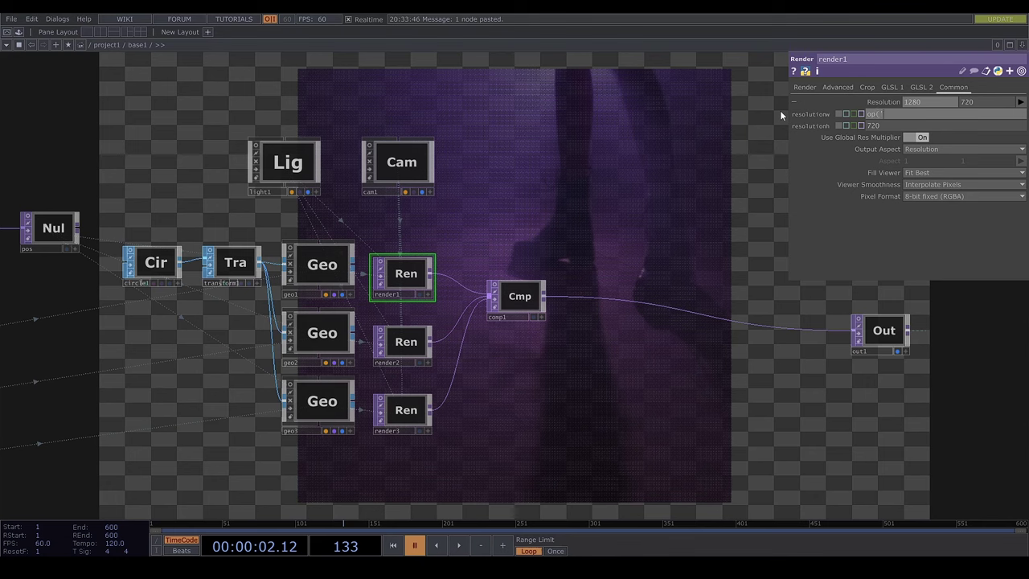
{"action": "type", "text": "'in1').width"}
{"action": "key", "text": "Return"}
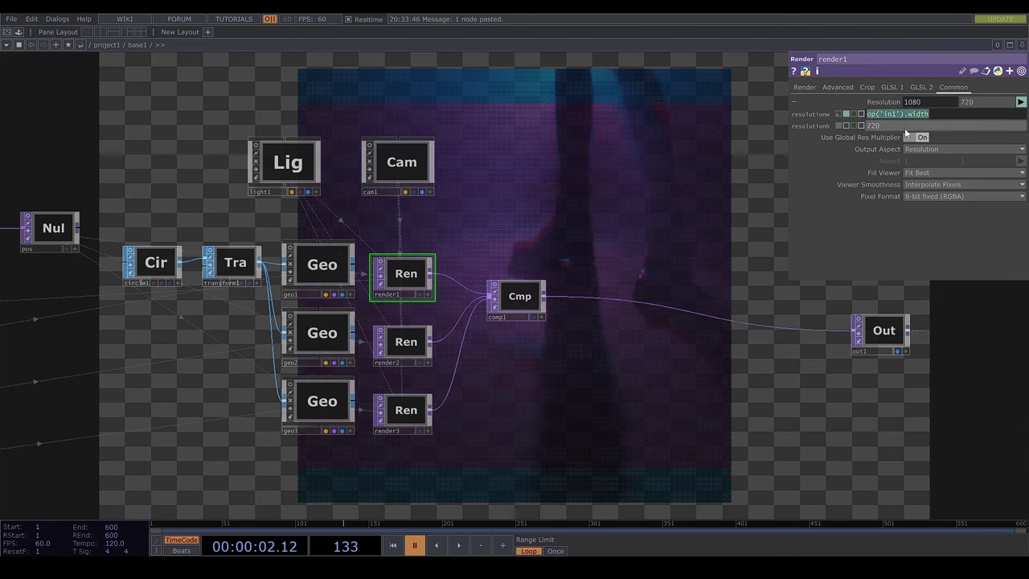
Drive render1's resolution height with the expression op('in1').height.
{"action": "left_click", "coordinate": [930, 123]}
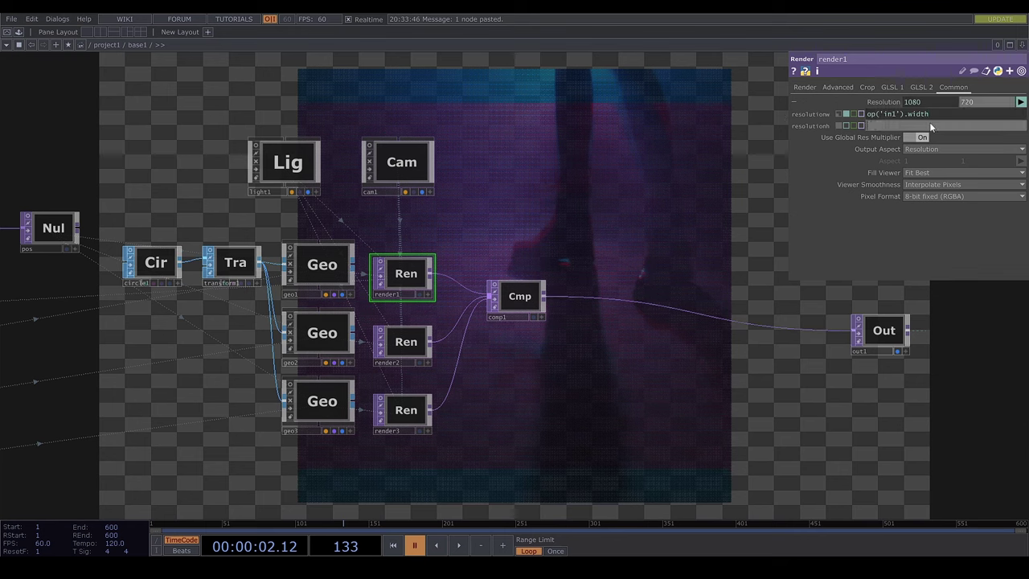
{"action": "type", "text": "op('in1').width"}
{"action": "key", "text": "BackSpace"}
{"action": "key", "text": "BackSpace"}
{"action": "key", "text": "BackSpace"}
{"action": "key", "text": "BackSpace"}
{"action": "key", "text": "BackSpace"}
{"action": "type", "text": "hieght"}
{"action": "key", "text": "Return"}
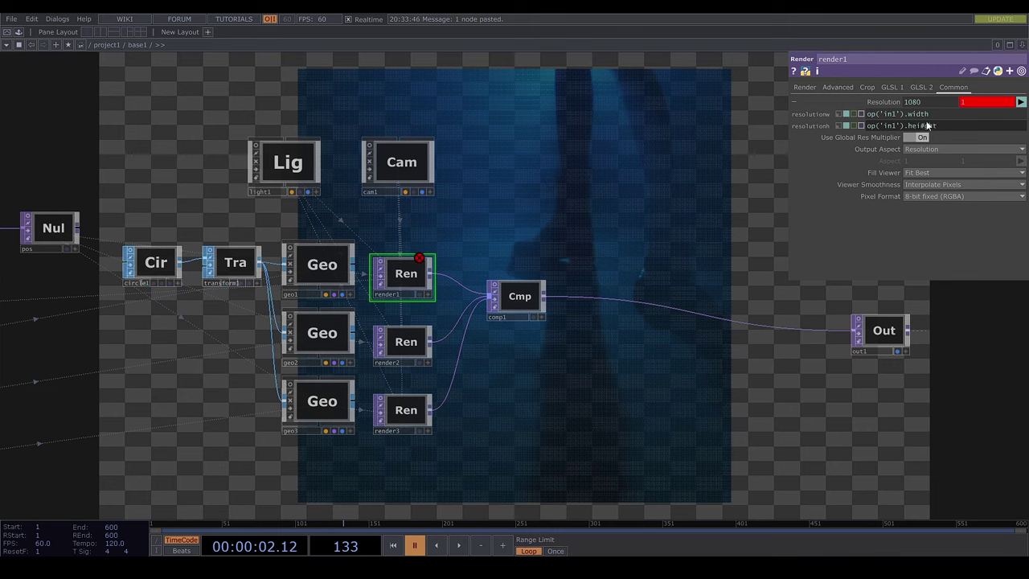
{"action": "key", "text": "BackSpace"}
{"action": "key", "text": "Return"}
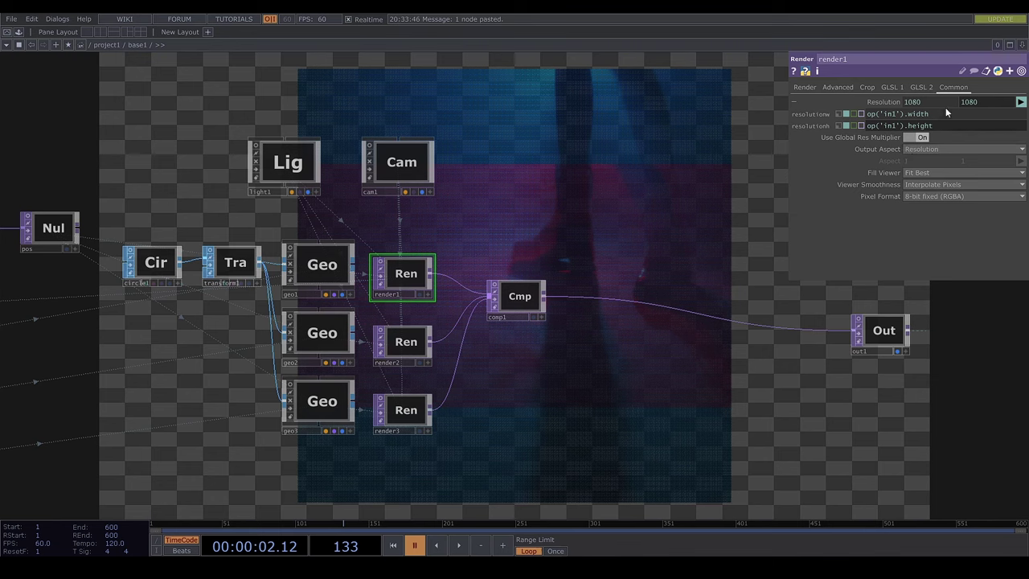
Give render2's resolution the expressions op('in1').width for width and op('in1').height for height.
{"action": "left_click_drag", "start_coordinate": [944, 111], "coordinate": [849, 111]}
{"action": "key", "text": "ctrl+c"}
{"action": "left_click", "coordinate": [402, 340]}
{"action": "left_click", "coordinate": [886, 104]}
{"action": "key", "text": "ctrl+v"}
{"action": "left_click_drag", "start_coordinate": [895, 125], "coordinate": [865, 123]}
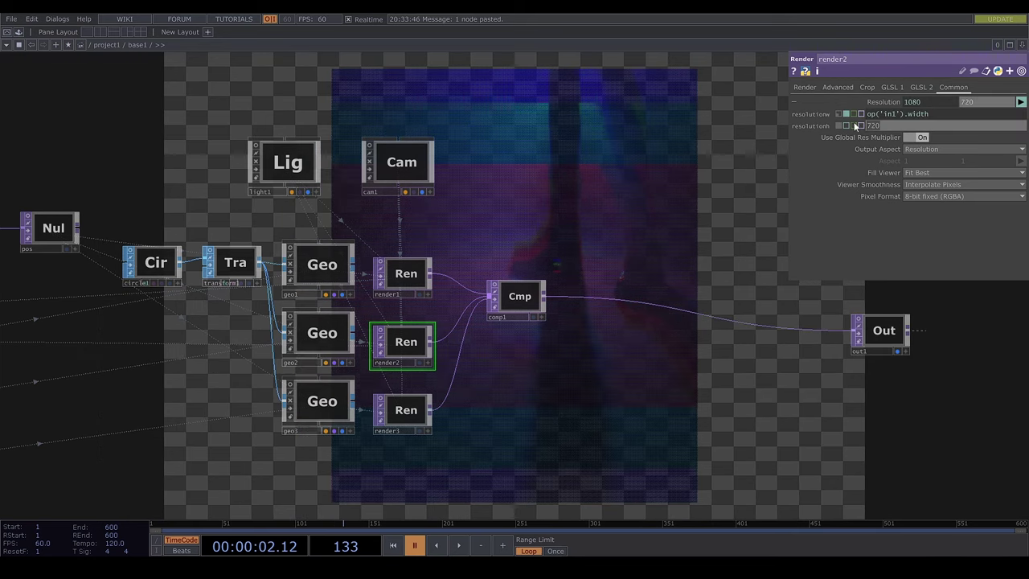
{"action": "key", "text": "ctrl+v"}
{"action": "key", "text": "Return"}
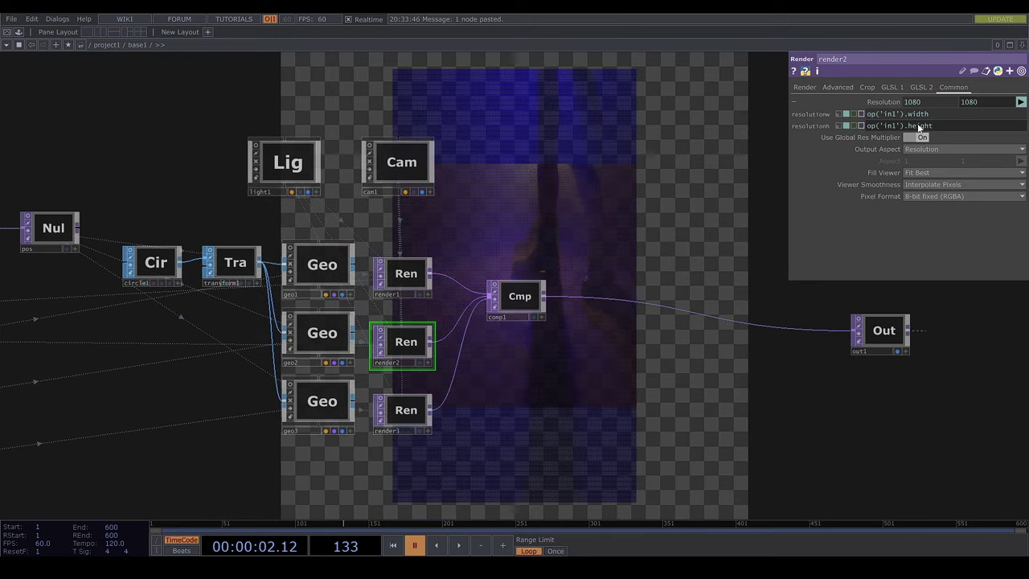
Give render3's resolution the expressions op('in1').width for width and op('in1').height for height.
{"action": "left_click", "coordinate": [405, 410]}
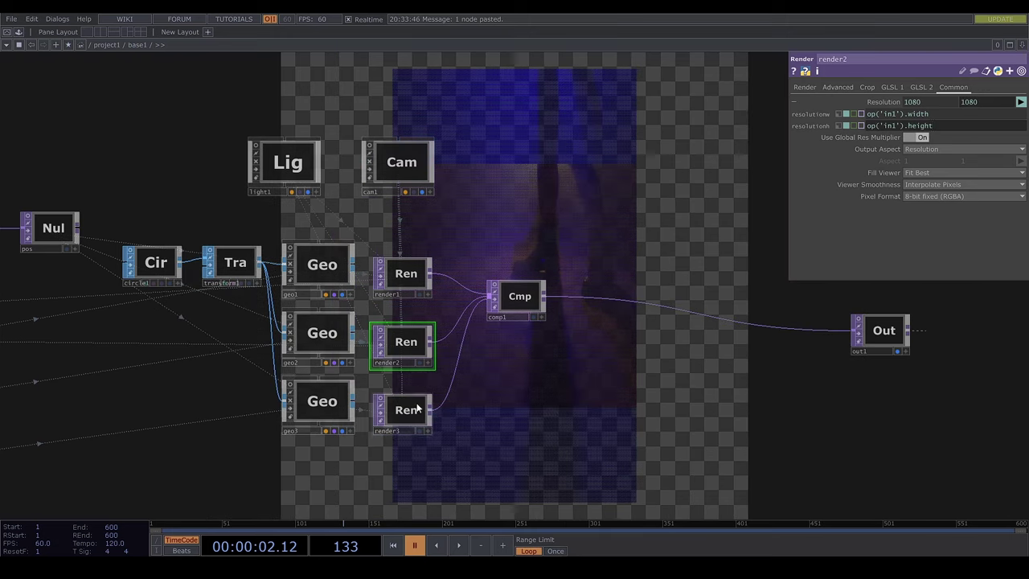
{"action": "left_click", "coordinate": [948, 88]}
{"action": "left_click", "coordinate": [871, 114]}
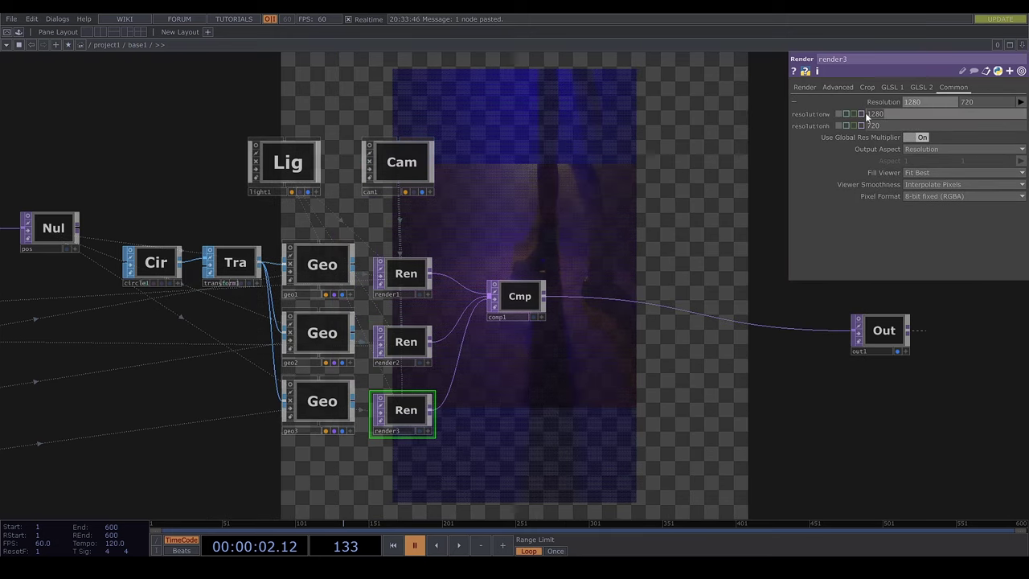
{"action": "key", "text": "ctrl+v"}
{"action": "key", "text": "Return"}
{"action": "left_click_drag", "start_coordinate": [899, 126], "coordinate": [829, 123]}
{"action": "key", "text": "ctrl+v"}
{"action": "key", "text": "BackSpace"}
{"action": "key", "text": "BackSpace"}
{"action": "key", "text": "BackSpace"}
{"action": "key", "text": "BackSpace"}
{"action": "key", "text": "BackSpace"}
{"action": "type", "text": "height"}
{"action": "key", "text": "Return"}
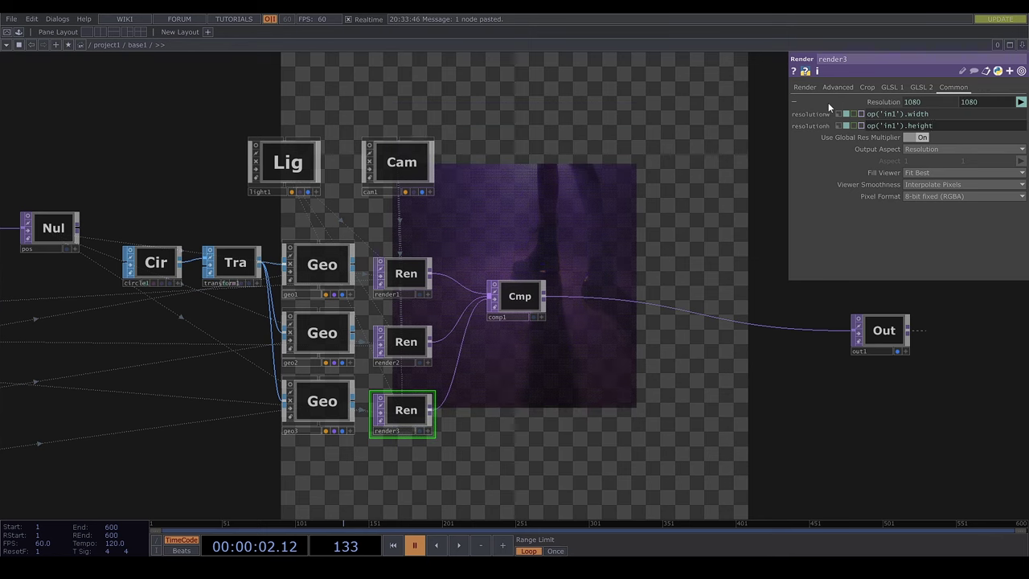
Set the Projection of cam1 to Orthographic.
{"action": "left_click", "coordinate": [804, 87]}
{"action": "left_click_drag", "start_coordinate": [626, 184], "coordinate": [517, 192]}
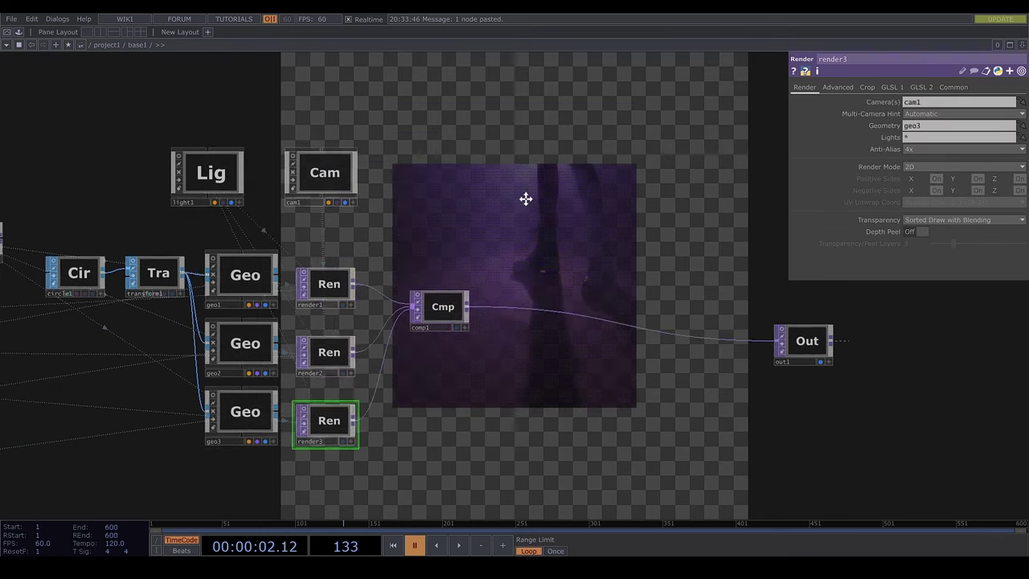
{"action": "key", "text": "p"}
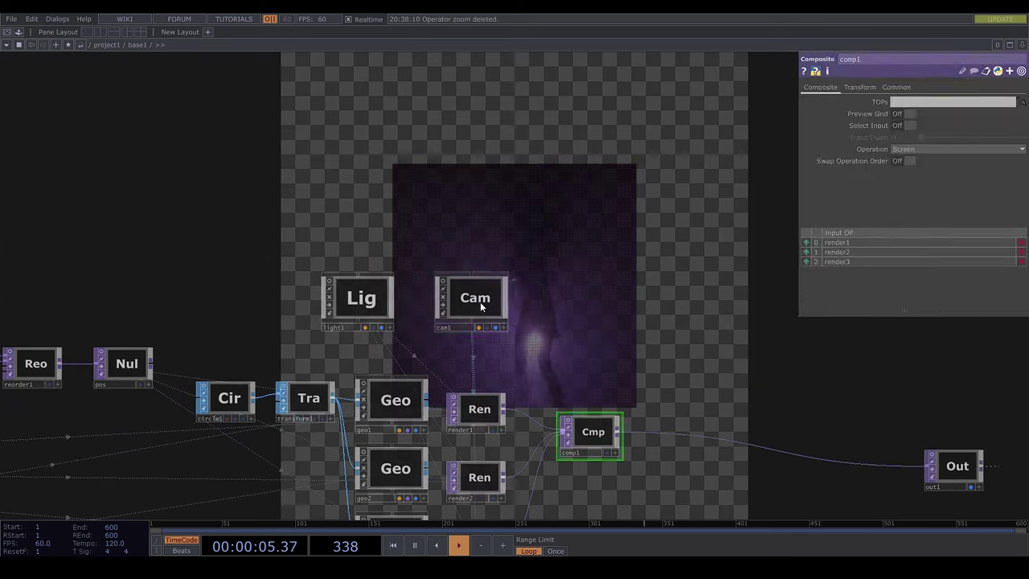
{"action": "left_click", "coordinate": [474, 298]}
{"action": "left_click_drag", "start_coordinate": [561, 296], "coordinate": [576, 359]}
{"action": "left_click", "coordinate": [920, 101]}
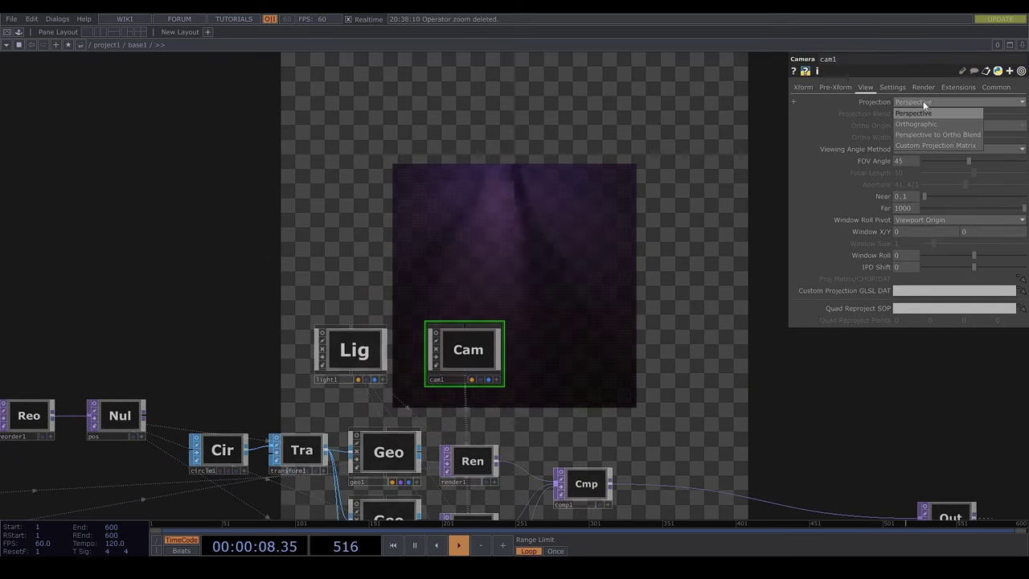
{"action": "left_click", "coordinate": [915, 124]}
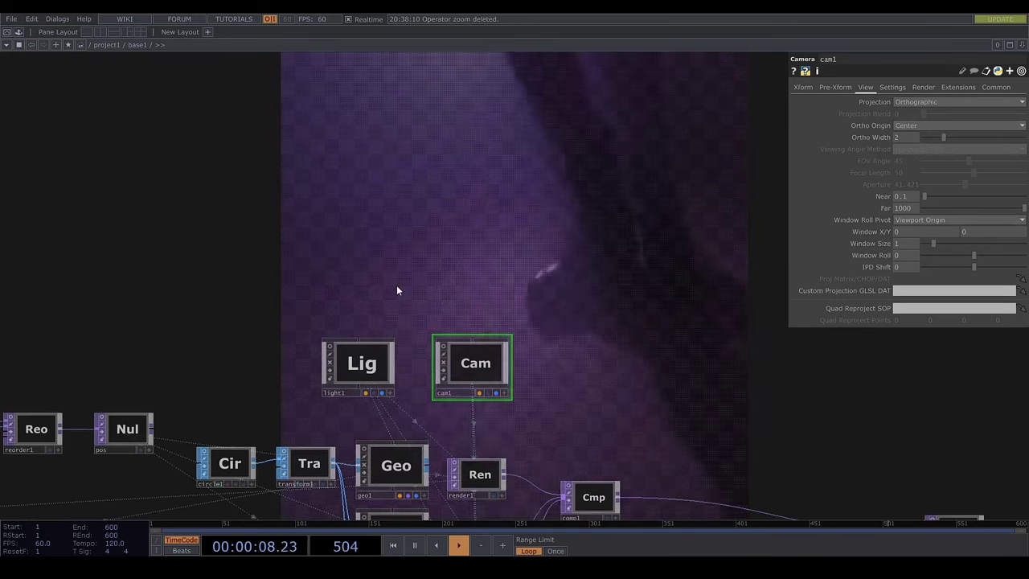
Add a Constant CHOP above cam1.
{"action": "key", "text": "Tab"}
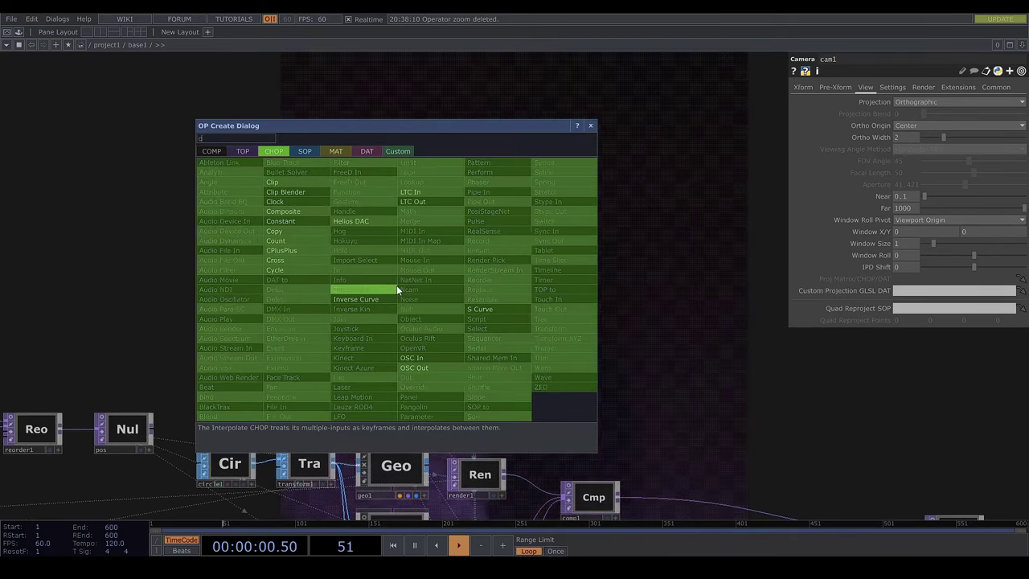
{"action": "left_click", "coordinate": [309, 221]}
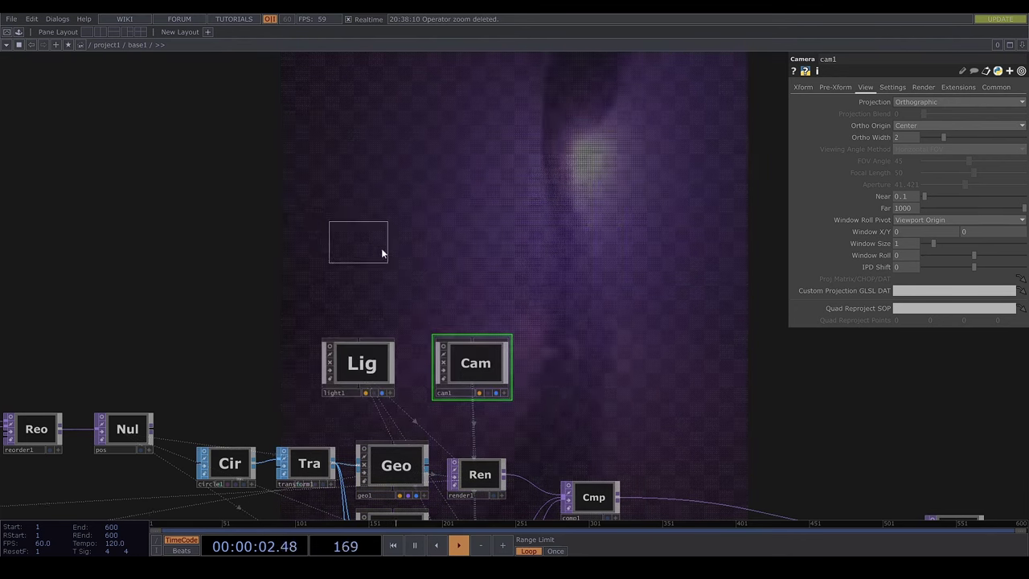
{"action": "left_click", "coordinate": [470, 264]}
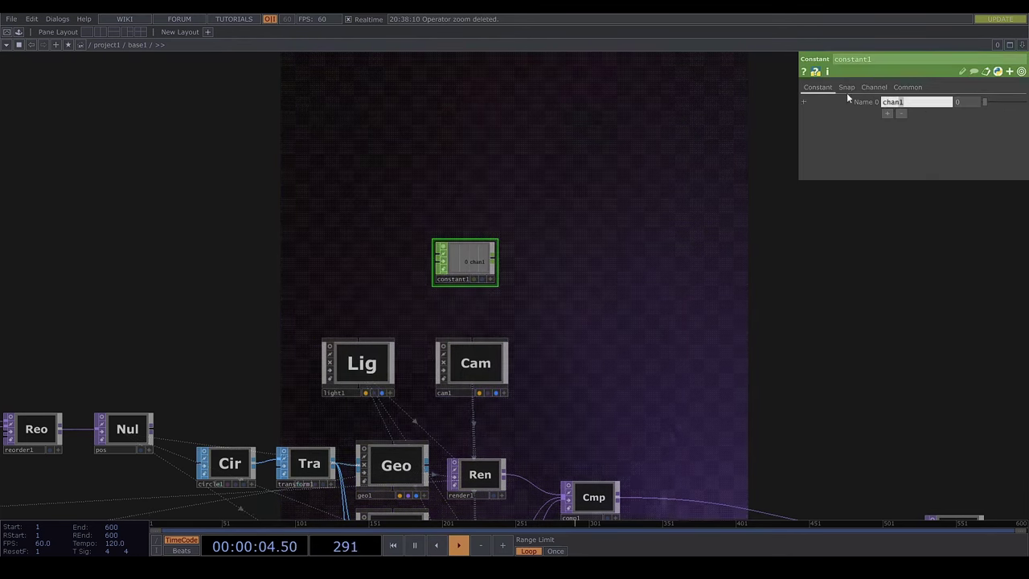
Name the Constant CHOP's channel zoom and rename the operator zoom.
{"action": "type", "text": "zoom"}
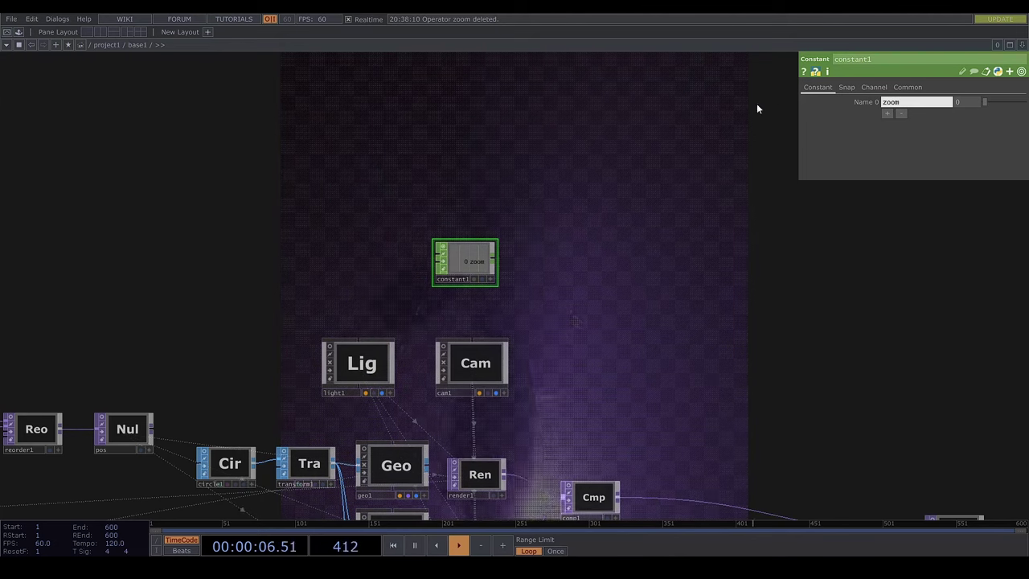
{"action": "double_click", "coordinate": [450, 279]}
{"action": "type", "text": "zoom"}
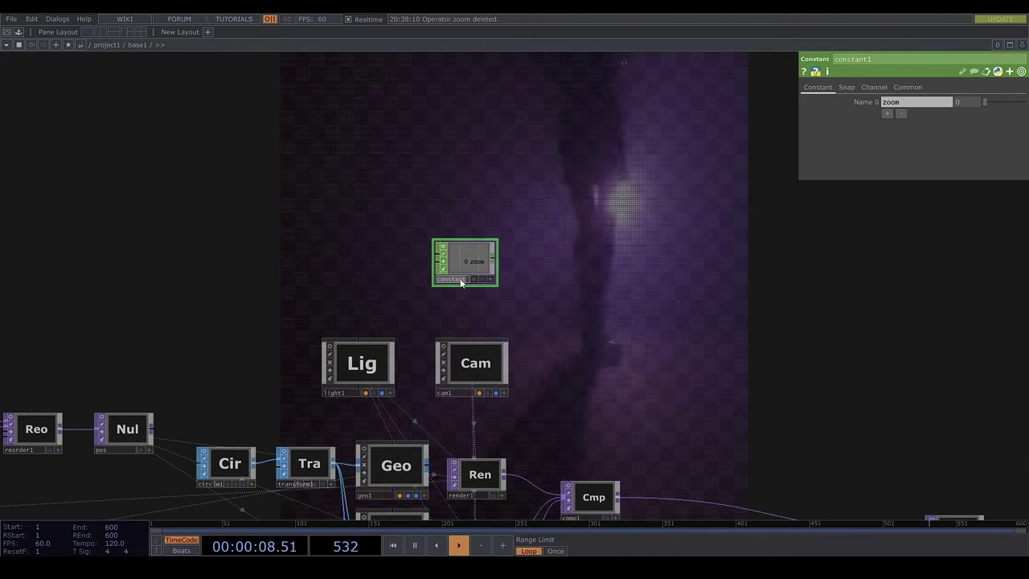
{"action": "key", "text": "Return"}
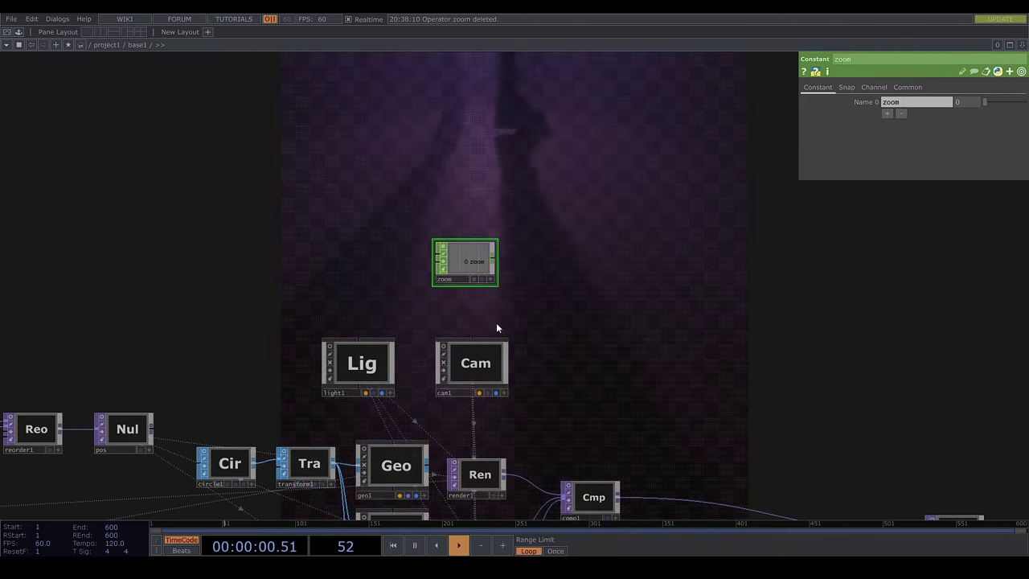
Drive the Ortho Width of cam1 with the zoom channel of the Constant CHOP.
{"action": "left_click", "coordinate": [476, 366]}
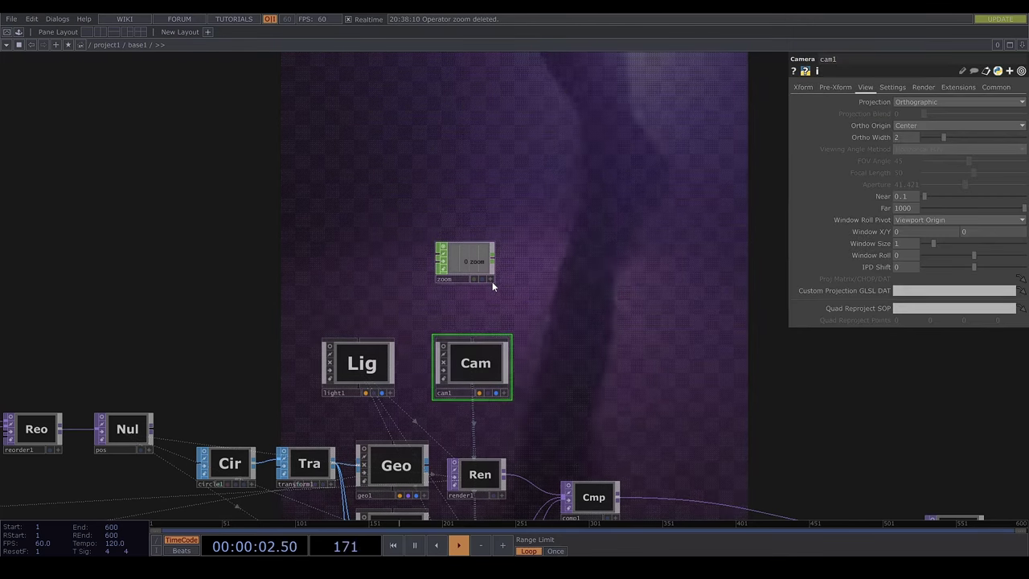
{"action": "left_click", "coordinate": [492, 280]}
{"action": "left_click", "coordinate": [475, 353]}
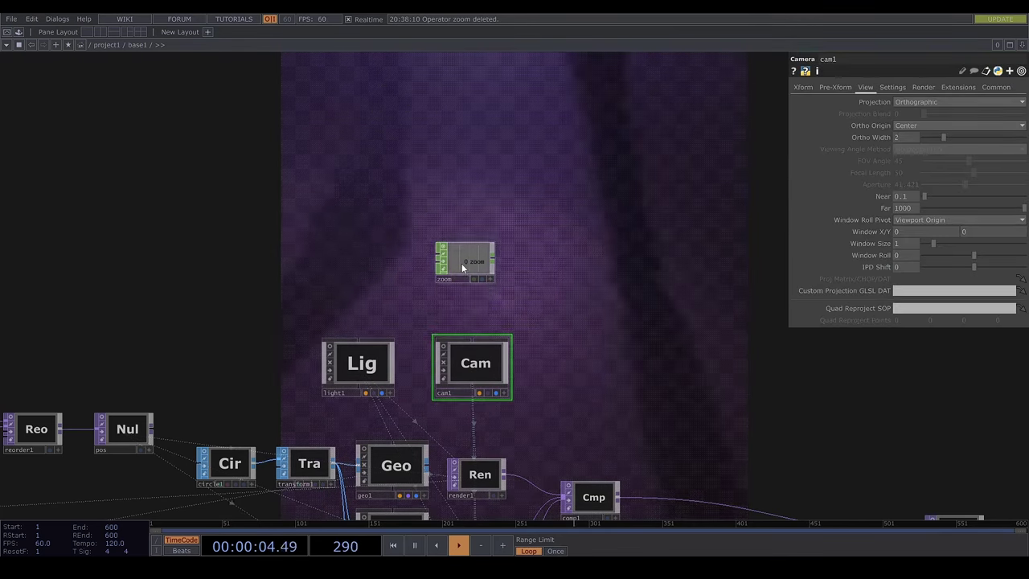
{"action": "left_click_drag", "start_coordinate": [487, 275], "coordinate": [877, 139]}
{"action": "left_click", "coordinate": [870, 135]}
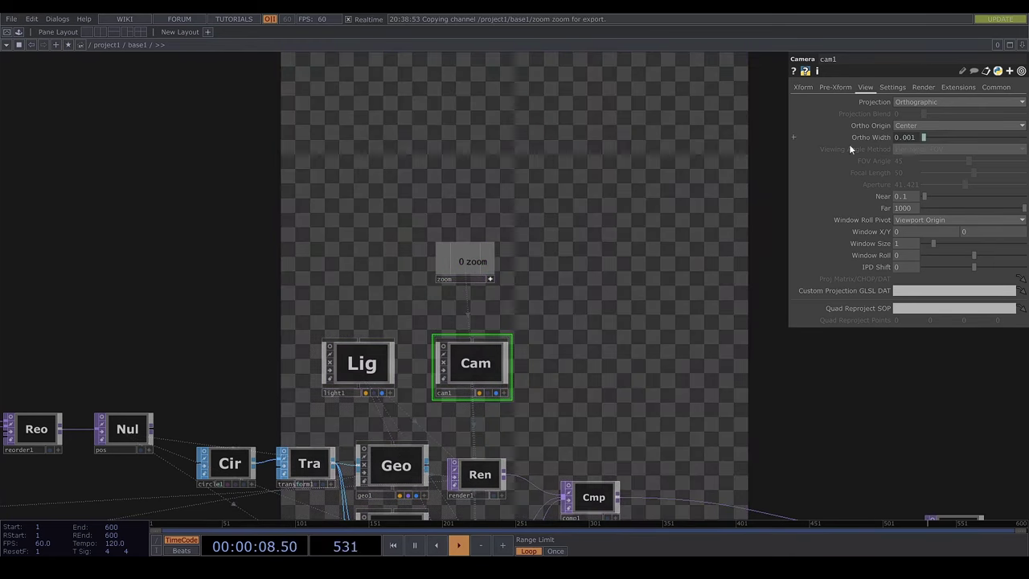
Try different values for the zoom channel and set it to 0.05.
{"action": "left_click", "coordinate": [485, 270]}
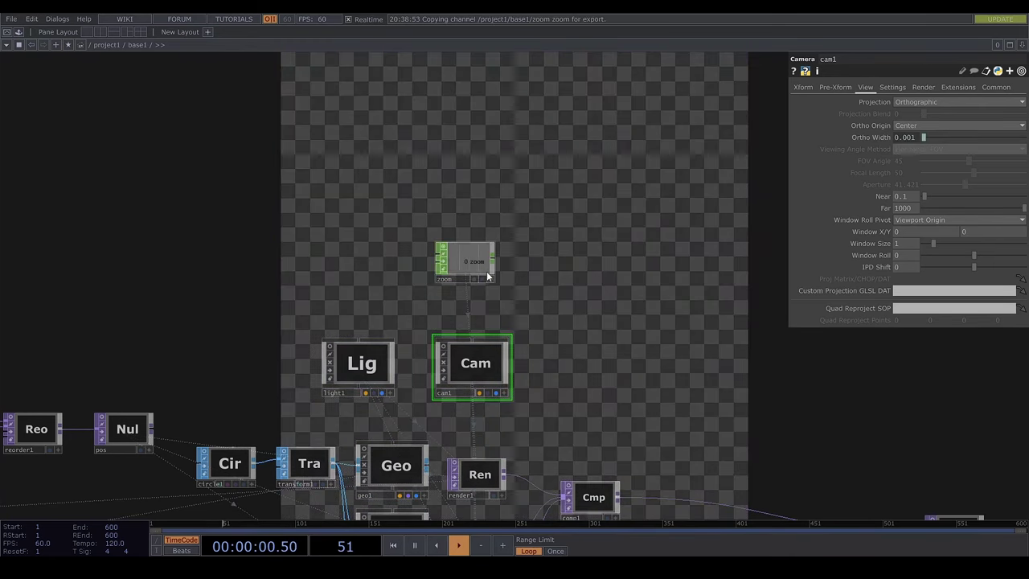
{"action": "mouse_move", "coordinate": [1004, 102]}
{"action": "left_mouse_down"}
{"action": "mouse_move", "coordinate": [1013, 106]}
{"action": "mouse_move", "coordinate": [1004, 103]}
{"action": "left_mouse_up"}
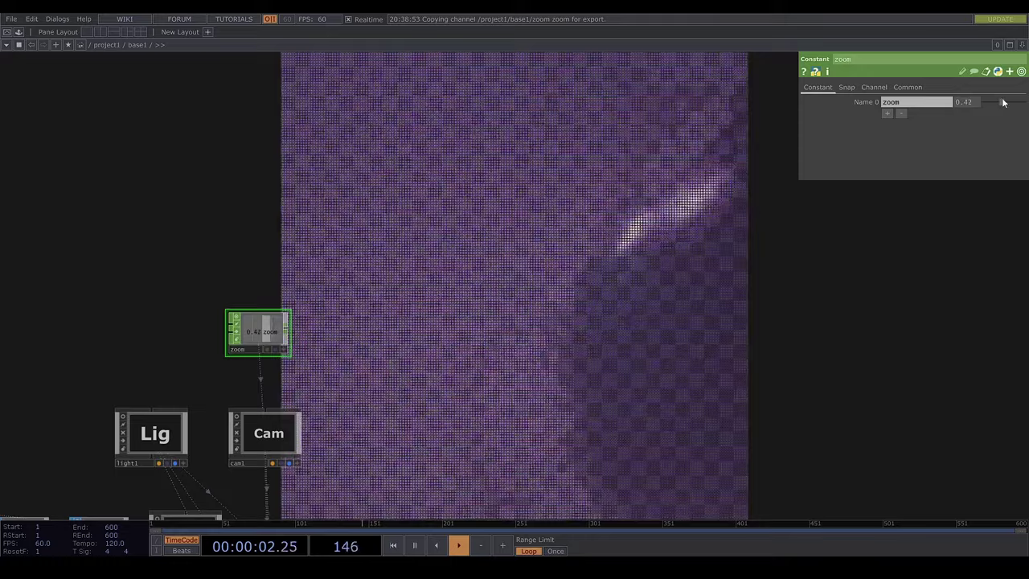
{"action": "left_click_drag", "start_coordinate": [1002, 101], "coordinate": [986, 102]}
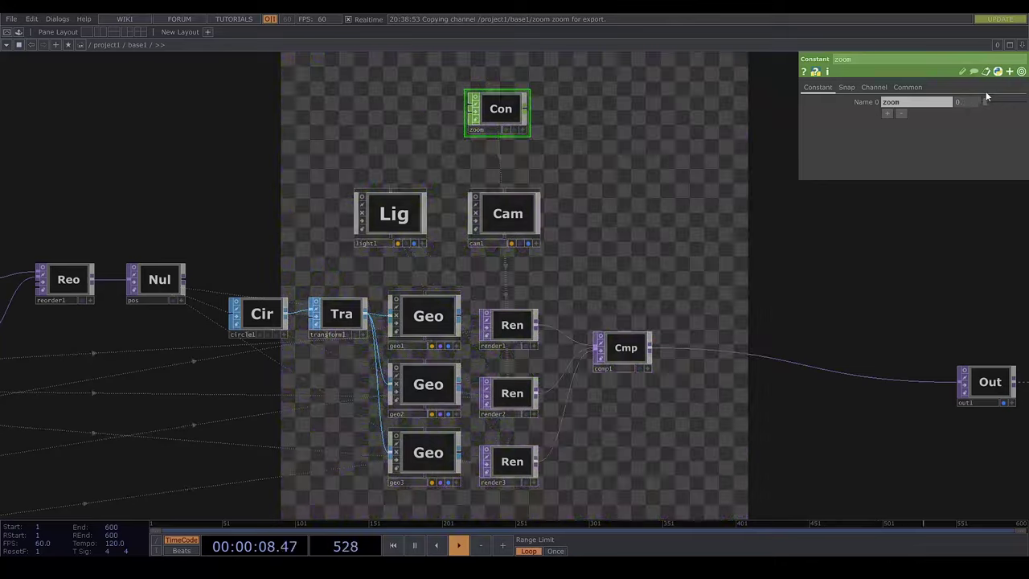
{"action": "left_click_drag", "start_coordinate": [987, 92], "coordinate": [988, 93]}
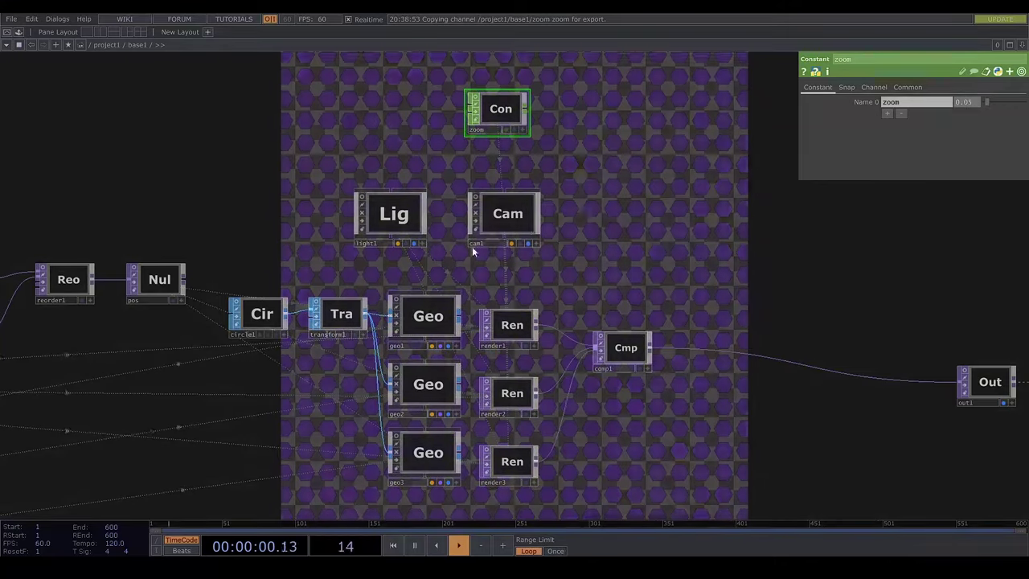
Set the X translation of geo1 to -0.00055.
{"action": "left_click", "coordinate": [418, 322]}
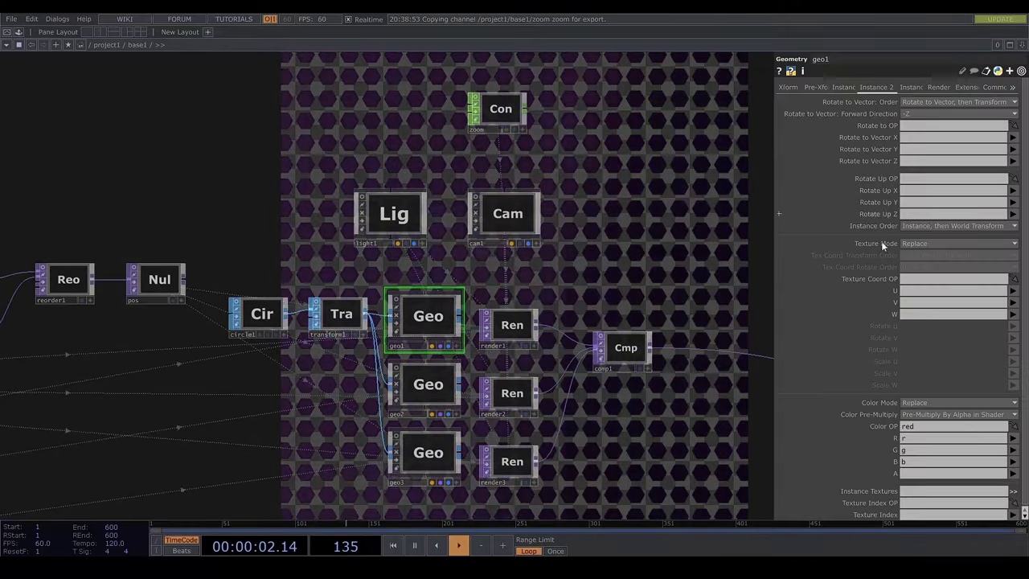
{"action": "left_click", "coordinate": [787, 87]}
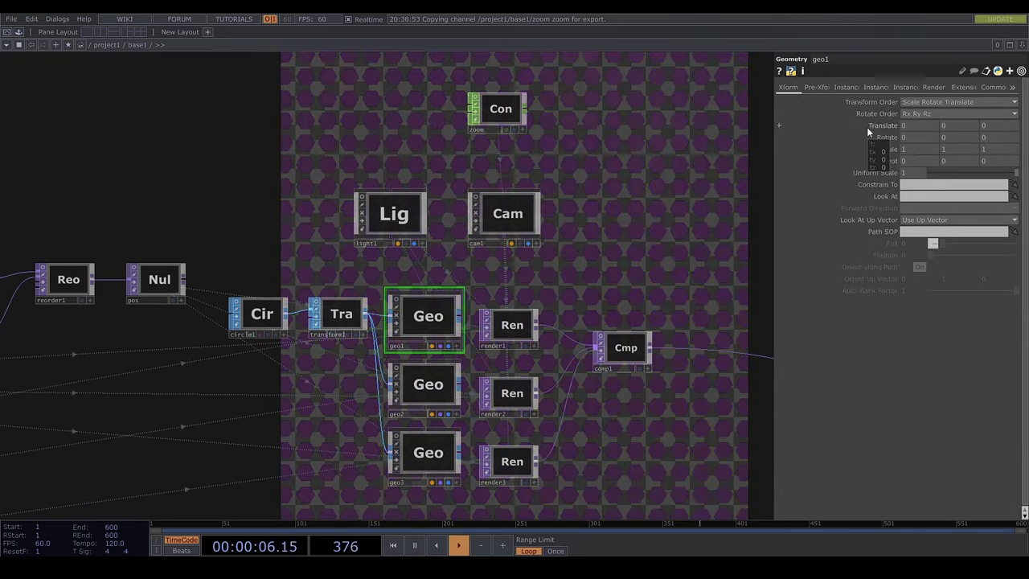
{"action": "left_click", "coordinate": [867, 127]}
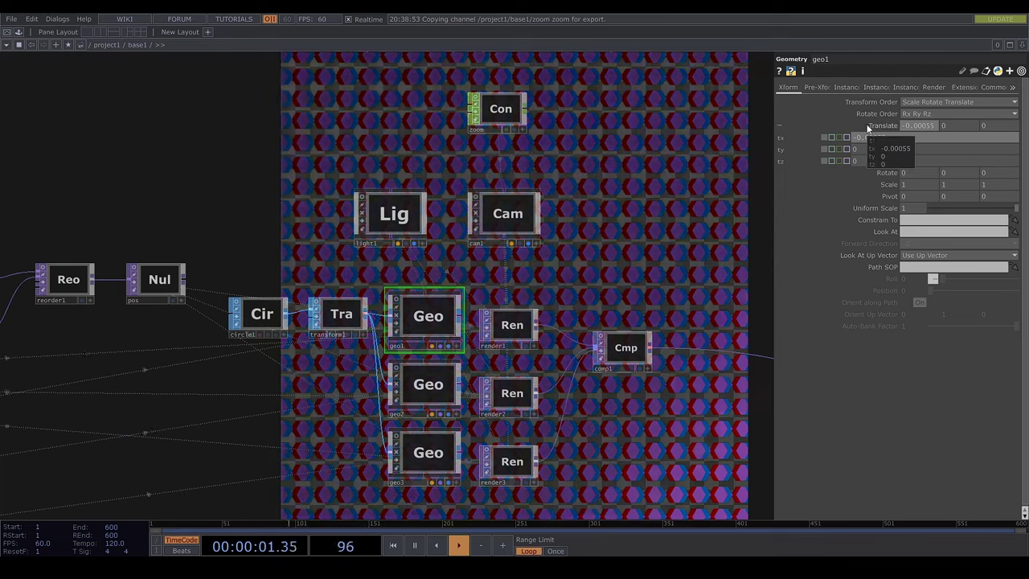
{"action": "left_click", "coordinate": [867, 124]}
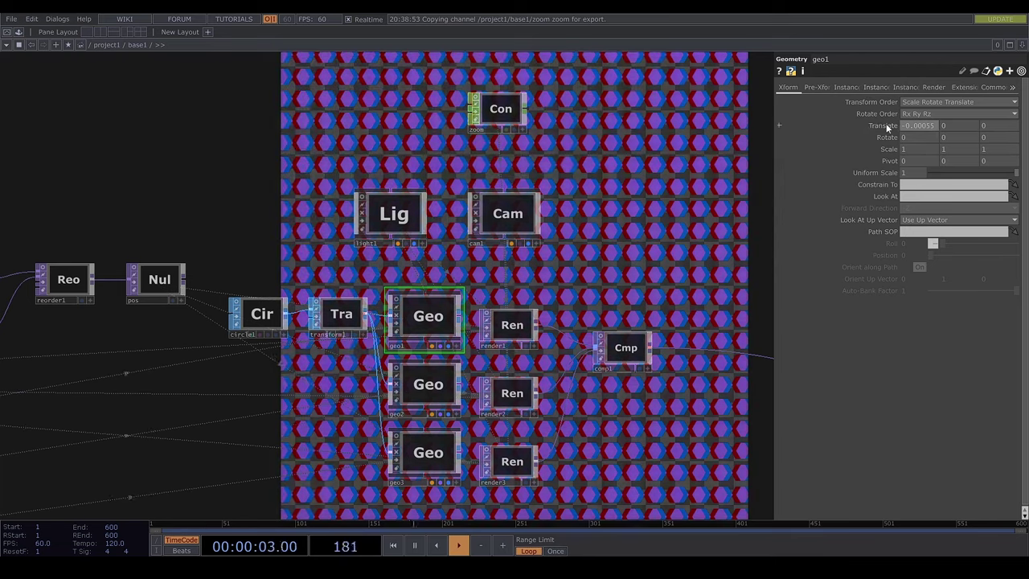
Copy the Translate parameter of geo1 and paste it as a reference into the Translate of geo3.
{"action": "right_click", "coordinate": [888, 126]}
{"action": "left_click", "coordinate": [775, 95]}
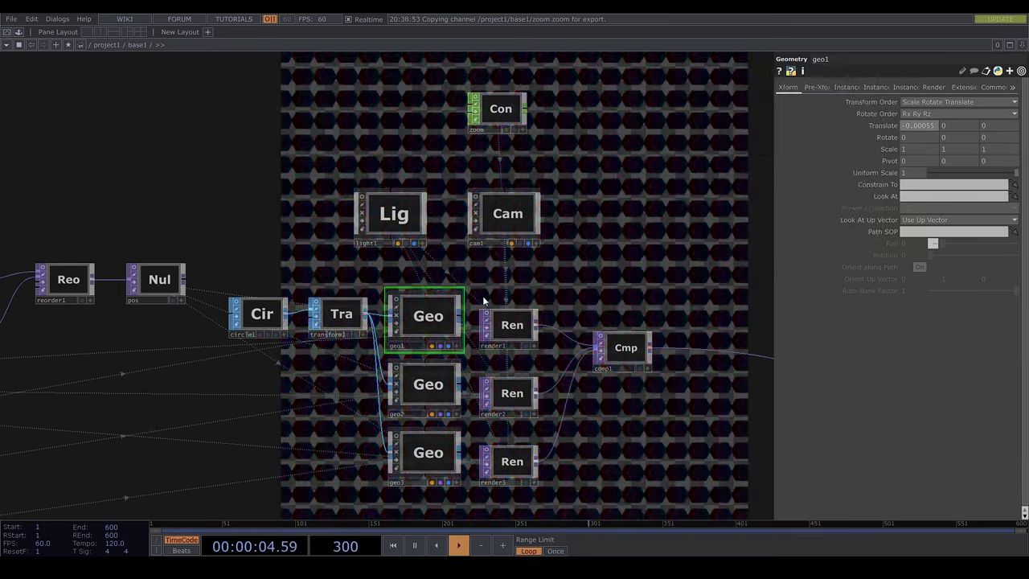
{"action": "left_click", "coordinate": [423, 455]}
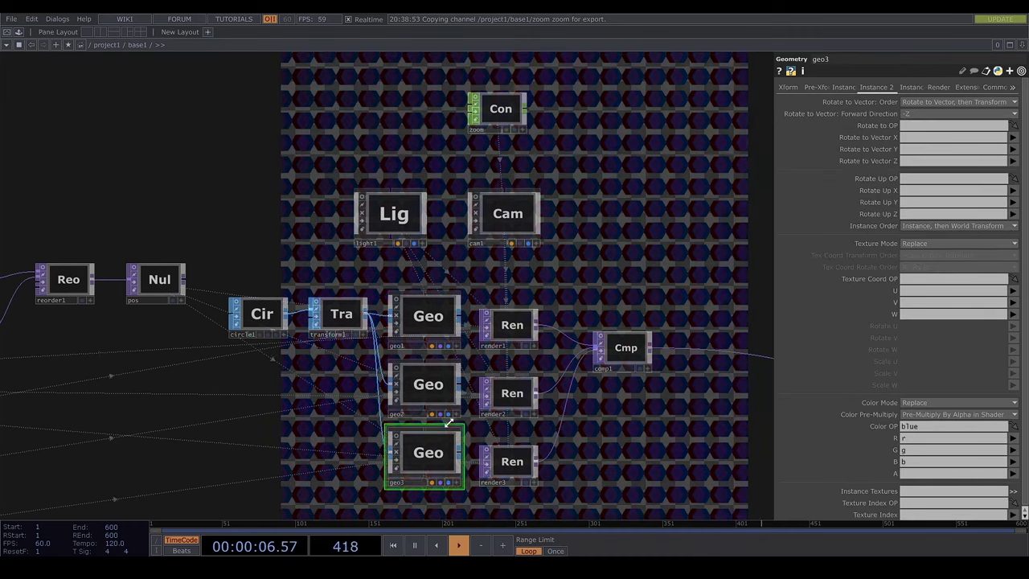
{"action": "left_click", "coordinate": [787, 87]}
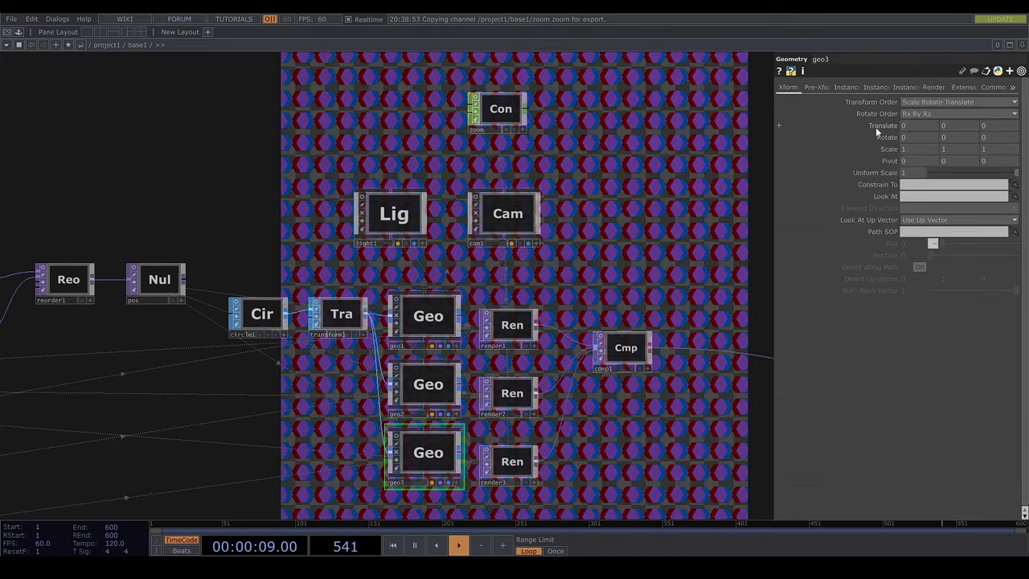
{"action": "right_click", "coordinate": [876, 126]}
{"action": "left_click", "coordinate": [805, 118]}
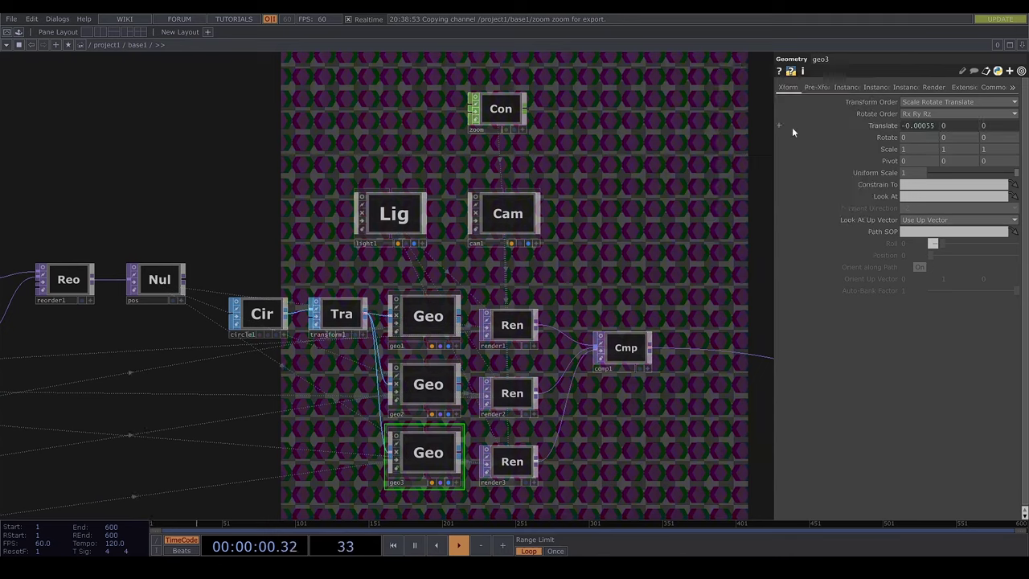
Invert the X translation of geo3 with the expression op('geo1').par.tx*(-1).
{"action": "left_click", "coordinate": [871, 127]}
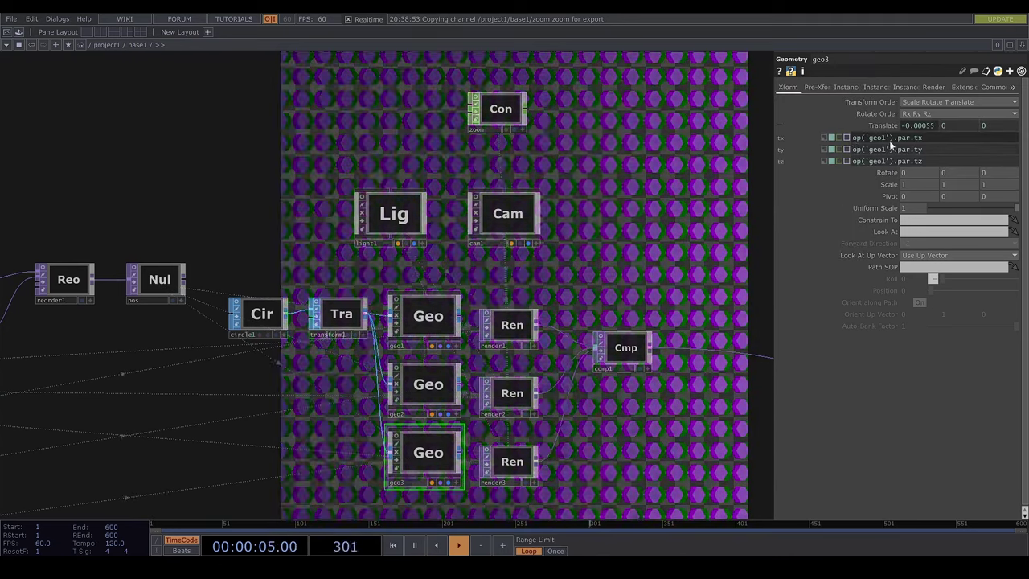
{"action": "left_click", "coordinate": [934, 137]}
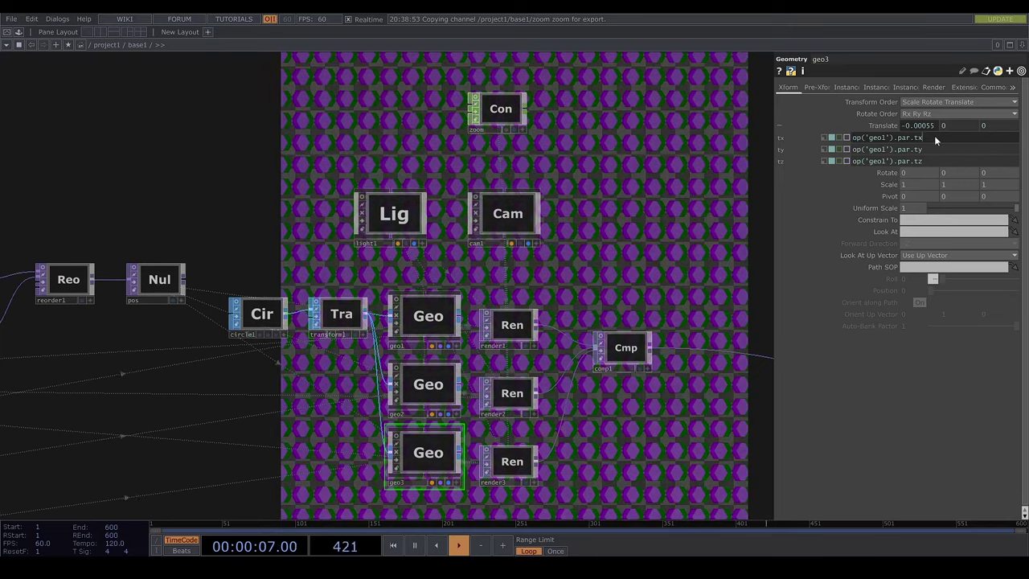
{"action": "type", "text": "*(-1"}
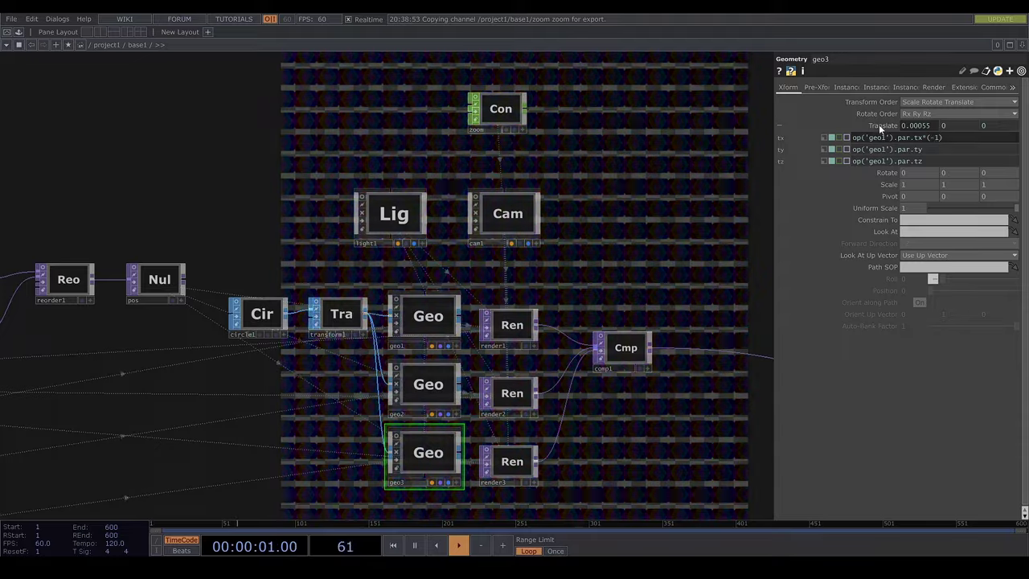
{"action": "left_click", "coordinate": [879, 125]}
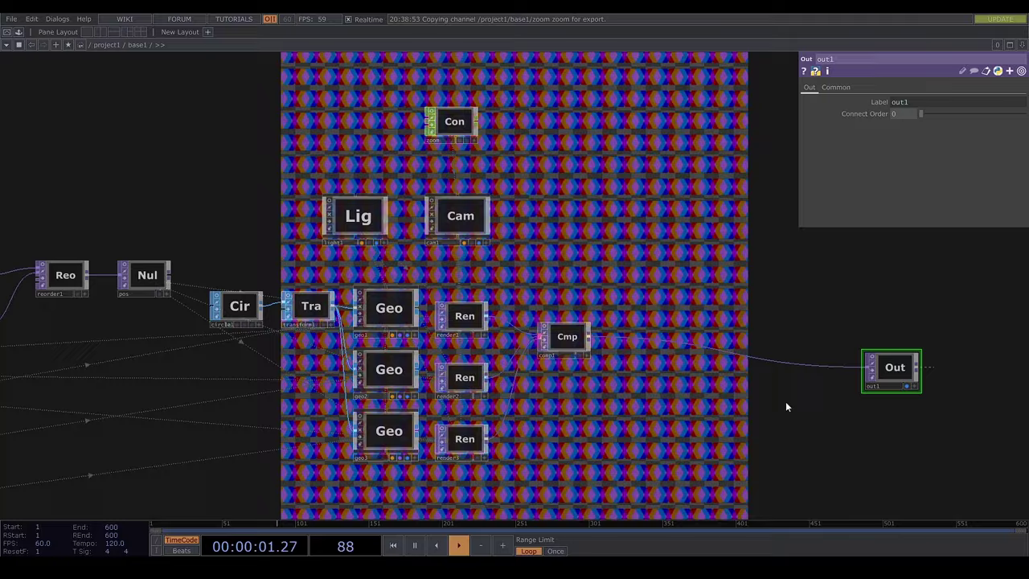
Move the pos null and the operators after it away from reorder1 to make room between them.
{"action": "mouse_move", "coordinate": [573, 454]}
{"action": "right_mouse_down"}
{"action": "mouse_move", "coordinate": [333, 172]}
{"action": "mouse_move", "coordinate": [237, 87]}
{"action": "right_mouse_up"}
{"action": "mouse_move", "coordinate": [233, 308]}
{"action": "left_mouse_down"}
{"action": "mouse_move", "coordinate": [345, 288]}
{"action": "mouse_move", "coordinate": [531, 290]}
{"action": "left_mouse_up"}
{"action": "left_click", "coordinate": [326, 265]}
{"action": "left_click_drag", "start_coordinate": [152, 279], "coordinate": [407, 273]}
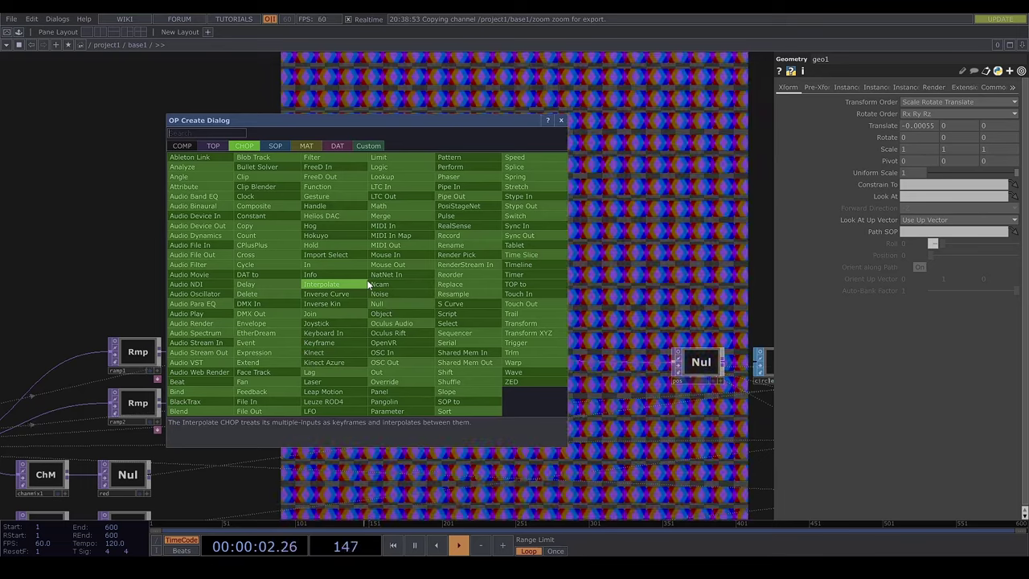
Add a Pattern CHOP above reorder1 with its type set to Square and its length to 918.
{"action": "type", "text": "patt"}
{"action": "left_click", "coordinate": [453, 159]}
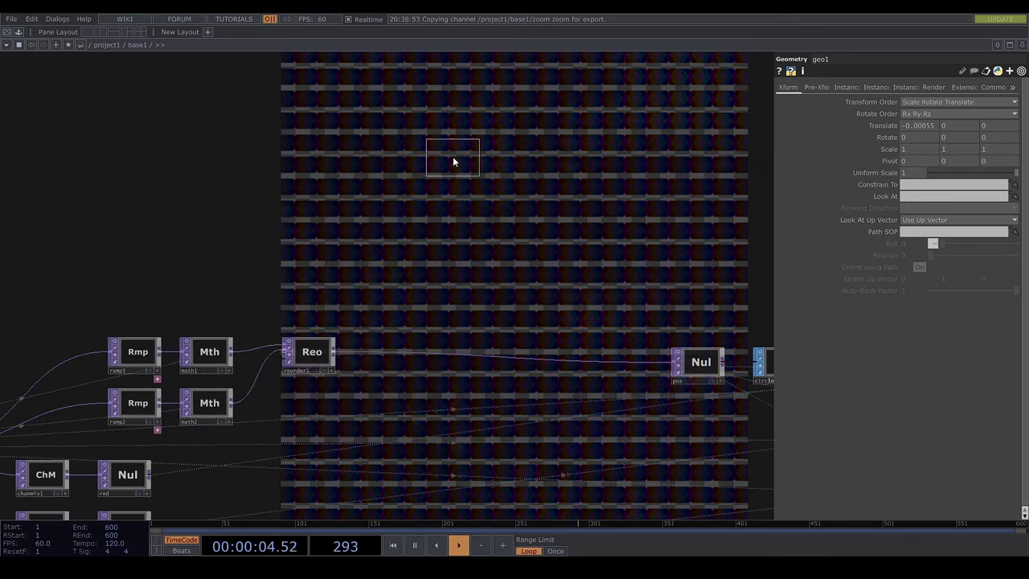
{"action": "left_click", "coordinate": [372, 309]}
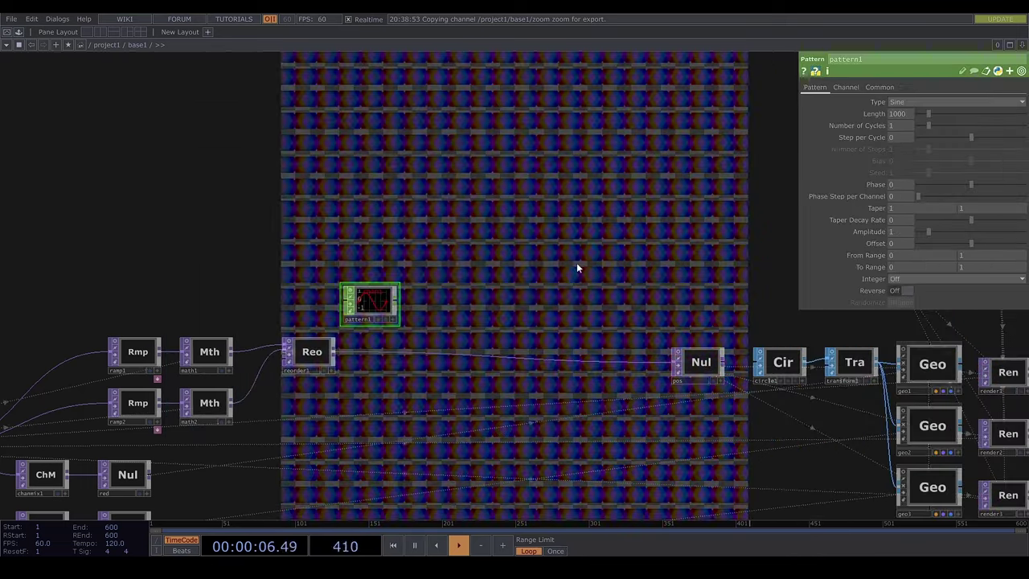
{"action": "left_click", "coordinate": [915, 100]}
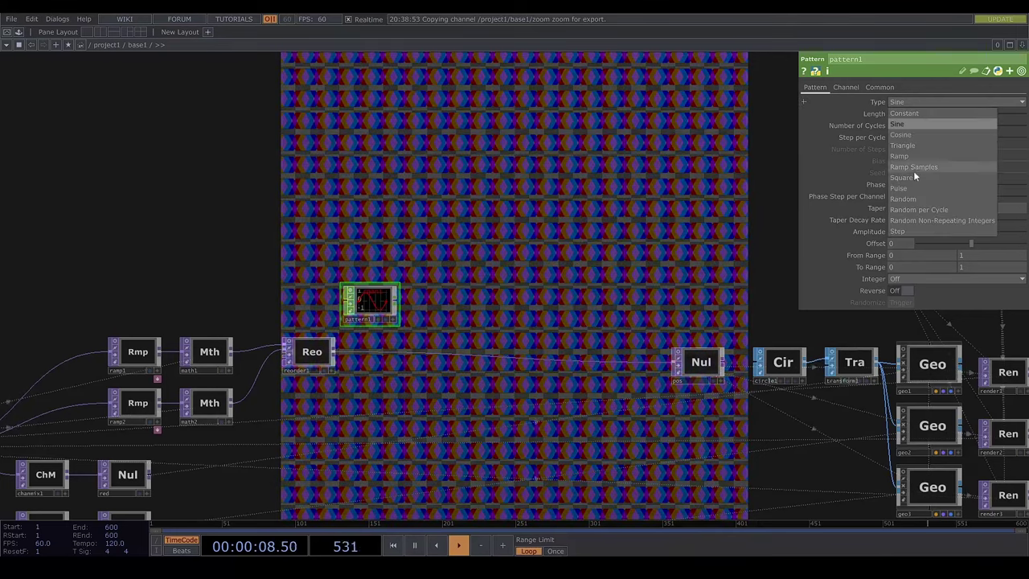
{"action": "left_click", "coordinate": [912, 173]}
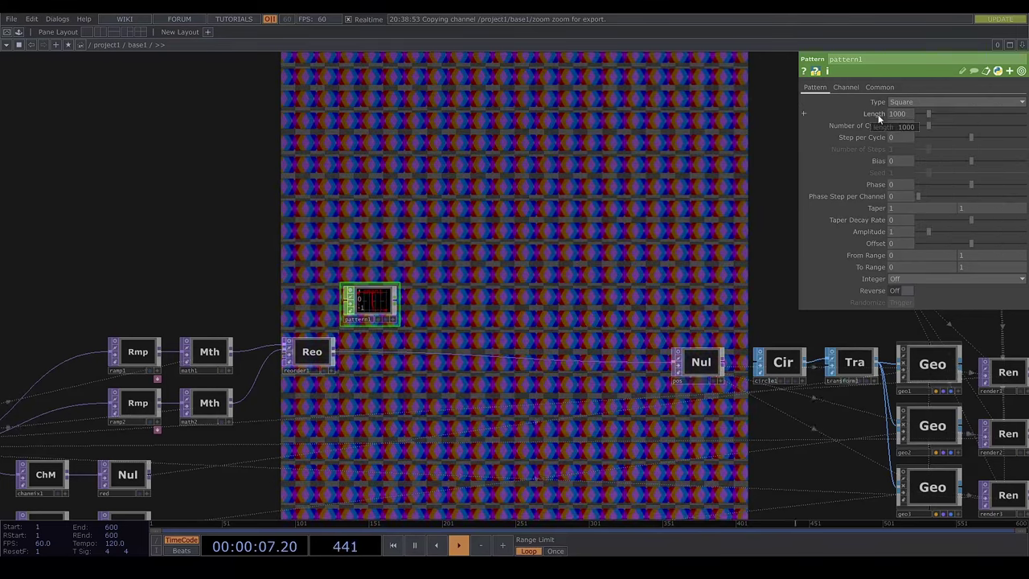
{"action": "left_click", "coordinate": [876, 114]}
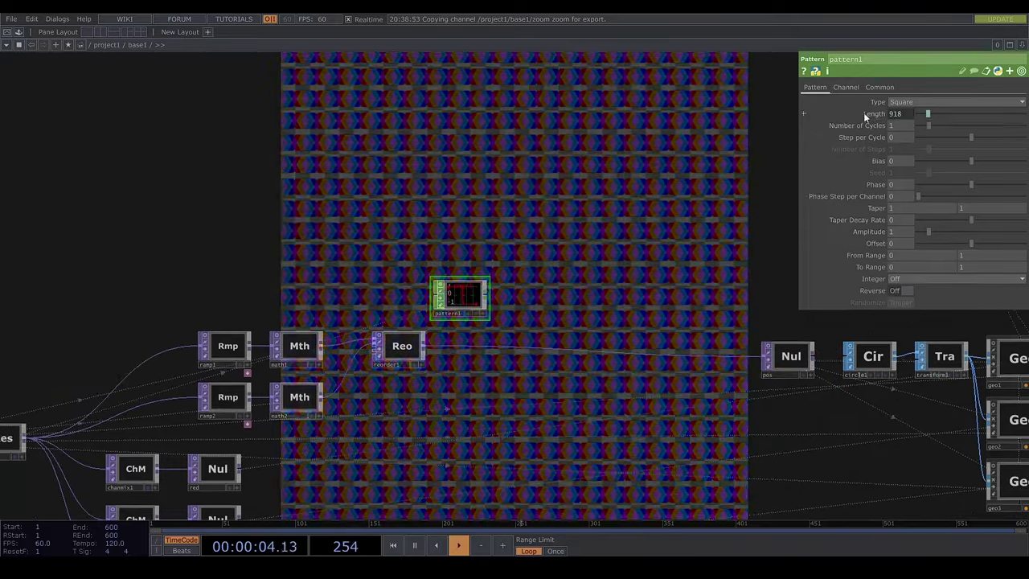
Reference the pattern's length in its Number of Cycles and halve it with the expression me.par.length/2.
{"action": "right_click", "coordinate": [863, 112]}
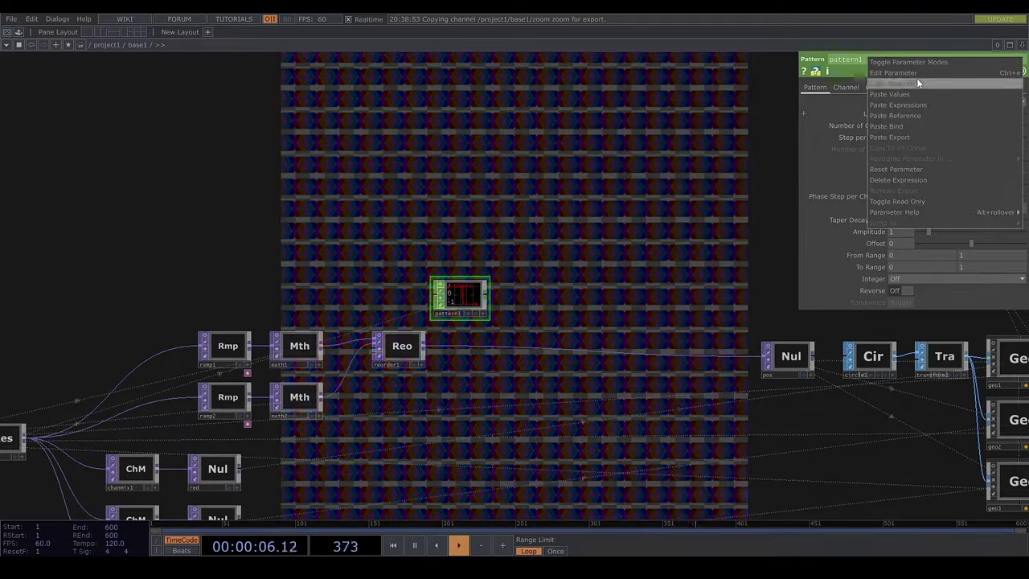
{"action": "left_click", "coordinate": [916, 80]}
{"action": "right_click", "coordinate": [874, 129]}
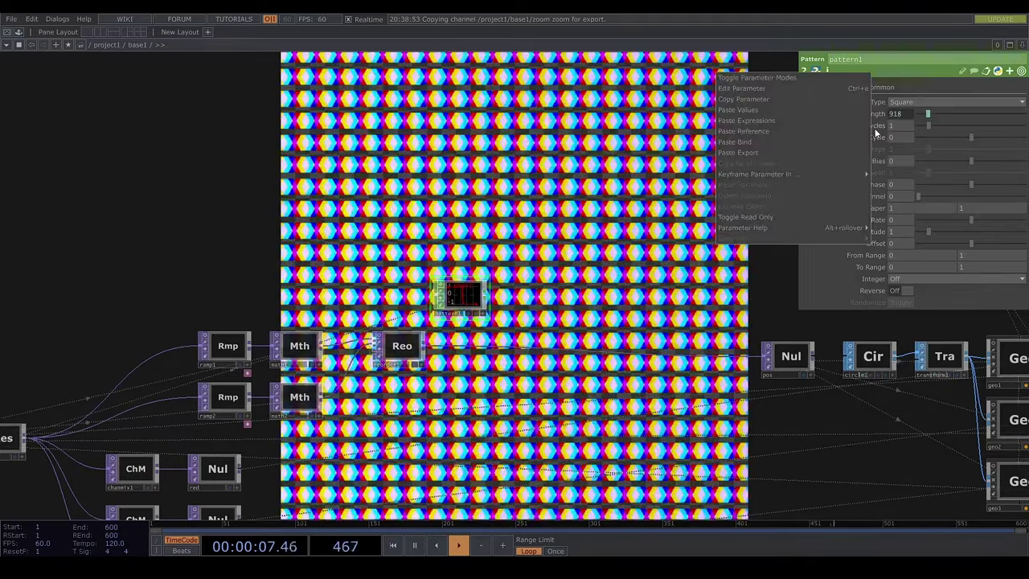
{"action": "left_click", "coordinate": [822, 131]}
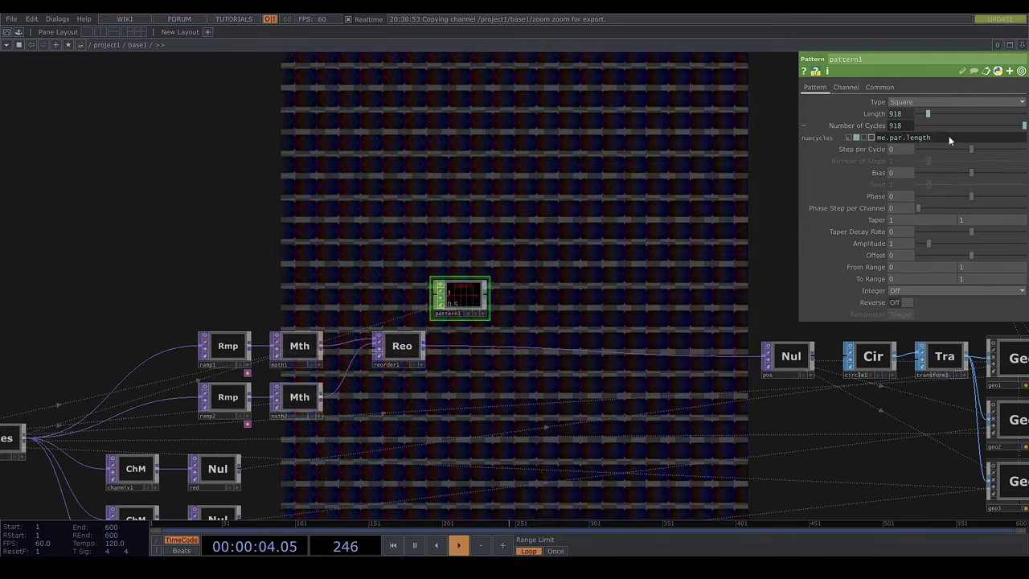
{"action": "type", "text": "/2"}
{"action": "key", "text": "Return"}
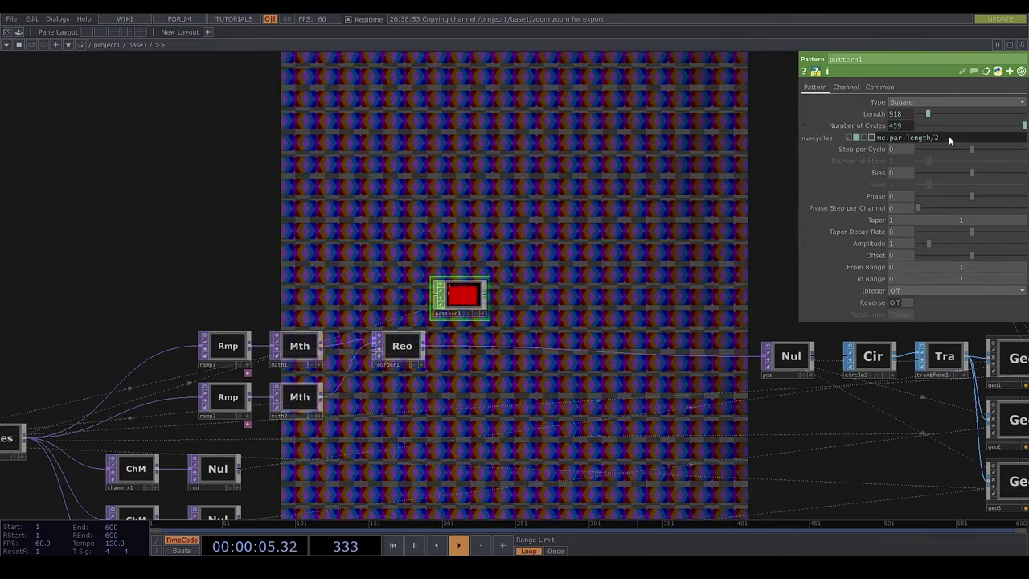
{"action": "left_click", "coordinate": [838, 125]}
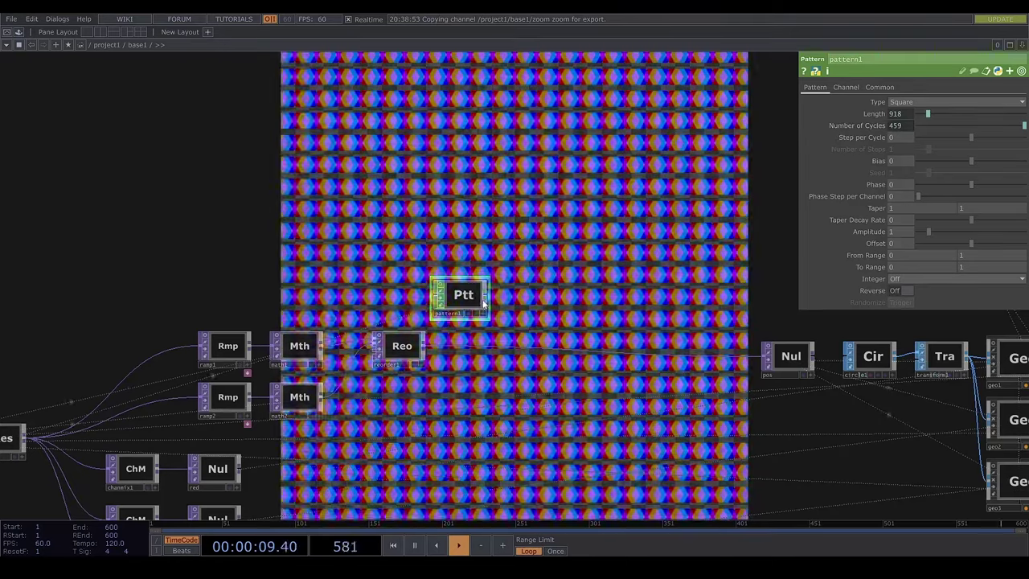
Append a CHOP to TOP operator to the pattern's output.
{"action": "key", "text": "Tab"}
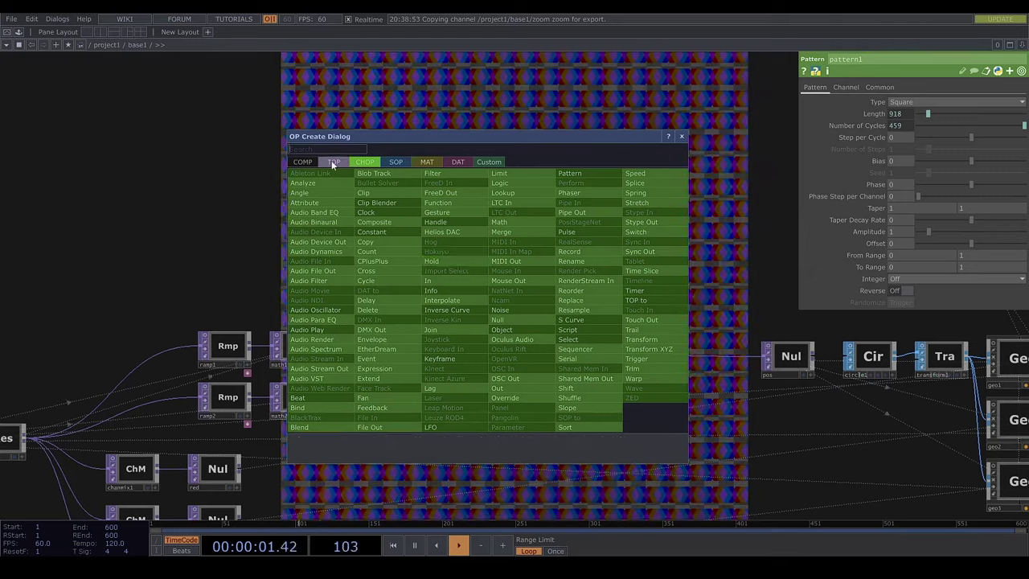
{"action": "left_click", "coordinate": [331, 160]}
{"action": "left_click", "coordinate": [335, 174]}
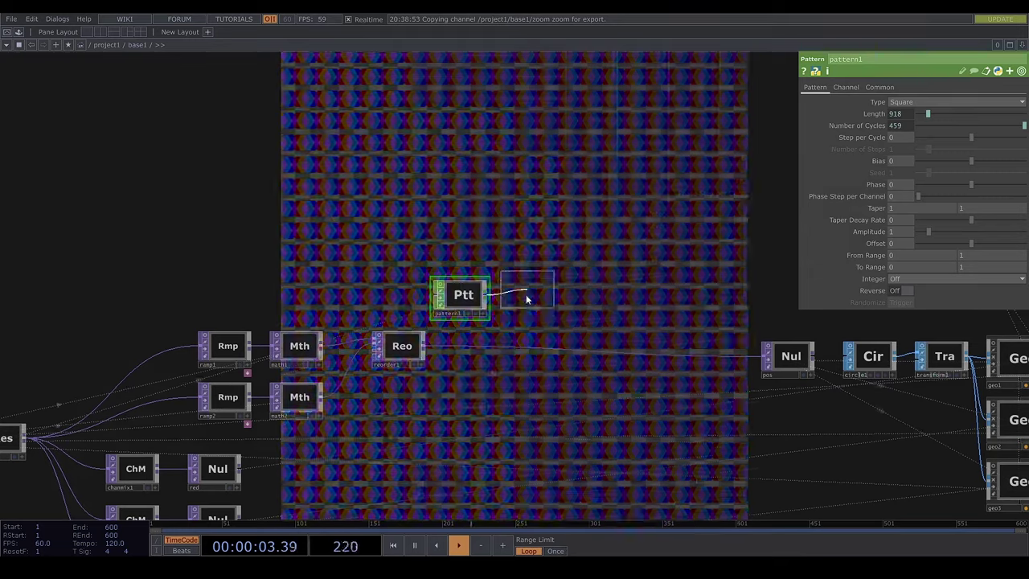
{"action": "left_click", "coordinate": [527, 296]}
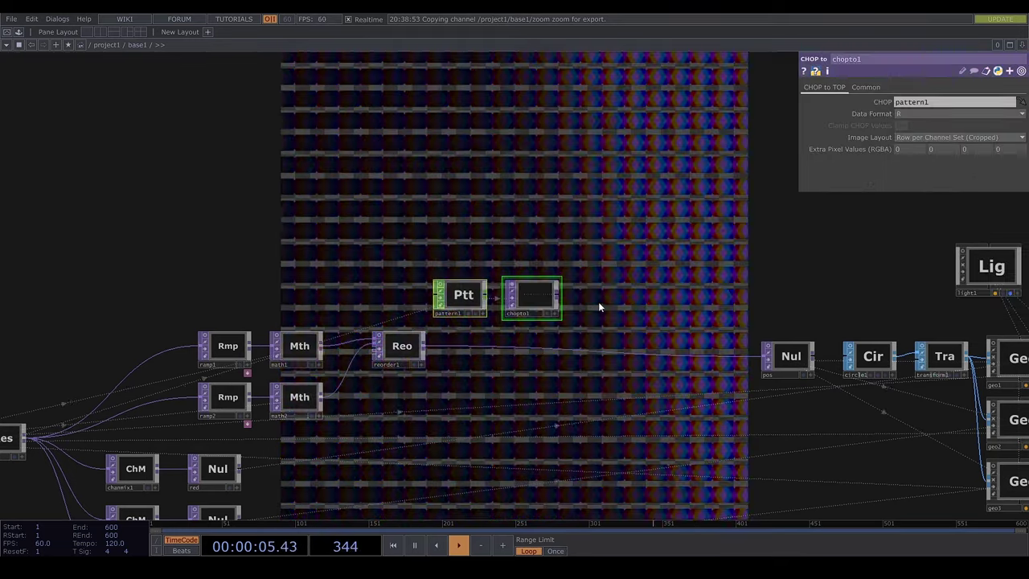
Set the pixel format of the CHOP to TOP operator to 32-bit float (RGBA).
{"action": "left_click", "coordinate": [866, 87]}
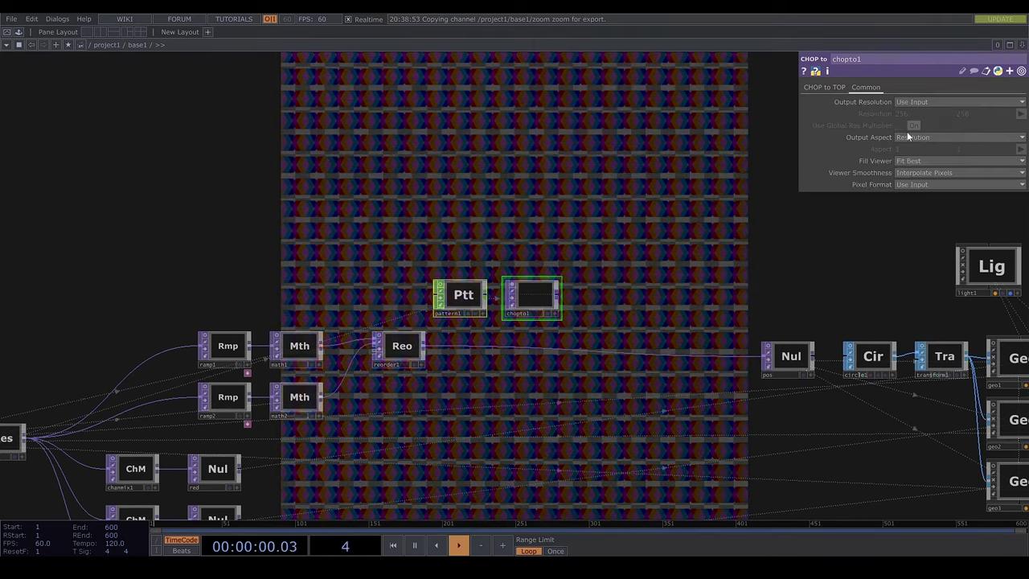
{"action": "left_click", "coordinate": [919, 183]}
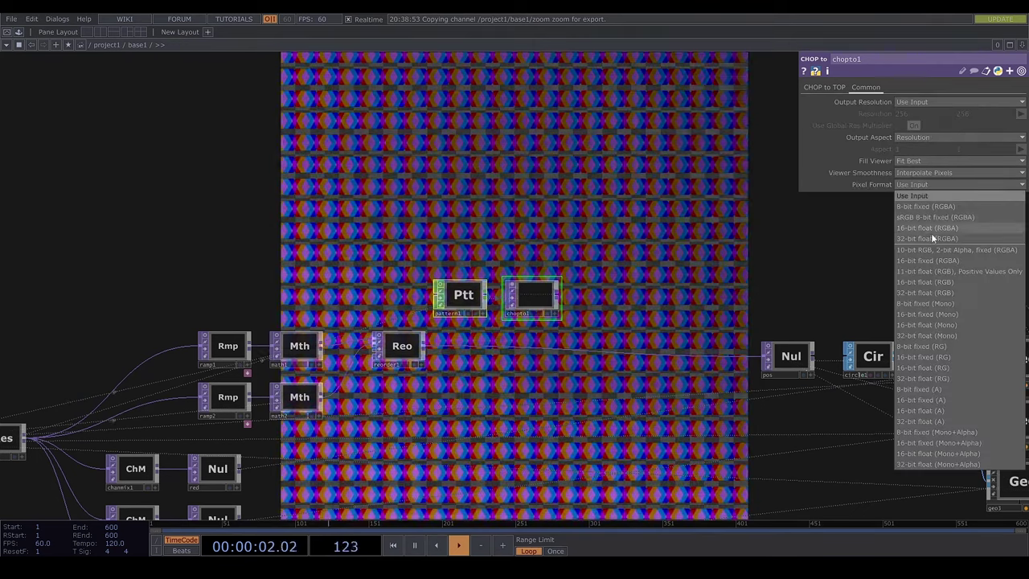
{"action": "left_click", "coordinate": [931, 238]}
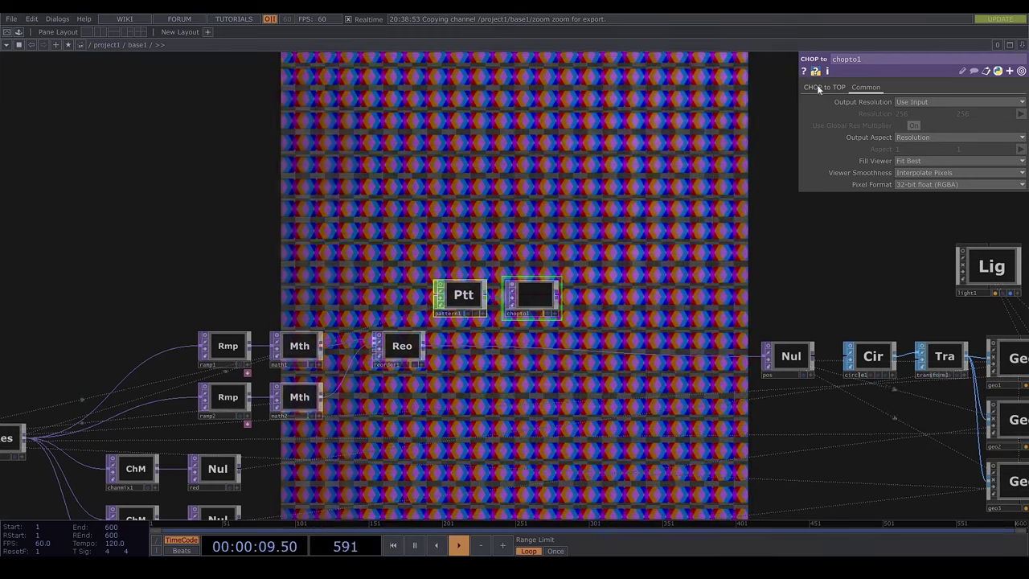
{"action": "left_click", "coordinate": [825, 87]}
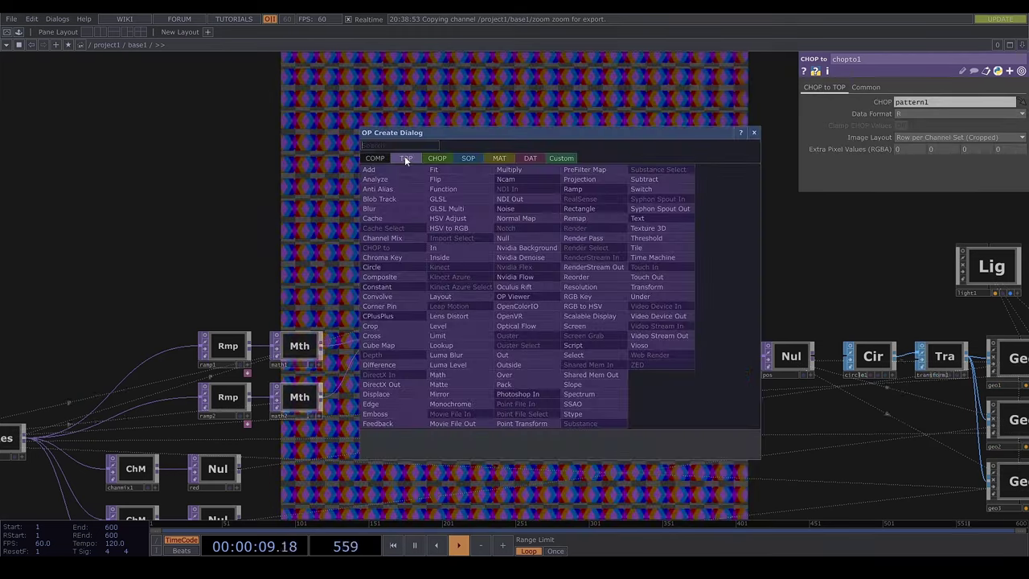
Append a Channel Mix TOP to the output of the CHOP to TOP operator.
{"action": "type", "text": "chan"}
{"action": "left_click", "coordinate": [411, 245]}
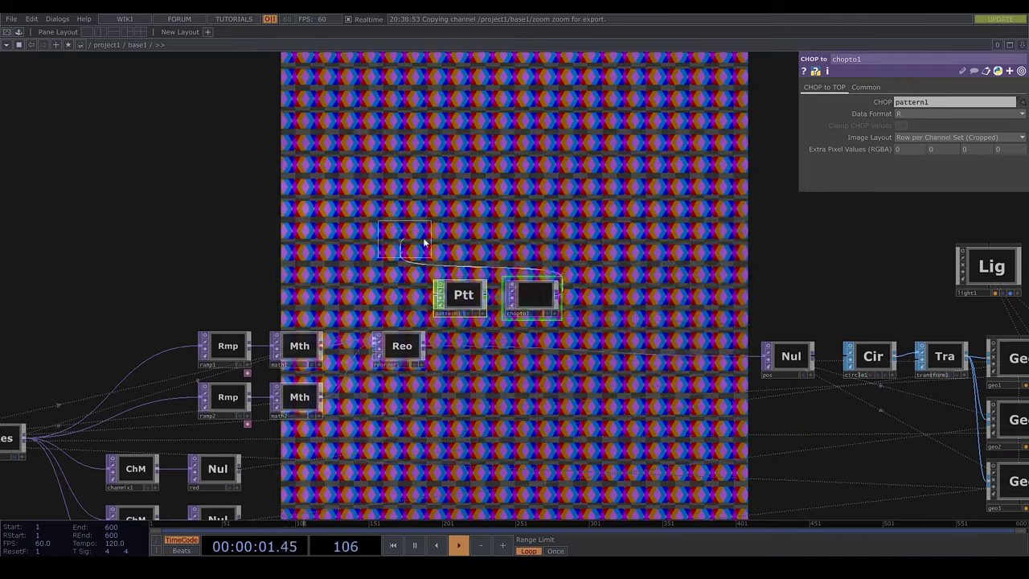
{"action": "left_click", "coordinate": [600, 295]}
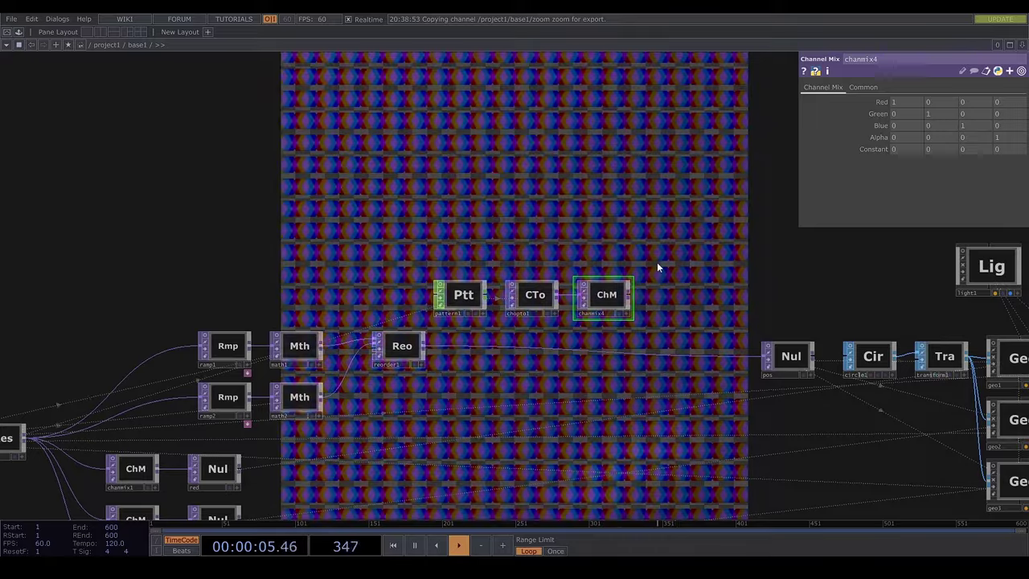
Zero the red, green and blue diagonal values of the new Channel Mix and set Green's first value to 1 so red feeds green.
{"action": "left_click_drag", "start_coordinate": [657, 262], "coordinate": [417, 262]}
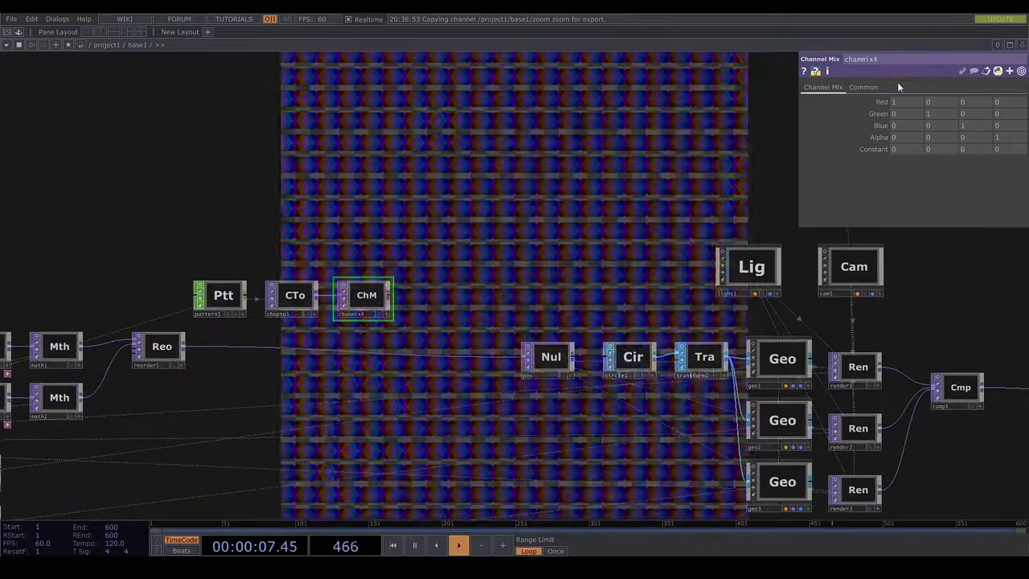
{"action": "left_click", "coordinate": [907, 104]}
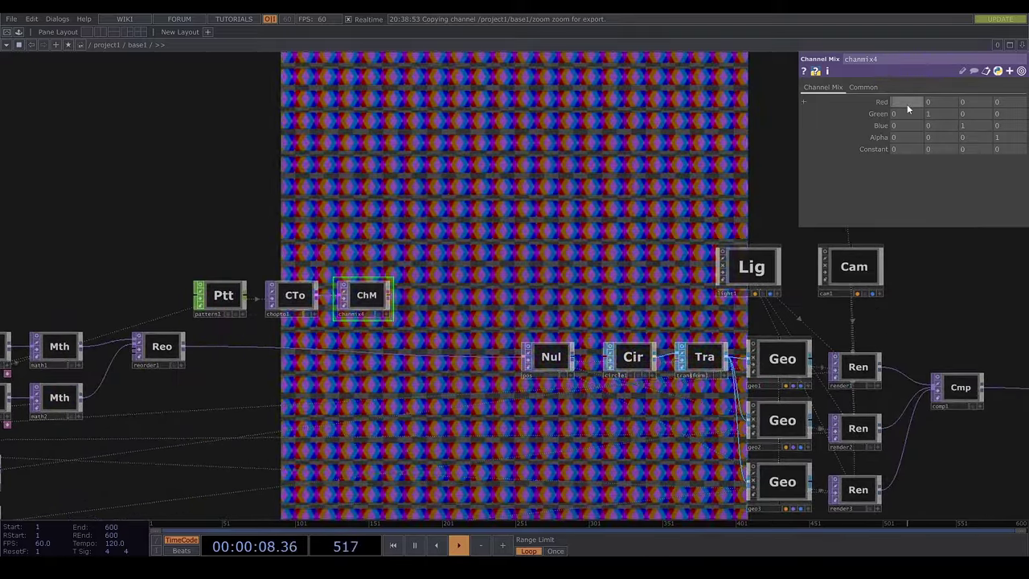
{"action": "type", "text": "0"}
{"action": "left_click", "coordinate": [948, 117]}
{"action": "type", "text": "0"}
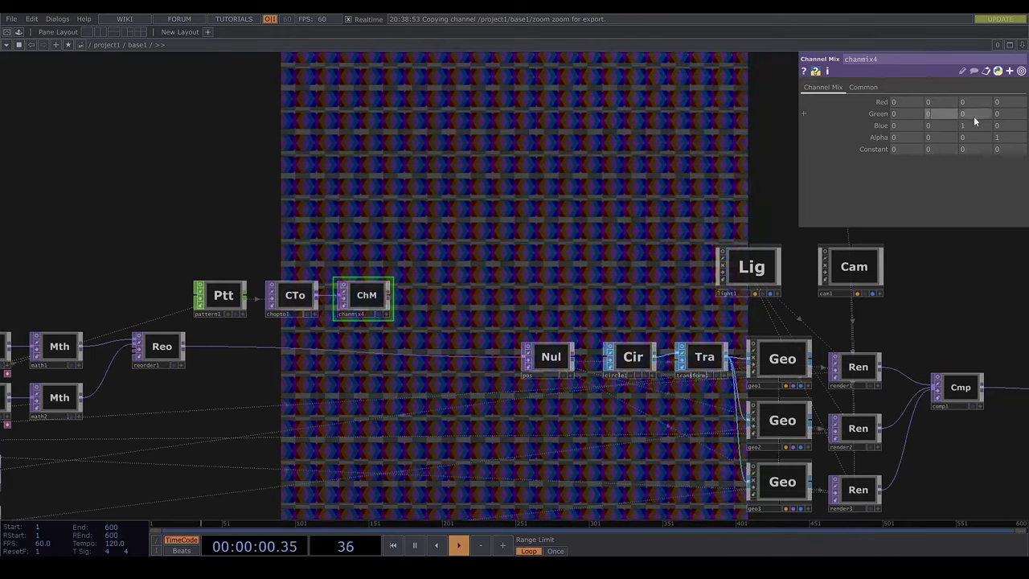
{"action": "left_click", "coordinate": [976, 125]}
{"action": "type", "text": "0"}
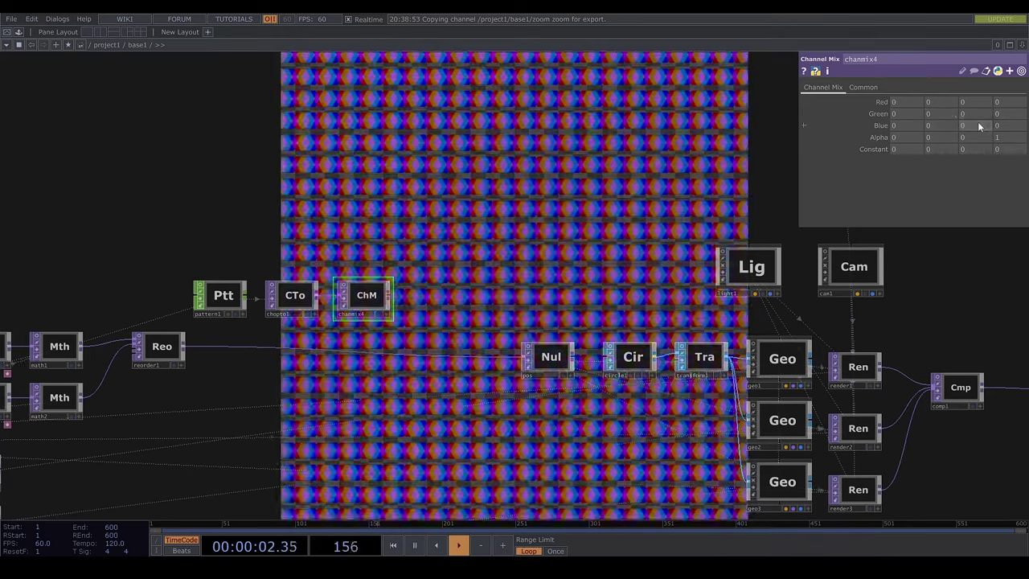
{"action": "left_click", "coordinate": [916, 113]}
{"action": "type", "text": "1"}
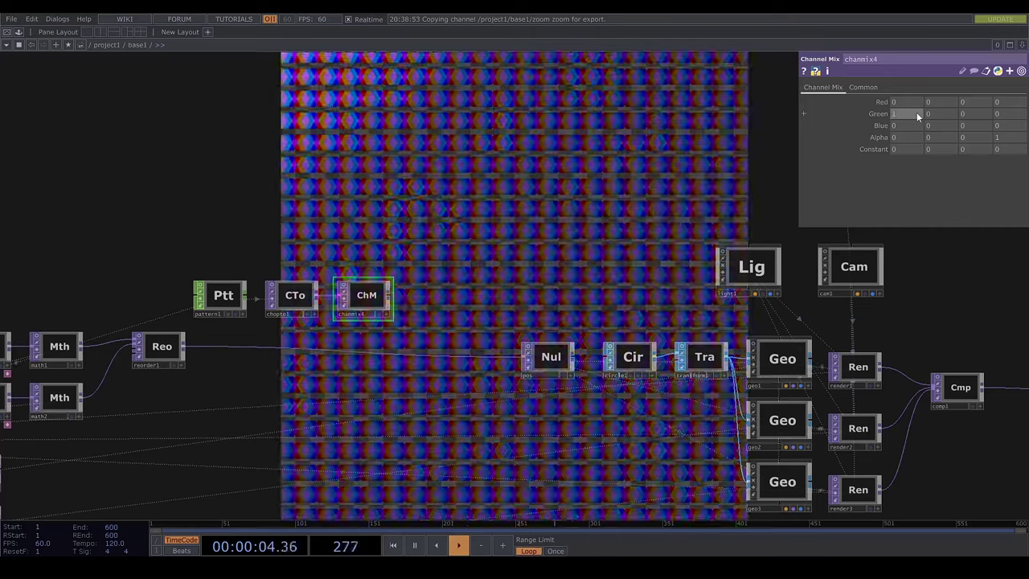
{"action": "key", "text": "Return"}
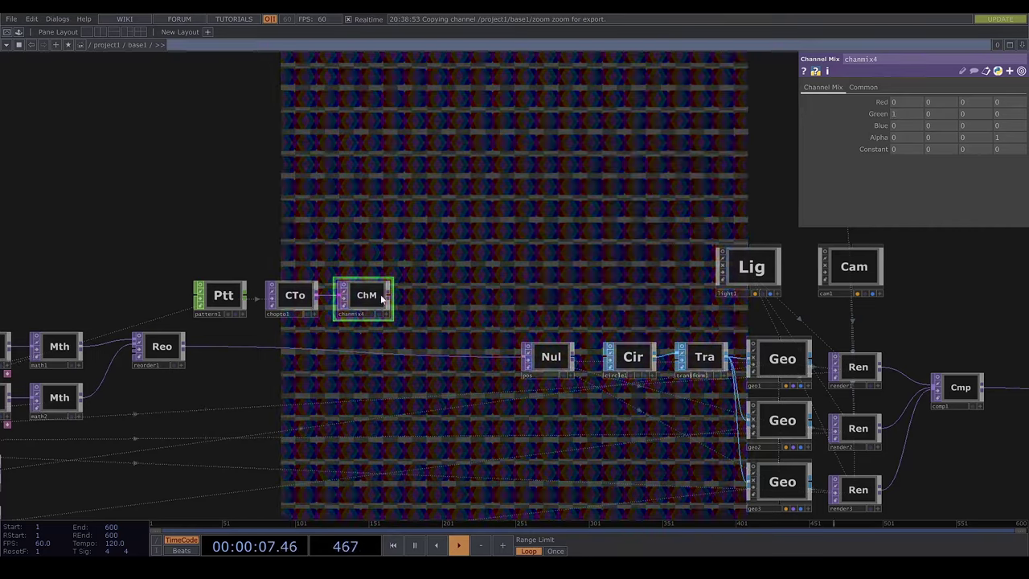
Append a Fit TOP after the new Channel Mix and set its fit mode to Fill.
{"action": "key", "text": "Tab"}
{"action": "type", "text": "fit"}
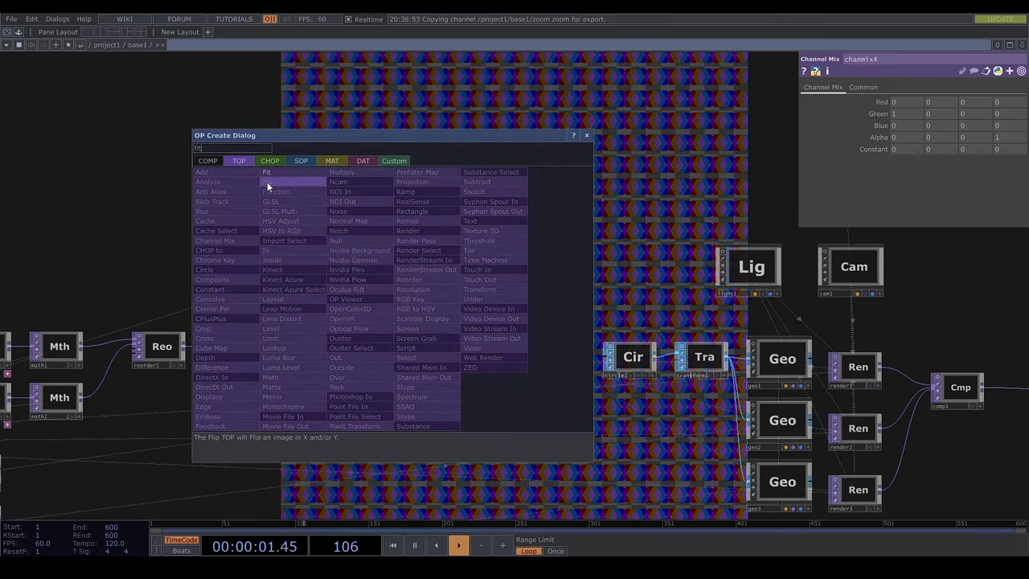
{"action": "key", "text": "Return"}
{"action": "left_click", "coordinate": [430, 297]}
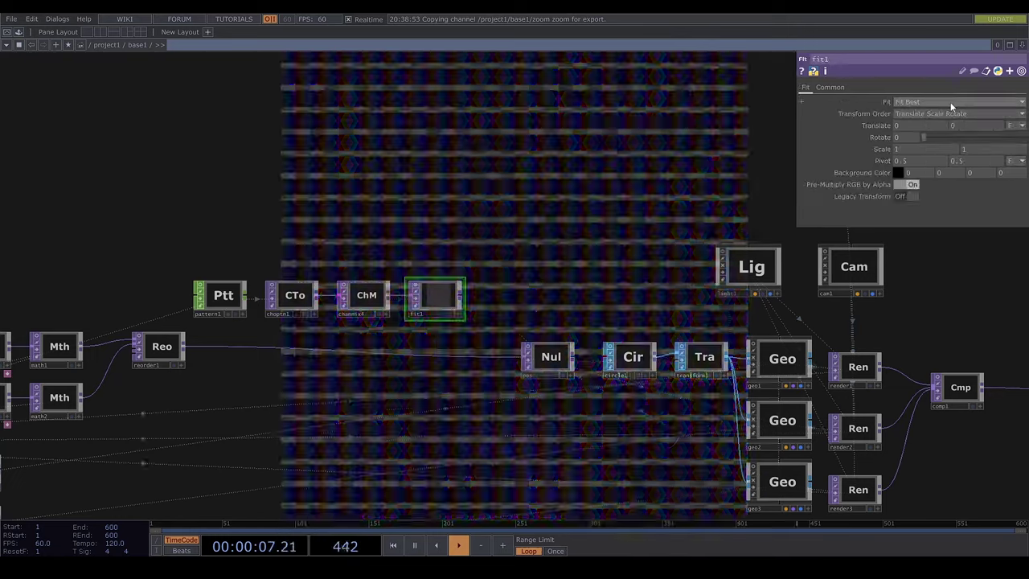
{"action": "left_click", "coordinate": [951, 102]}
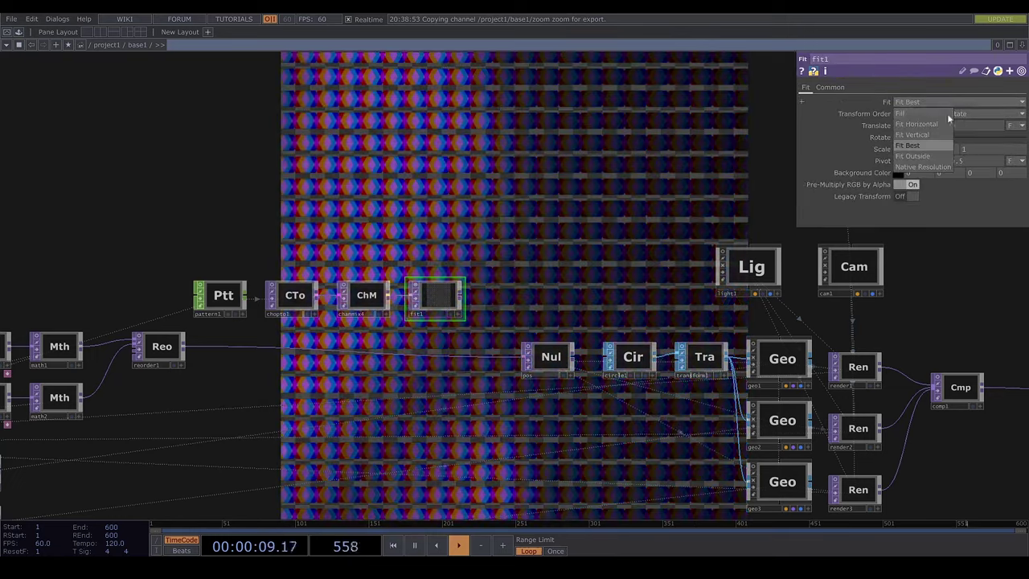
{"action": "left_click", "coordinate": [922, 113]}
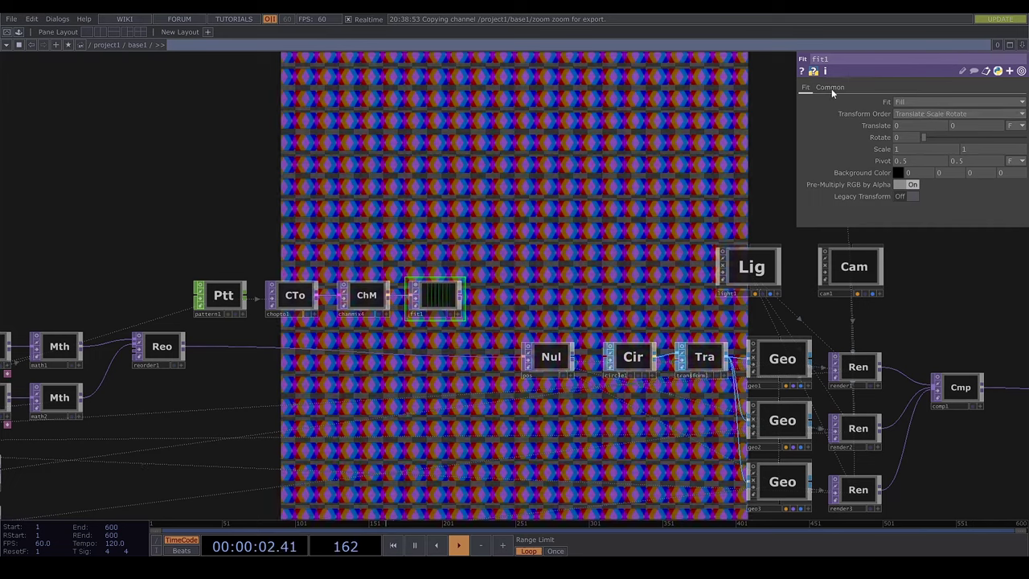
Drive the Fit TOP's resolution width with an expression referencing the width of op('res1').
{"action": "left_click", "coordinate": [830, 87]}
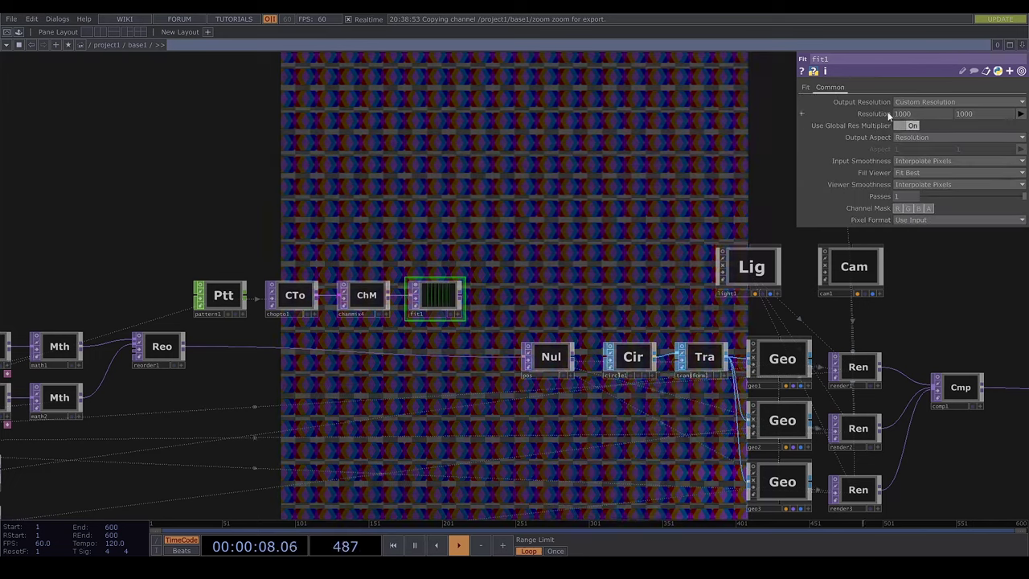
{"action": "left_click", "coordinate": [838, 116]}
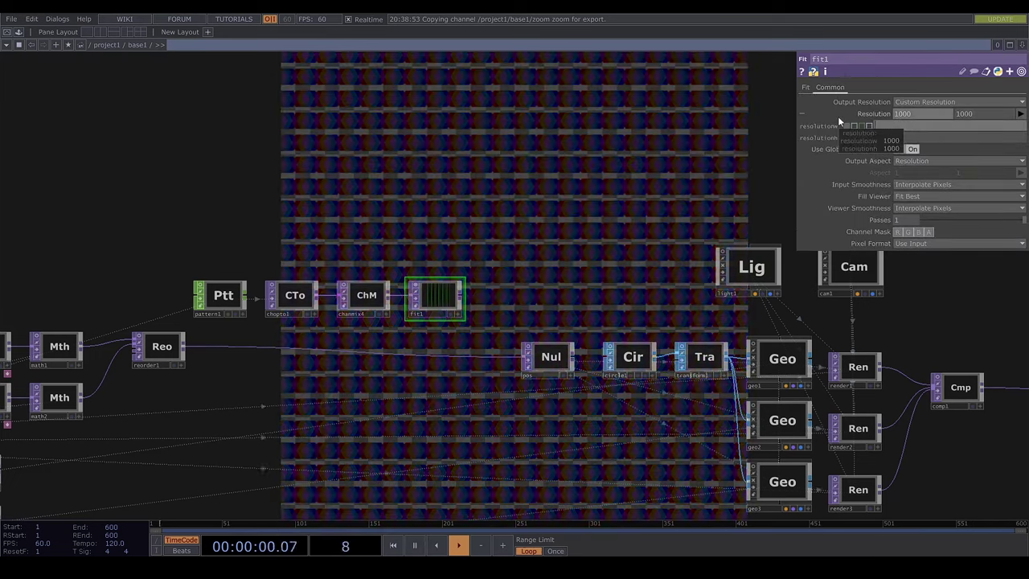
{"action": "type", "text": "op('res"}
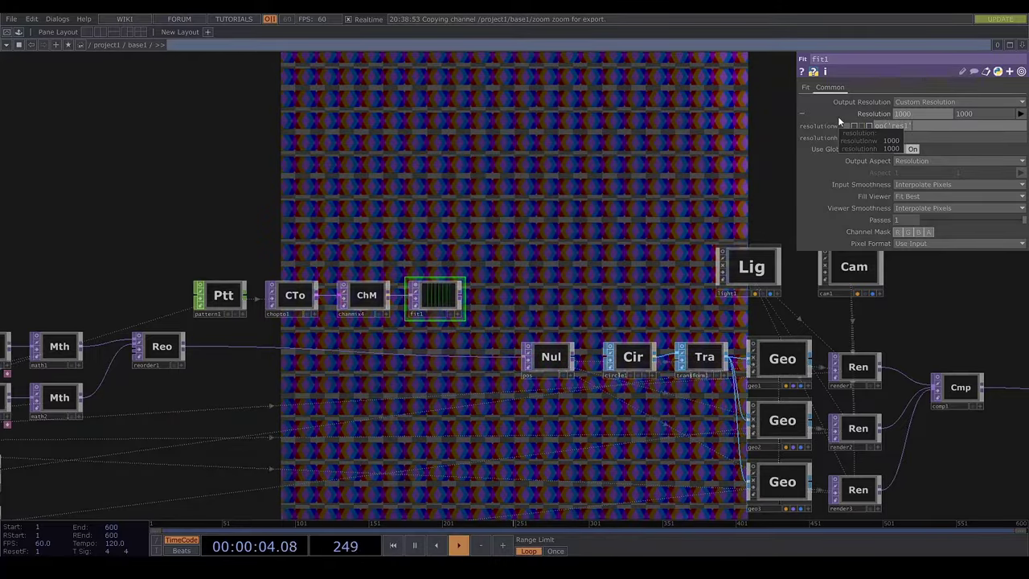
{"action": "type", "text": "1').wid"}
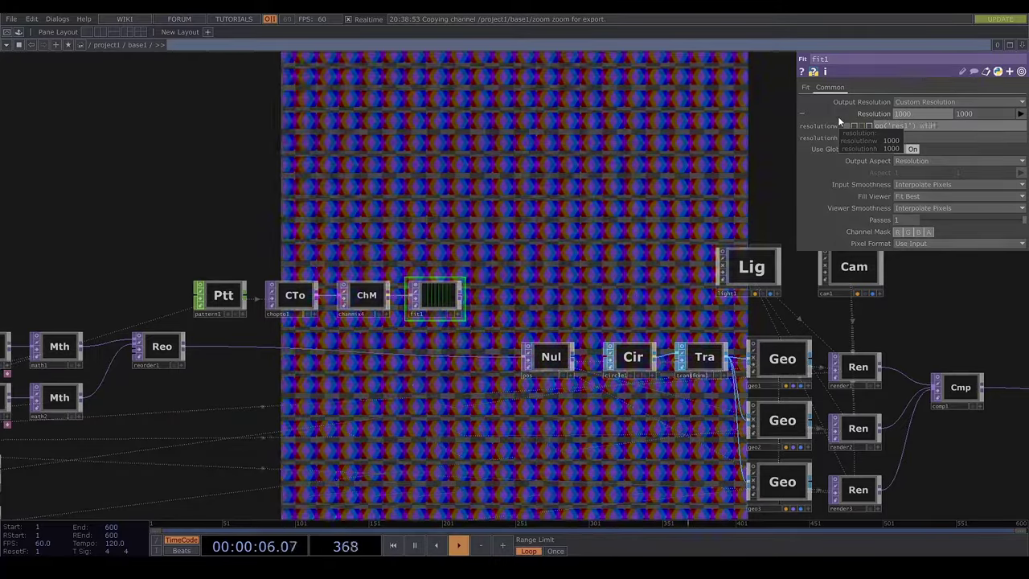
Set fit1's resolution width and height expressions both to op('res1').width.
{"action": "type", "text": "th"}
{"action": "key", "text": "Return"}
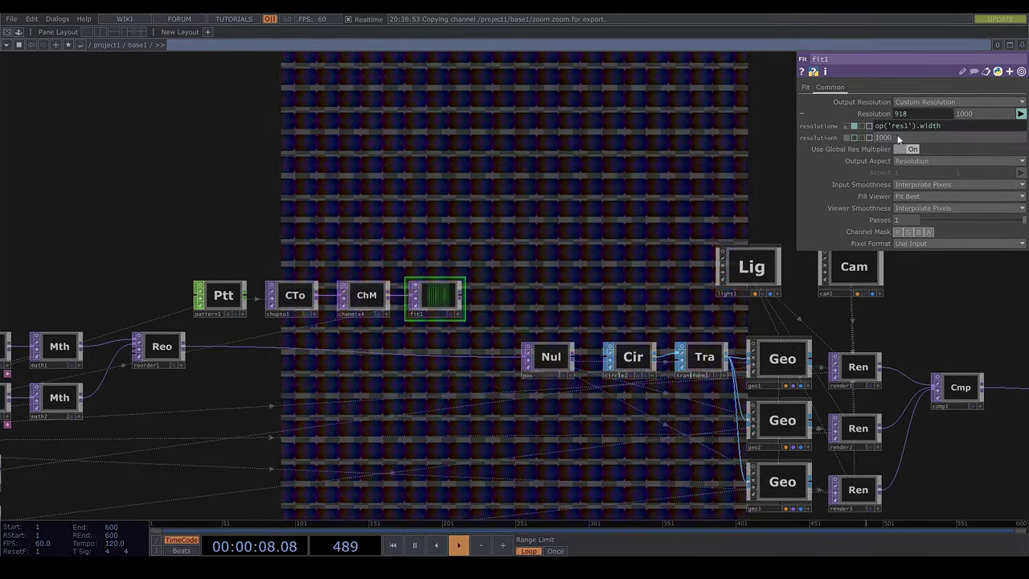
{"action": "left_click", "coordinate": [871, 136]}
{"action": "type", "text": "op('res1"}
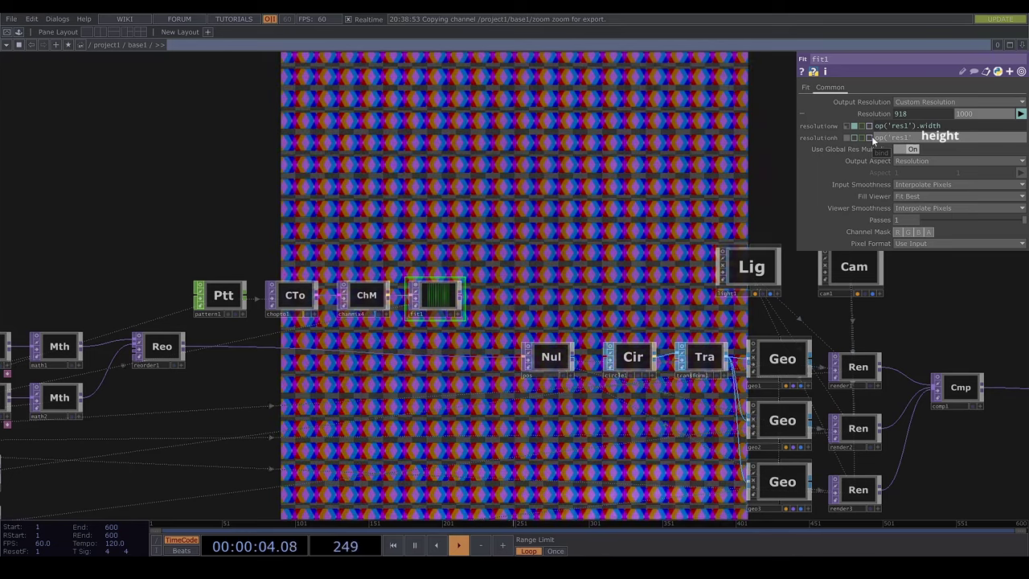
{"action": "type", "text": "').width"}
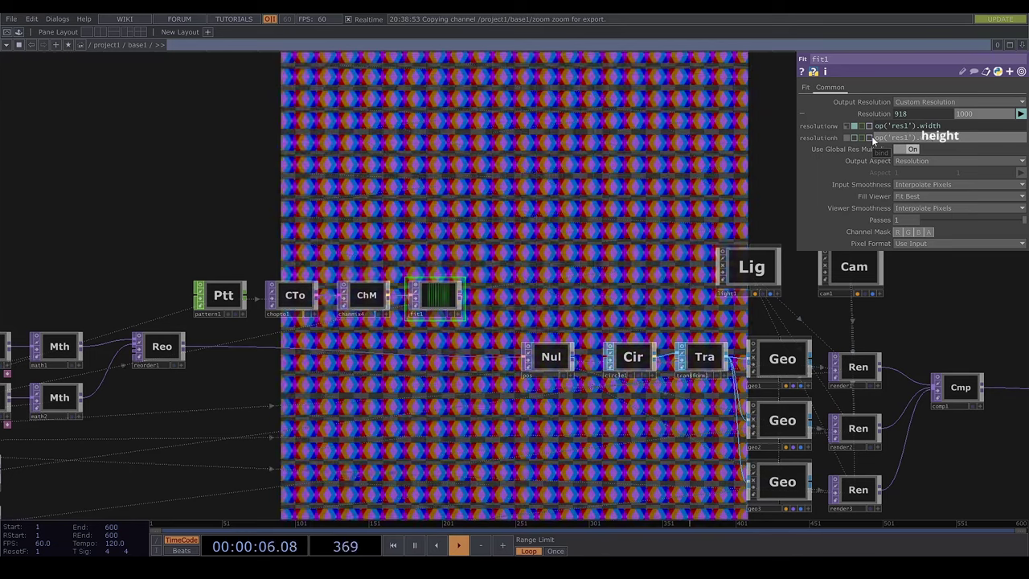
{"action": "key", "text": "Return"}
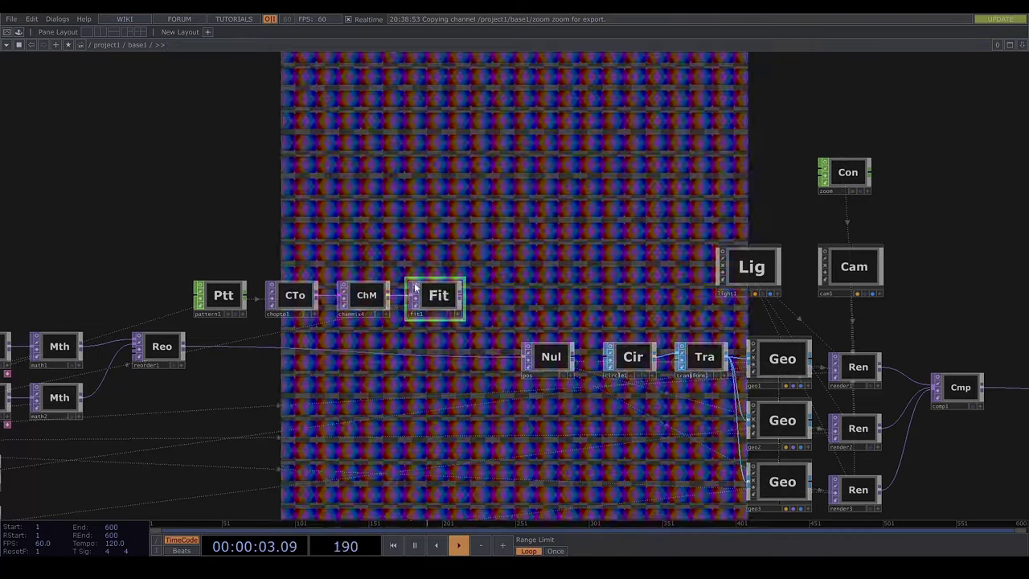
Add a Level TOP directly after fit1, connected to its output.
{"action": "left_click", "coordinate": [453, 319]}
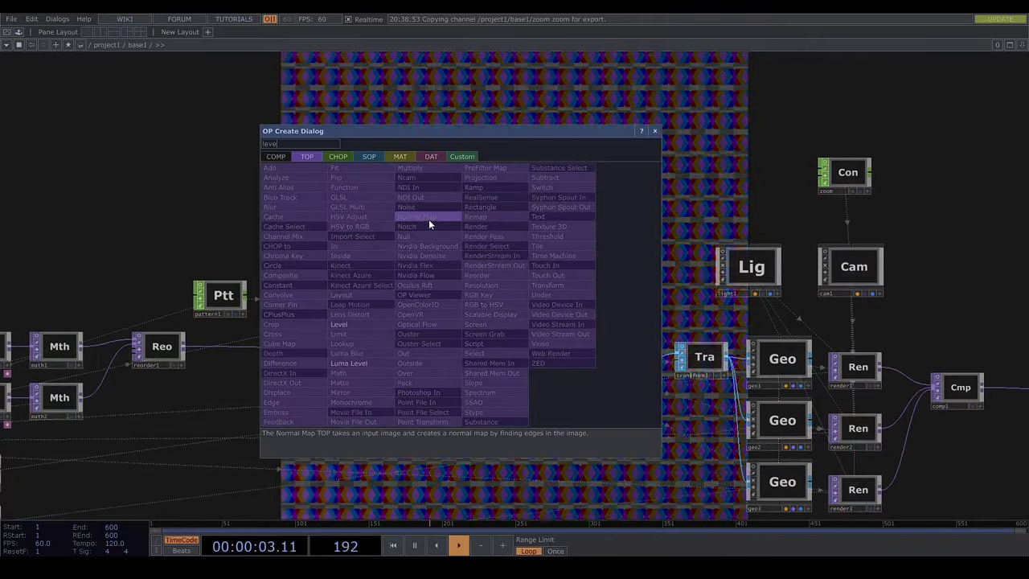
{"action": "left_click", "coordinate": [370, 324]}
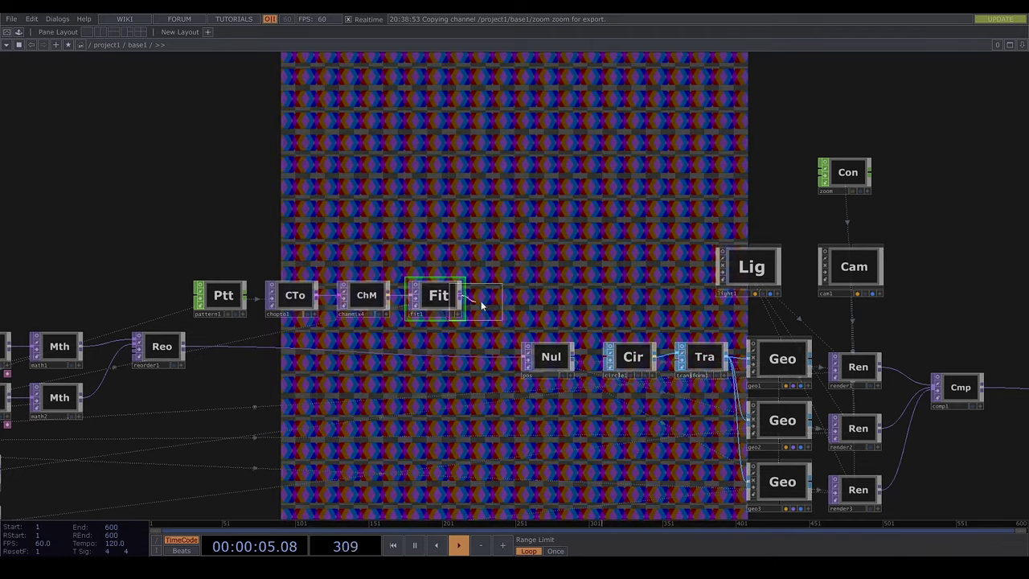
{"action": "left_click", "coordinate": [484, 300]}
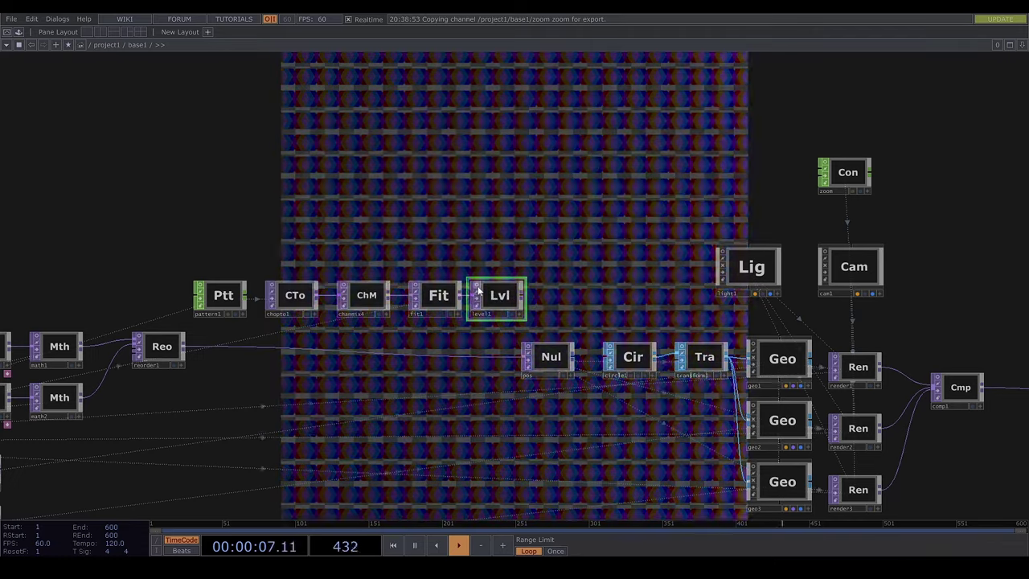
Set Brightness 1 of level1 to 0.0003.
{"action": "key", "text": "p"}
{"action": "left_click", "coordinate": [875, 141]}
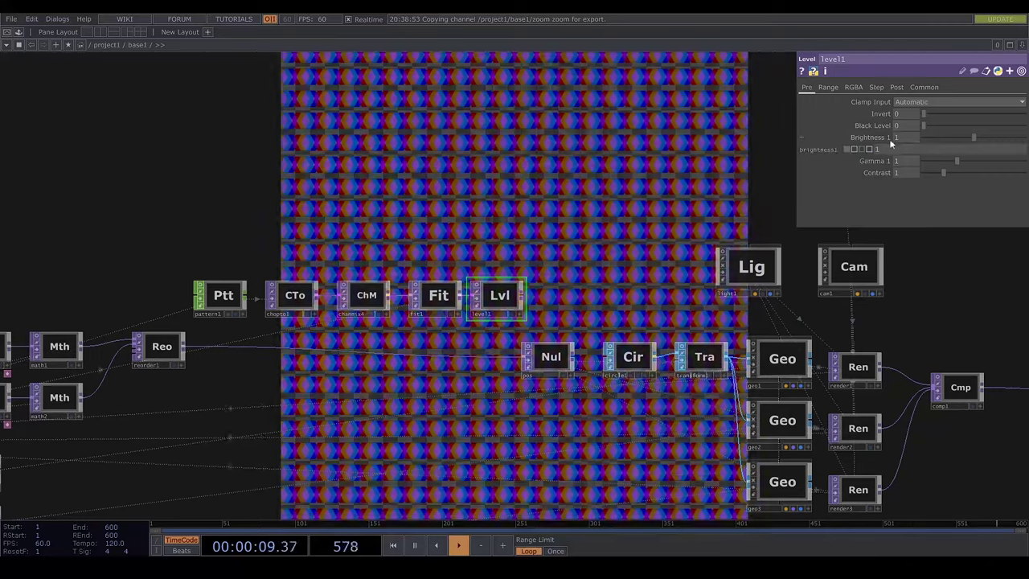
{"action": "left_click", "coordinate": [879, 140]}
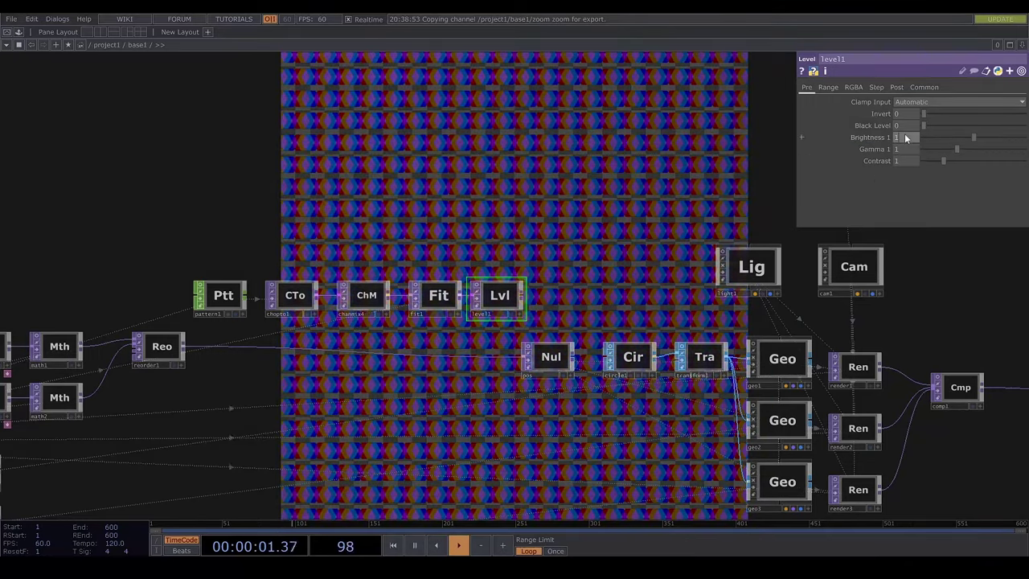
{"action": "left_click", "coordinate": [904, 135]}
{"action": "type", "text": "0.000"}
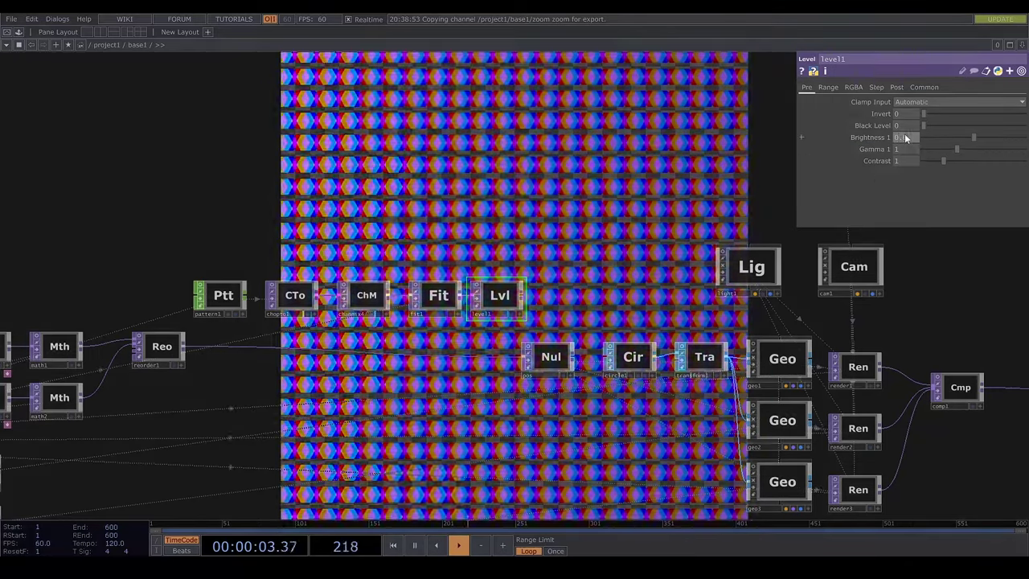
{"action": "type", "text": "3"}
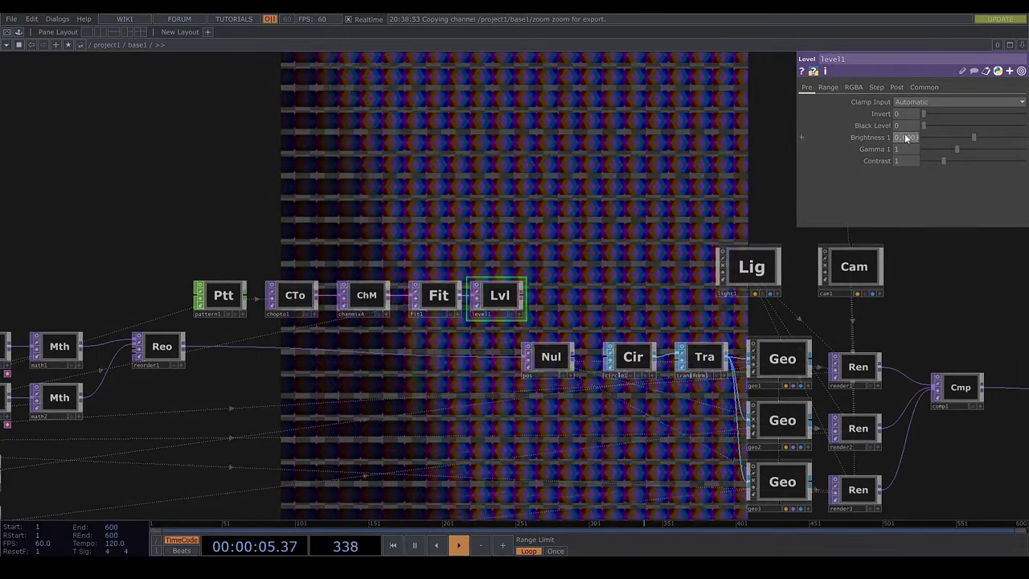
{"action": "key", "text": "Return"}
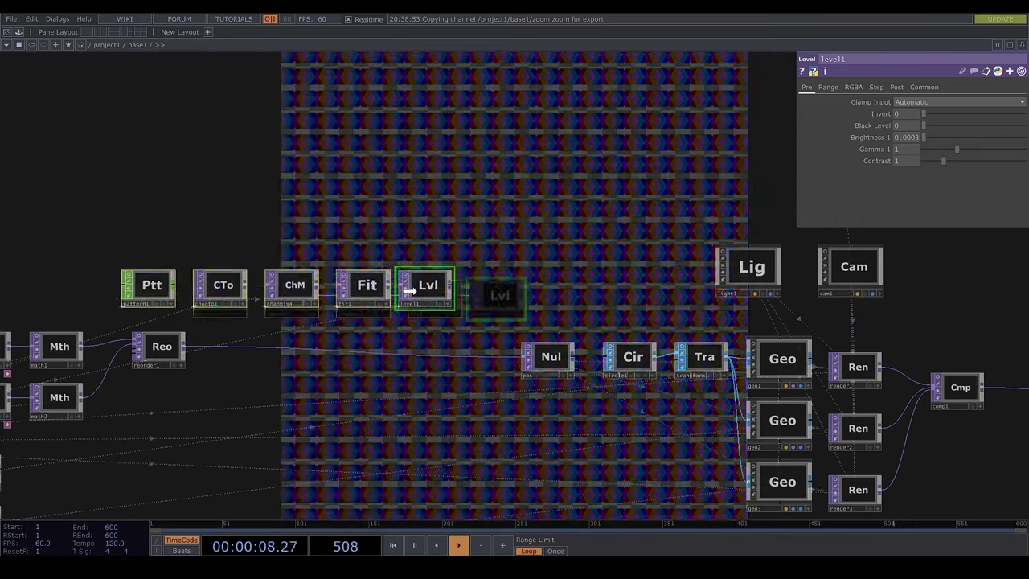
Shift the operator chain from pattern1 to level1 to make room and add a Composite TOP after level1.
{"action": "left_click_drag", "start_coordinate": [408, 291], "coordinate": [398, 290]}
{"action": "right_click", "coordinate": [445, 289]}
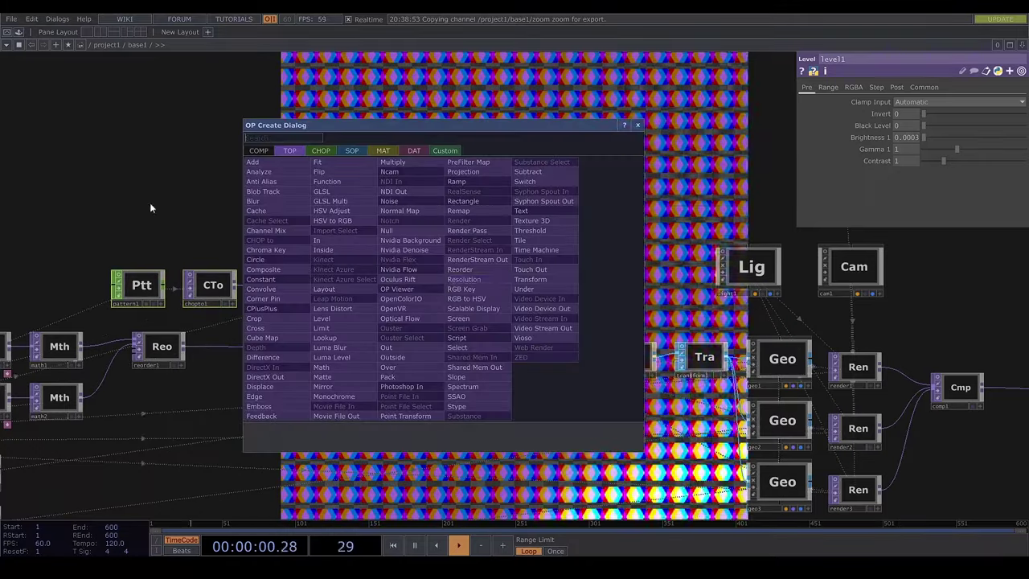
{"action": "key", "text": "Escape"}
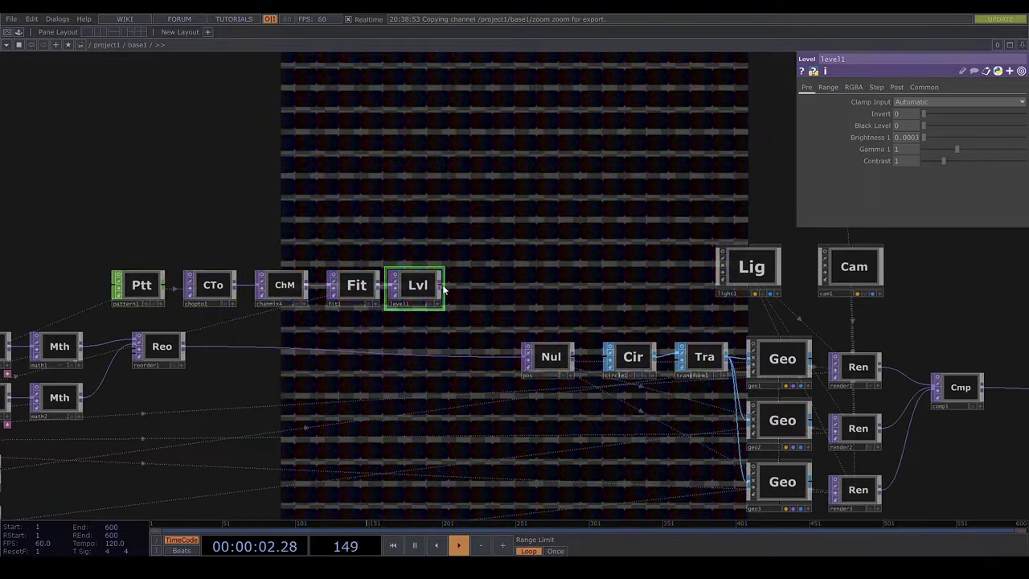
{"action": "right_click", "coordinate": [443, 290]}
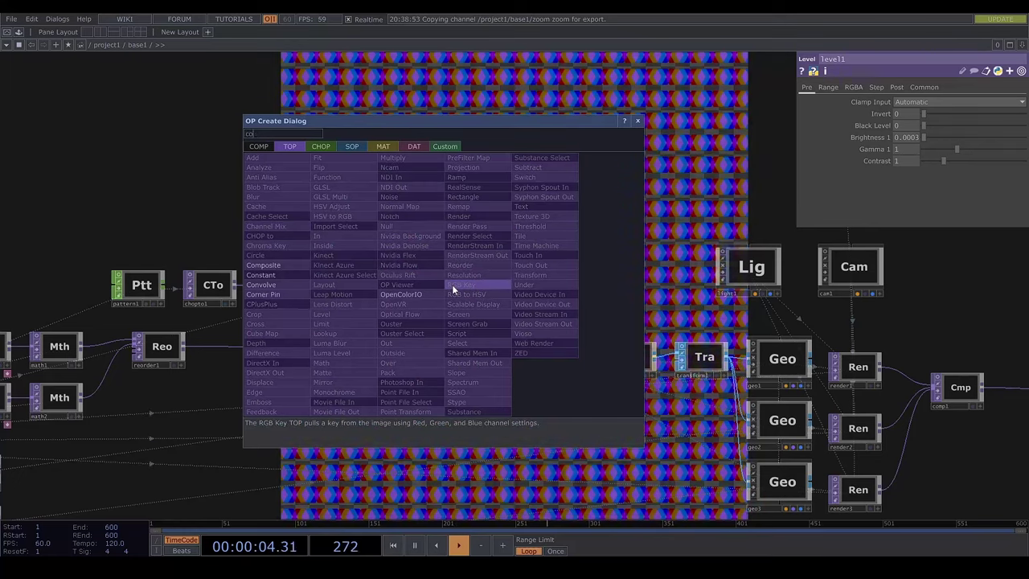
{"action": "key", "text": "Return"}
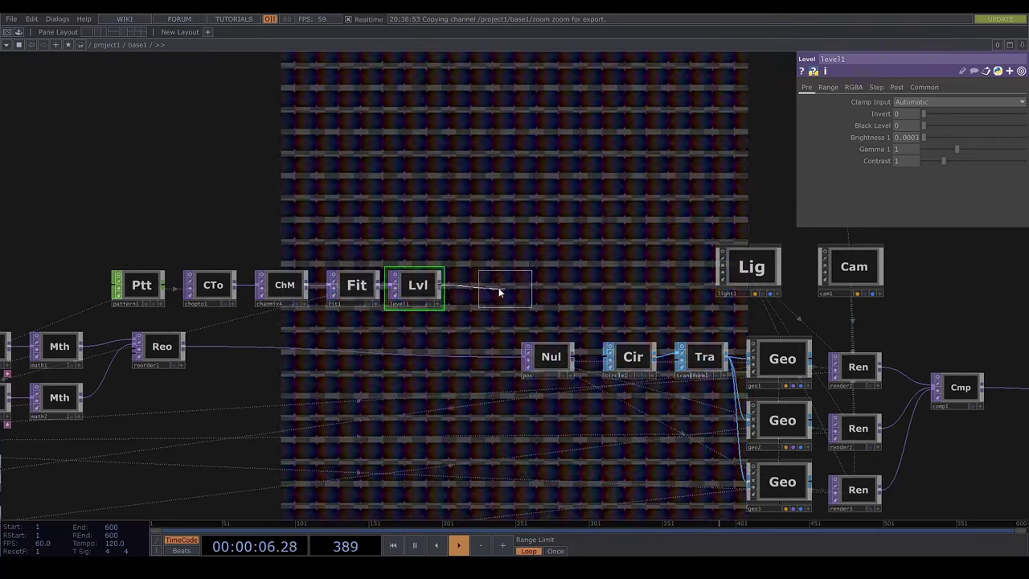
{"action": "left_click", "coordinate": [489, 285]}
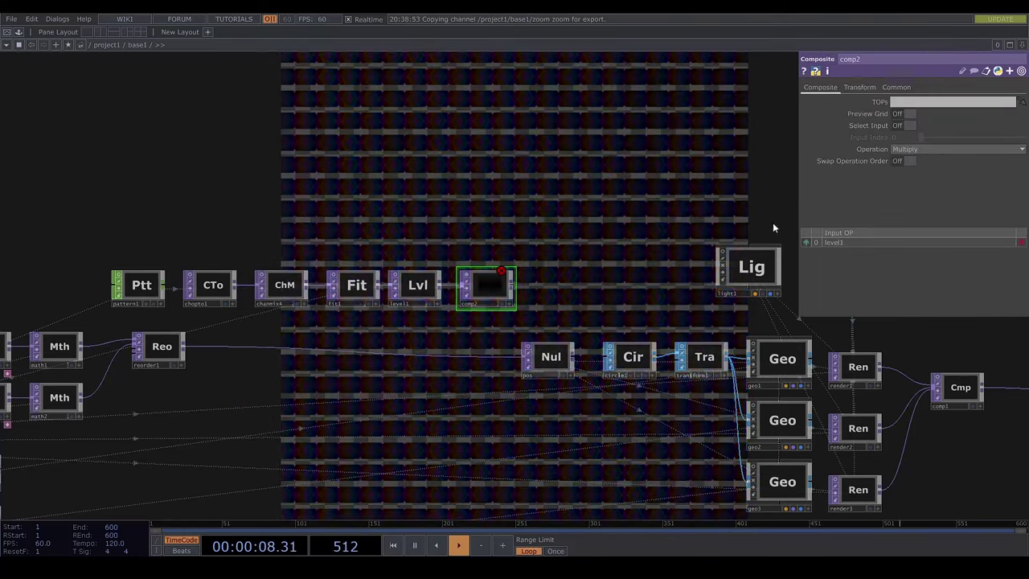
Set the comp2 Composite operation to Add and connect reorder1 as its second input.
{"action": "left_click", "coordinate": [960, 149]}
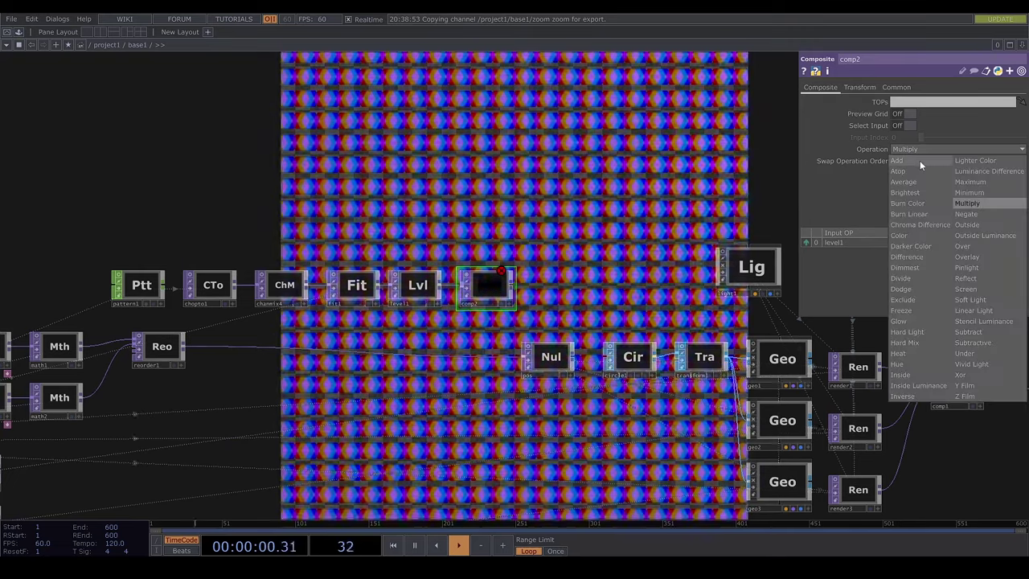
{"action": "left_click", "coordinate": [918, 160]}
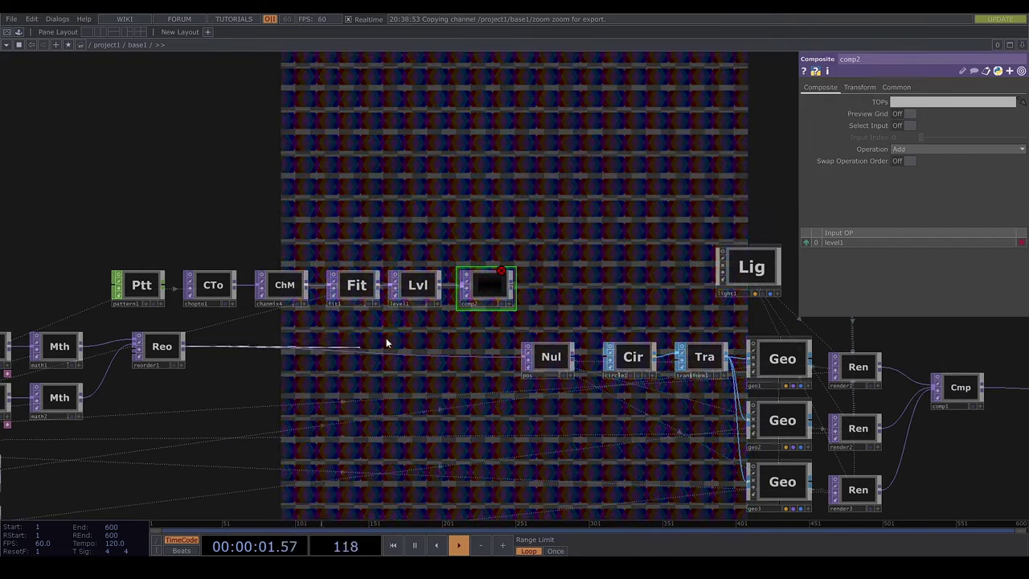
{"action": "left_click_drag", "start_coordinate": [390, 339], "coordinate": [519, 288]}
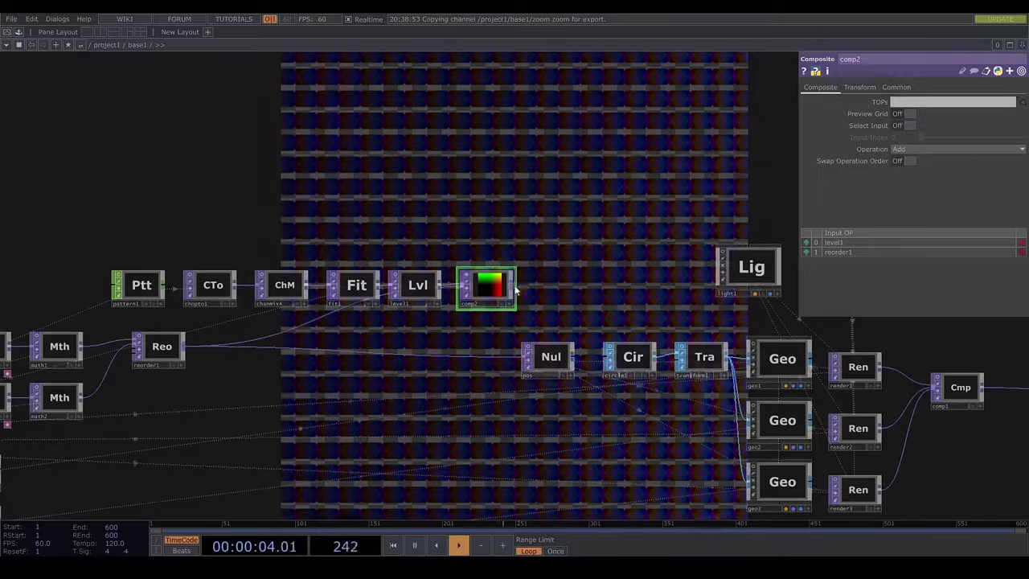
Connect comp2 to the pos Null and reposition comp2 between level1 and the Null.
{"action": "left_click_drag", "start_coordinate": [518, 367], "coordinate": [521, 360]}
{"action": "left_click_drag", "start_coordinate": [488, 292], "coordinate": [482, 312]}
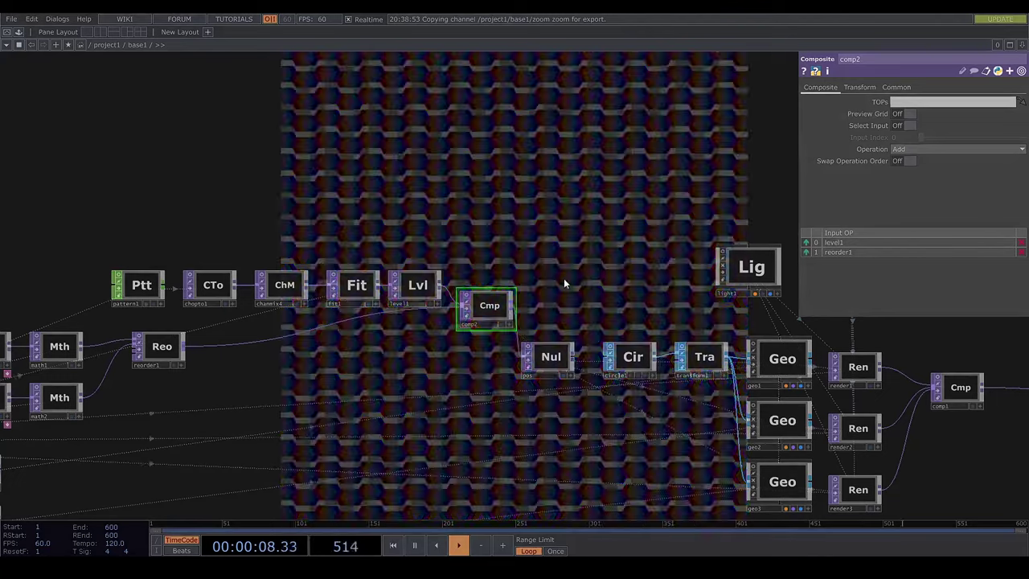
{"action": "left_click_drag", "start_coordinate": [563, 278], "coordinate": [452, 448]}
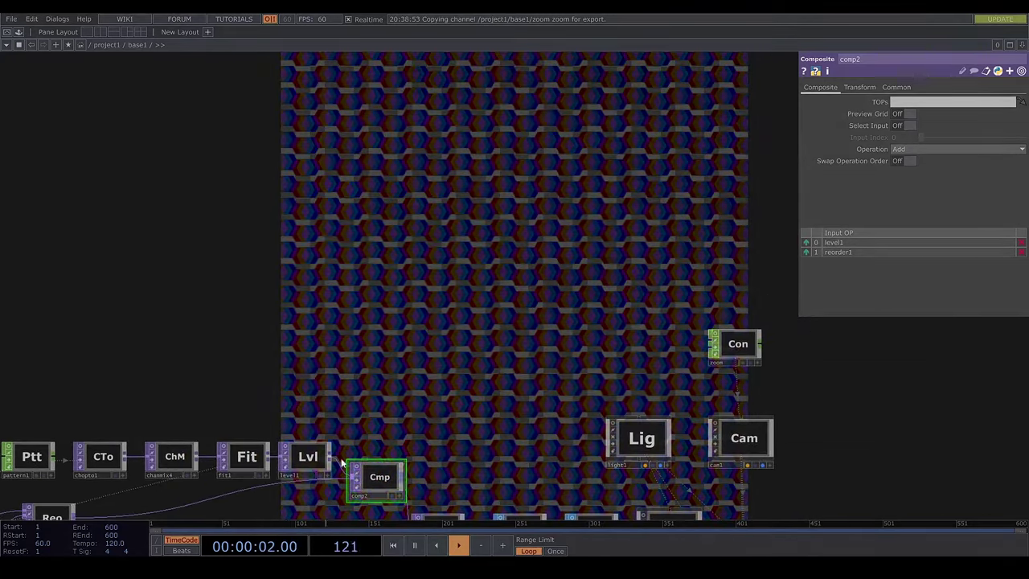
{"action": "left_click_drag", "start_coordinate": [476, 396], "coordinate": [503, 332]}
{"action": "left_click_drag", "start_coordinate": [419, 427], "coordinate": [419, 458]}
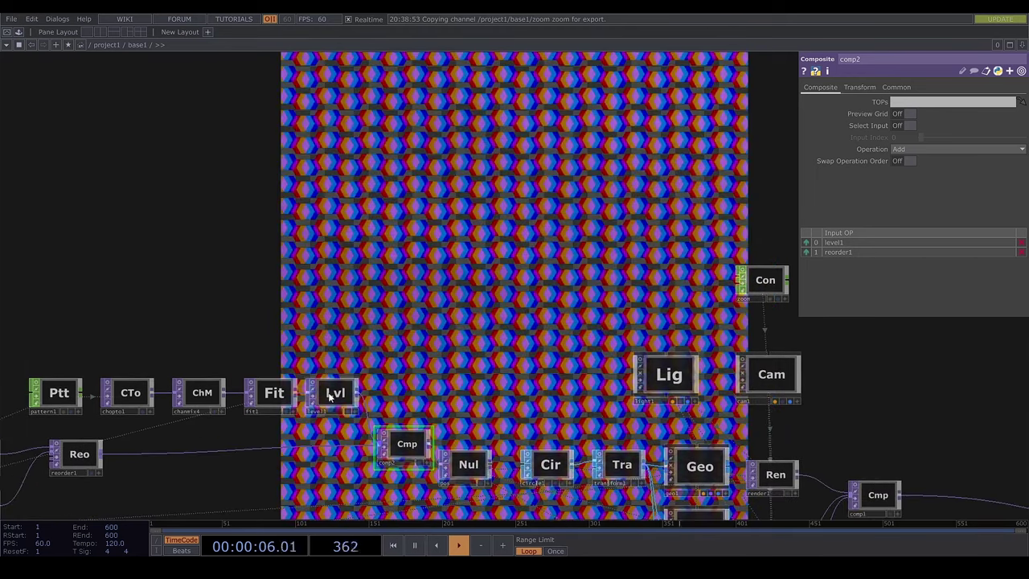
Try other Brightness 1 values on level1 and restore it to 0.0003.
{"action": "left_click", "coordinate": [327, 394]}
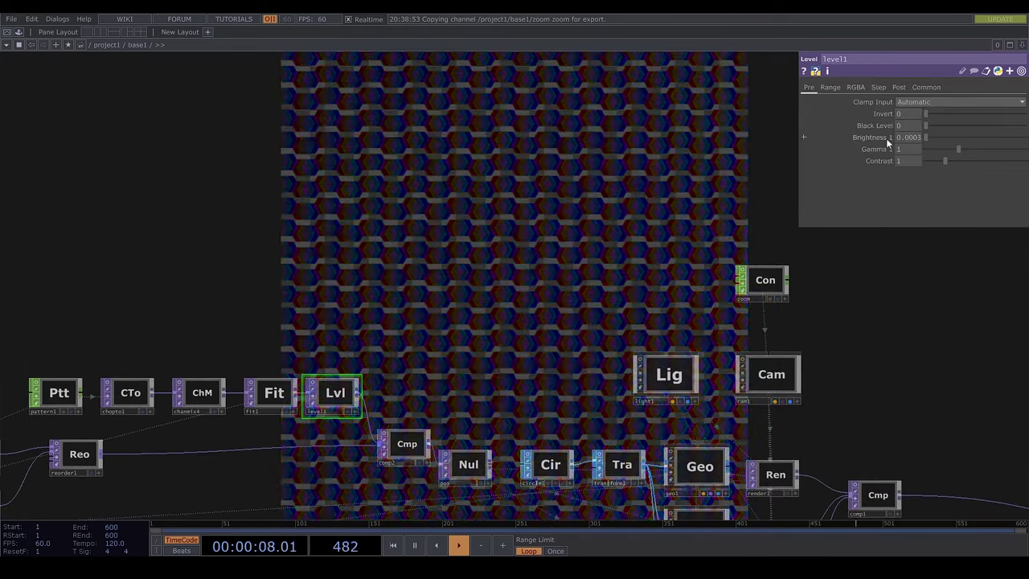
{"action": "left_click", "coordinate": [926, 138]}
{"action": "mouse_move", "coordinate": [926, 139]}
{"action": "left_mouse_down"}
{"action": "mouse_move", "coordinate": [972, 143]}
{"action": "mouse_move", "coordinate": [929, 142]}
{"action": "left_mouse_up"}
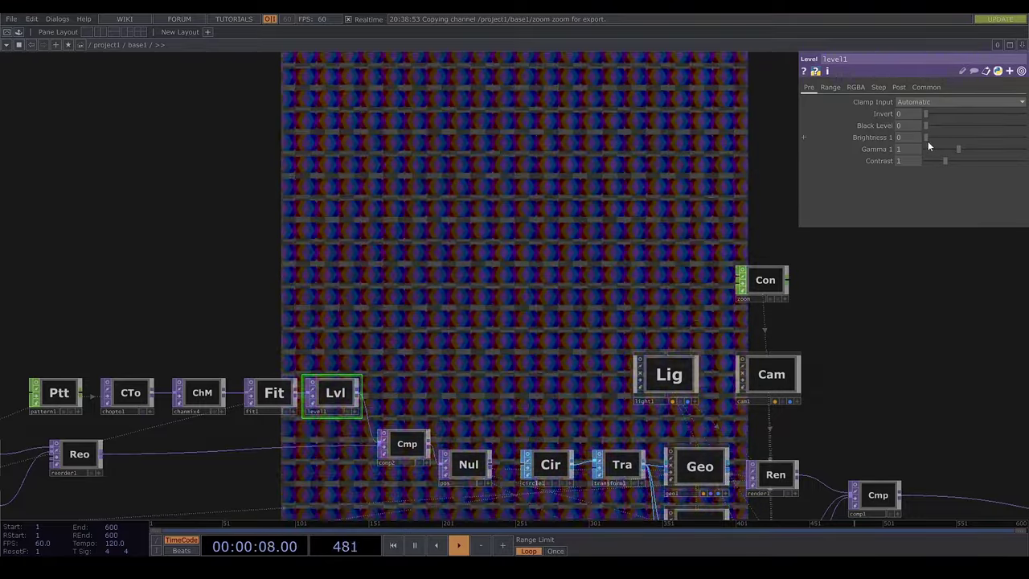
{"action": "left_click", "coordinate": [914, 139]}
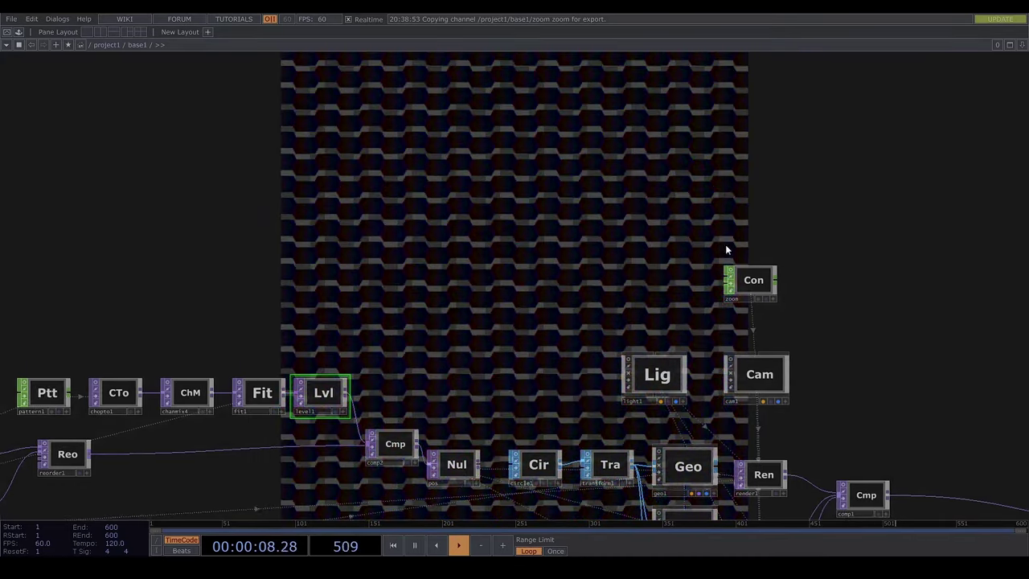
Set the zoom channel of the zoom Constant CHOP to 1.
{"action": "left_click", "coordinate": [748, 280]}
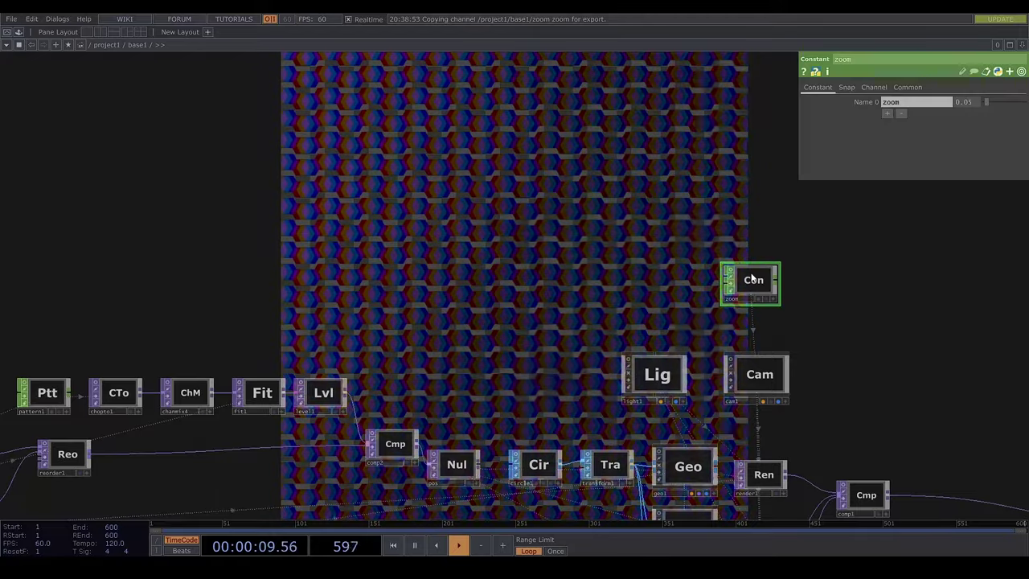
{"action": "left_click_drag", "start_coordinate": [990, 105], "coordinate": [1025, 107]}
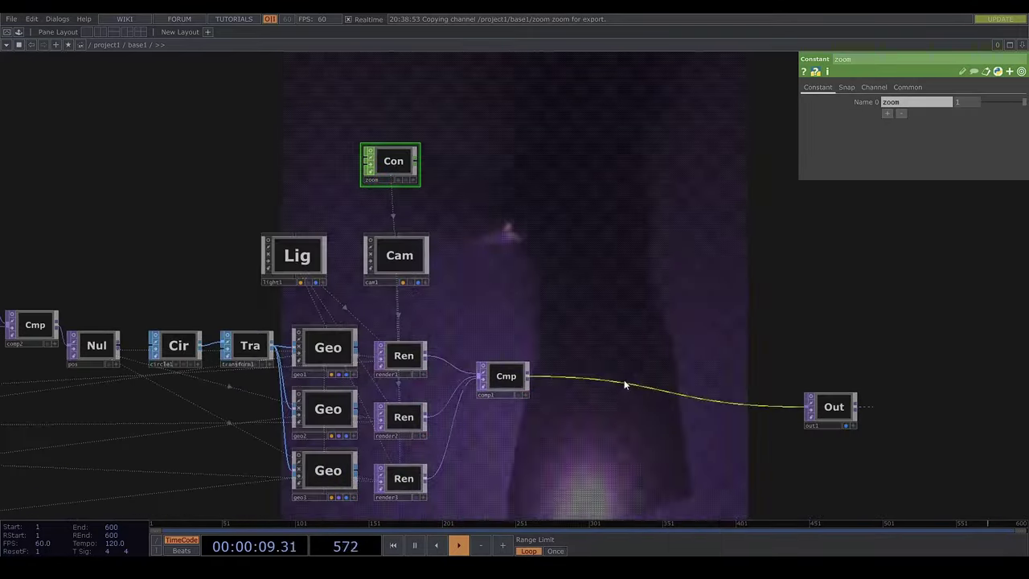
Insert a Transform TOP on the connection between comp1 and out1.
{"action": "right_click", "coordinate": [626, 376]}
{"action": "left_click", "coordinate": [636, 368]}
{"action": "type", "text": "tr"}
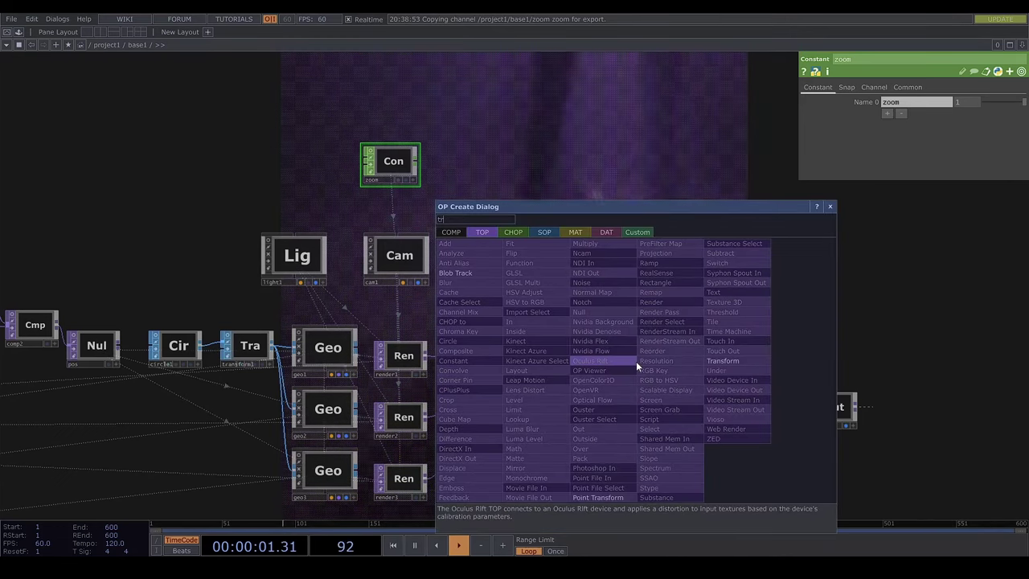
{"action": "left_click", "coordinate": [721, 360]}
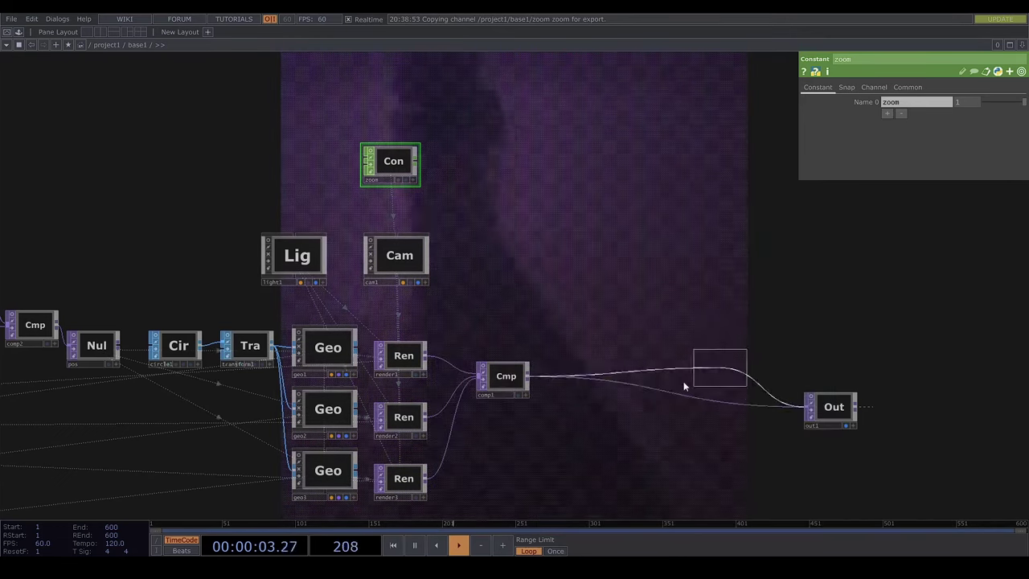
{"action": "left_click", "coordinate": [652, 378]}
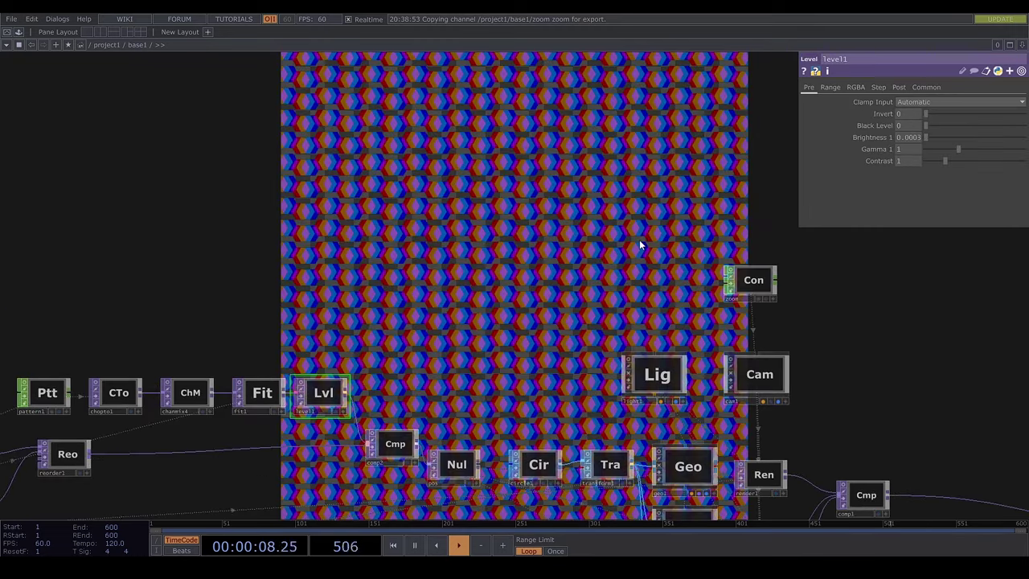
Raise the zoom value of the Constant CHOP in base2 to about 0.99.
{"action": "key", "text": "p"}
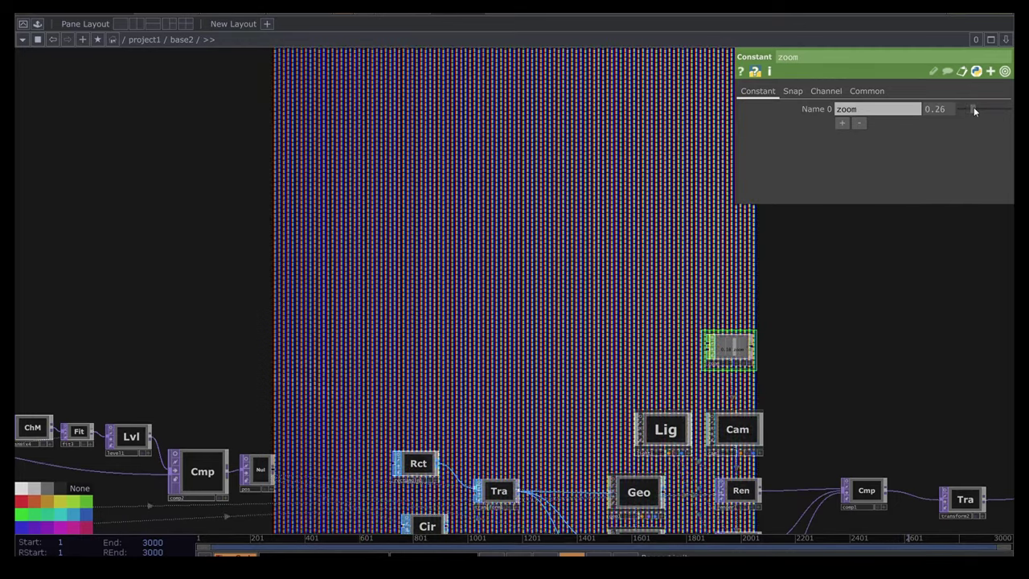
{"action": "left_click_drag", "start_coordinate": [973, 110], "coordinate": [1009, 108]}
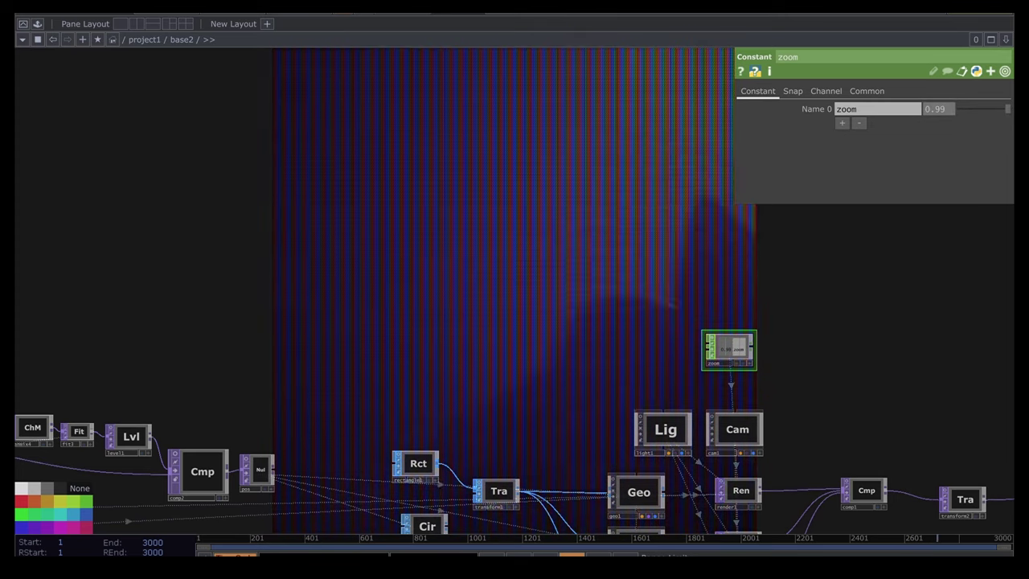
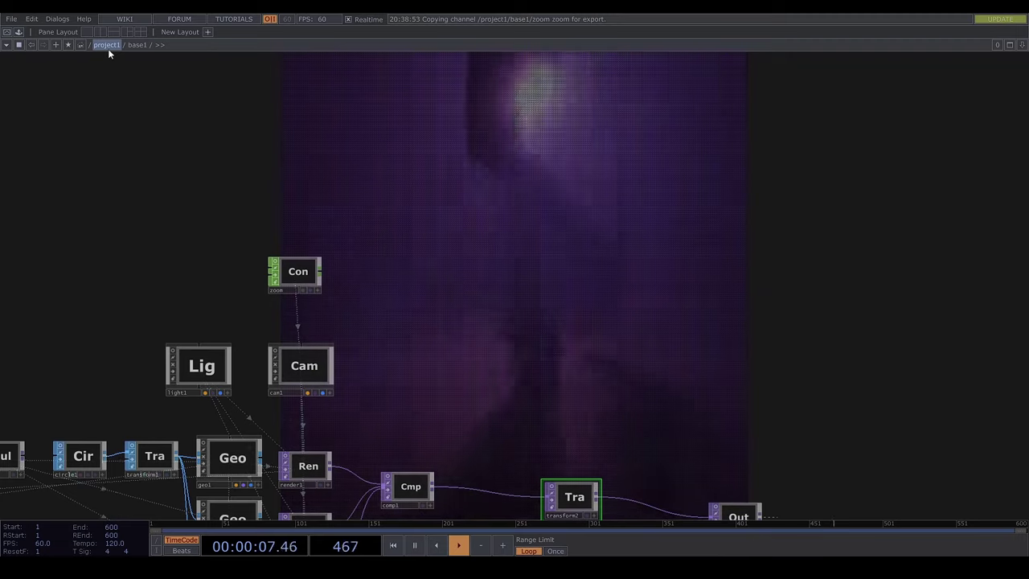
Return to the project1 network and open the Component Editor for base1.
{"action": "left_click", "coordinate": [108, 47]}
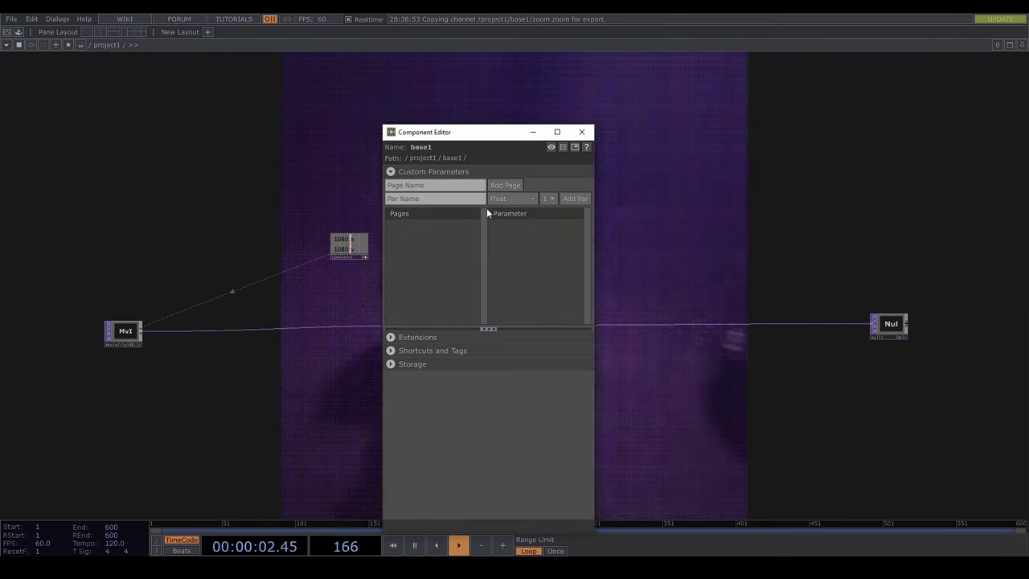
Add a float custom parameter named Zoom to base1.
{"action": "left_click", "coordinate": [413, 199]}
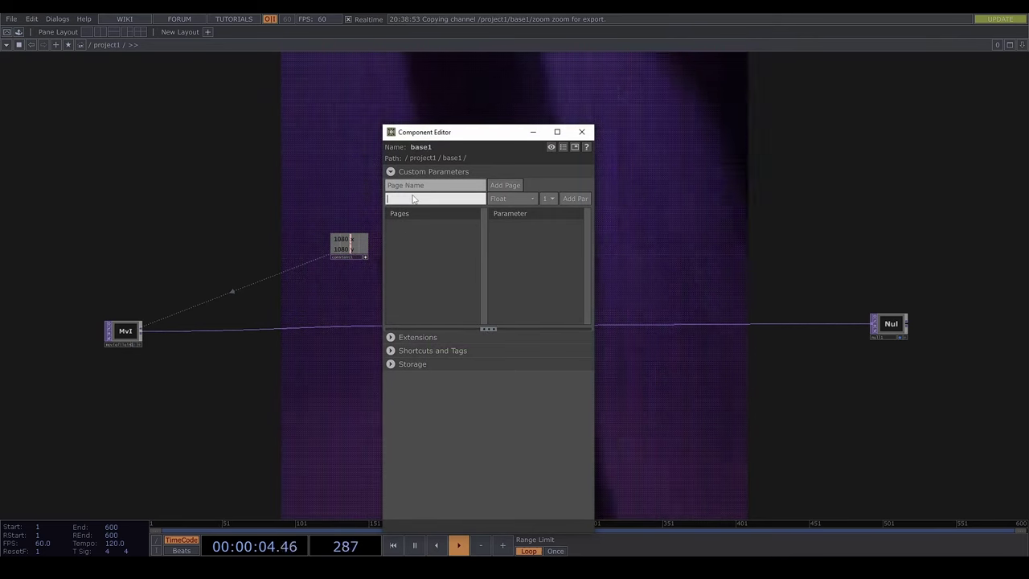
{"action": "type", "text": "Zoom"}
{"action": "key", "text": "Return"}
{"action": "left_click", "coordinate": [573, 198]}
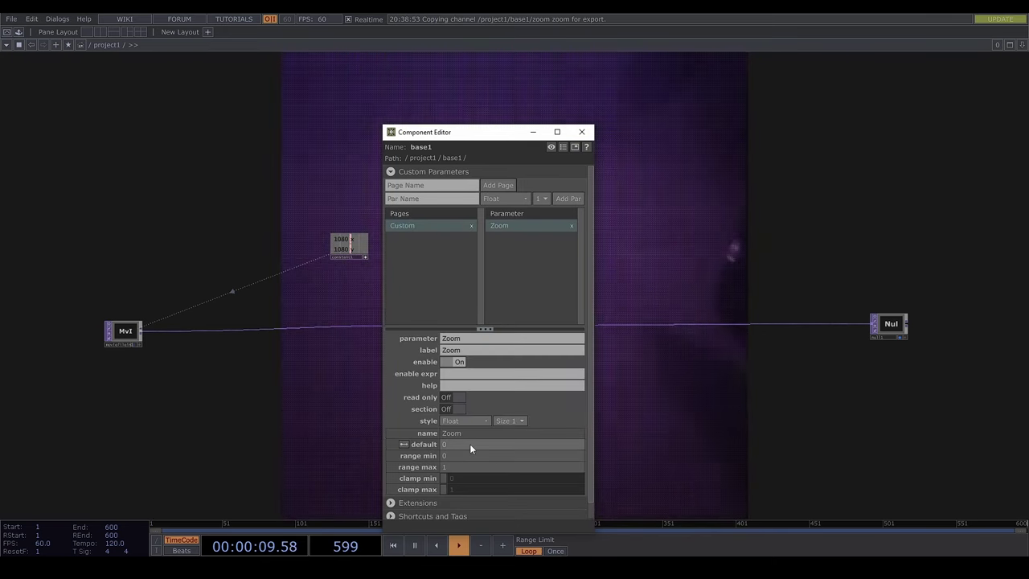
Add a float custom parameter named density to base1.
{"action": "left_click", "coordinate": [448, 200]}
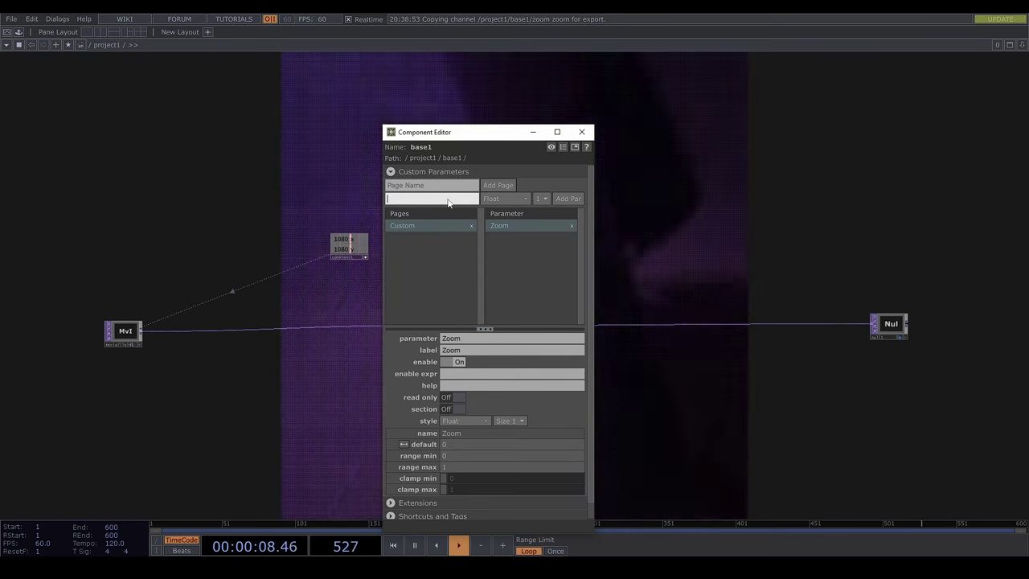
{"action": "type", "text": "density"}
{"action": "key", "text": "Return"}
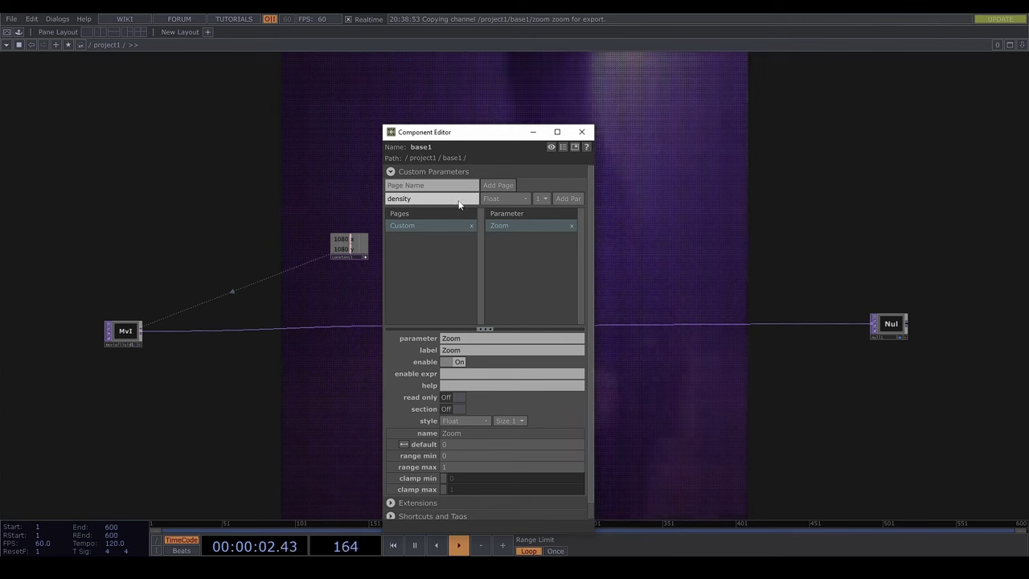
{"action": "left_click", "coordinate": [559, 198]}
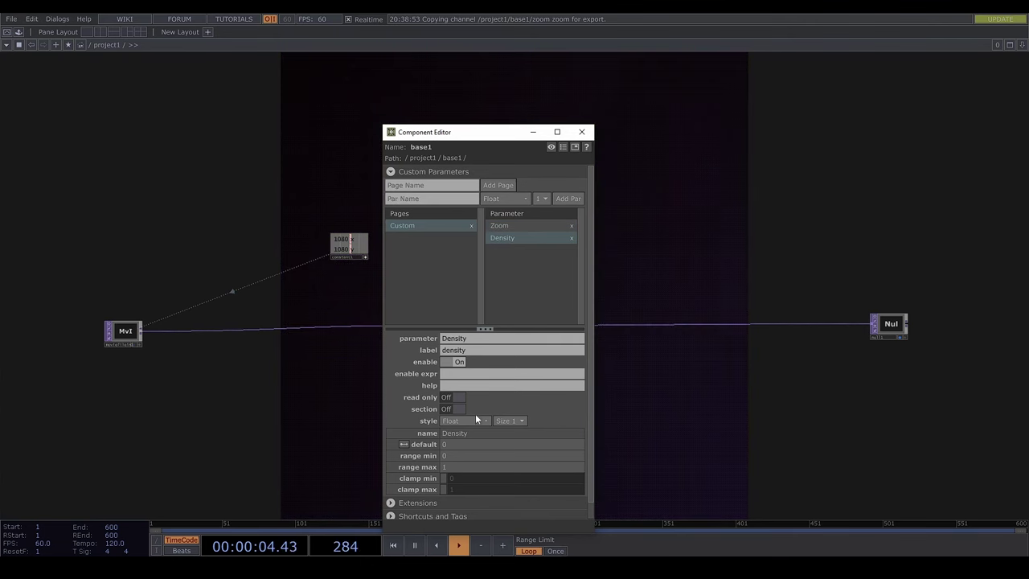
Set the density parameter's default to 0.85 and its range minimum to 0.1.
{"action": "left_click", "coordinate": [465, 444]}
{"action": "type", "text": "0."}
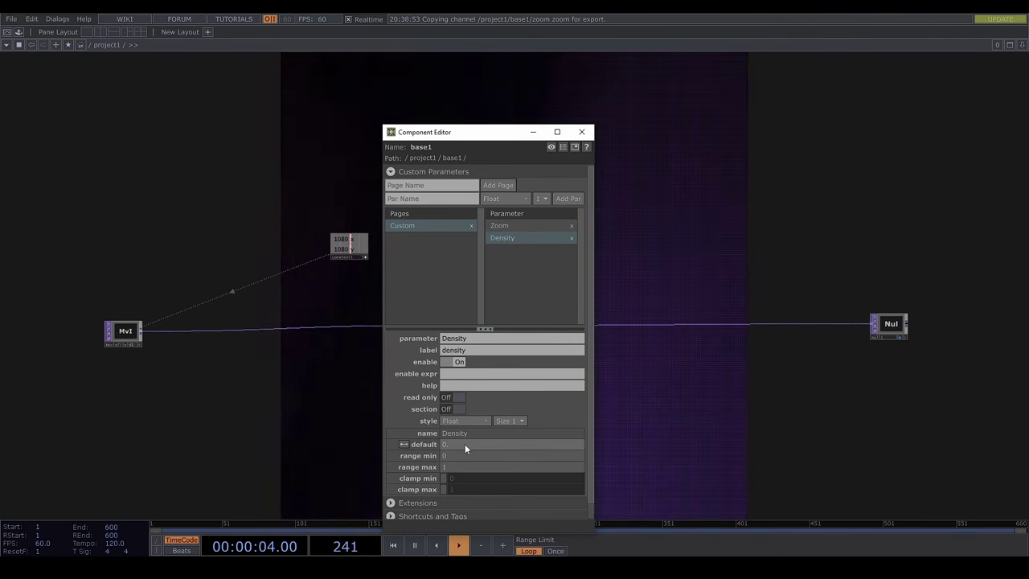
{"action": "type", "text": "85"}
{"action": "key", "text": "Return"}
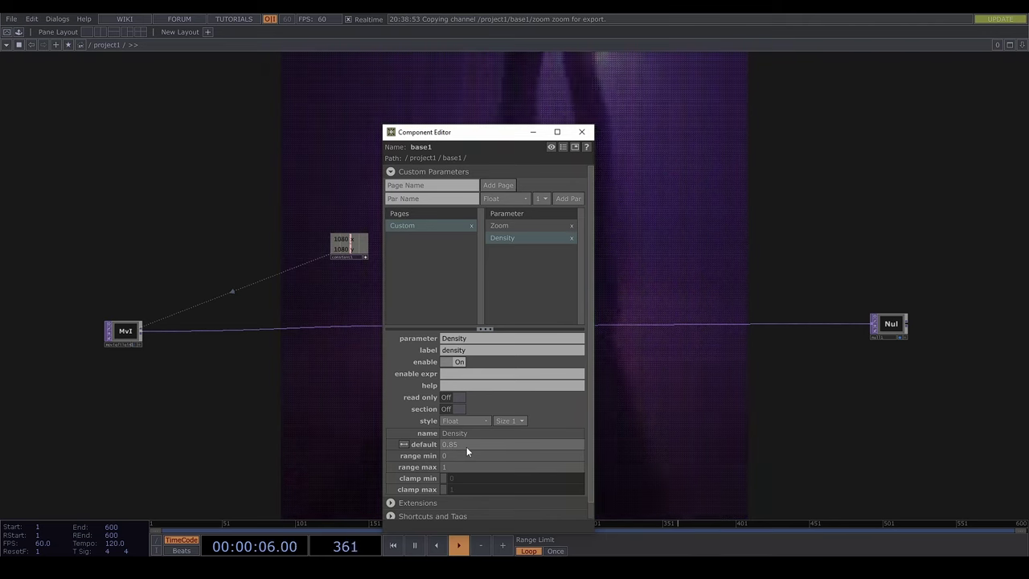
{"action": "left_click", "coordinate": [464, 454]}
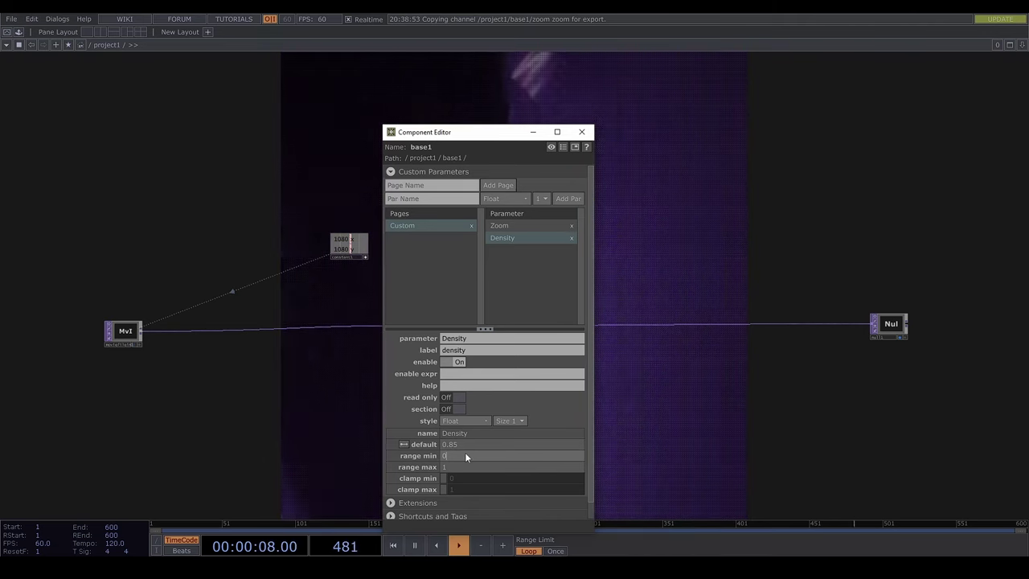
{"action": "type", "text": ".1"}
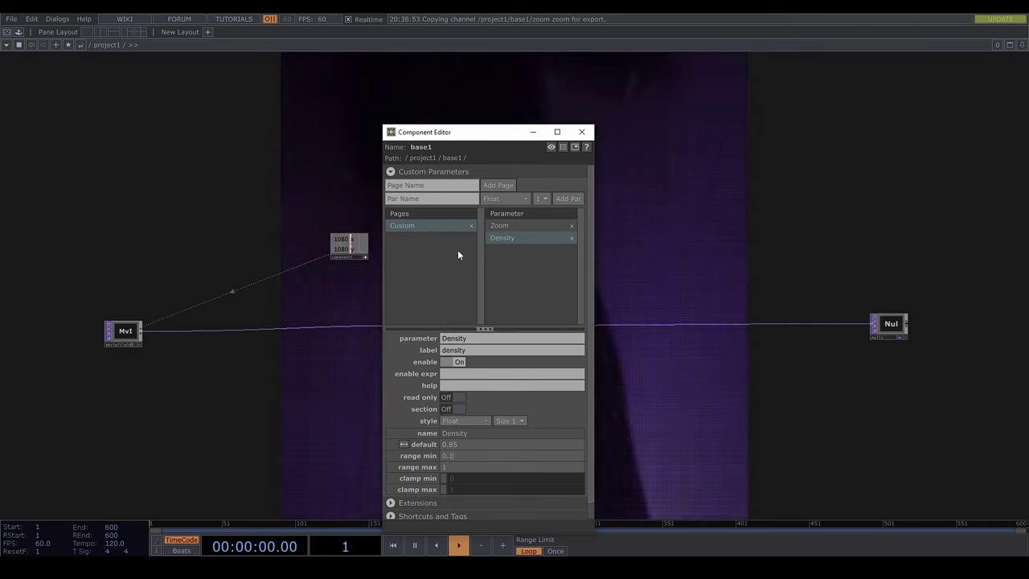
Add a float custom parameter named scale to base1.
{"action": "left_click", "coordinate": [455, 253]}
{"action": "type", "text": "Scale"}
{"action": "left_click", "coordinate": [573, 200]}
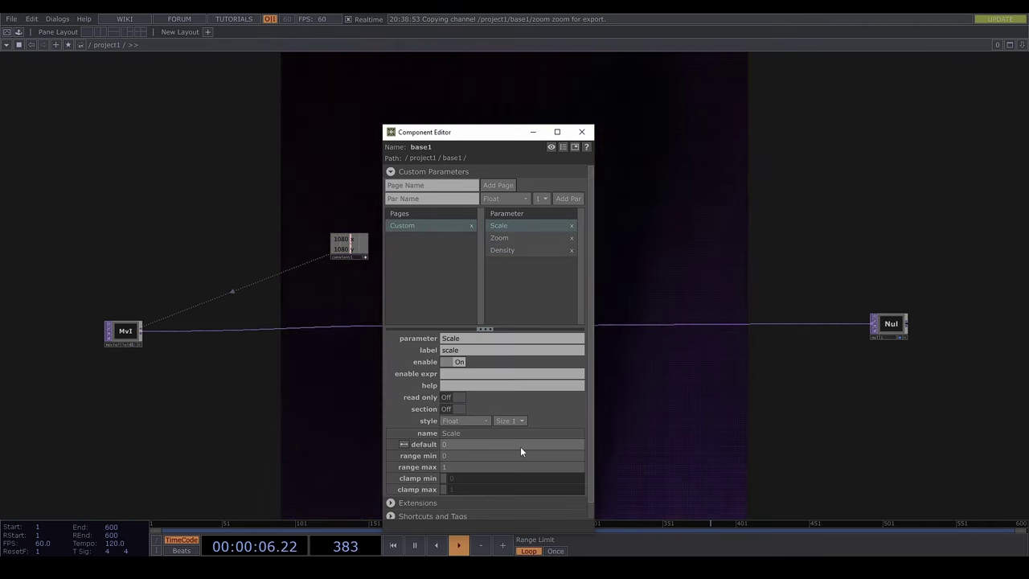
Give the scale parameter a default of 0.001, a range minimum of 0.0005 and a range maximum of 0.007.
{"action": "left_click", "coordinate": [482, 445]}
{"action": "type", "text": ".001"}
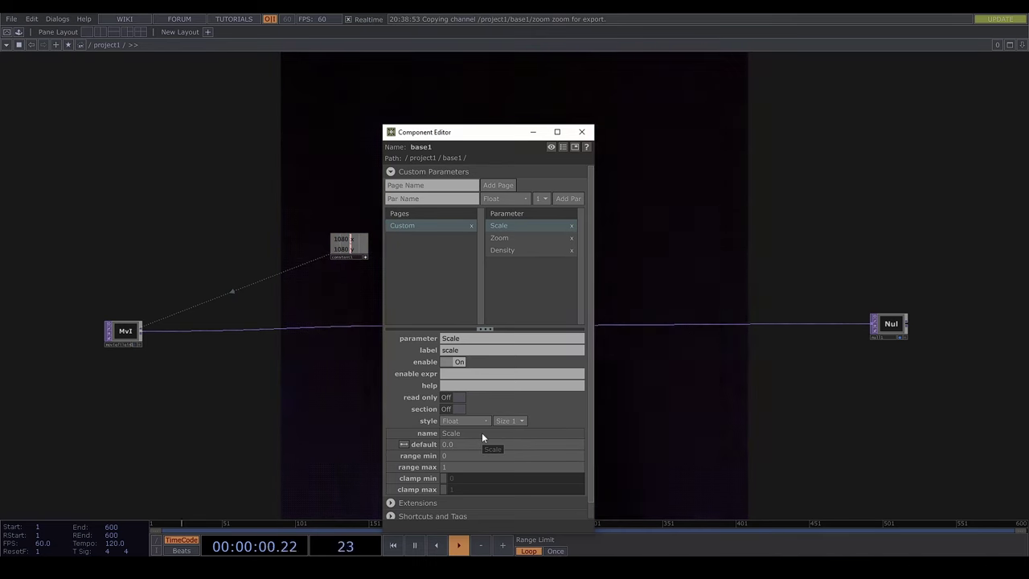
{"action": "left_click", "coordinate": [465, 455]}
{"action": "type", "text": "."}
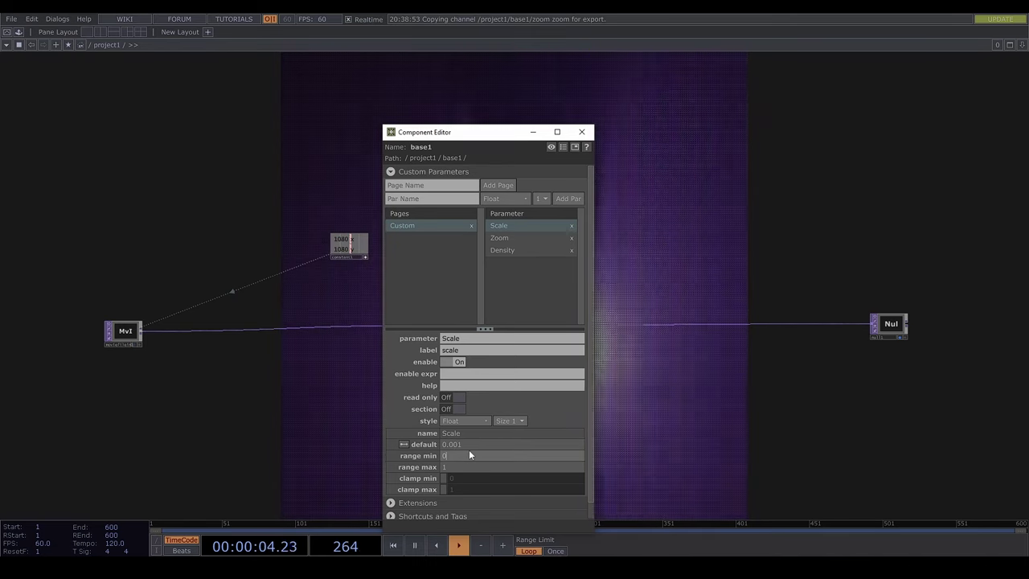
{"action": "type", "text": "0005"}
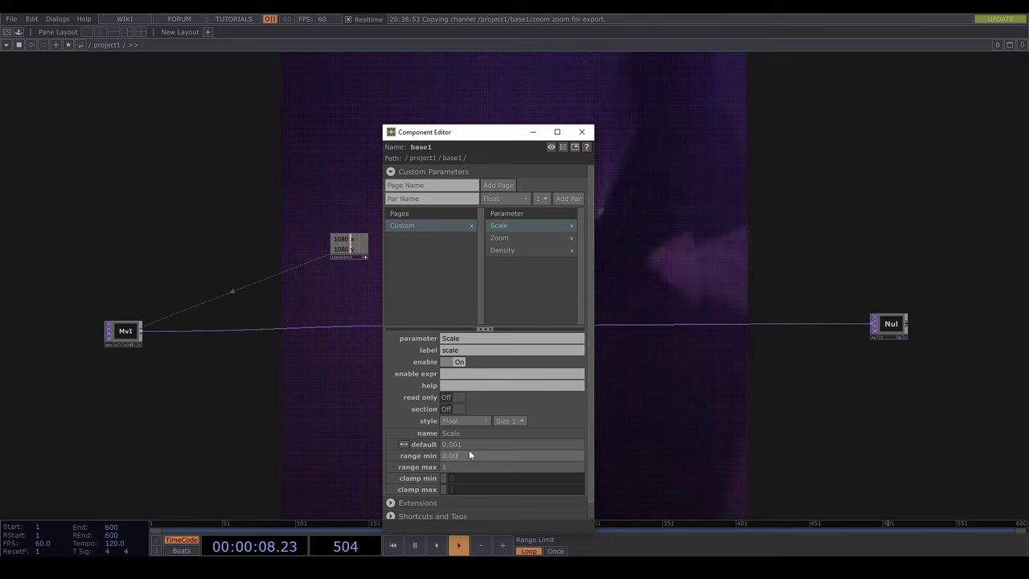
{"action": "left_click", "coordinate": [447, 468]}
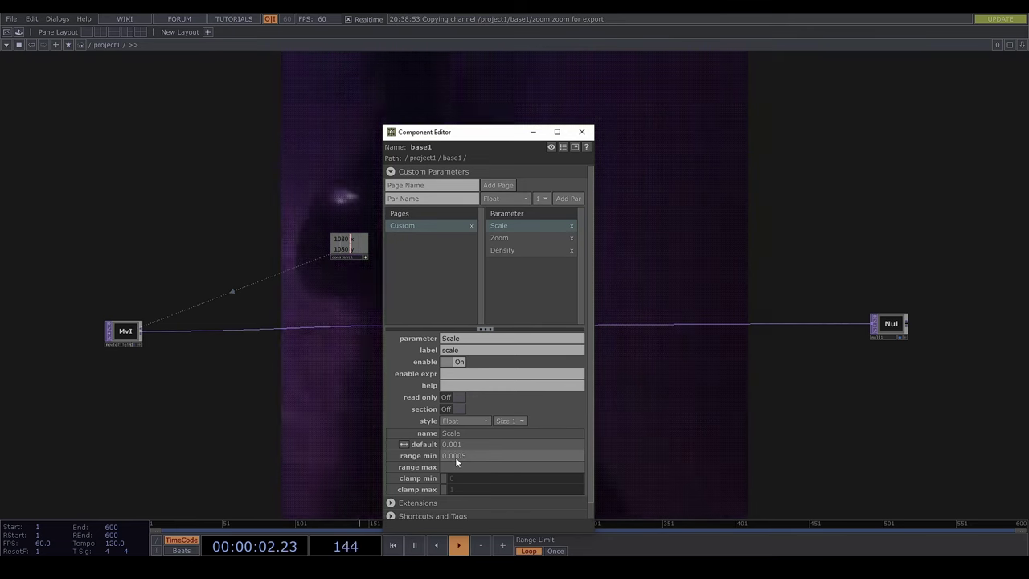
{"action": "type", "text": "0.0027"}
{"action": "key", "text": "Return"}
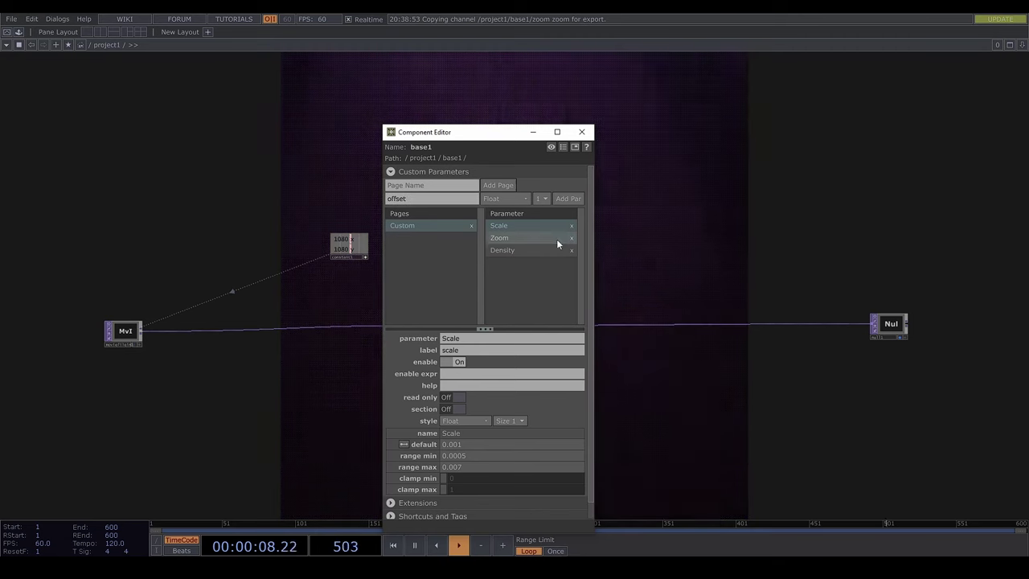
Add a float custom parameter named offset with a default of 0.0005 and a range maximum of 0.005.
{"action": "left_click", "coordinate": [568, 198]}
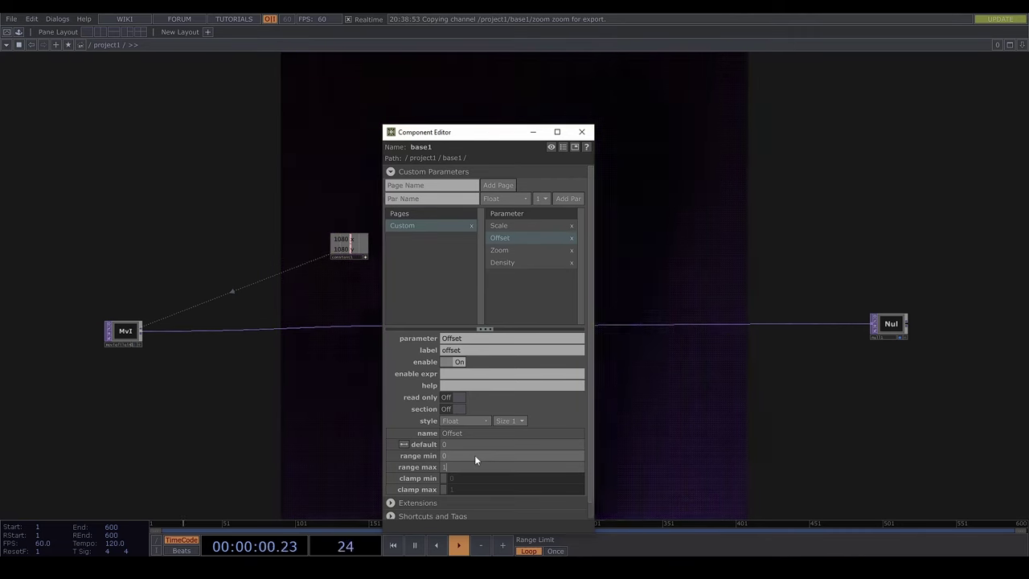
{"action": "type", "text": "0.005"}
{"action": "key", "text": "Return"}
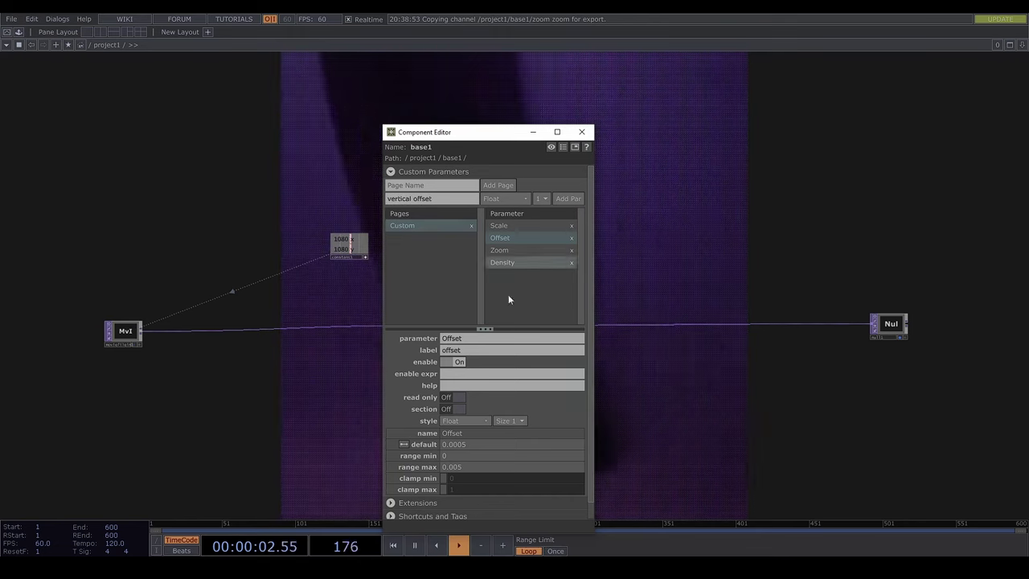
Add a float custom parameter named vertical offset with a default of 0.0003 and a range maximum of 0.001.
{"action": "left_click", "coordinate": [568, 199]}
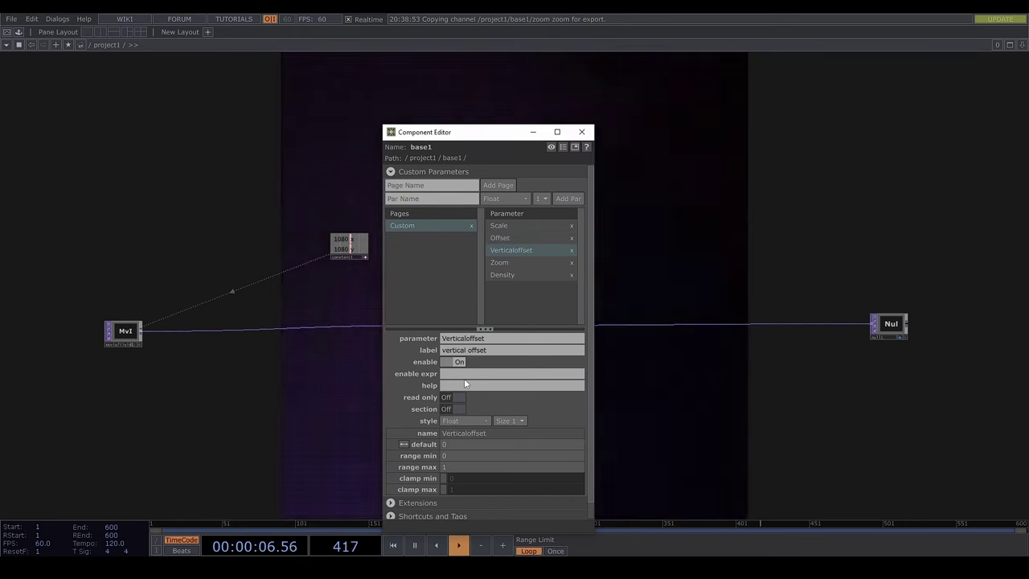
{"action": "left_click", "coordinate": [479, 444]}
{"action": "type", "text": "0.0003"}
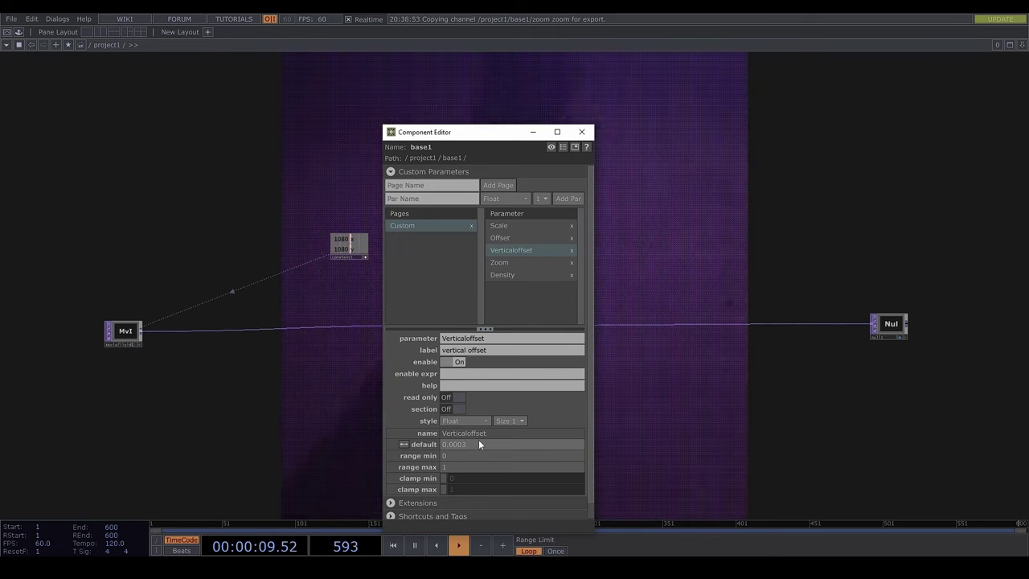
{"action": "left_click", "coordinate": [448, 467]}
{"action": "key", "text": "BackSpace"}
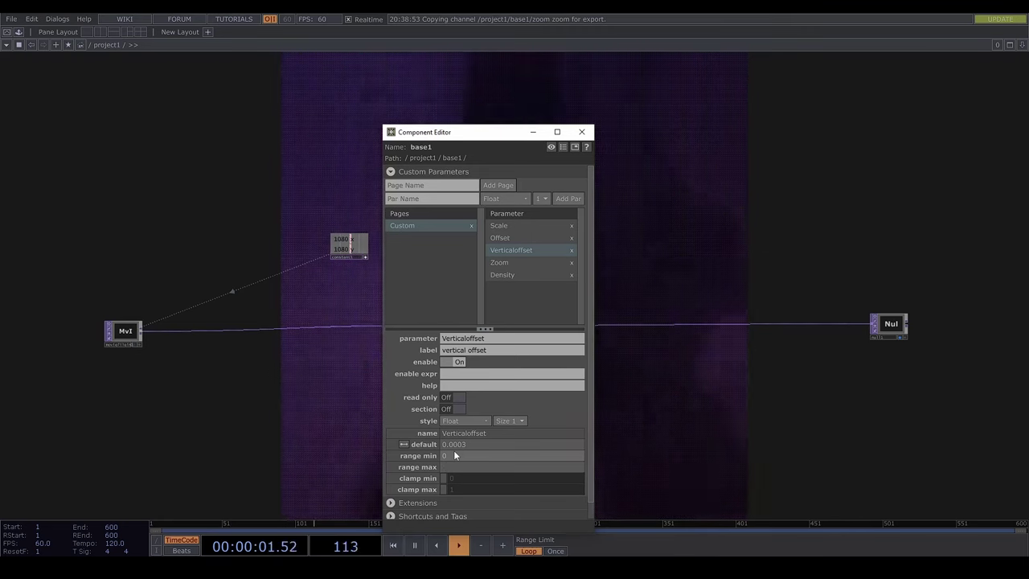
{"action": "type", "text": "0.001"}
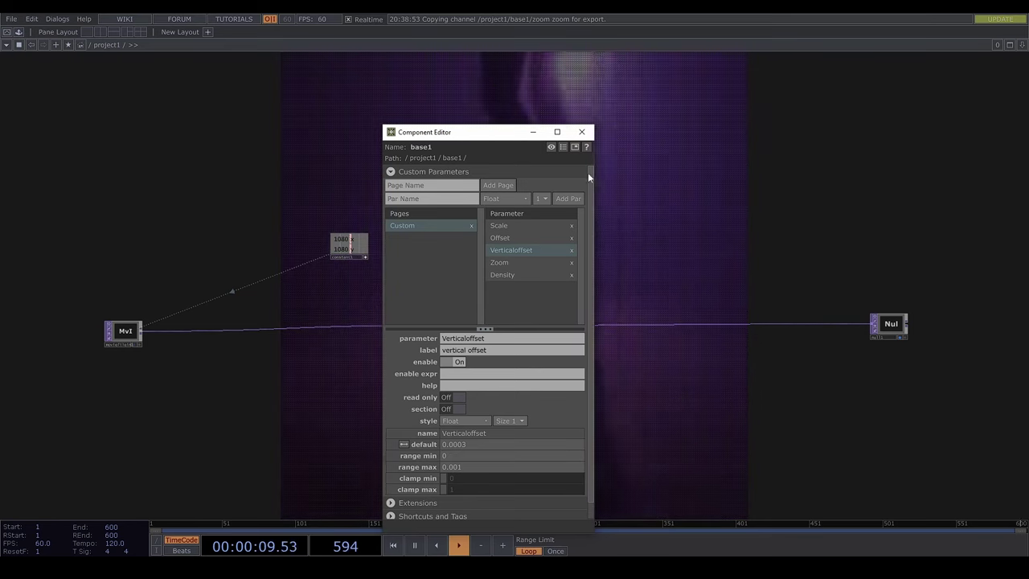
Close the Component Editor and display base1's custom parameters in the project1 network.
{"action": "left_click", "coordinate": [591, 130]}
{"action": "key", "text": "p"}
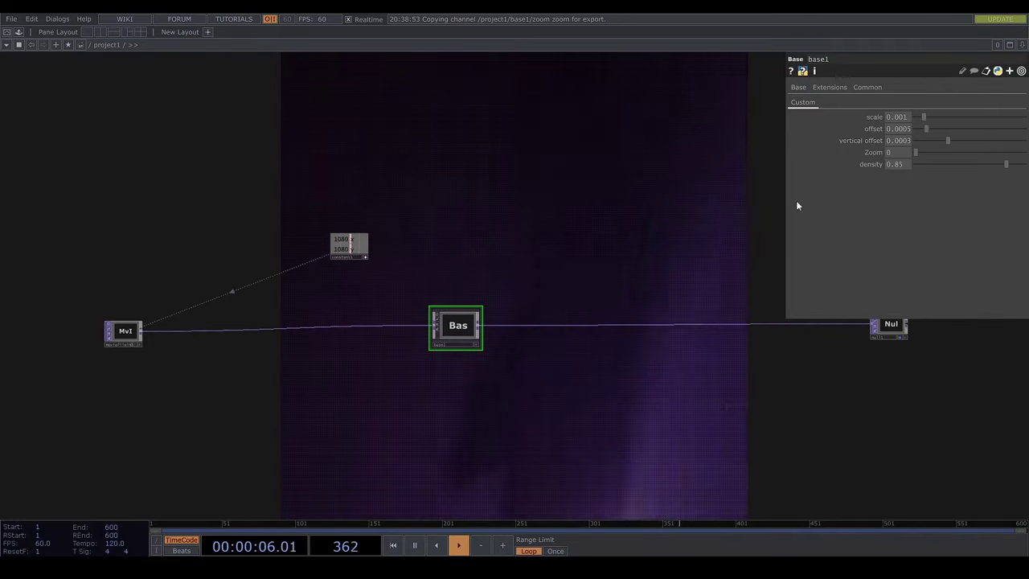
{"action": "left_click_drag", "start_coordinate": [553, 266], "coordinate": [474, 269]}
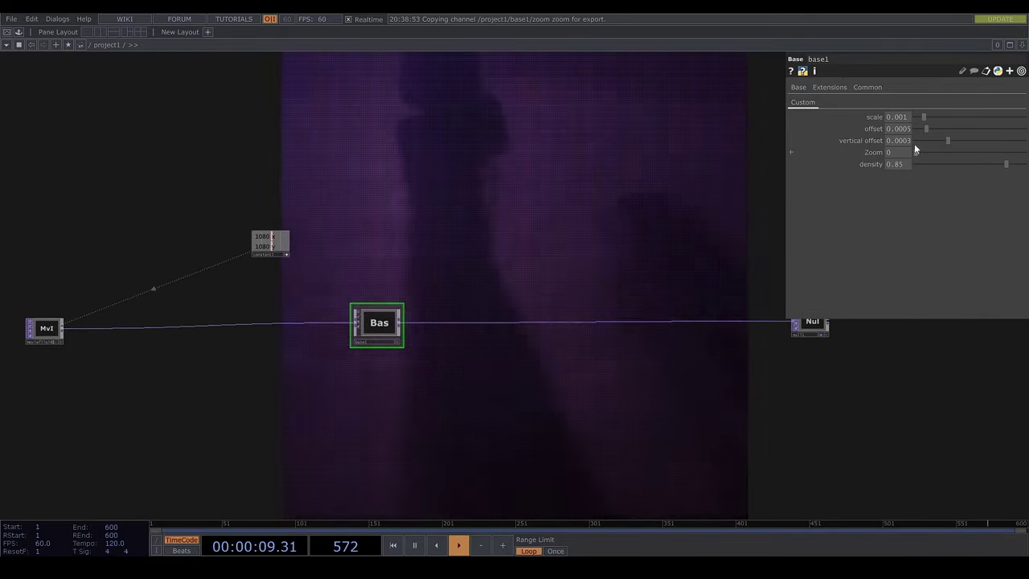
Link the Uniform Scale of transform1 inside base1 to base1's scale parameter by reference.
{"action": "right_click", "coordinate": [877, 122]}
{"action": "left_click", "coordinate": [683, 177]}
{"action": "key", "text": "i"}
{"action": "left_click_drag", "start_coordinate": [402, 401], "coordinate": [531, 288]}
{"action": "left_click", "coordinate": [297, 344]}
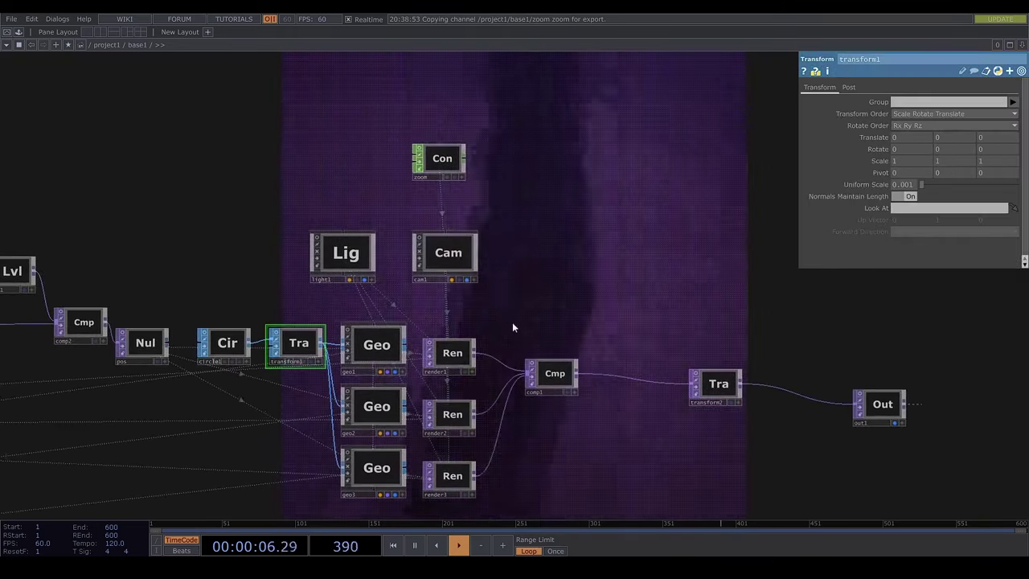
{"action": "right_click", "coordinate": [854, 186]}
{"action": "left_click", "coordinate": [905, 187]}
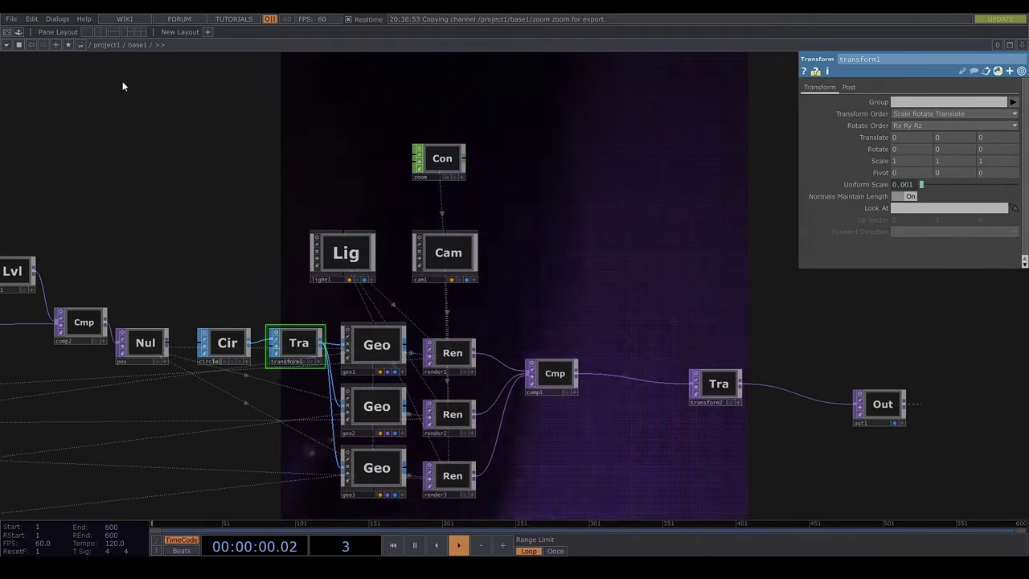
Drive geo1's X translate with the negated reference to base1's offset parameter, -parent().par.Offset.
{"action": "left_click", "coordinate": [105, 45]}
{"action": "right_click", "coordinate": [881, 129]}
{"action": "left_click", "coordinate": [767, 100]}
{"action": "scroll", "coordinate": [377, 323], "scroll_direction": "up", "scroll_amount": 5}
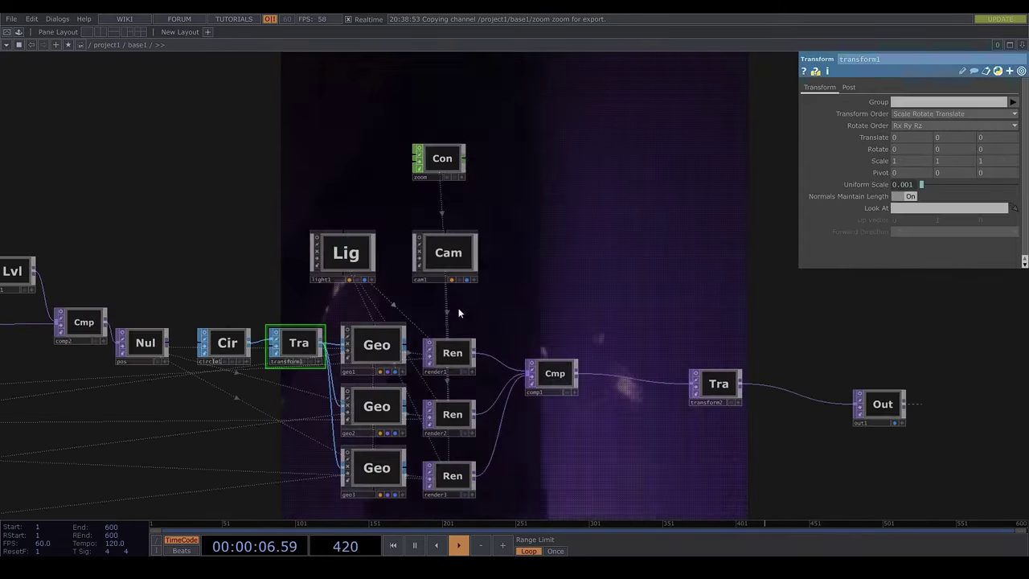
{"action": "left_click", "coordinate": [377, 344]}
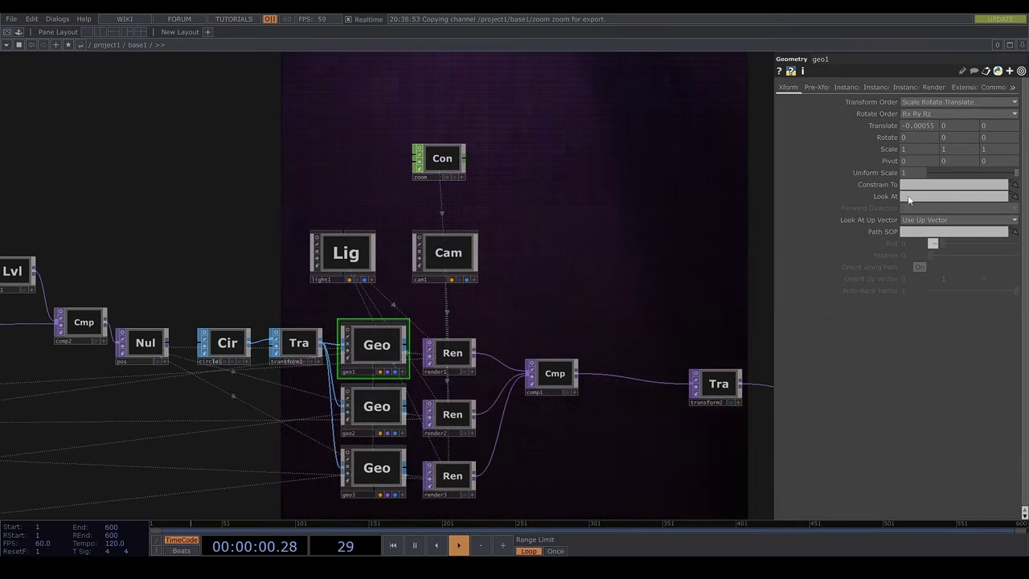
{"action": "left_click", "coordinate": [882, 126]}
{"action": "right_click", "coordinate": [784, 137]}
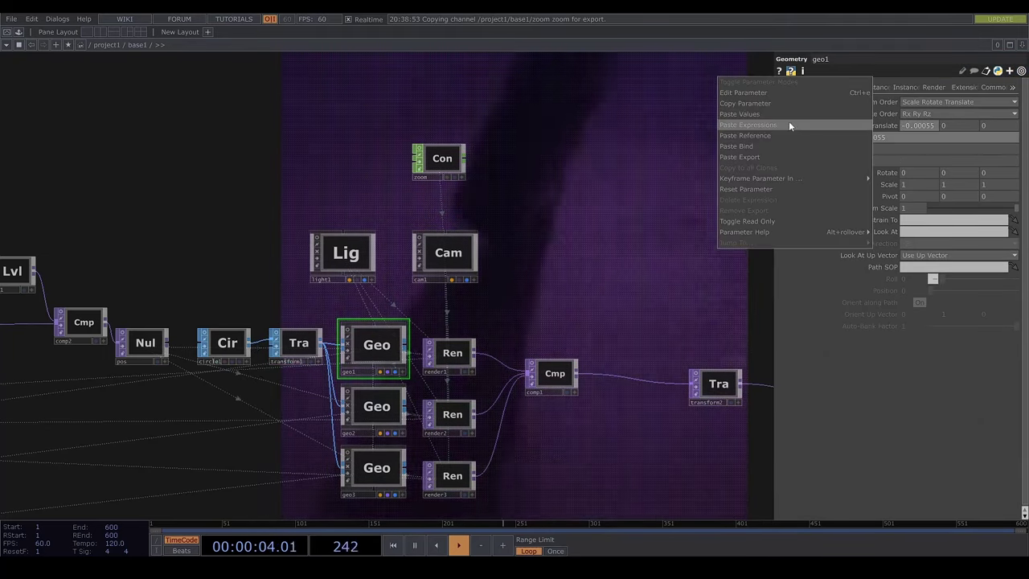
{"action": "left_click", "coordinate": [788, 122]}
{"action": "left_click", "coordinate": [852, 137]}
{"action": "type", "text": "-parent().par.Offset"}
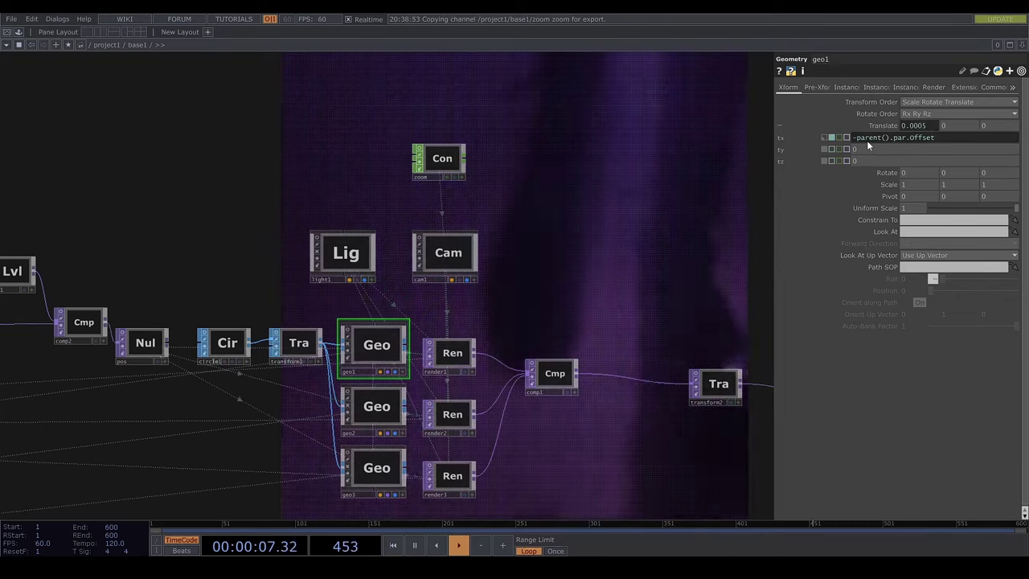
{"action": "left_click", "coordinate": [877, 125]}
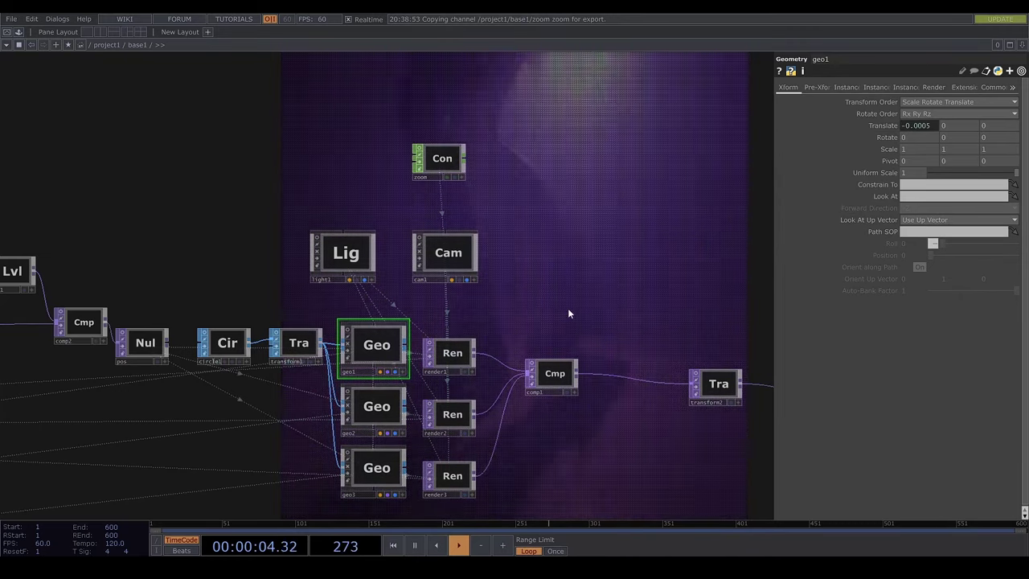
Link the Brightness 1 value of level1 inside base1 to base1's vertical offset parameter by reference.
{"action": "key", "text": "u"}
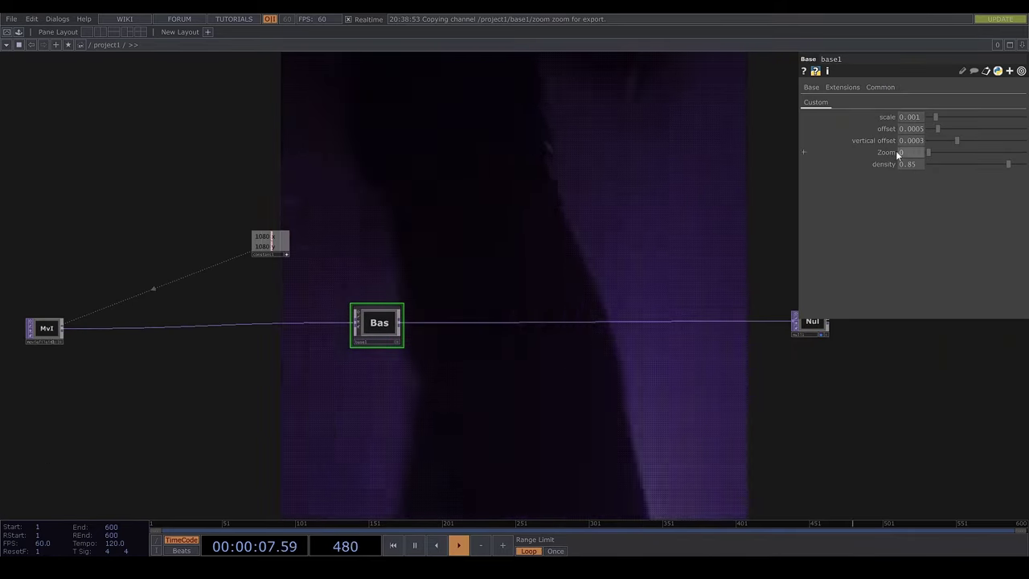
{"action": "right_click", "coordinate": [874, 142]}
{"action": "left_click", "coordinate": [772, 114]}
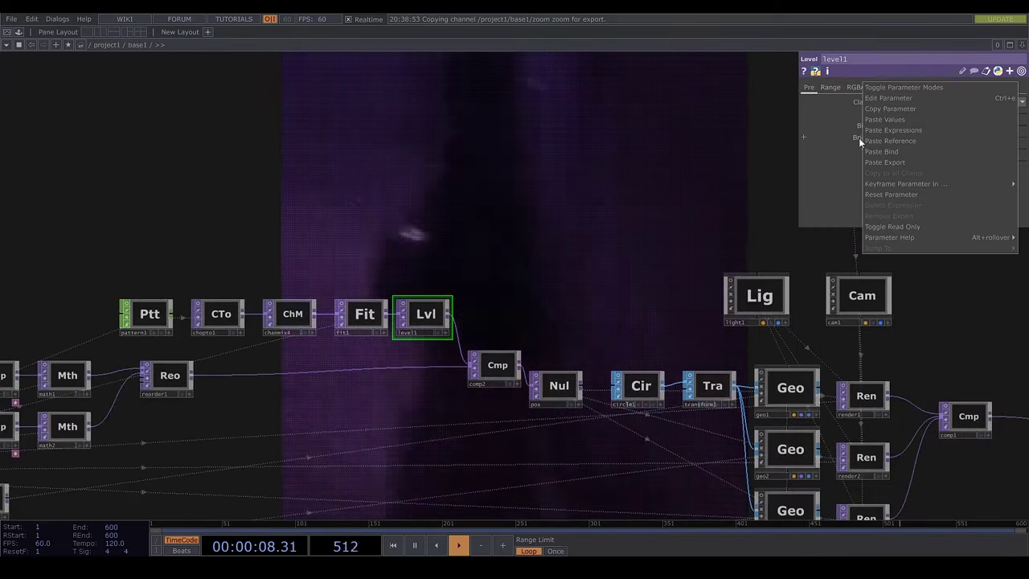
{"action": "left_click", "coordinate": [933, 140]}
Link the value of the zoom Constant CHOP inside base1 to base1's Zoom parameter by reference.
{"action": "key", "text": "u"}
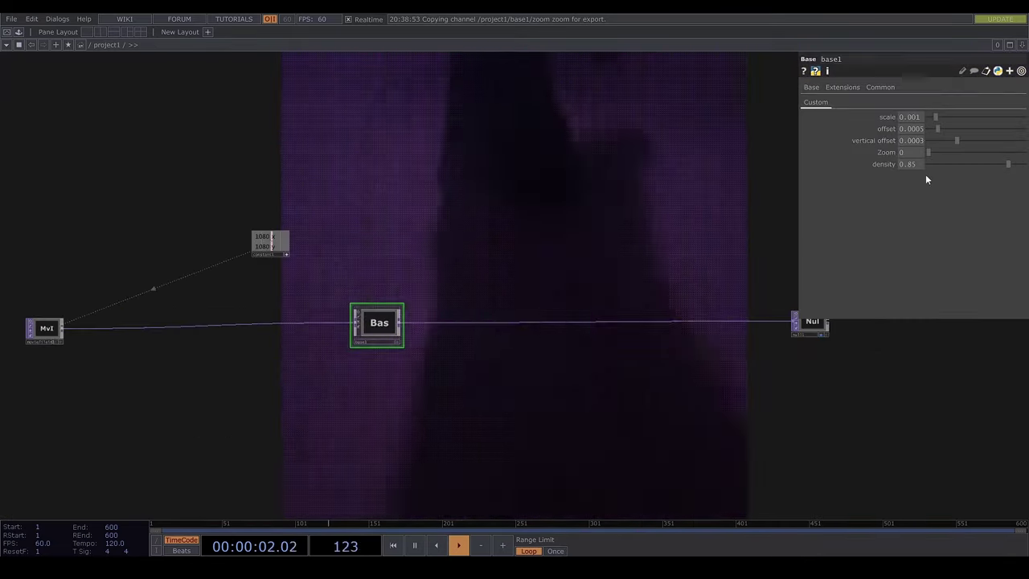
{"action": "right_click", "coordinate": [882, 163]}
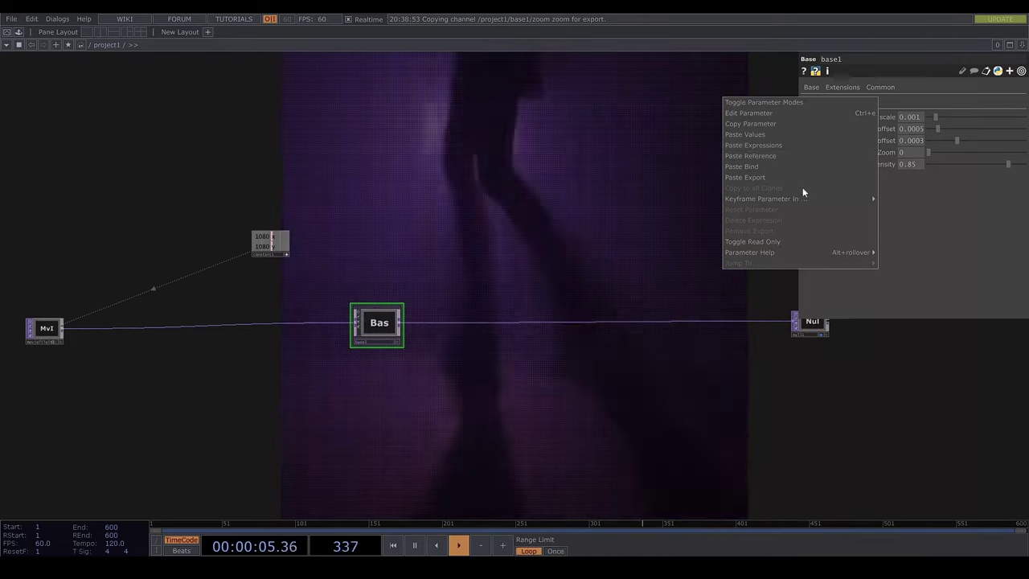
{"action": "left_click", "coordinate": [769, 123]}
{"action": "key", "text": "i"}
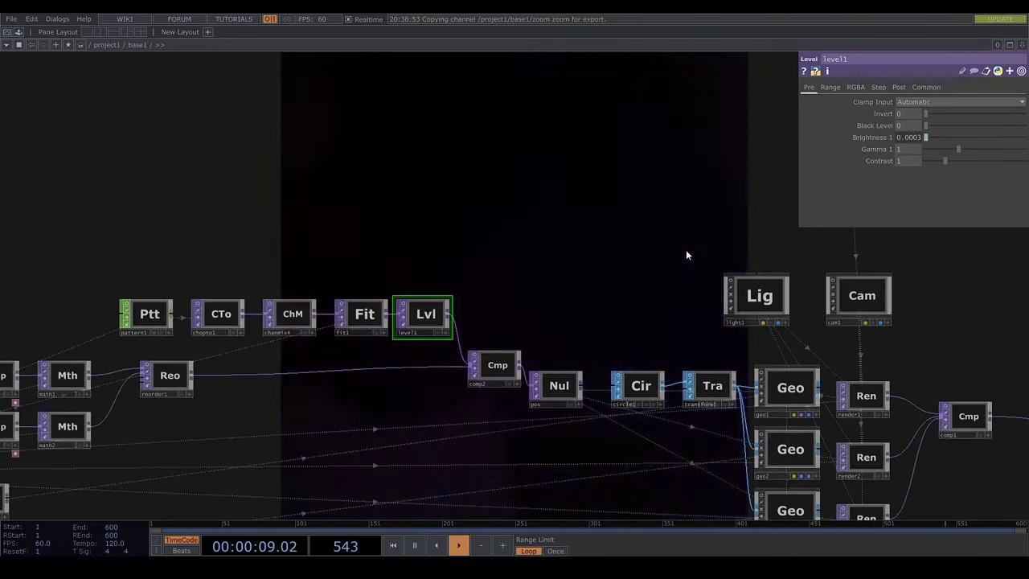
{"action": "left_click_drag", "start_coordinate": [686, 249], "coordinate": [356, 306]}
{"action": "left_click", "coordinate": [527, 257]}
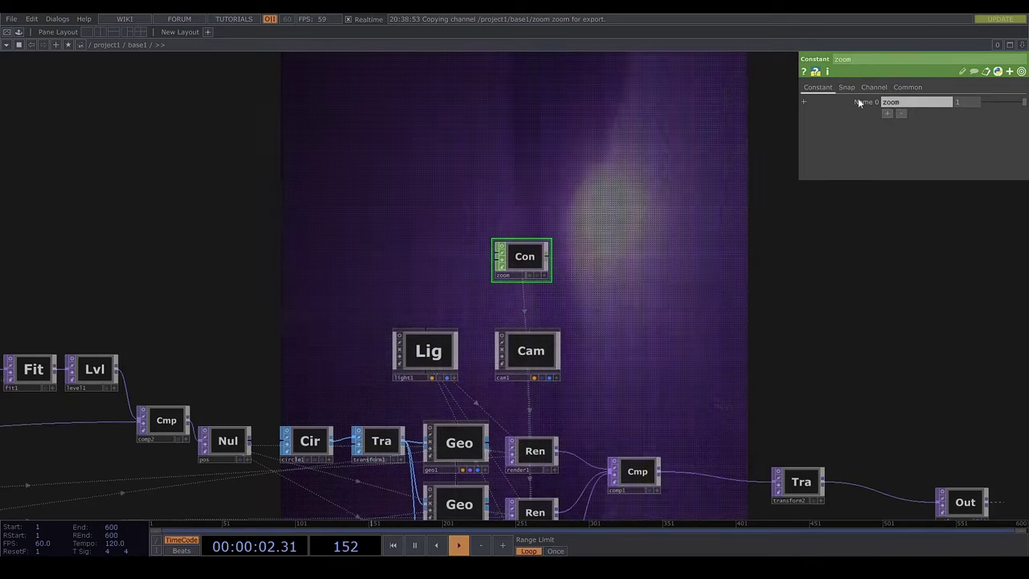
{"action": "right_click", "coordinate": [820, 125]}
{"action": "left_click", "coordinate": [856, 144]}
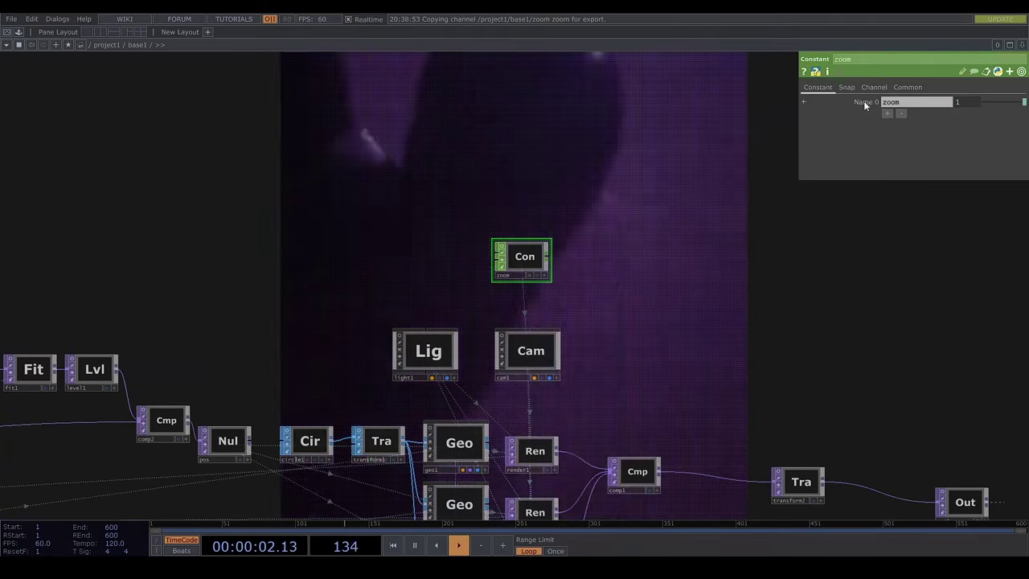
{"action": "left_click", "coordinate": [863, 100]}
Paste a reference to base1's density parameter into the resolution width of res1 inside base1.
{"action": "left_click", "coordinate": [105, 44]}
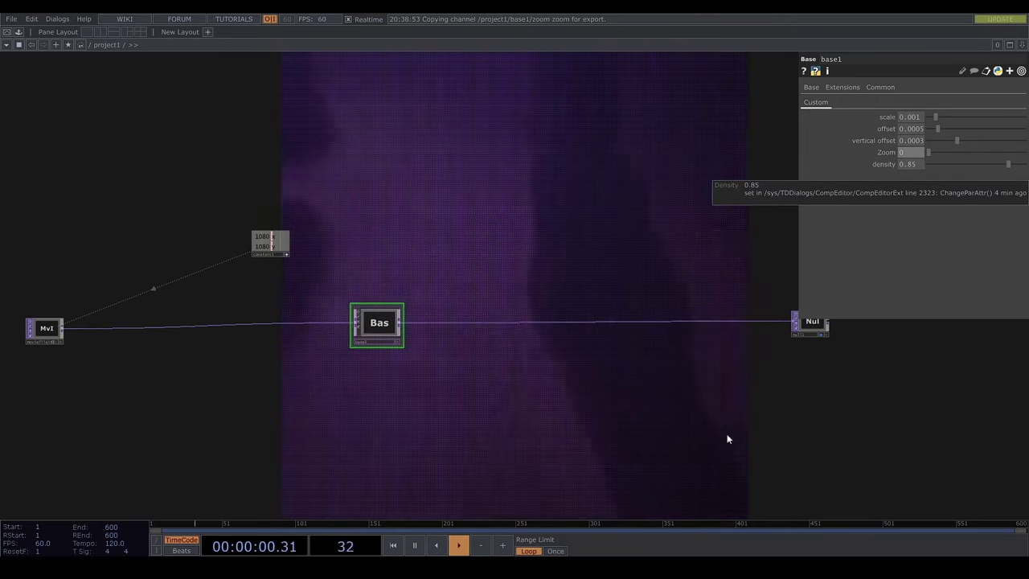
{"action": "right_click", "coordinate": [881, 166]}
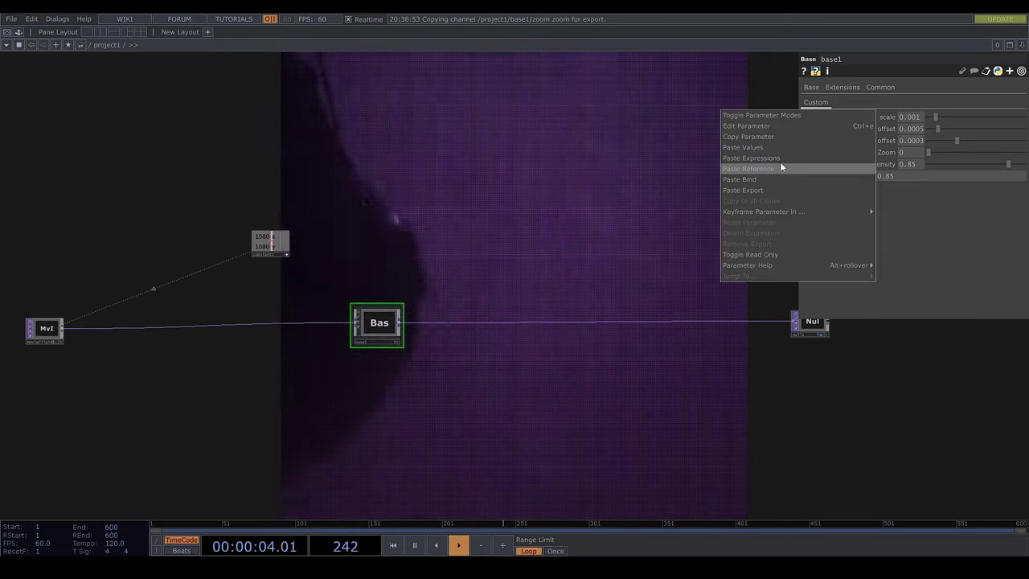
{"action": "double_click", "coordinate": [375, 322]}
{"action": "left_click_drag", "start_coordinate": [164, 317], "coordinate": [616, 236]}
{"action": "left_click_drag", "start_coordinate": [351, 367], "coordinate": [650, 258]}
{"action": "left_click", "coordinate": [217, 312]}
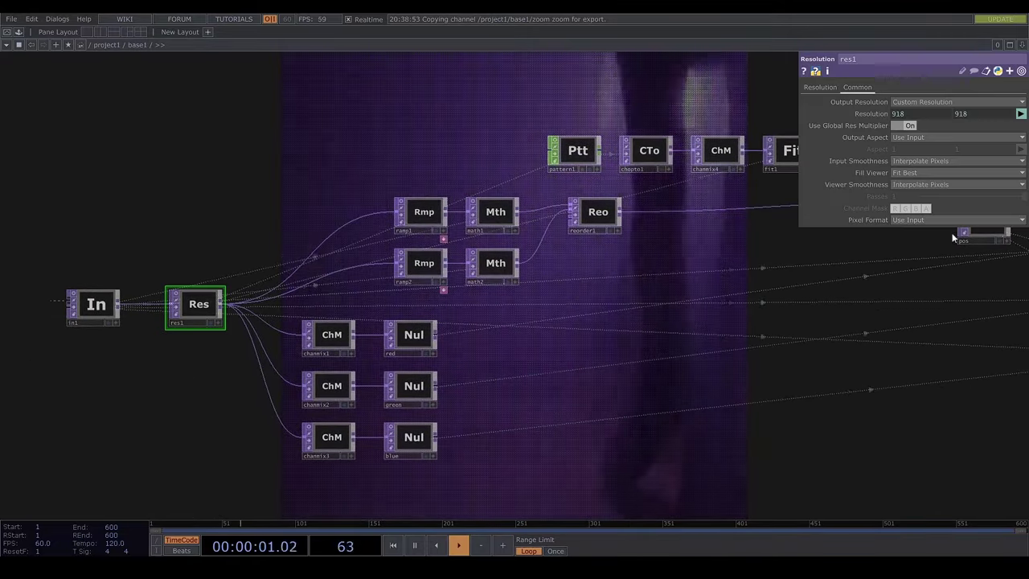
{"action": "left_click", "coordinate": [874, 113]}
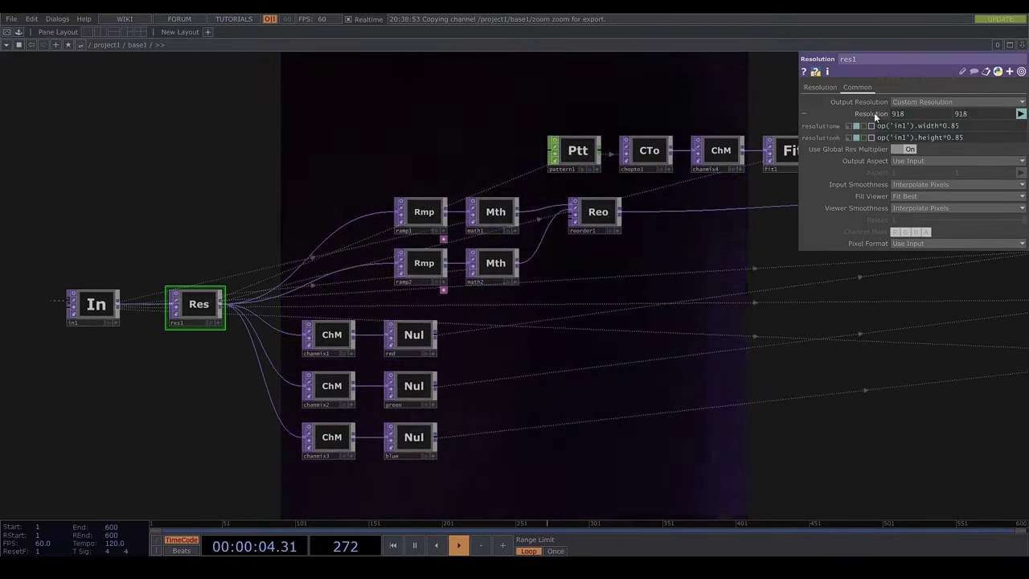
{"action": "right_click", "coordinate": [899, 128]}
{"action": "right_click", "coordinate": [833, 125]}
{"action": "left_click", "coordinate": [865, 136]}
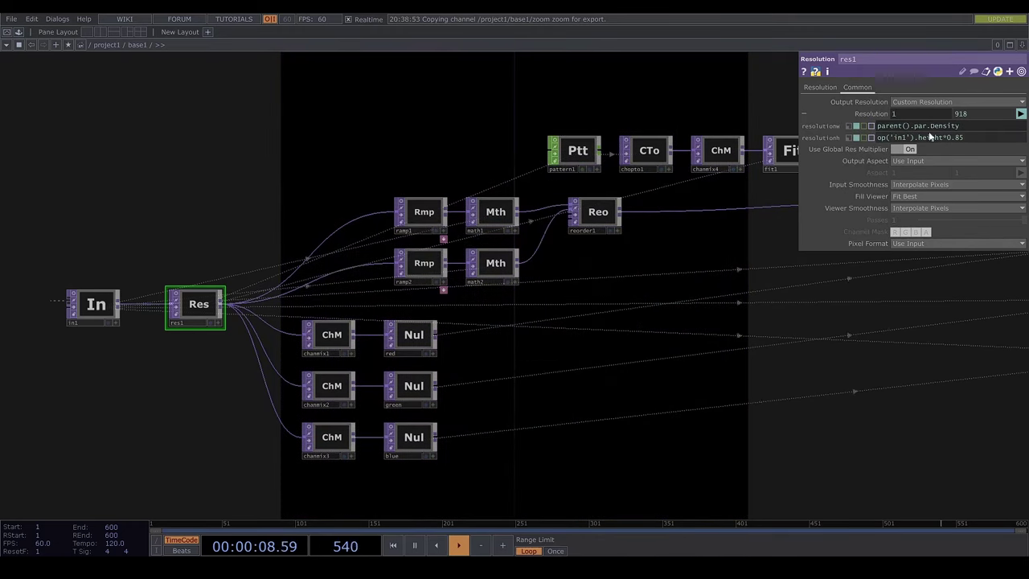
Extend res1's width expression to op('in1').width * parent().par.Density.
{"action": "left_click", "coordinate": [877, 126]}
{"action": "type", "text": "op('in1').height"}
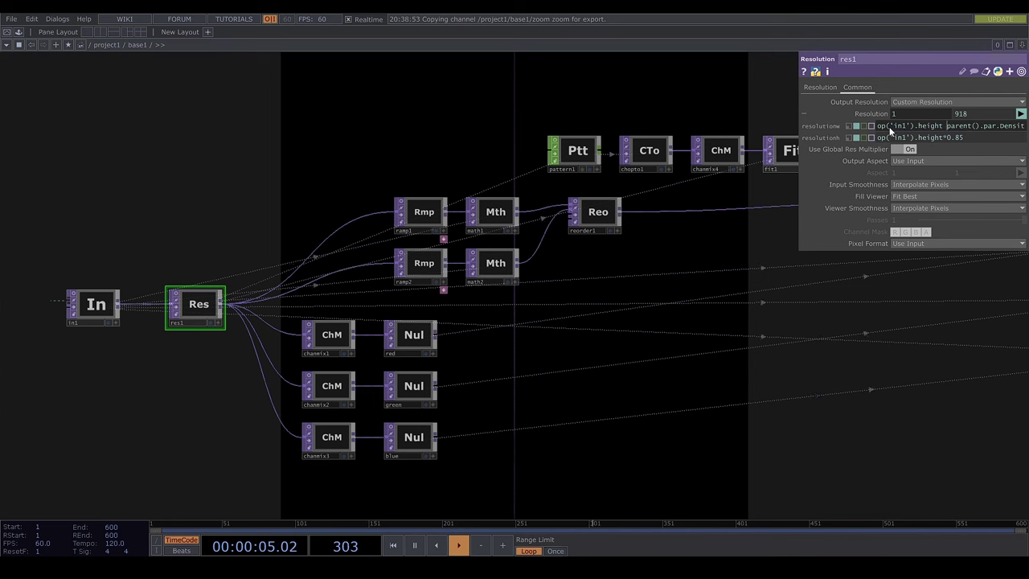
{"action": "key", "text": "BackSpace"}
{"action": "key", "text": "BackSpace"}
{"action": "key", "text": "BackSpace"}
{"action": "key", "text": "BackSpace"}
{"action": "key", "text": "BackSpace"}
{"action": "key", "text": "BackSpace"}
{"action": "key", "text": "BackSpace"}
{"action": "type", "text": "width *"}
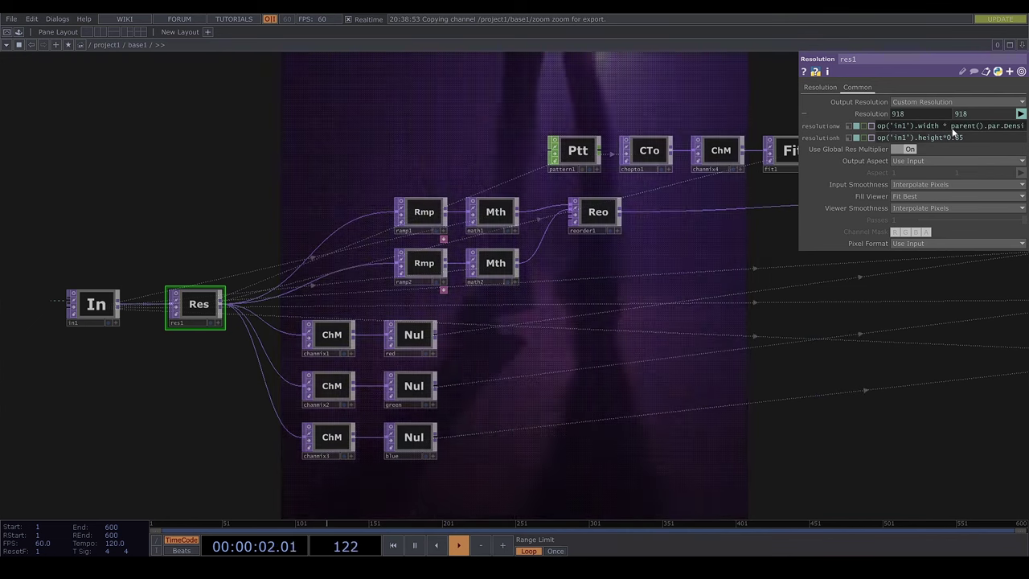
Change res1's height expression to op('in1').height * parent().par.Density.
{"action": "left_click_drag", "start_coordinate": [942, 138], "coordinate": [976, 137]}
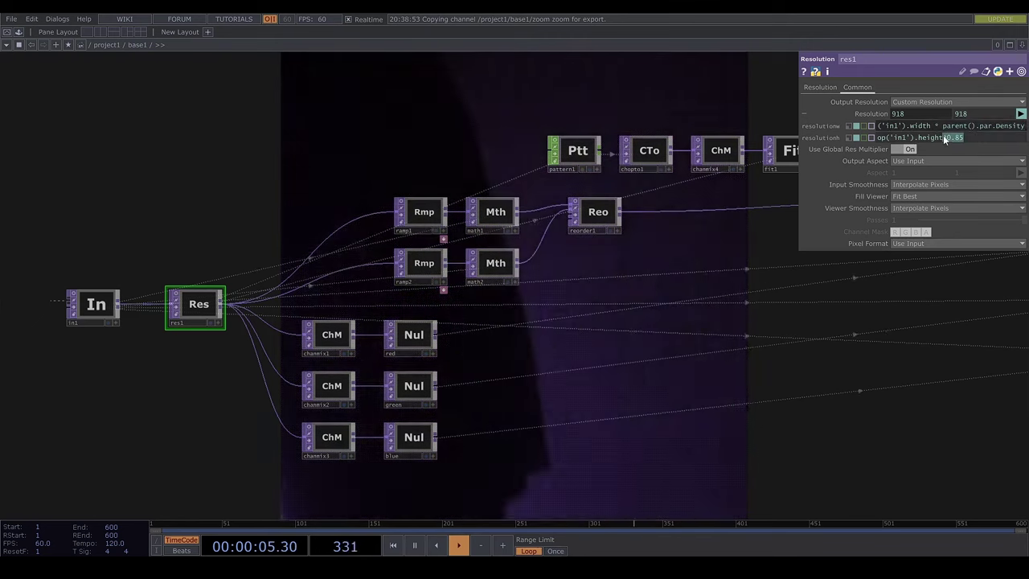
{"action": "type", "text": "* parent().par.Density"}
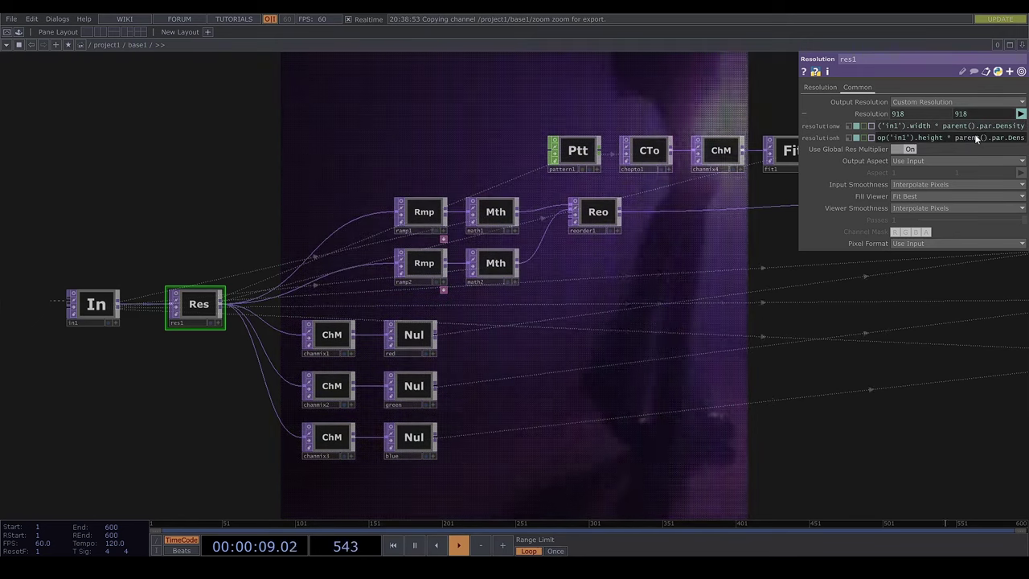
{"action": "key", "text": "Return"}
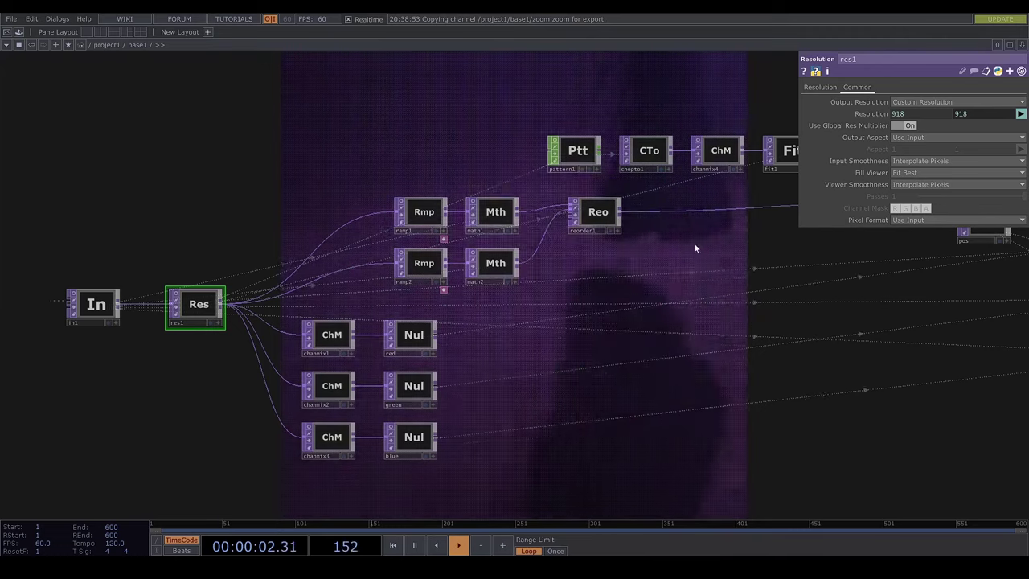
Go back to the project1 network and set base1's density parameter to 0.84.
{"action": "left_click_drag", "start_coordinate": [680, 253], "coordinate": [474, 350]}
{"action": "left_click", "coordinate": [103, 42]}
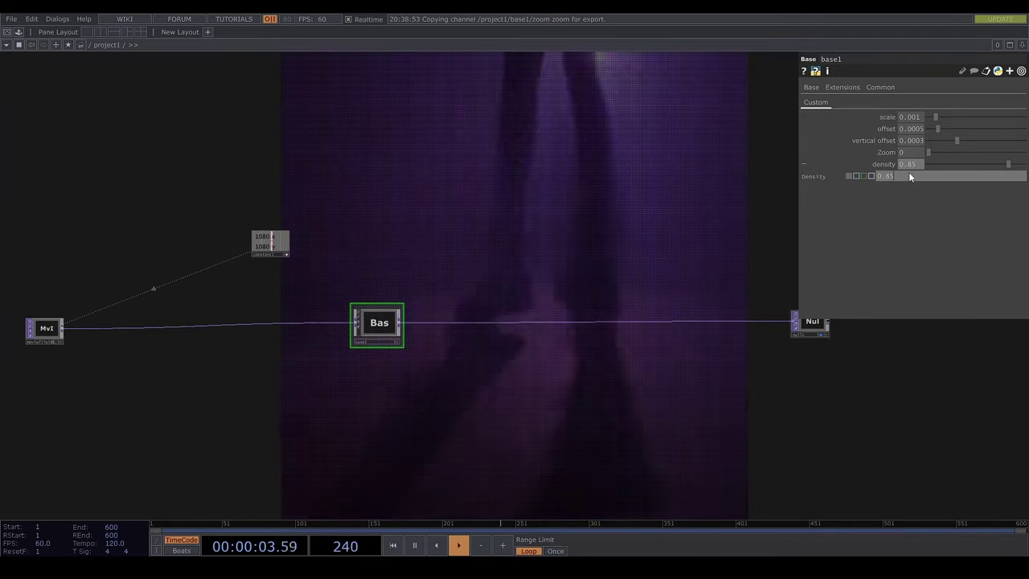
{"action": "middle_click_drag", "start_coordinate": [909, 171], "coordinate": [917, 165]}
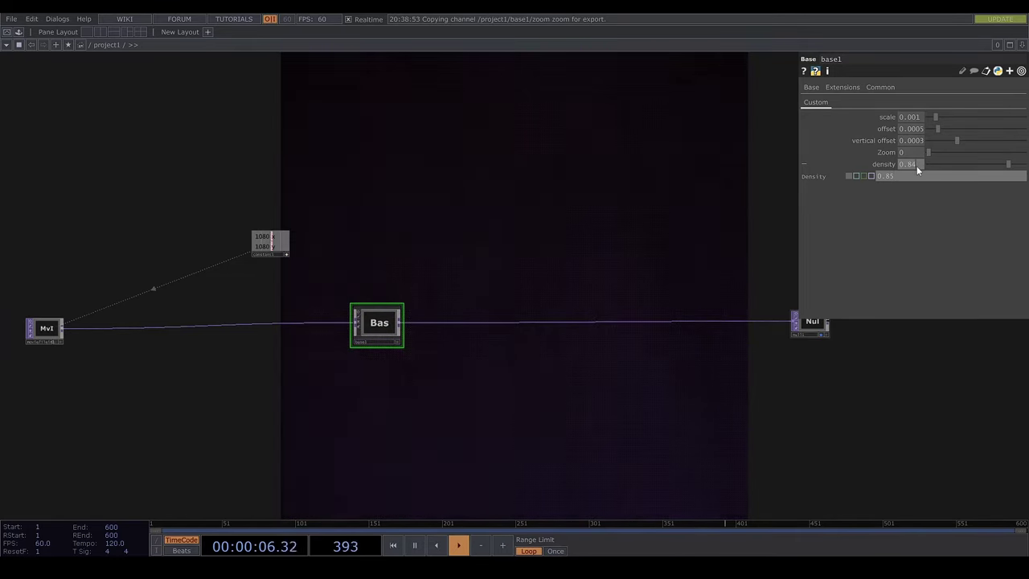
{"action": "left_click_drag", "start_coordinate": [451, 293], "coordinate": [528, 289]}
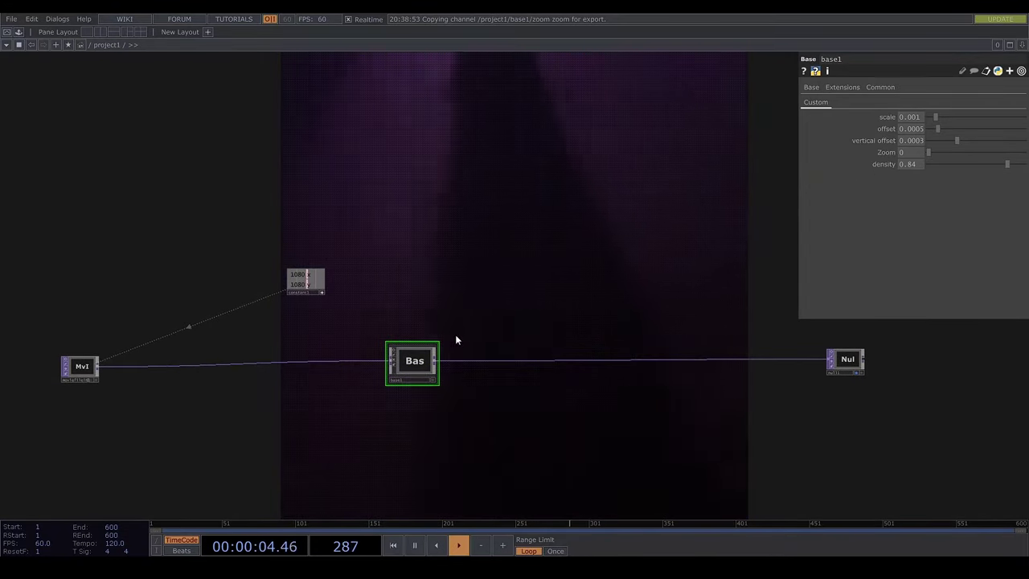
Check the circle1 parameters inside base1 and return to the project1 network.
{"action": "key", "text": "i"}
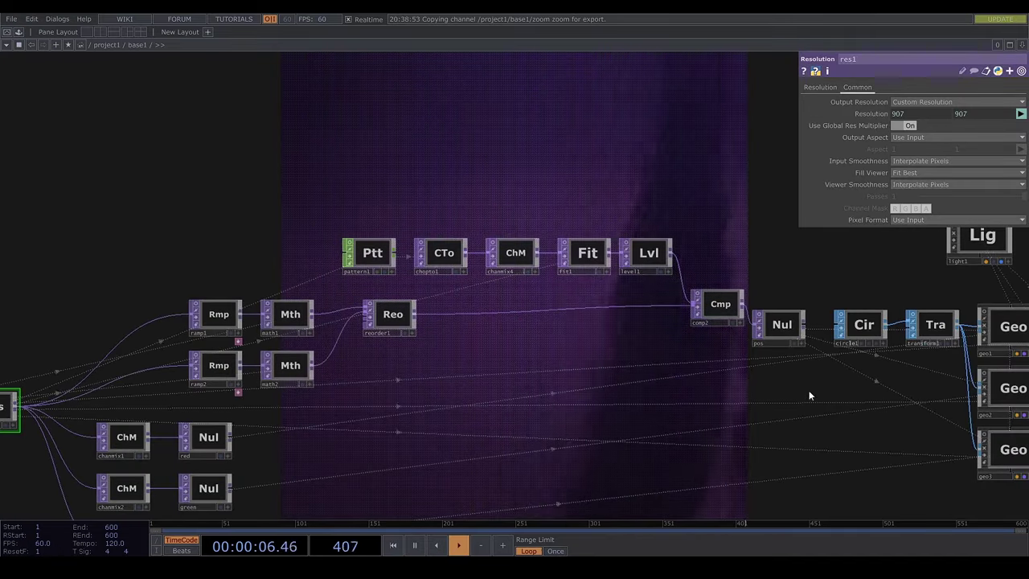
{"action": "left_click_drag", "start_coordinate": [764, 391], "coordinate": [453, 431]}
{"action": "left_click", "coordinate": [537, 388]}
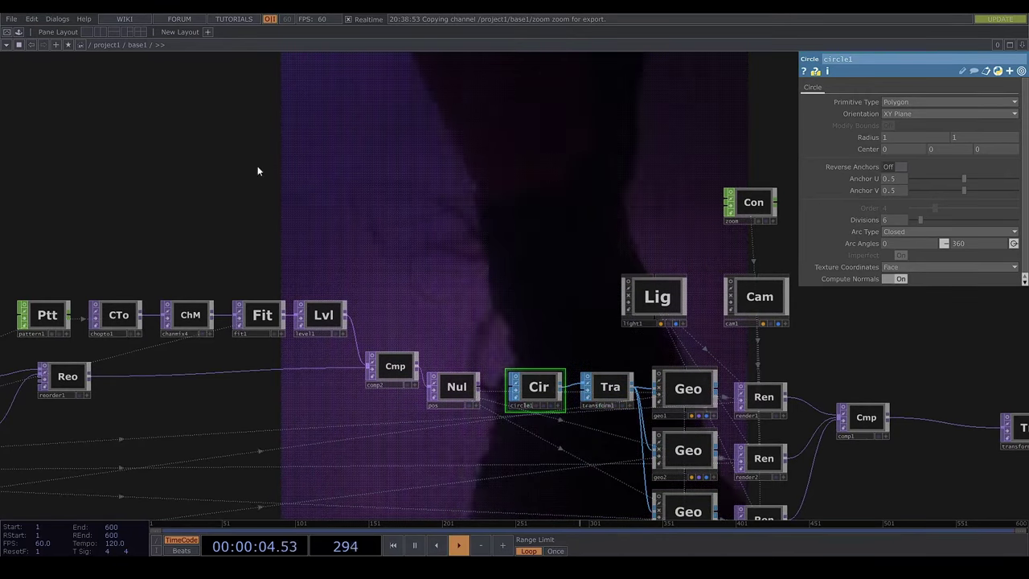
{"action": "left_click", "coordinate": [108, 45]}
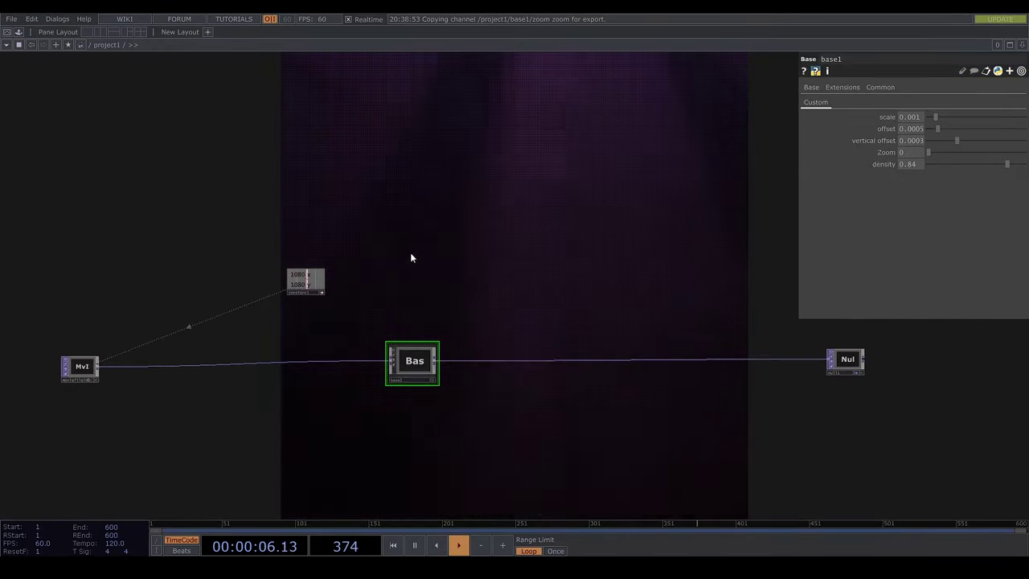
Add a Noise TOP just above base1 in the project1 network.
{"action": "key", "text": "Tab"}
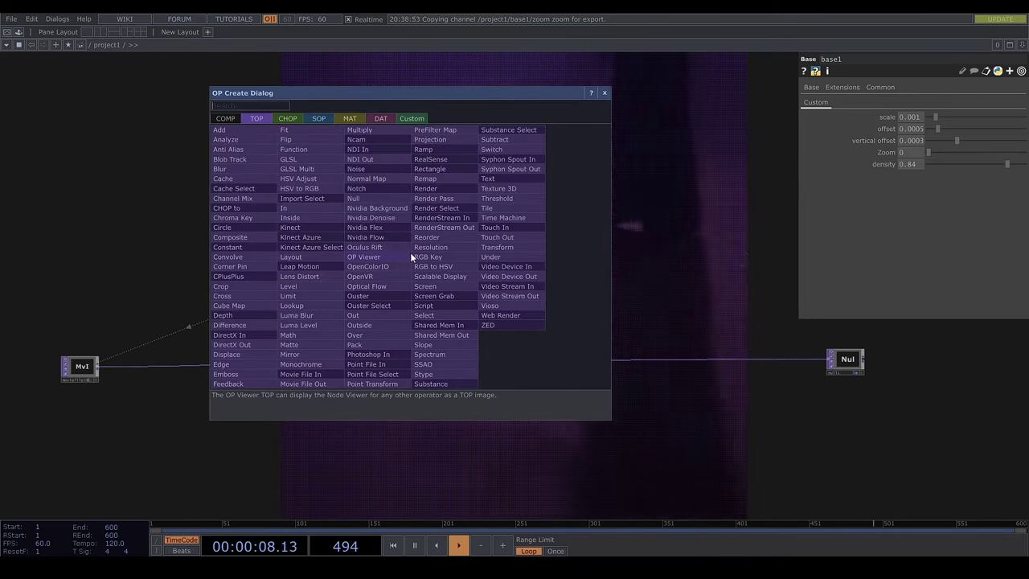
{"action": "type", "text": "noi"}
{"action": "key", "text": "Return"}
{"action": "left_click", "coordinate": [468, 323]}
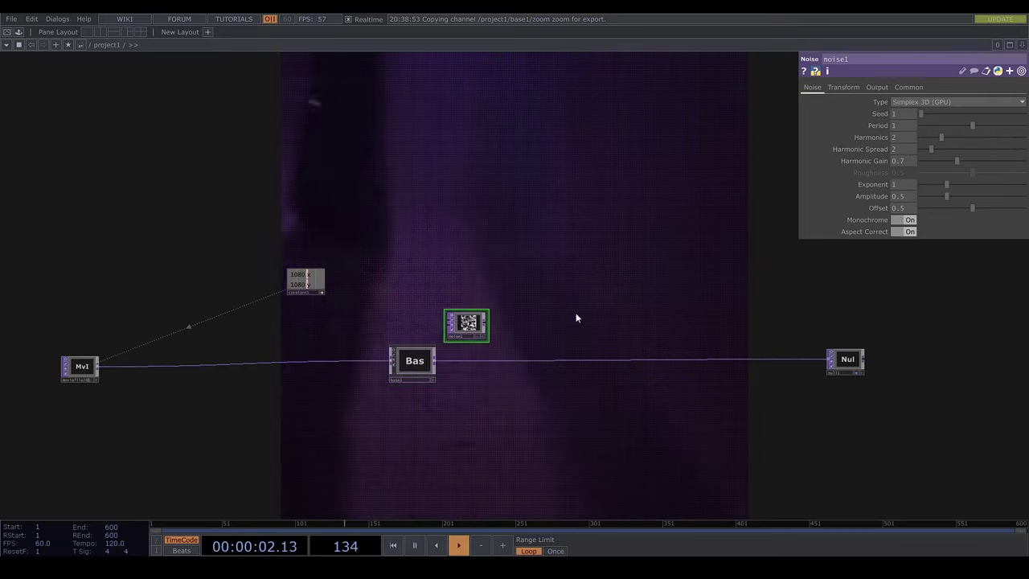
Set noise1's type to Random (GPU) and drive its seed with absTime.seconds.
{"action": "left_click", "coordinate": [936, 102]}
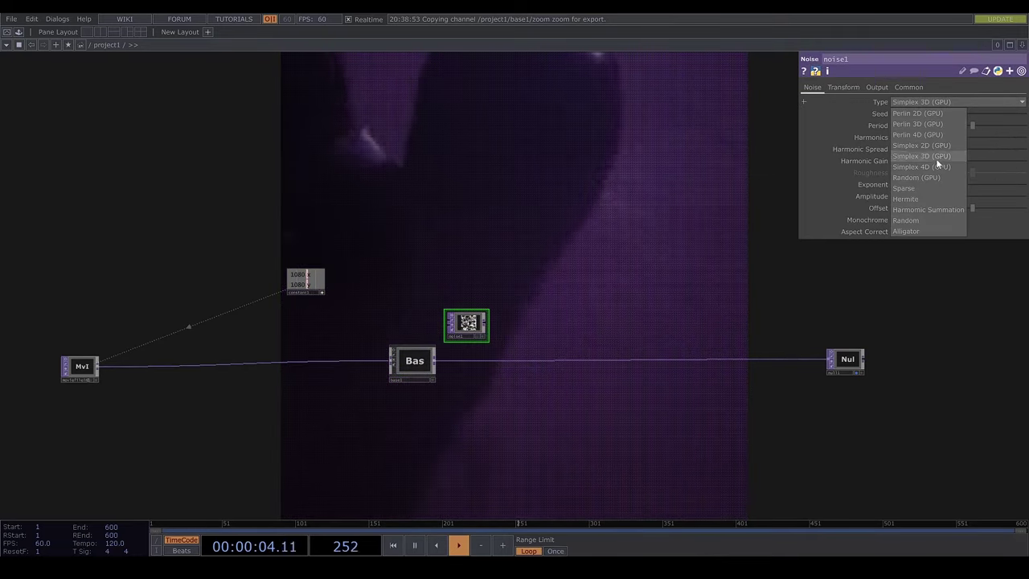
{"action": "left_click", "coordinate": [936, 177]}
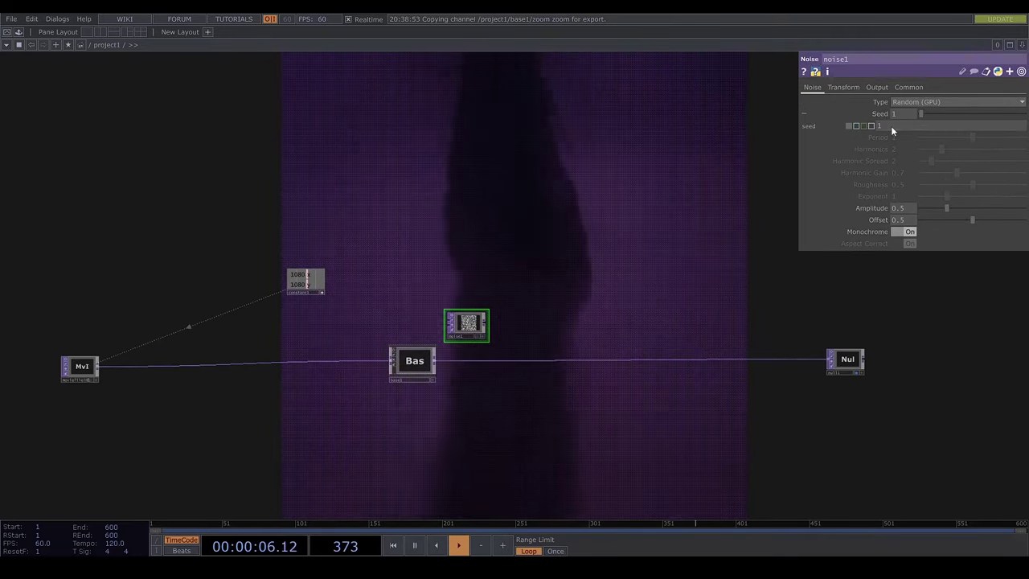
{"action": "left_click", "coordinate": [891, 126]}
{"action": "type", "text": "absTim"}
{"action": "type", "text": "e.s"}
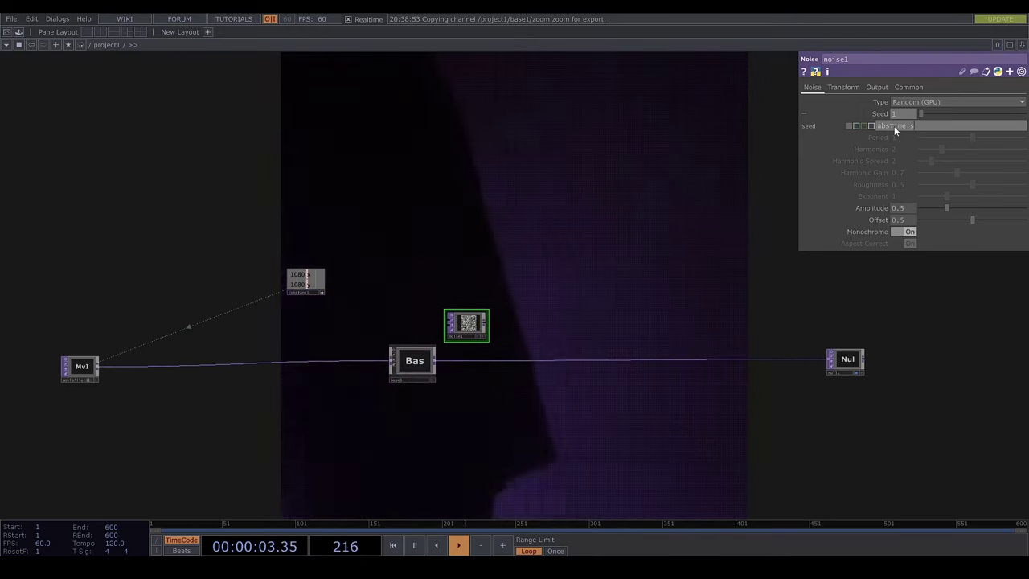
{"action": "type", "text": "econds"}
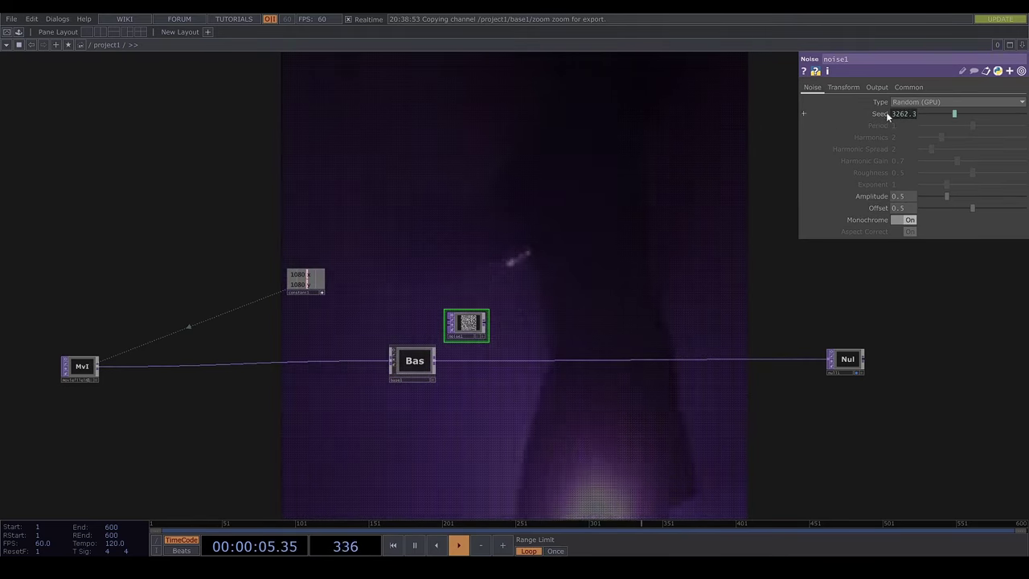
Export constant1's x and y channels to noise1's resolution width and height.
{"action": "left_click", "coordinate": [906, 86]}
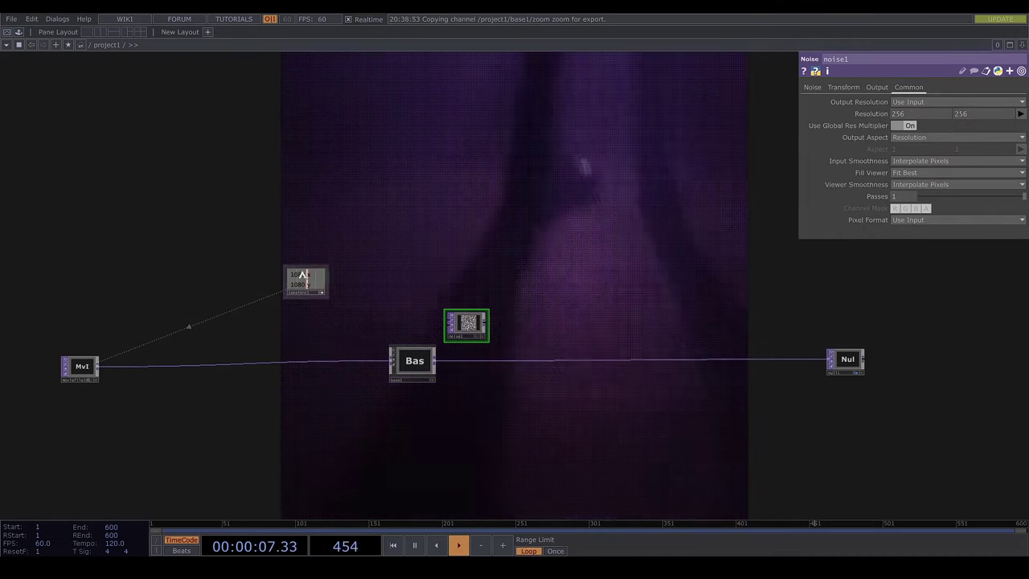
{"action": "left_click_drag", "start_coordinate": [935, 141], "coordinate": [898, 112]}
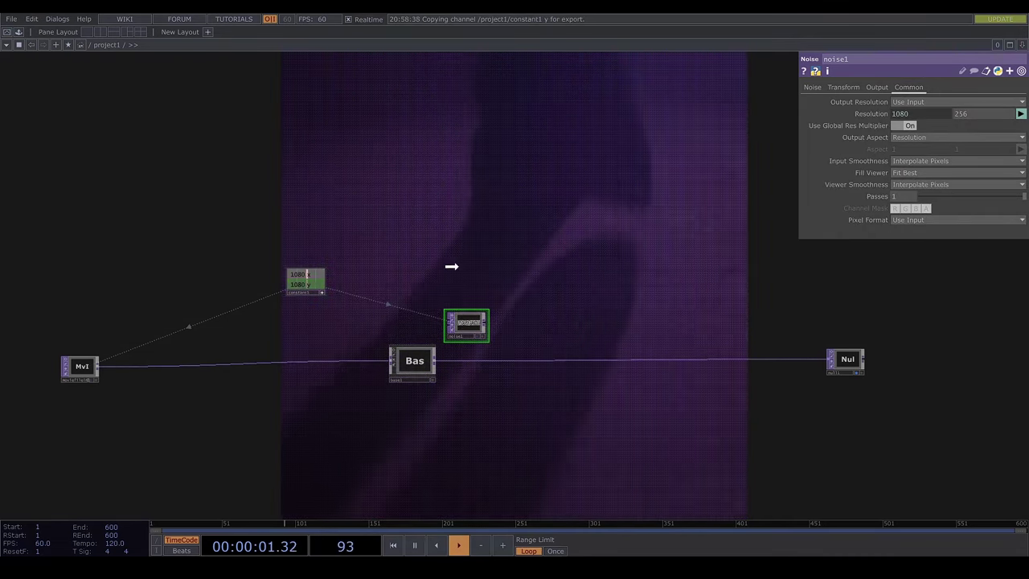
{"action": "left_click_drag", "start_coordinate": [581, 253], "coordinate": [976, 115]}
{"action": "left_click", "coordinate": [965, 108]}
Turn off Monochrome on noise1, then set its offset to 0 and its amplitude to 0.06.
{"action": "left_click", "coordinate": [813, 87]}
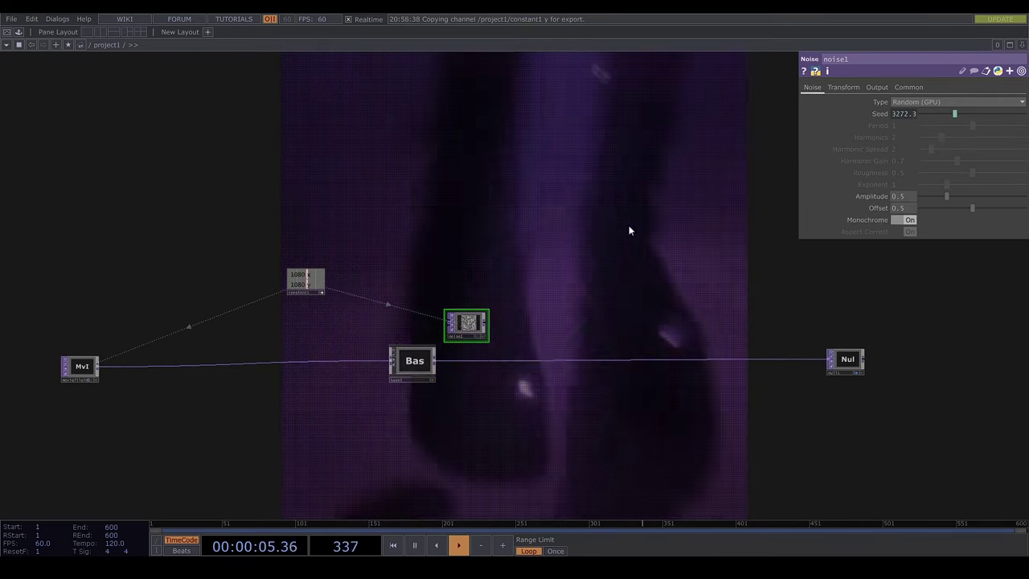
{"action": "left_click", "coordinate": [907, 220]}
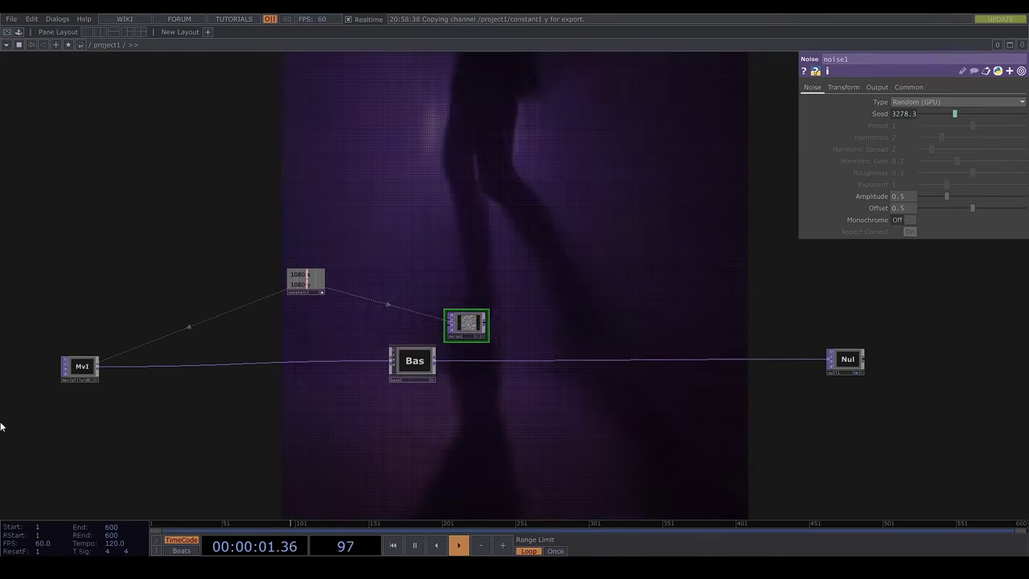
{"action": "left_click", "coordinate": [908, 208]}
{"action": "type", "text": "0"}
{"action": "key", "text": "Return"}
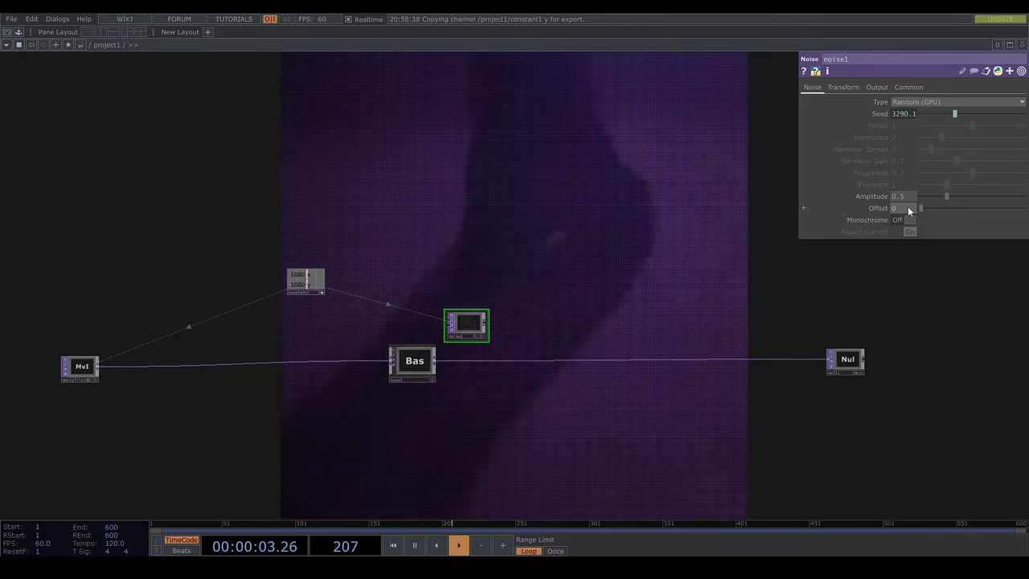
{"action": "left_click", "coordinate": [905, 193]}
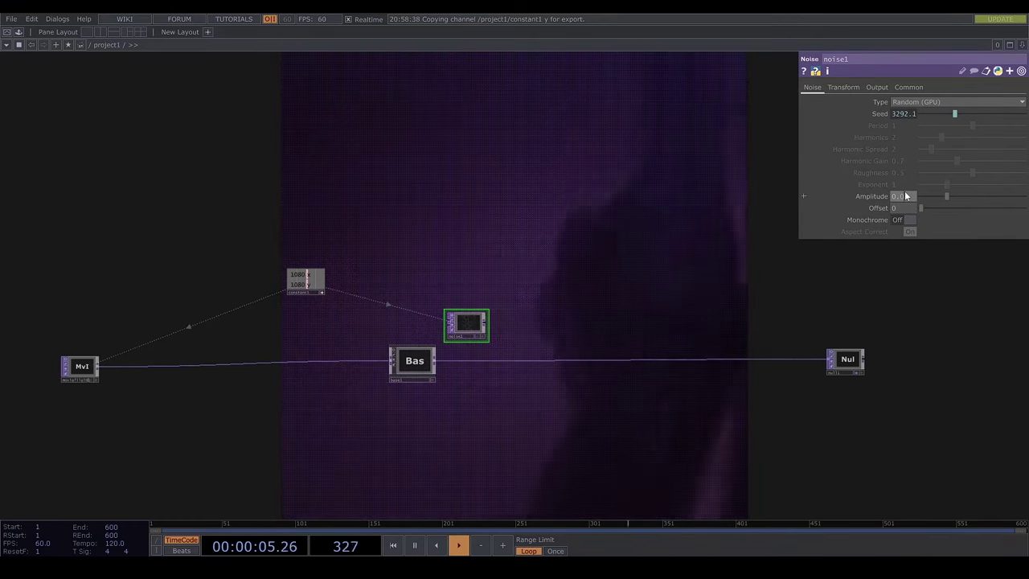
{"action": "type", "text": "0.05"}
{"action": "key", "text": "Return"}
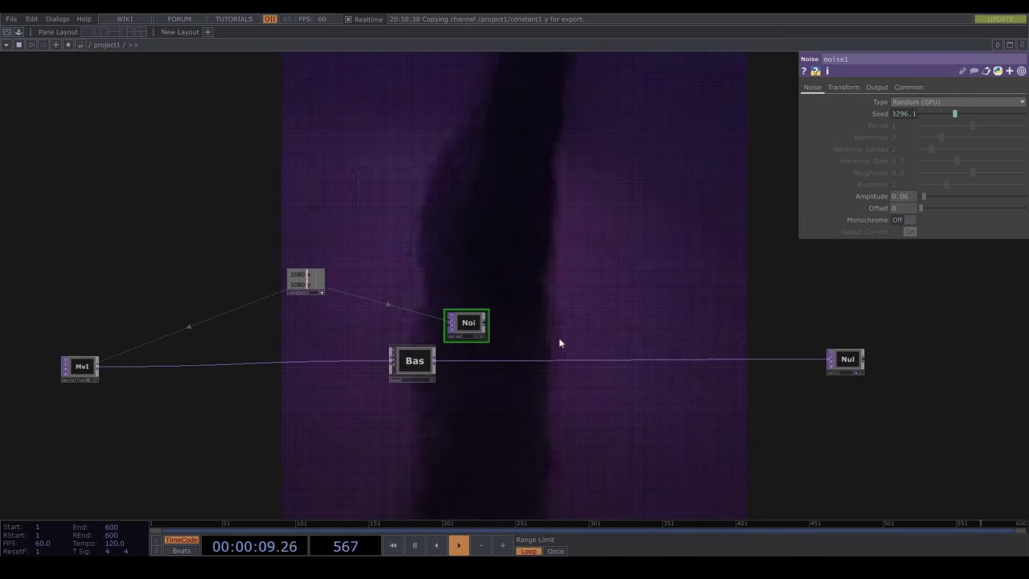
Add a Composite TOP beside noise1 and wire noise1 and base1's output into it.
{"action": "key", "text": "Tab"}
{"action": "type", "text": "comp"}
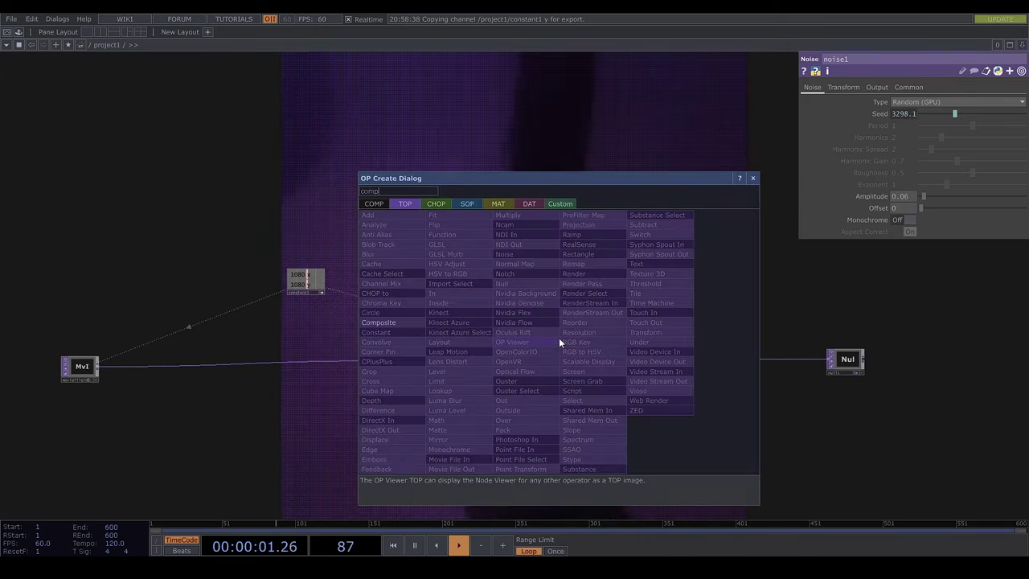
{"action": "left_click", "coordinate": [377, 323]}
{"action": "left_click", "coordinate": [535, 344]}
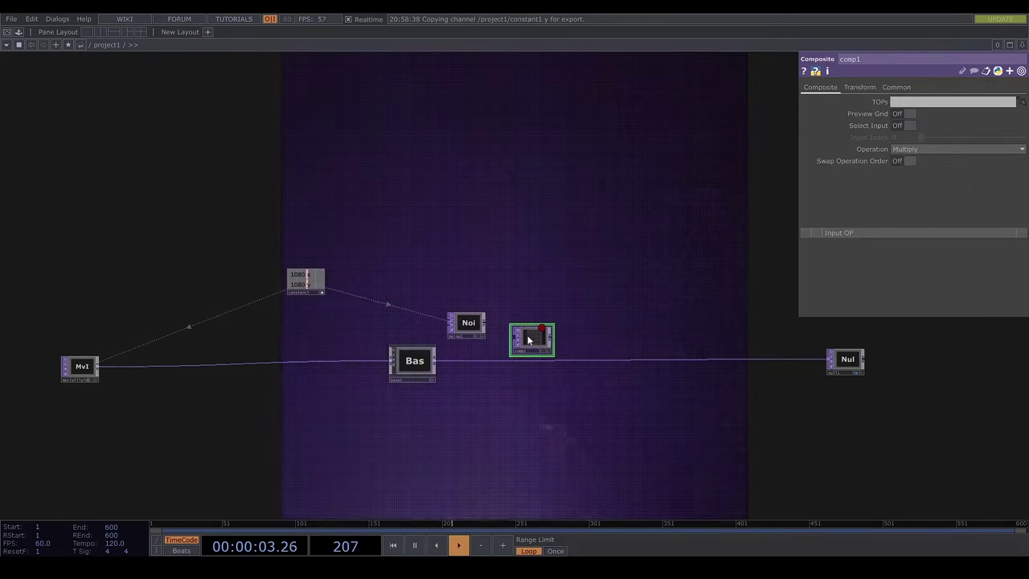
{"action": "left_click_drag", "start_coordinate": [438, 361], "coordinate": [513, 338]}
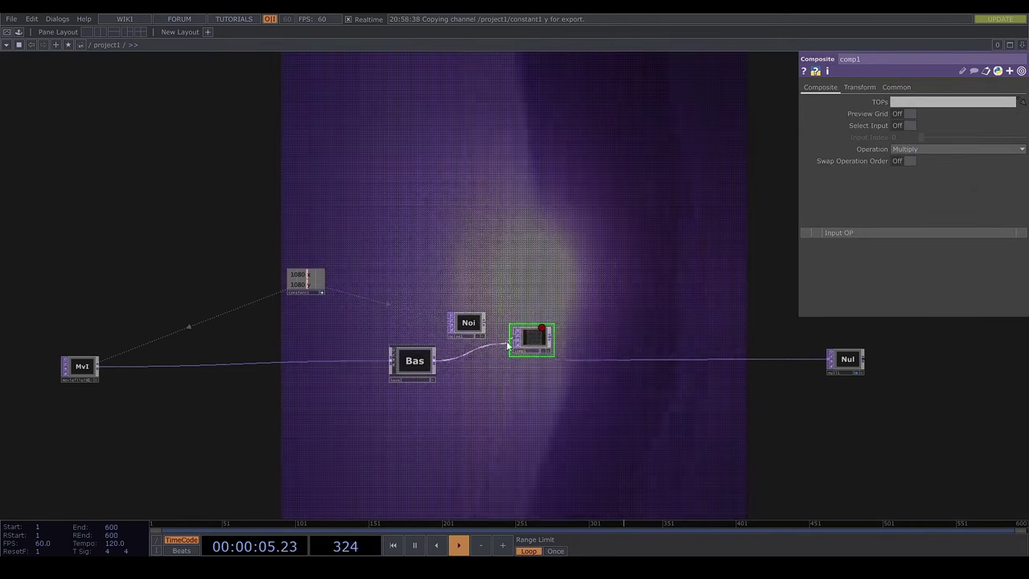
{"action": "left_click", "coordinate": [516, 344]}
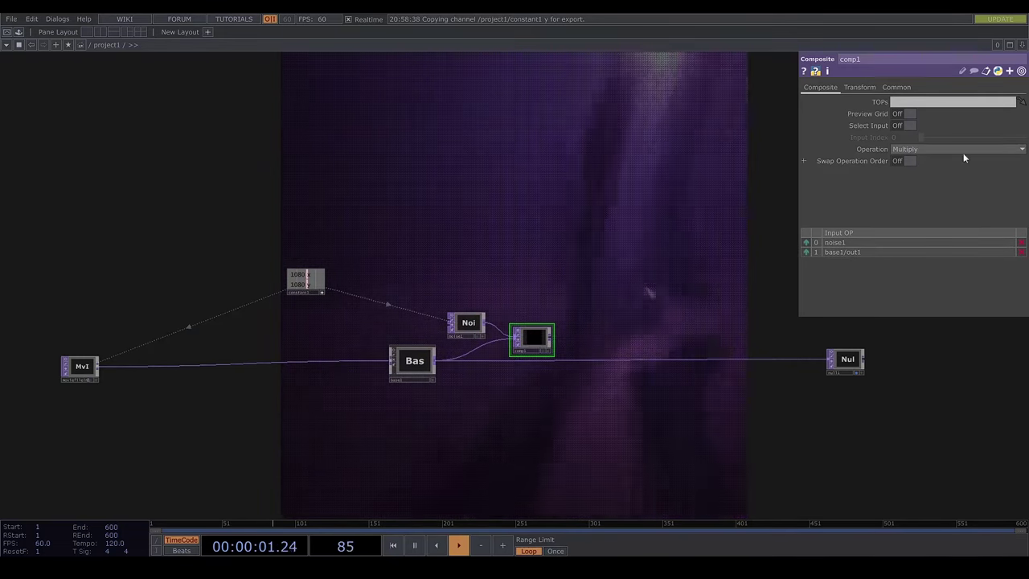
Set comp1's operation to Add and place it on the connection between base1 and null1.
{"action": "left_click", "coordinate": [971, 149]}
{"action": "left_click", "coordinate": [915, 160]}
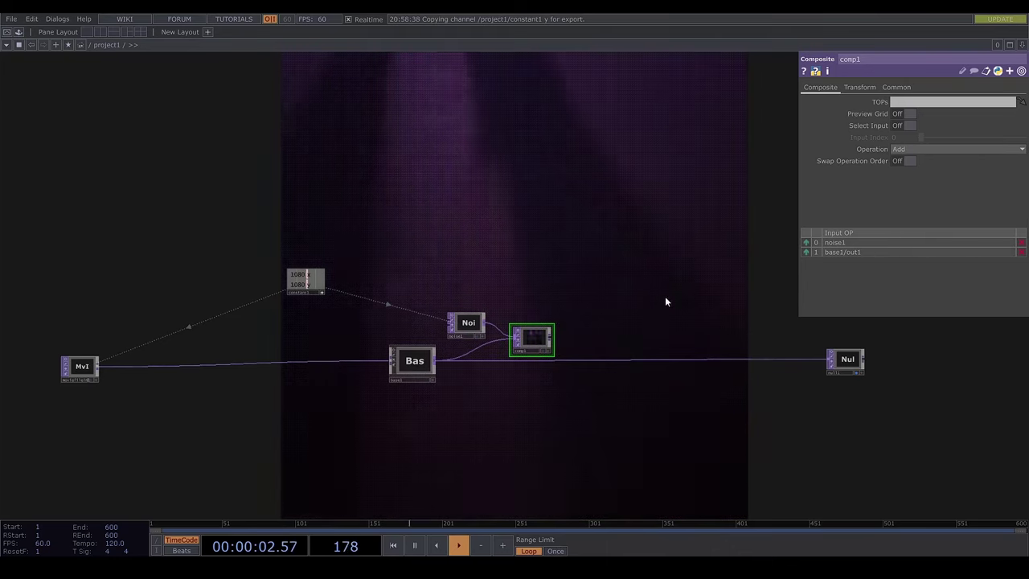
{"action": "left_click", "coordinate": [517, 330]}
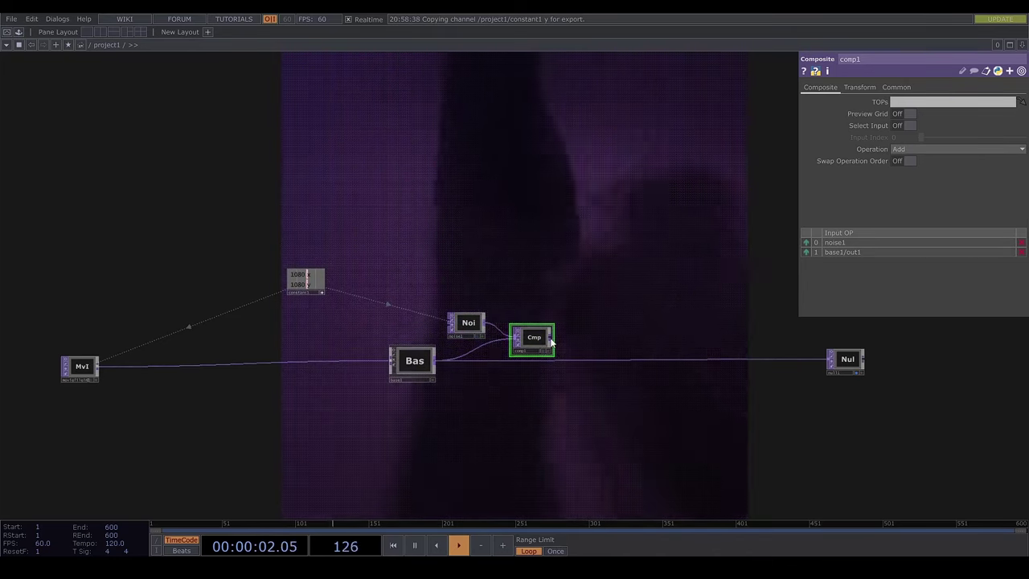
{"action": "left_click_drag", "start_coordinate": [550, 339], "coordinate": [500, 362]}
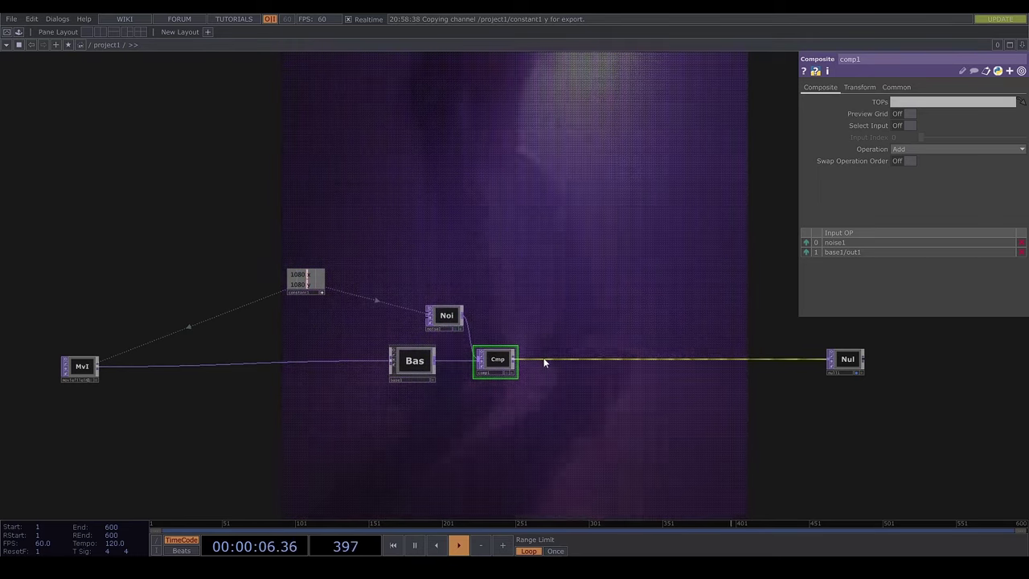
Insert a Lens Distort TOP between comp1 and null1.
{"action": "right_click", "coordinate": [545, 361]}
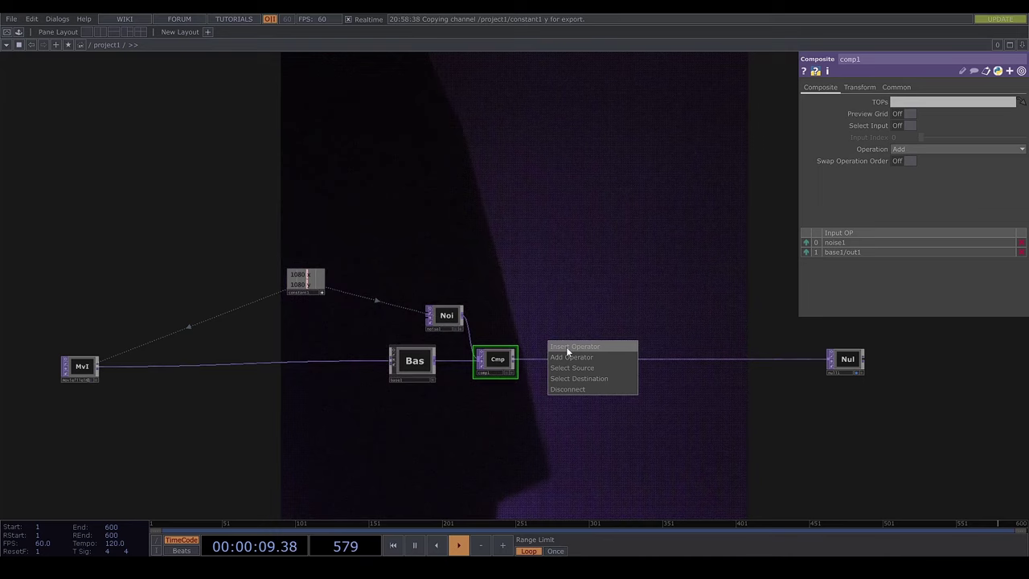
{"action": "left_click", "coordinate": [566, 347]}
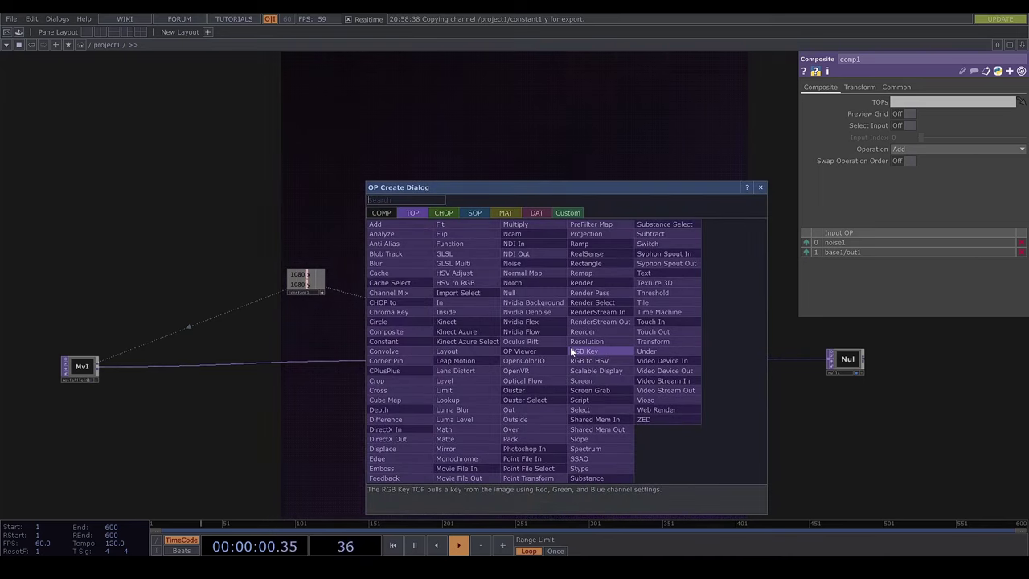
{"action": "type", "text": "lens"}
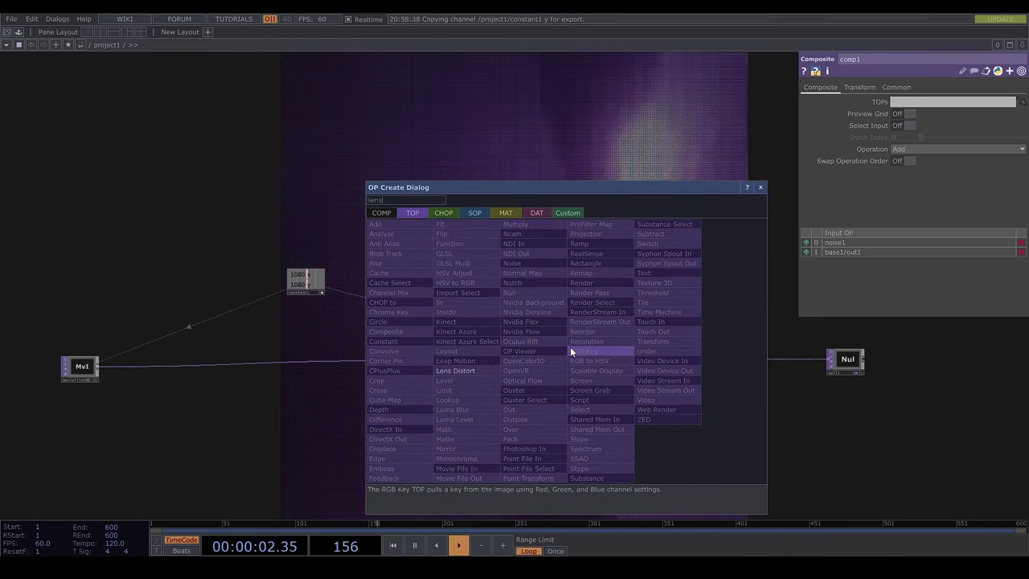
{"action": "key", "text": "Return"}
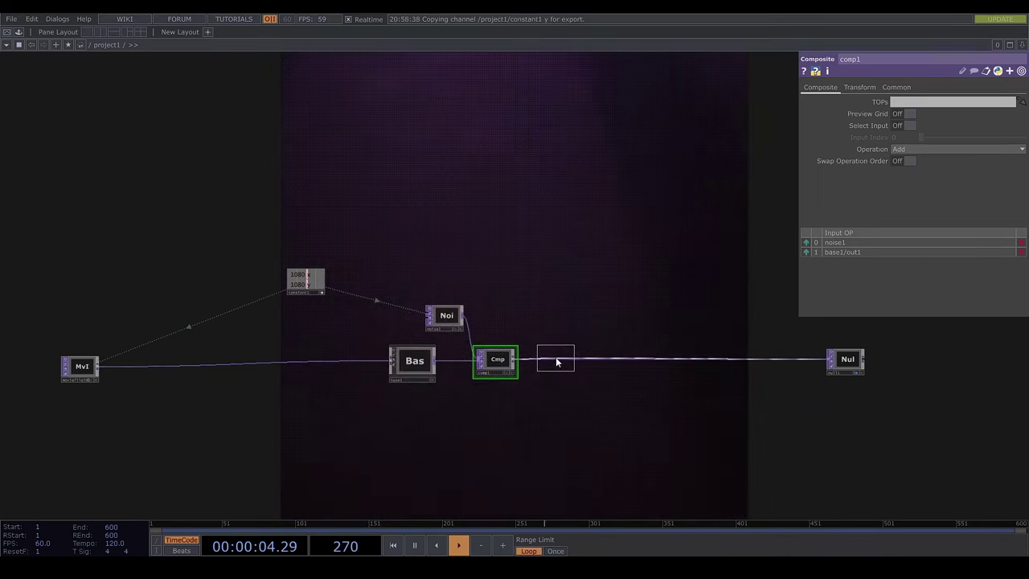
{"action": "left_click", "coordinate": [561, 366]}
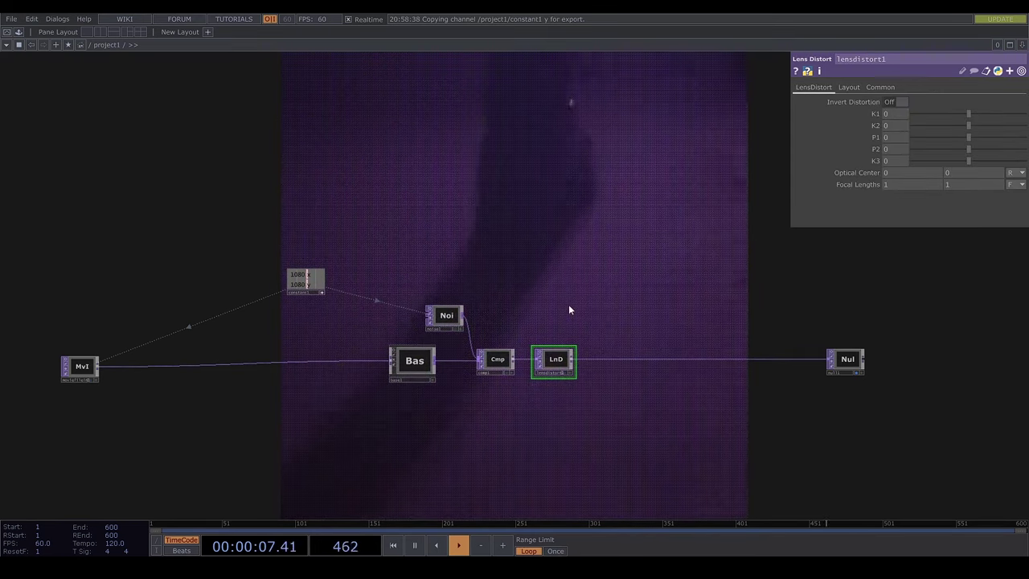
Set lensdistort1's K1 to 0.3 and make K2 a reference to K1.
{"action": "left_click", "coordinate": [876, 114]}
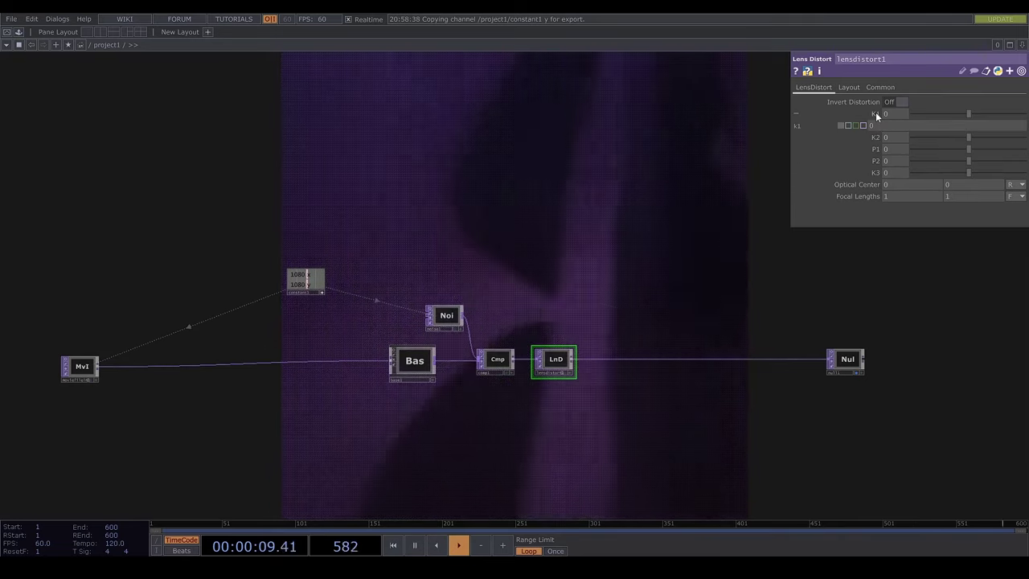
{"action": "left_click", "coordinate": [875, 114]}
{"action": "left_click", "coordinate": [893, 115]}
{"action": "type", "text": "0.10.3"}
{"action": "key", "text": "Return"}
{"action": "right_click", "coordinate": [871, 112]}
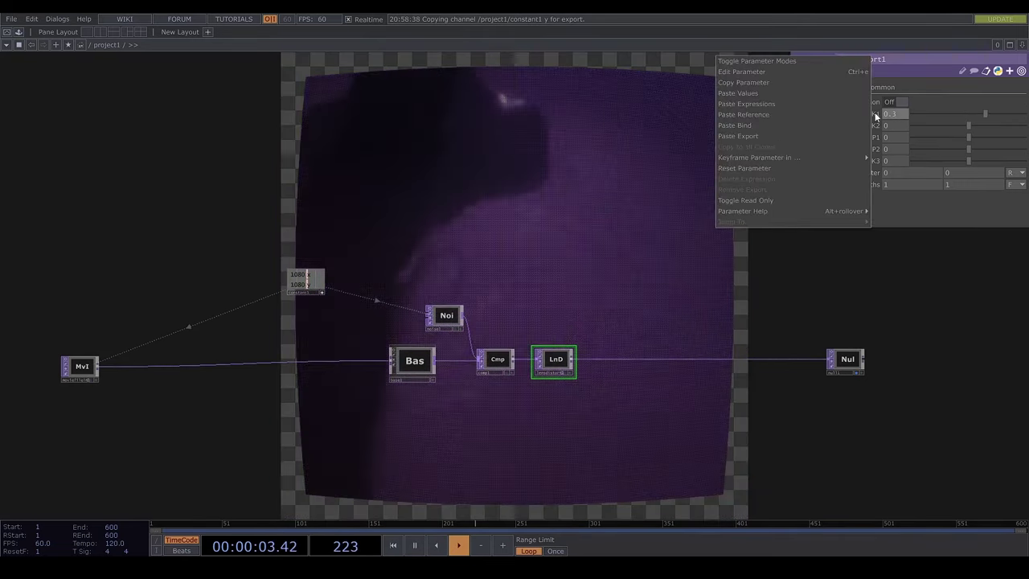
{"action": "left_click", "coordinate": [807, 81]}
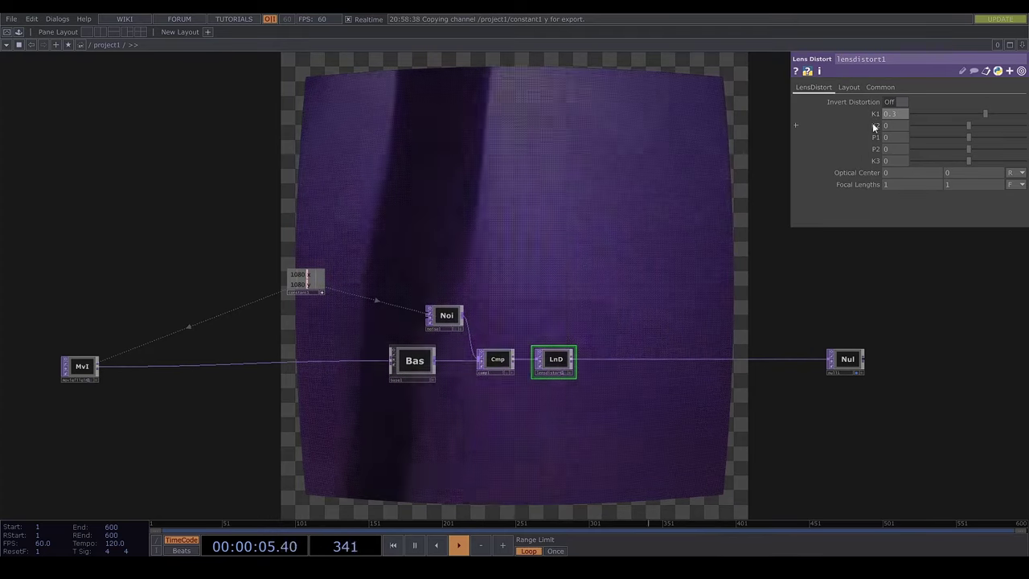
{"action": "right_click", "coordinate": [874, 127]}
{"action": "left_click", "coordinate": [778, 126]}
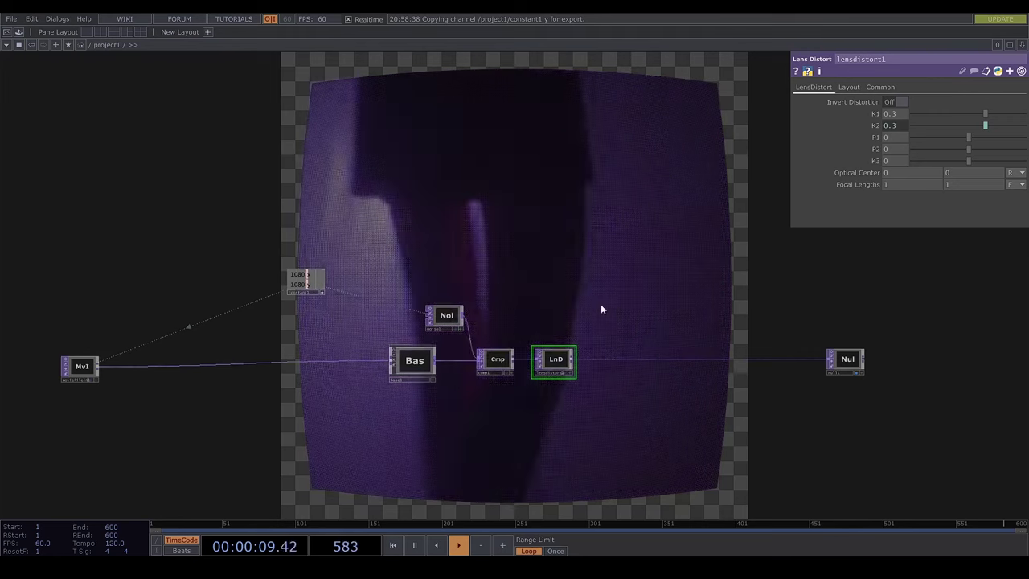
Add the bloom component from the palette's ImageFilters and connect it between lensdistort1 and null1.
{"action": "left_click_drag", "start_coordinate": [546, 304], "coordinate": [469, 330]}
{"action": "left_click", "coordinate": [18, 31]}
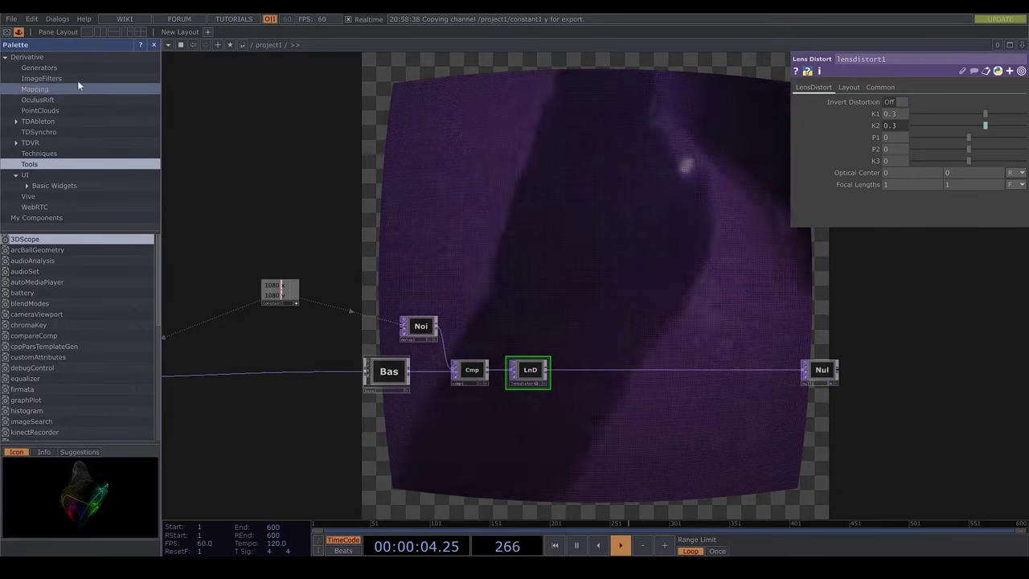
{"action": "left_click", "coordinate": [41, 78]}
{"action": "left_click_drag", "start_coordinate": [115, 249], "coordinate": [627, 322]}
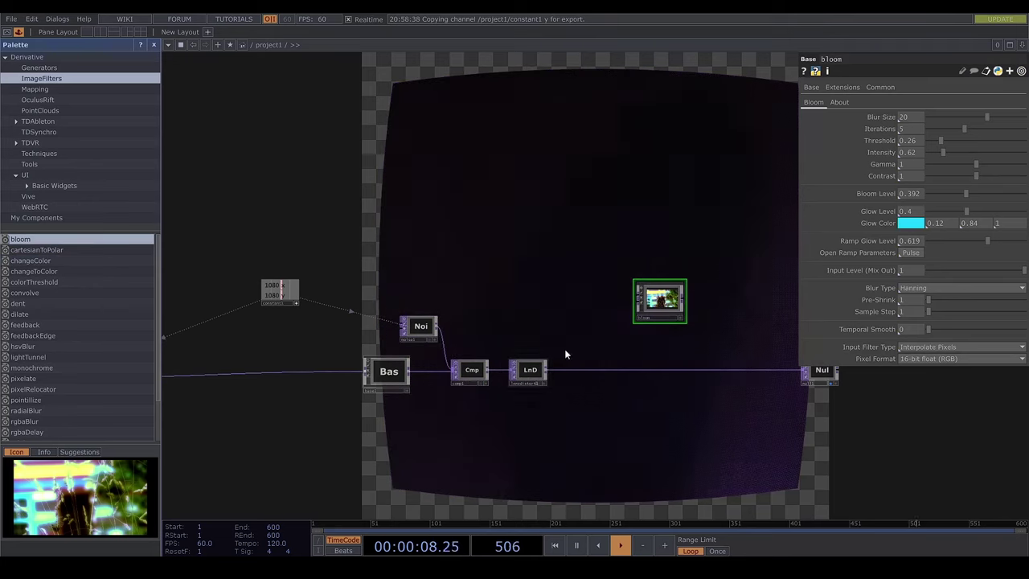
{"action": "left_click_drag", "start_coordinate": [546, 371], "coordinate": [636, 299]}
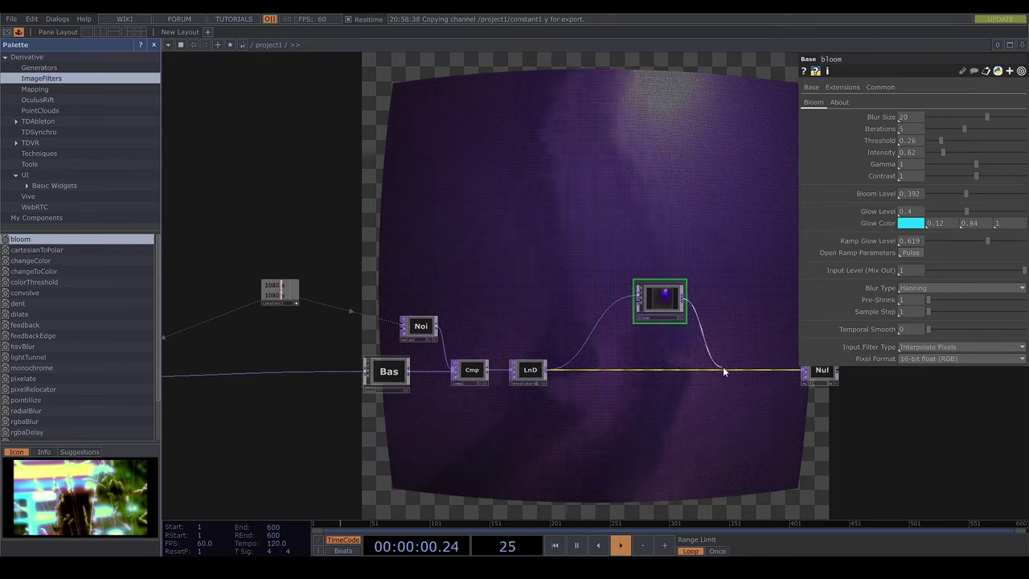
{"action": "left_click_drag", "start_coordinate": [724, 367], "coordinate": [723, 370]}
{"action": "left_click_drag", "start_coordinate": [672, 307], "coordinate": [610, 365]}
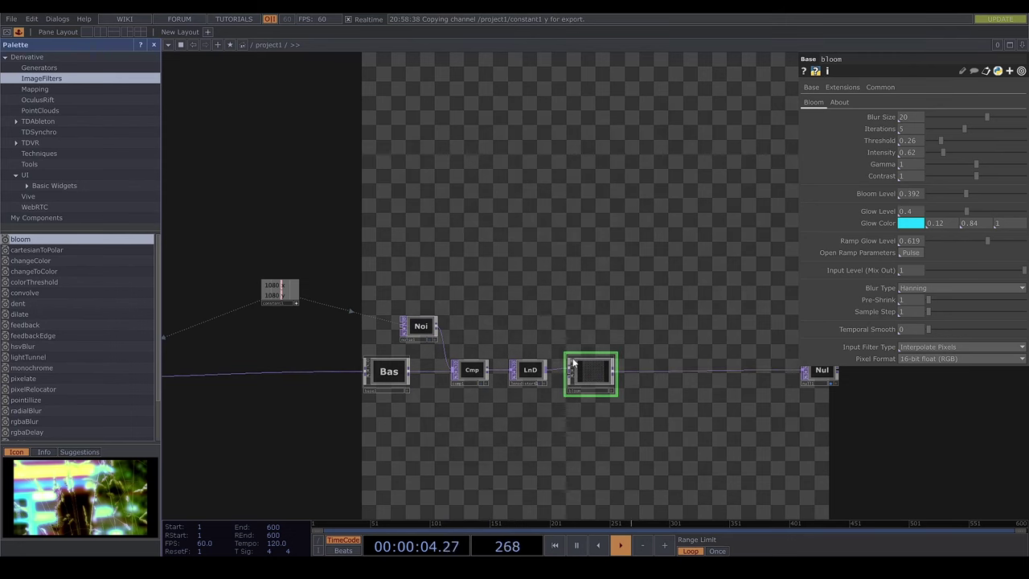
{"action": "left_click", "coordinate": [572, 362]}
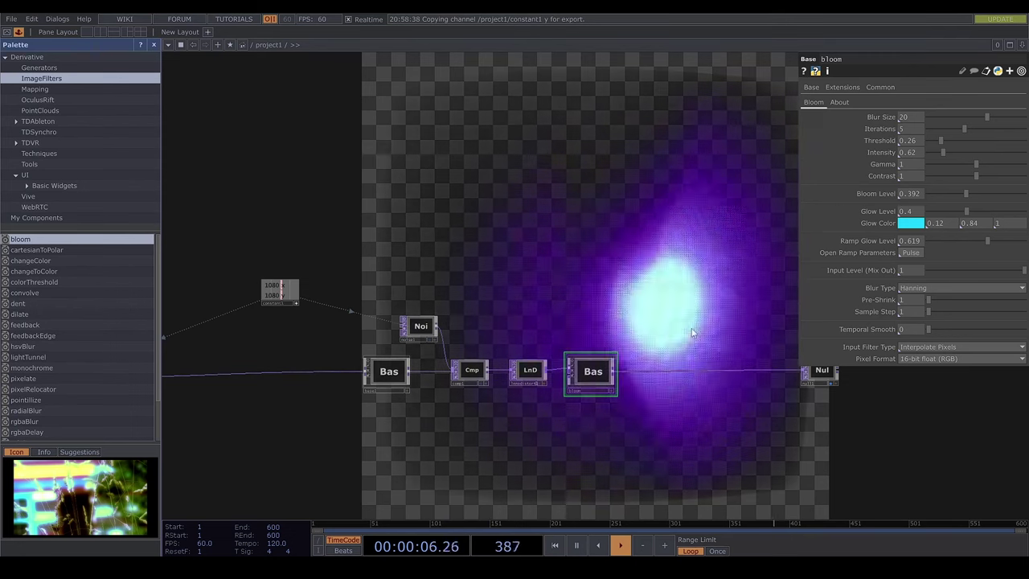
Set bloom's threshold to 0.05, intensity to 0.67, bloom level to 0.207 and glow level to 0.38.
{"action": "left_click_drag", "start_coordinate": [942, 141], "coordinate": [925, 151]}
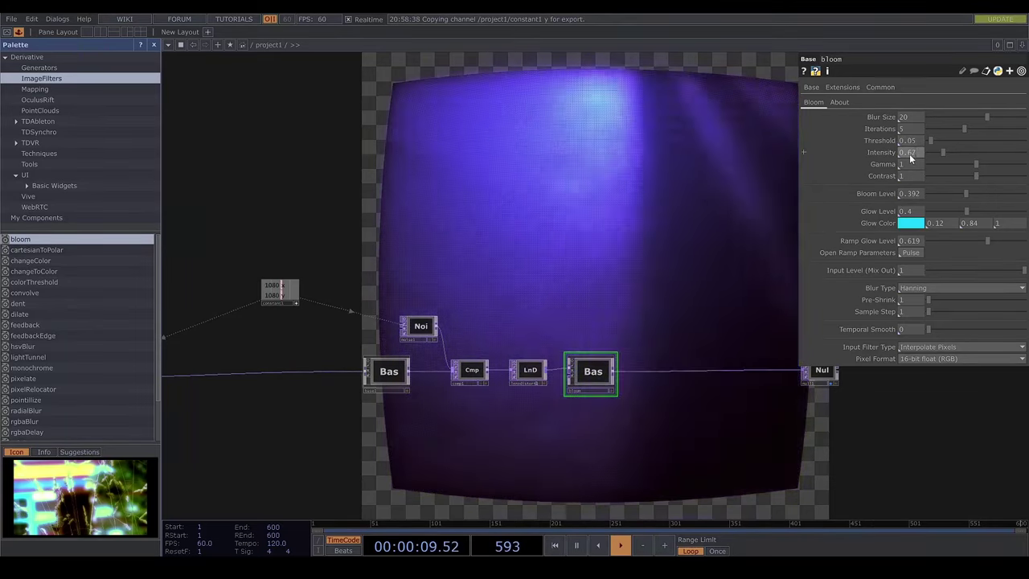
{"action": "left_click_drag", "start_coordinate": [911, 155], "coordinate": [906, 193]}
{"action": "type", "text": "207"}
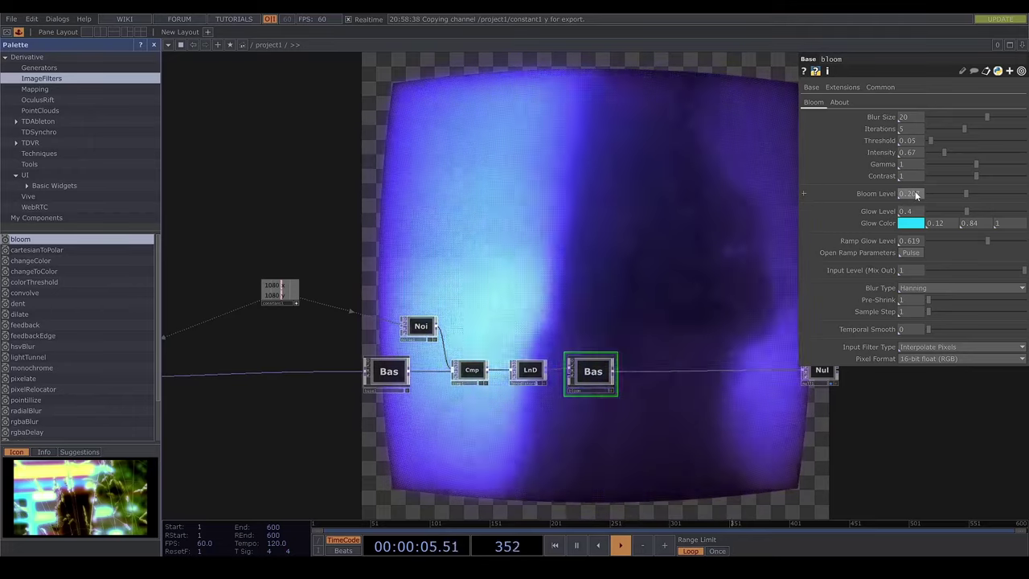
{"action": "key", "text": "Return"}
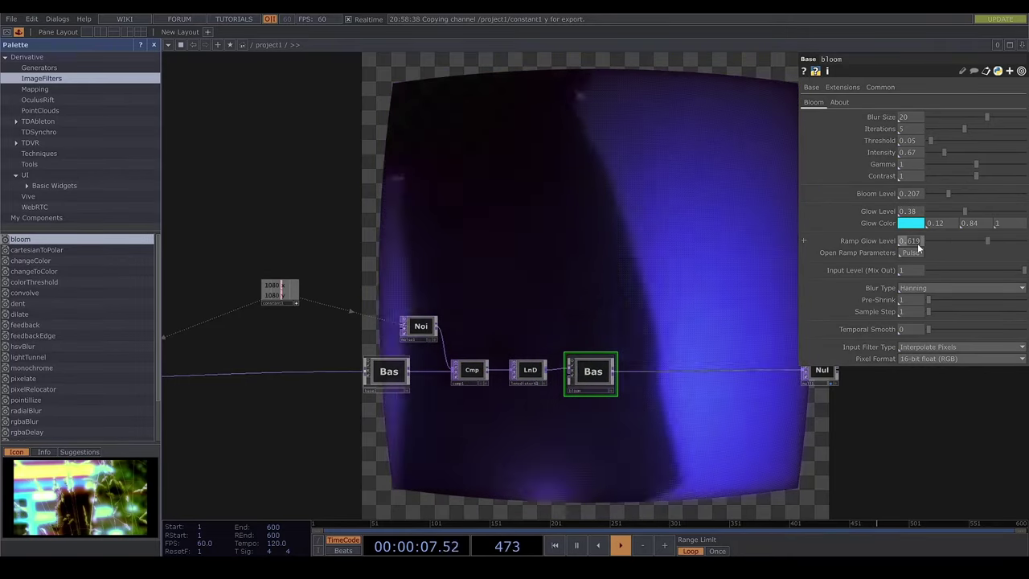
Reduce bloom's ramp glow level to 0.335 and change its glow color to white.
{"action": "left_click_drag", "start_coordinate": [987, 241], "coordinate": [878, 240]}
{"action": "left_click", "coordinate": [918, 225]}
{"action": "left_click", "coordinate": [989, 154]}
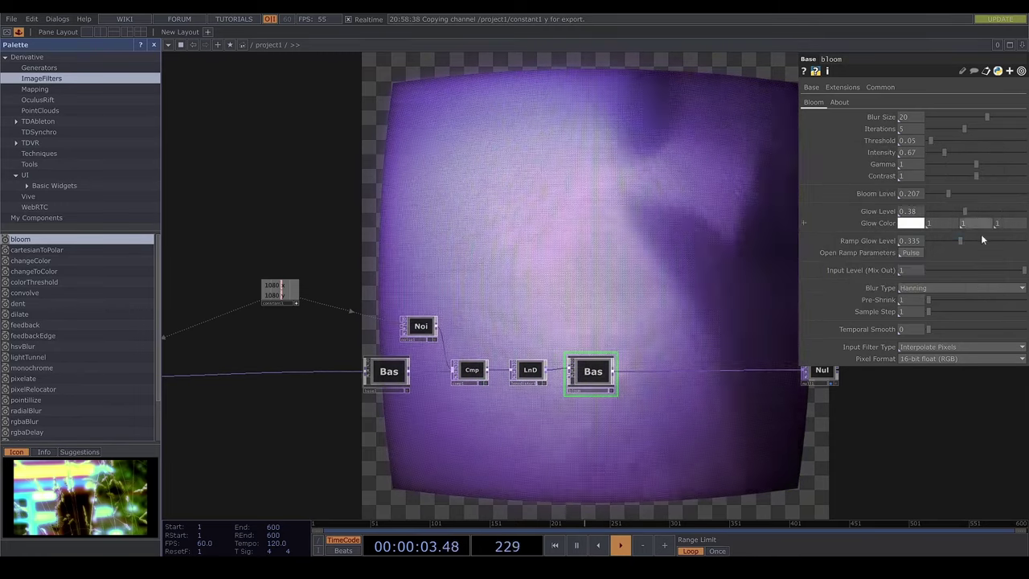
Desaturate the colored keys of bloom's glow ramp and close the ramp parameters.
{"action": "left_click", "coordinate": [911, 253]}
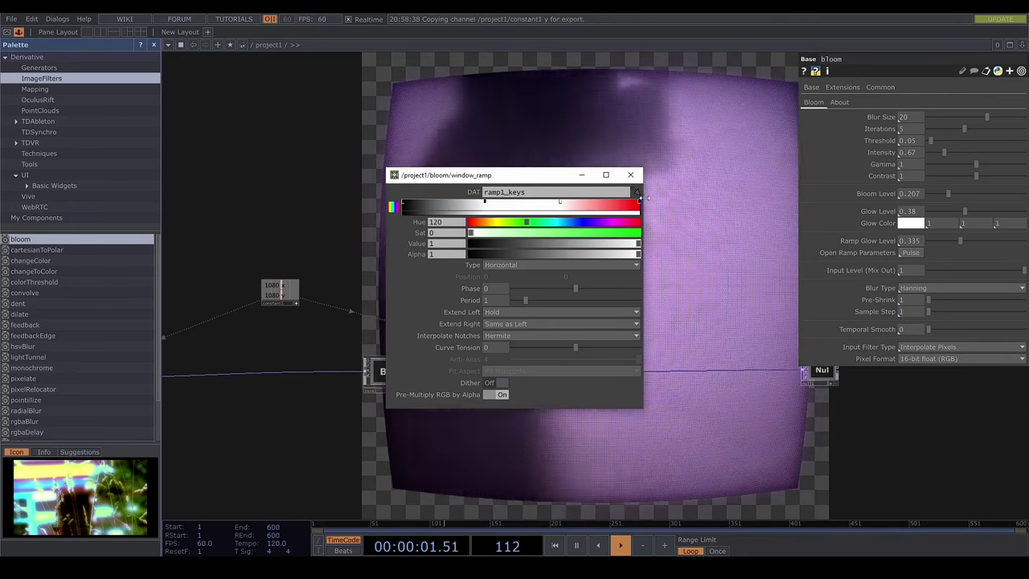
{"action": "left_click_drag", "start_coordinate": [583, 234], "coordinate": [450, 234]}
{"action": "left_click", "coordinate": [630, 175]}
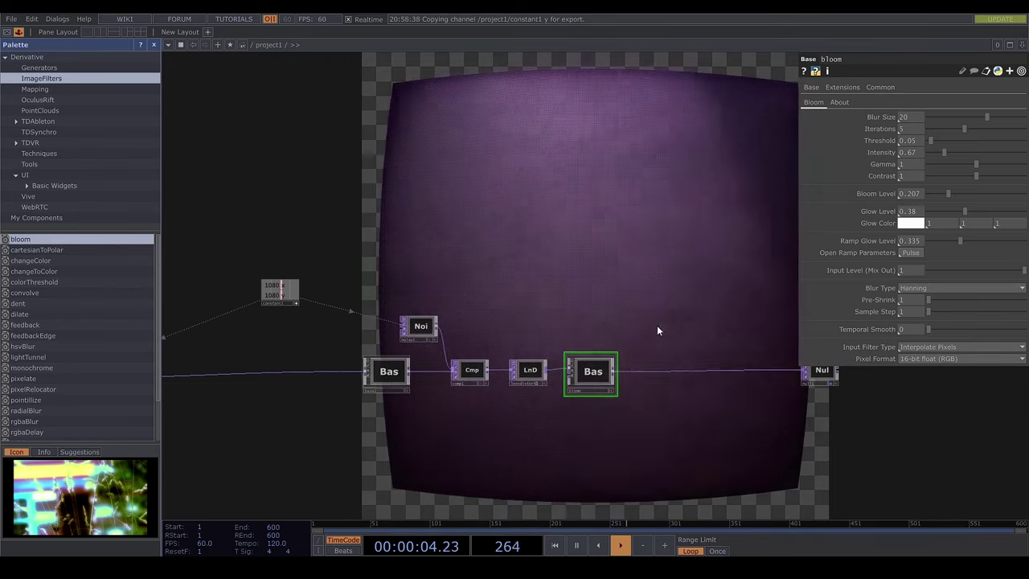
Insert a Transform TOP between bloom and null1 and turn on Comp Over Background Color to get a black backdrop.
{"action": "left_click_drag", "start_coordinate": [656, 325], "coordinate": [544, 296]}
{"action": "right_click", "coordinate": [537, 350]}
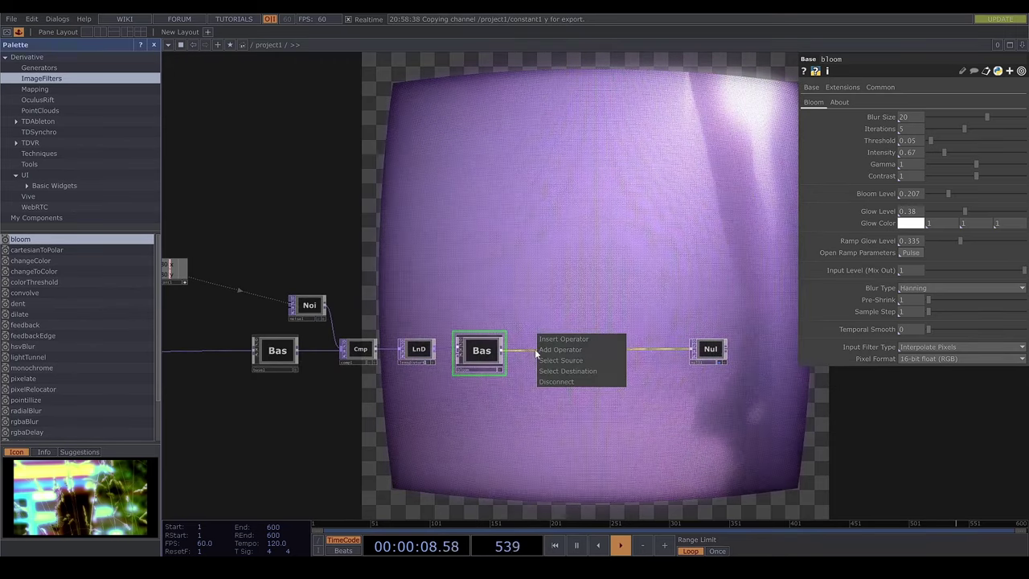
{"action": "left_click", "coordinate": [545, 346]}
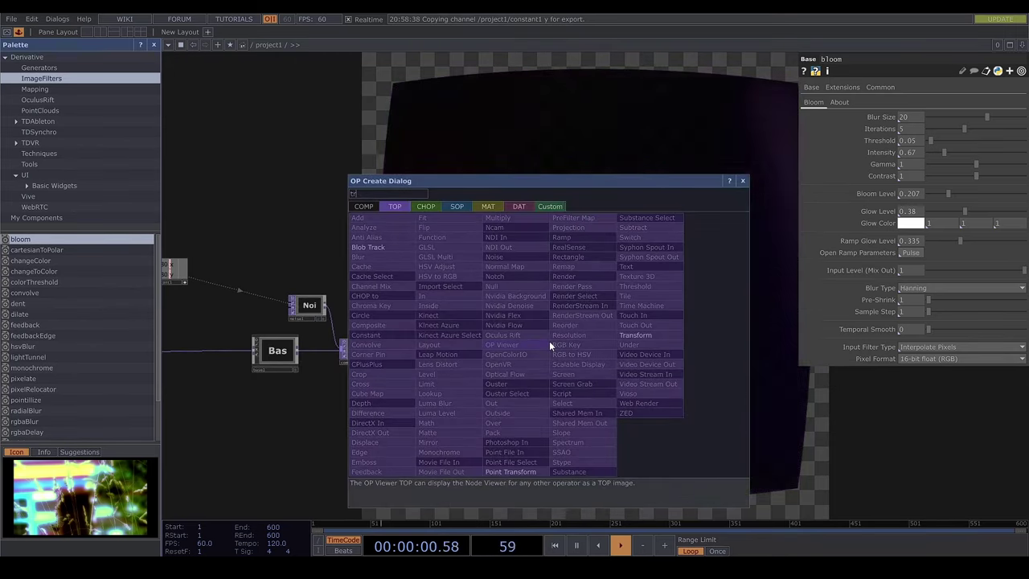
{"action": "left_click", "coordinate": [638, 341]}
{"action": "left_click", "coordinate": [530, 348]}
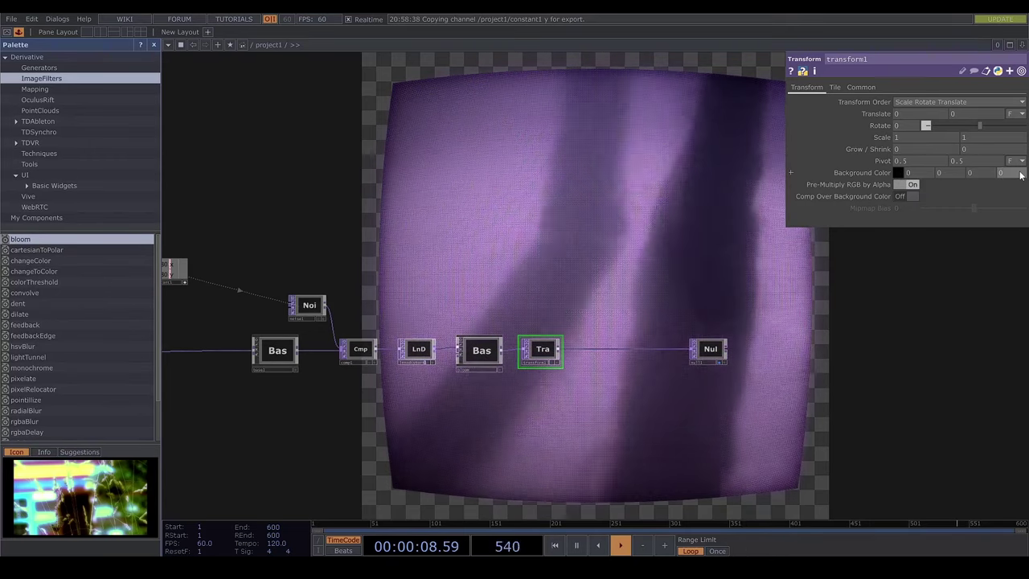
{"action": "left_click", "coordinate": [911, 196]}
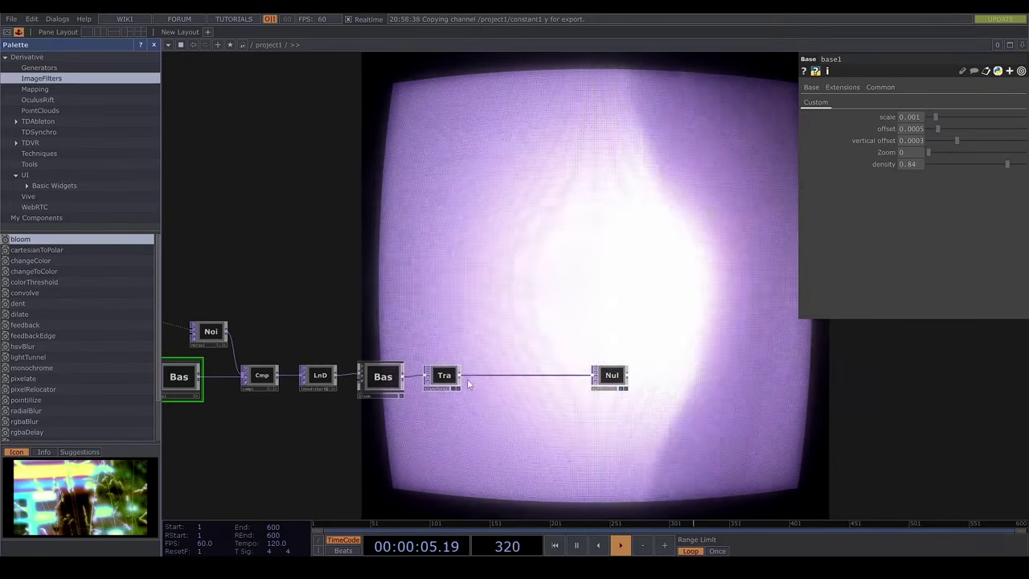
Insert a Blur TOP between transform1 and null1.
{"action": "key", "text": "Tab"}
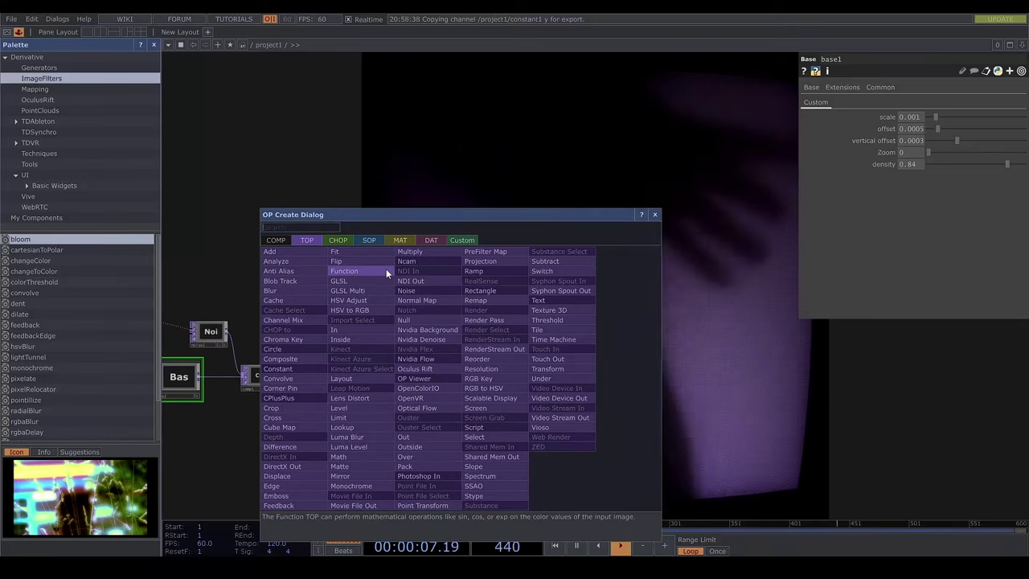
{"action": "type", "text": "blur"}
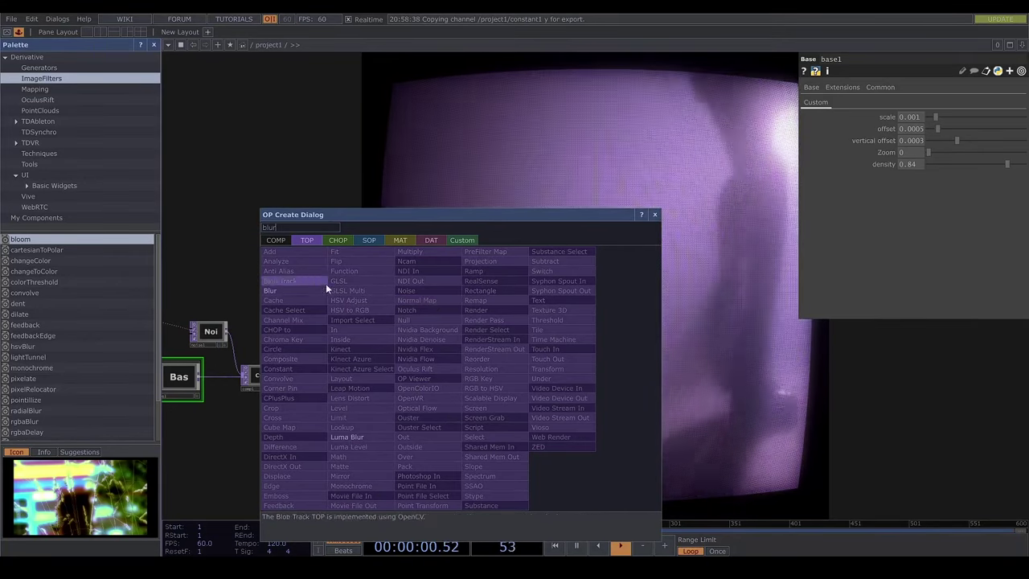
{"action": "left_click", "coordinate": [322, 291]}
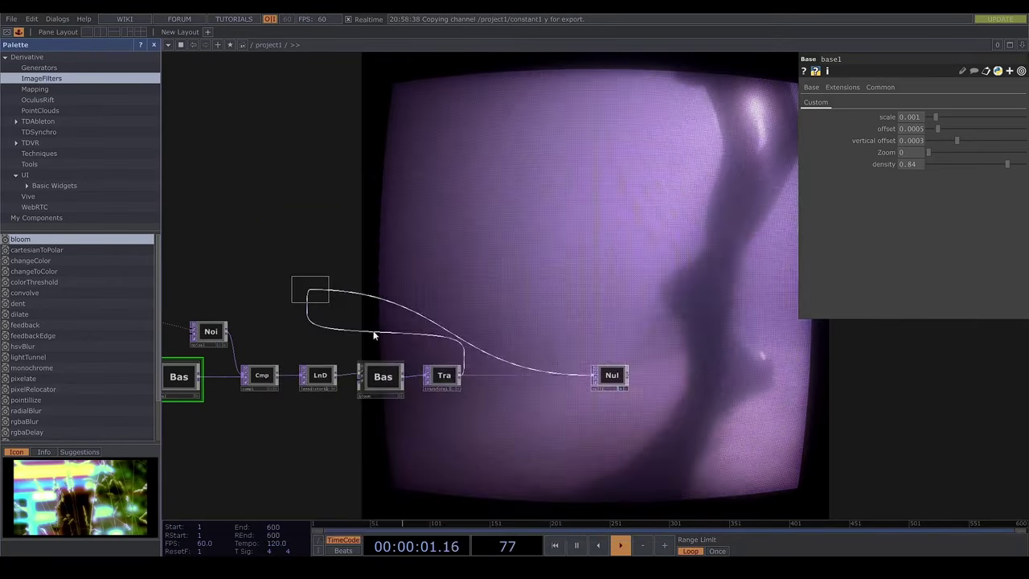
{"action": "left_click", "coordinate": [496, 378]}
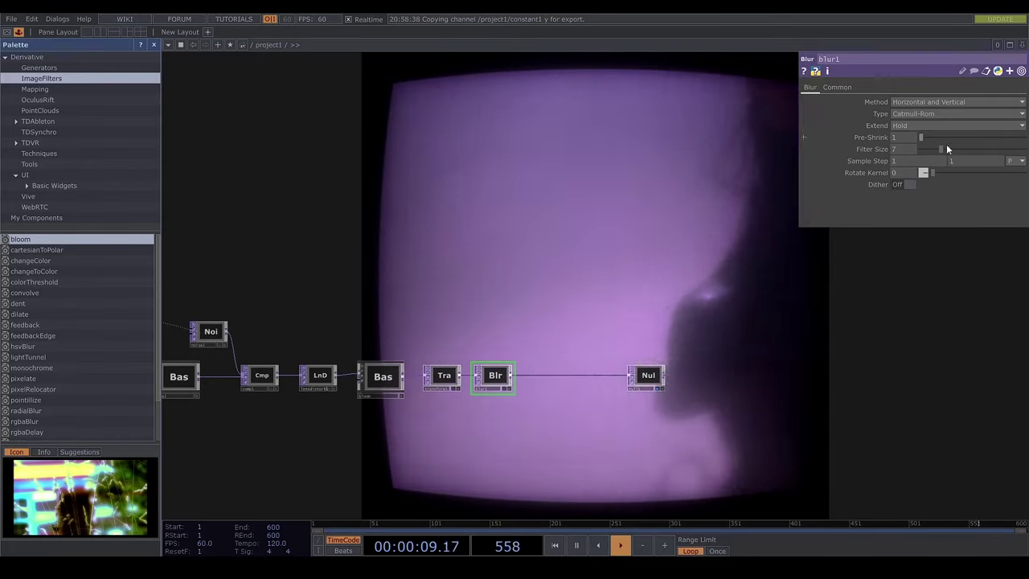
Set blur1's Filter Size to 12 and insert a Composite TOP with the Atop operation between blur1 and null1.
{"action": "left_click_drag", "start_coordinate": [954, 151], "coordinate": [958, 151]}
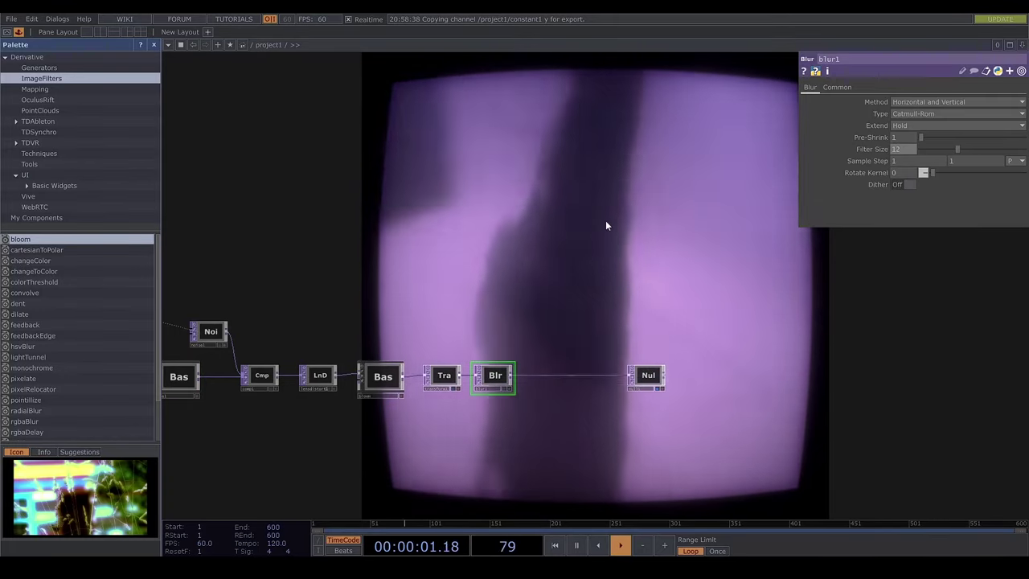
{"action": "right_click", "coordinate": [537, 374]}
{"action": "left_click", "coordinate": [547, 366]}
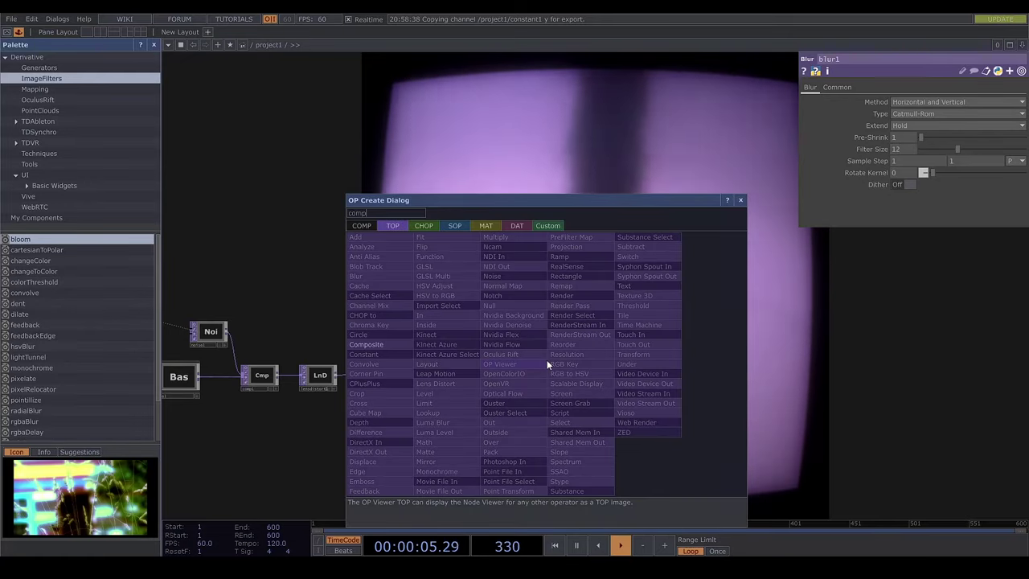
{"action": "left_click", "coordinate": [375, 344]}
{"action": "left_click", "coordinate": [560, 383]}
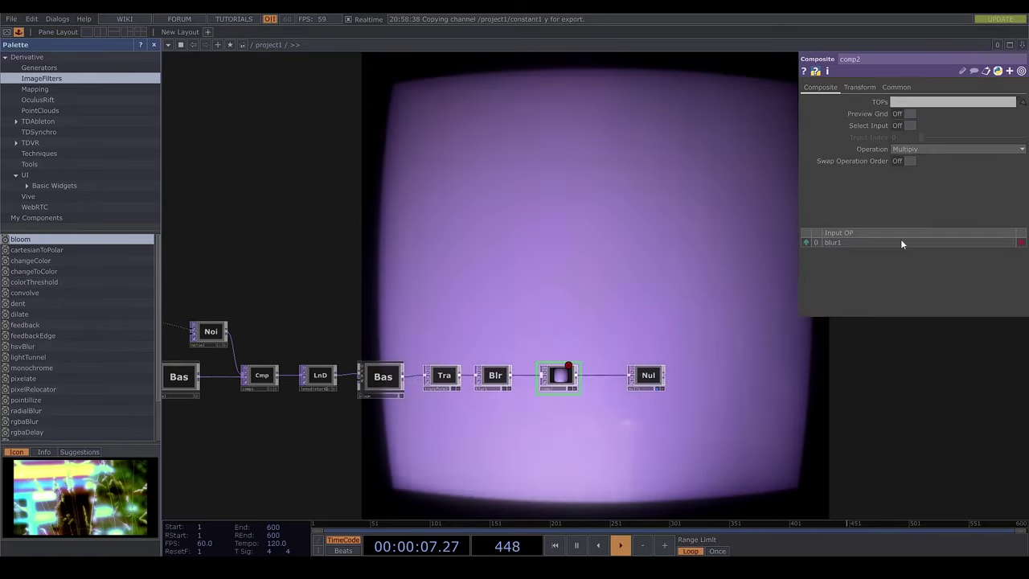
{"action": "left_click", "coordinate": [970, 149]}
{"action": "left_click", "coordinate": [909, 171]}
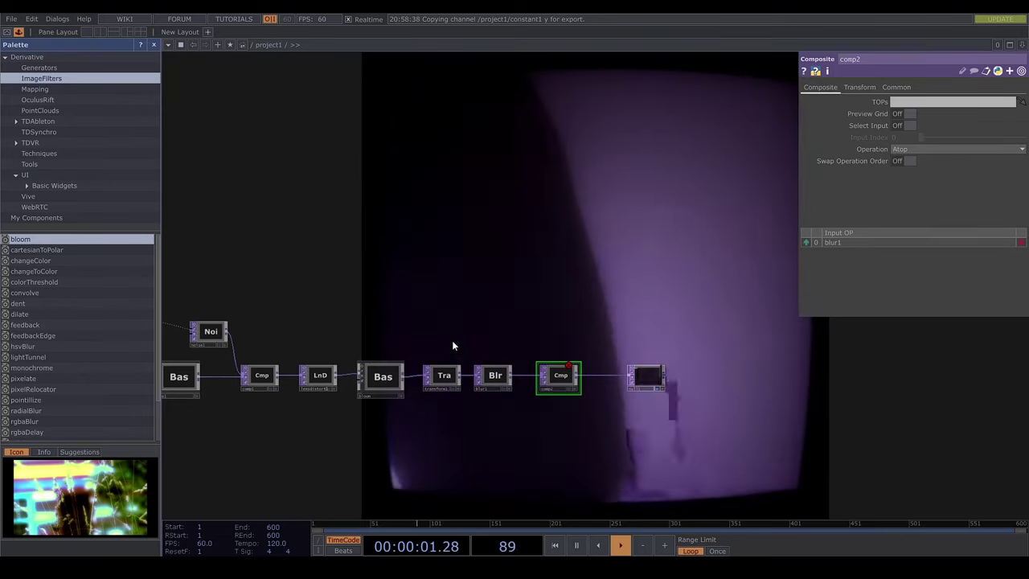
Add a Level TOP above blur1 and feed it from the transform1 output.
{"action": "key", "text": "Tab"}
{"action": "type", "text": "lev"}
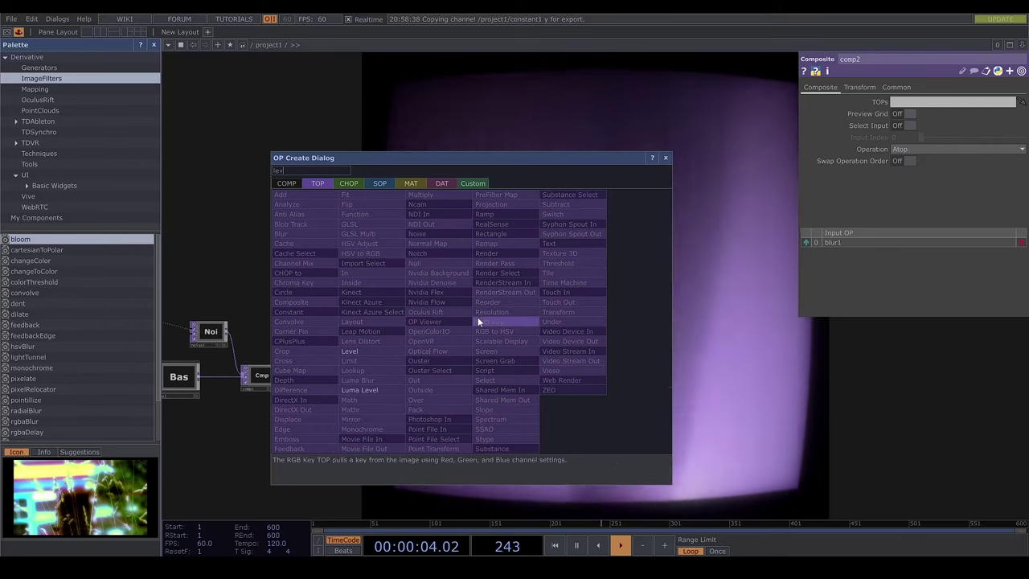
{"action": "left_click", "coordinate": [394, 352]}
{"action": "left_click", "coordinate": [498, 334]}
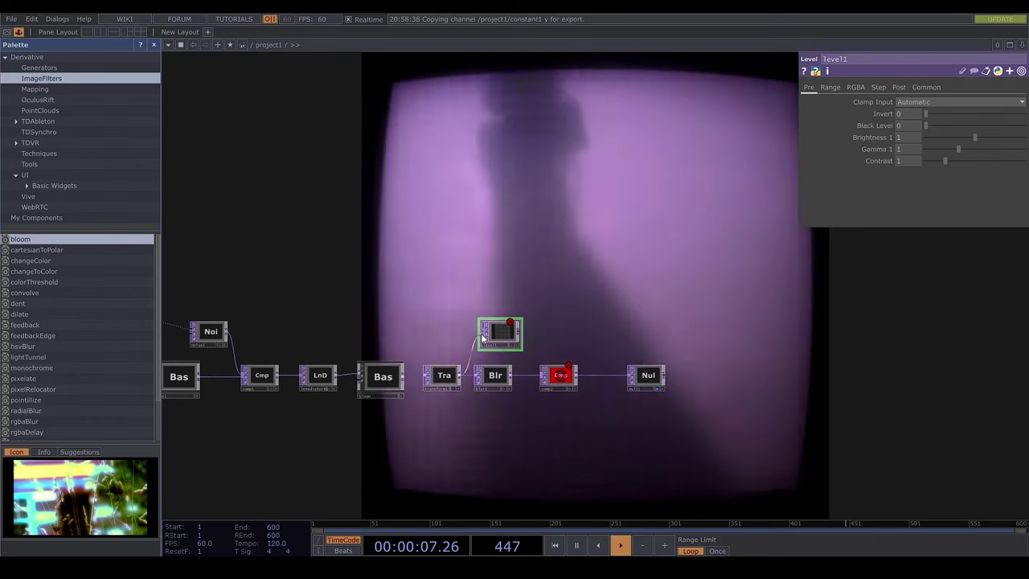
{"action": "left_click_drag", "start_coordinate": [462, 374], "coordinate": [508, 336]}
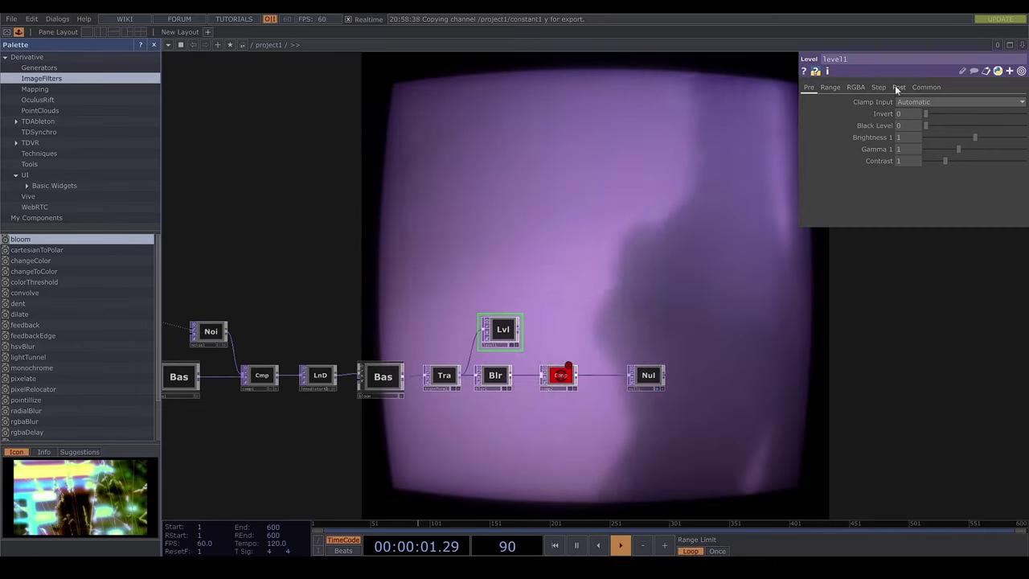
Set level1's Opacity to 0.6 and connect its output to the second Composite TOP together with blur1.
{"action": "left_click", "coordinate": [898, 86]}
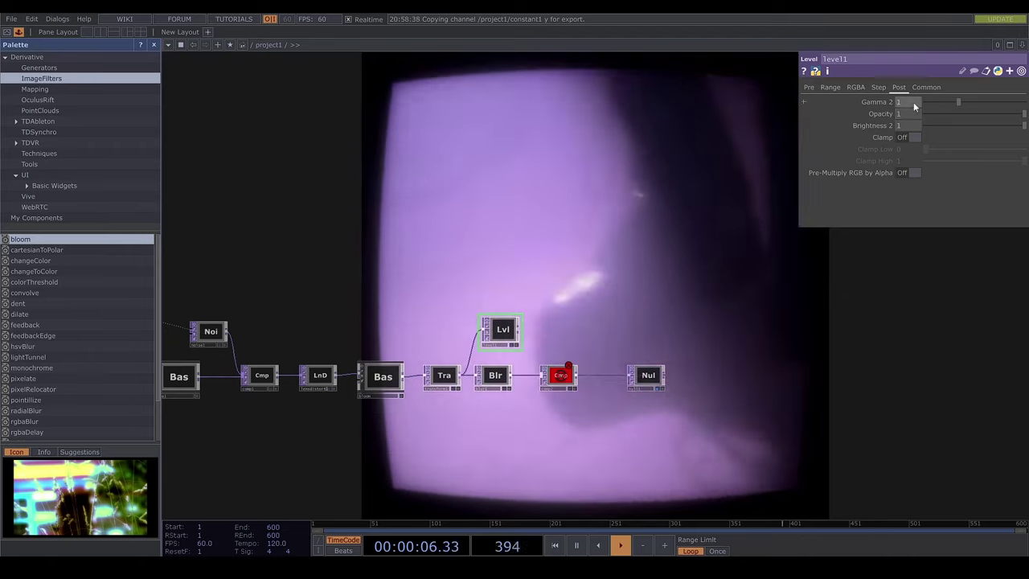
{"action": "left_click", "coordinate": [909, 114]}
{"action": "type", "text": "0.6"}
{"action": "key", "text": "Return"}
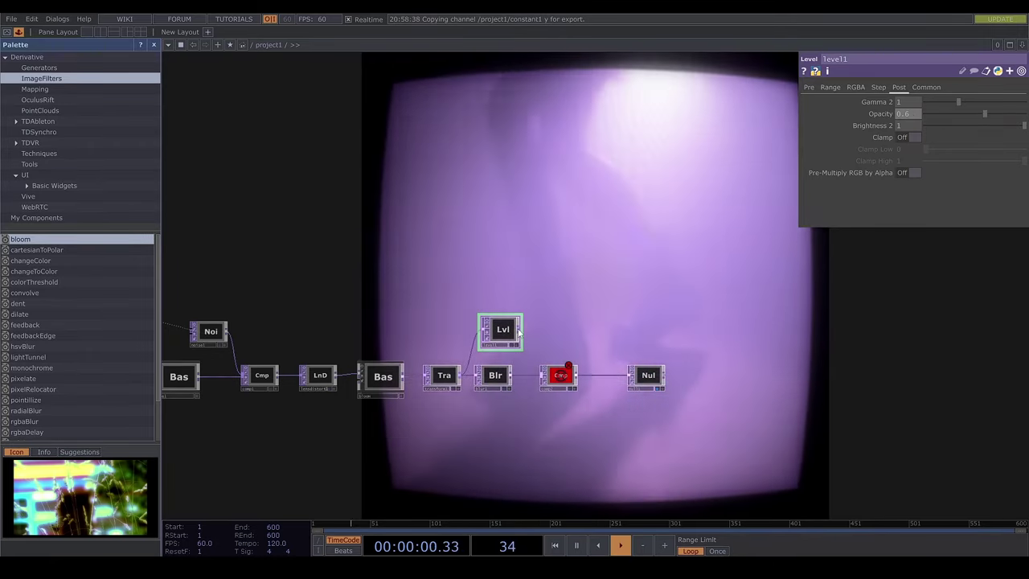
{"action": "left_click_drag", "start_coordinate": [521, 329], "coordinate": [537, 376]}
{"action": "left_click", "coordinate": [542, 376]}
{"action": "left_click", "coordinate": [560, 375]}
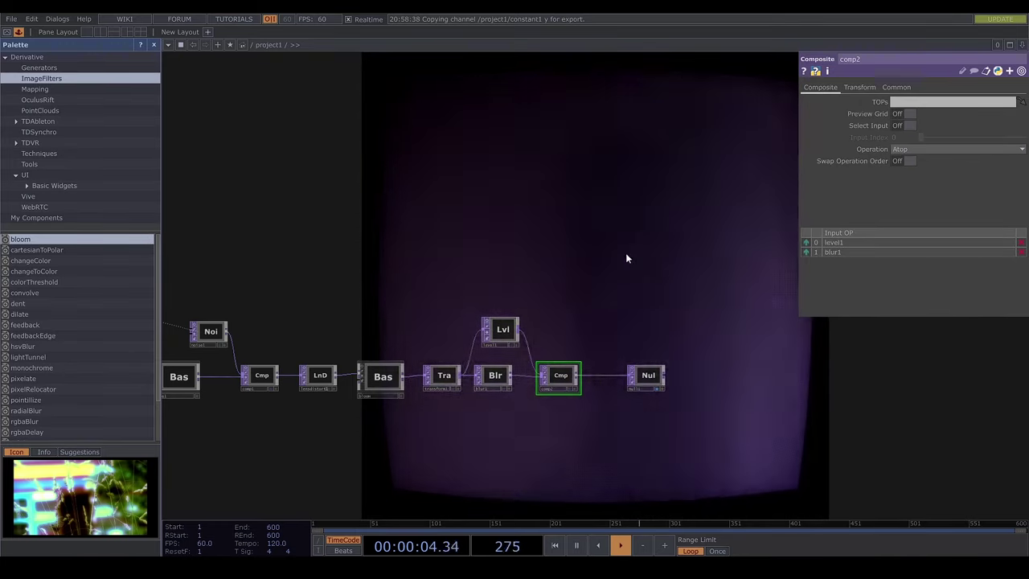
{"action": "left_click_drag", "start_coordinate": [607, 271], "coordinate": [596, 281]}
{"action": "key", "text": "p"}
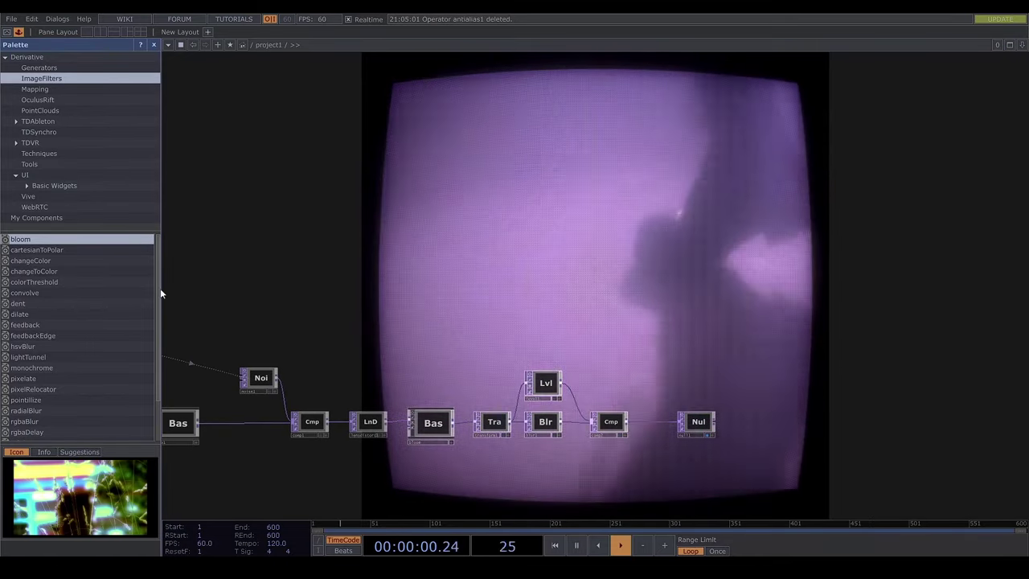
Insert the rgbaDelay image filter from the palette between comp2 and null1, moving null1 to make room.
{"action": "left_click_drag", "start_coordinate": [41, 431], "coordinate": [672, 354]}
{"action": "left_click_drag", "start_coordinate": [698, 422], "coordinate": [778, 415]}
{"action": "left_click_drag", "start_coordinate": [628, 423], "coordinate": [759, 415]}
{"action": "left_click_drag", "start_coordinate": [687, 379], "coordinate": [685, 421]}
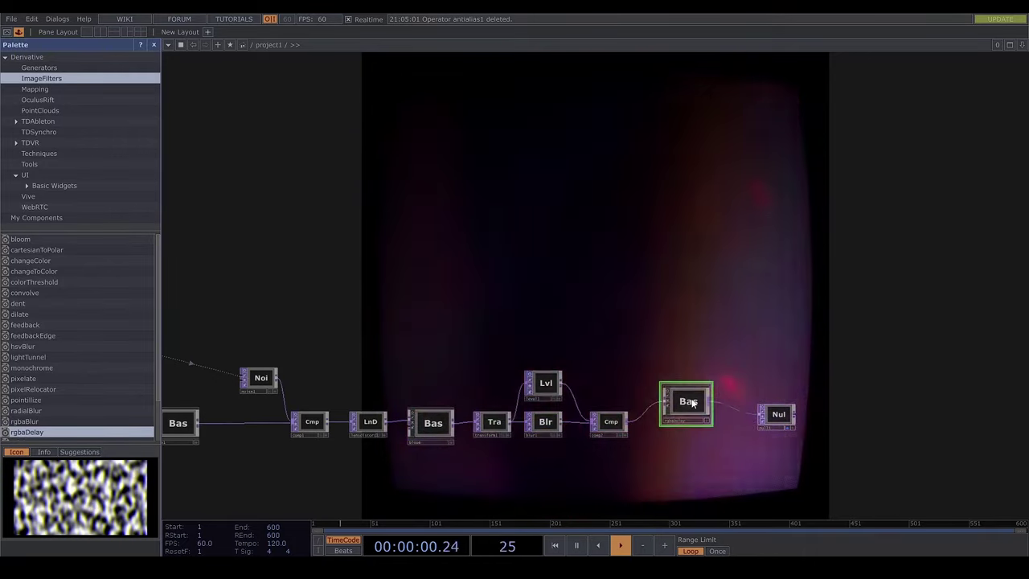
Set rgbaDelay's Red Delay to -3, Green Delay to -2 and Blue Delay to -1.
{"action": "key", "text": "p"}
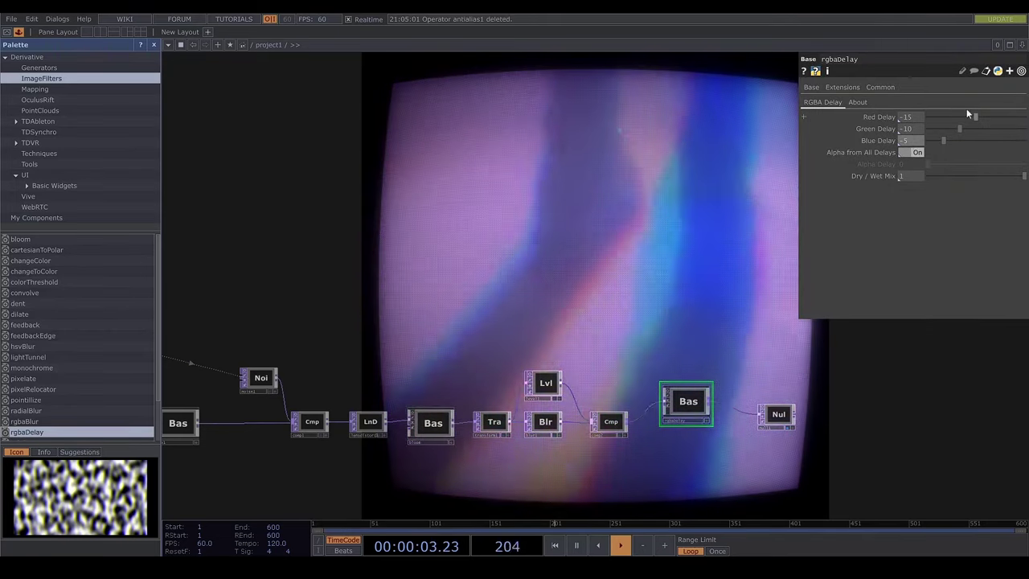
{"action": "type", "text": "-1"}
{"action": "key", "text": "Return"}
{"action": "left_click_drag", "start_coordinate": [912, 129], "coordinate": [898, 127]}
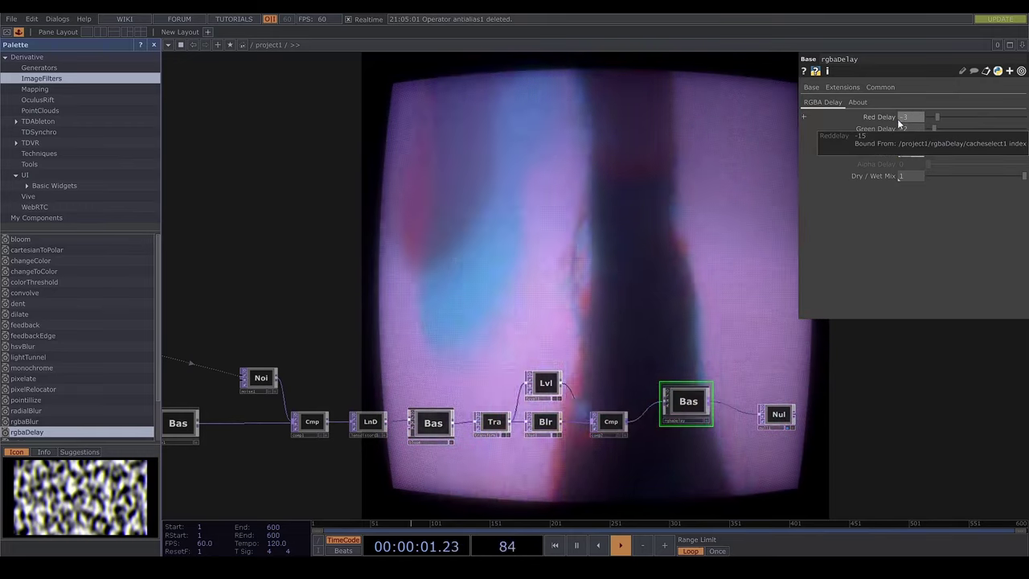
{"action": "left_click_drag", "start_coordinate": [897, 119], "coordinate": [862, 210]}
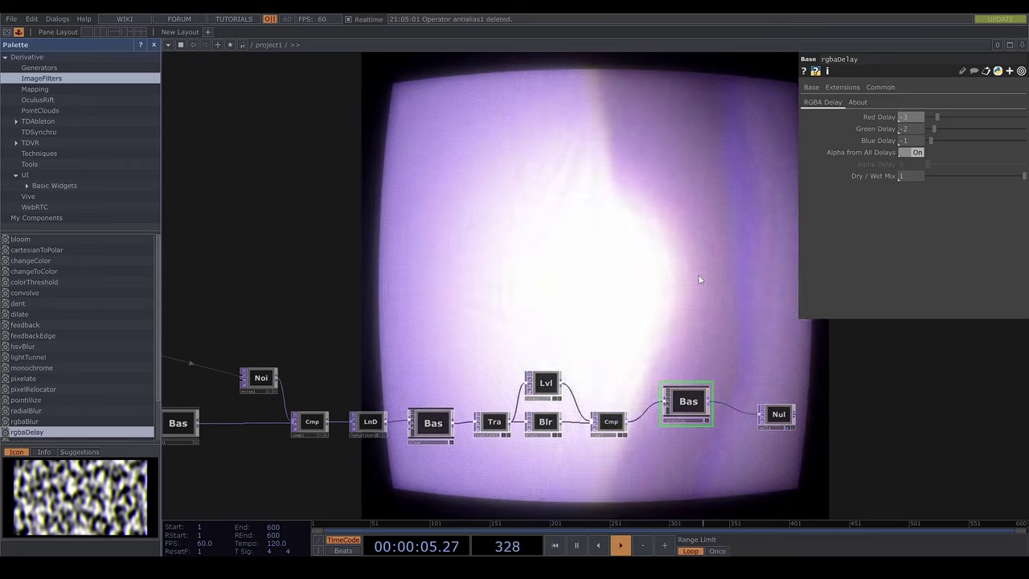
Lower rgbaDelay's Dry / Wet Mix to about 0.67 and close its parameters.
{"action": "left_click_drag", "start_coordinate": [690, 303], "coordinate": [680, 339]}
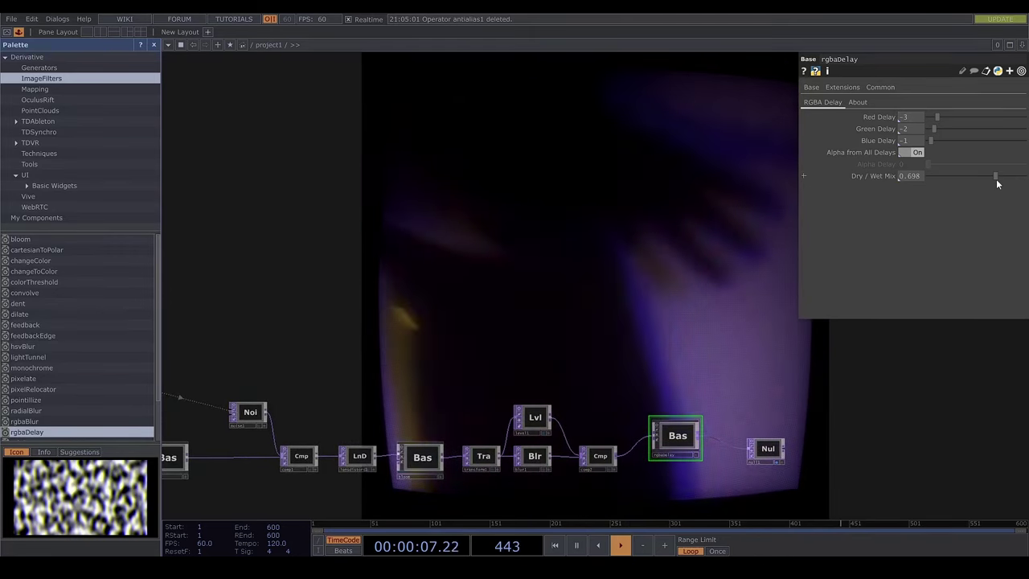
{"action": "left_click_drag", "start_coordinate": [997, 183], "coordinate": [987, 184]}
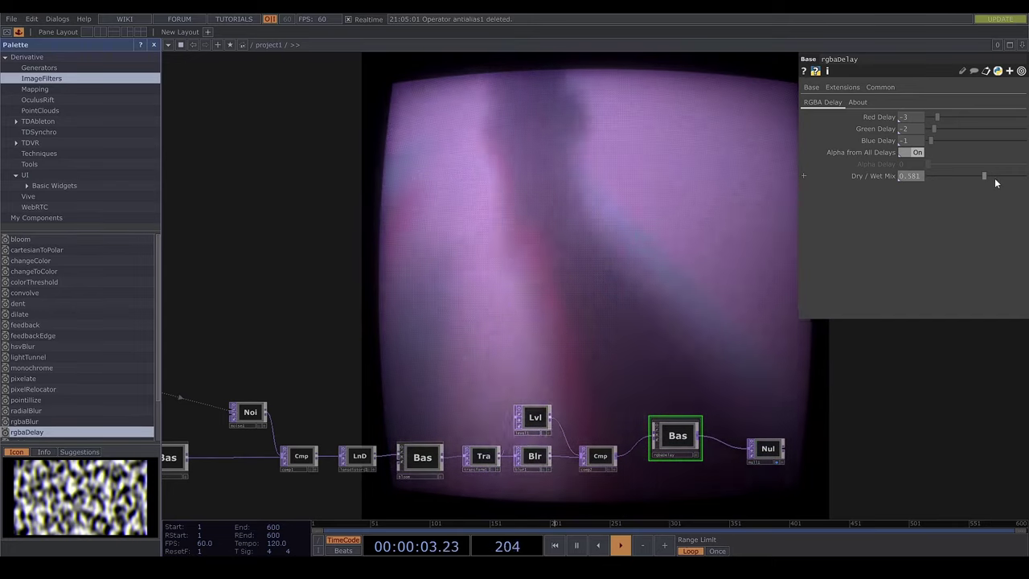
{"action": "left_click", "coordinate": [994, 177]}
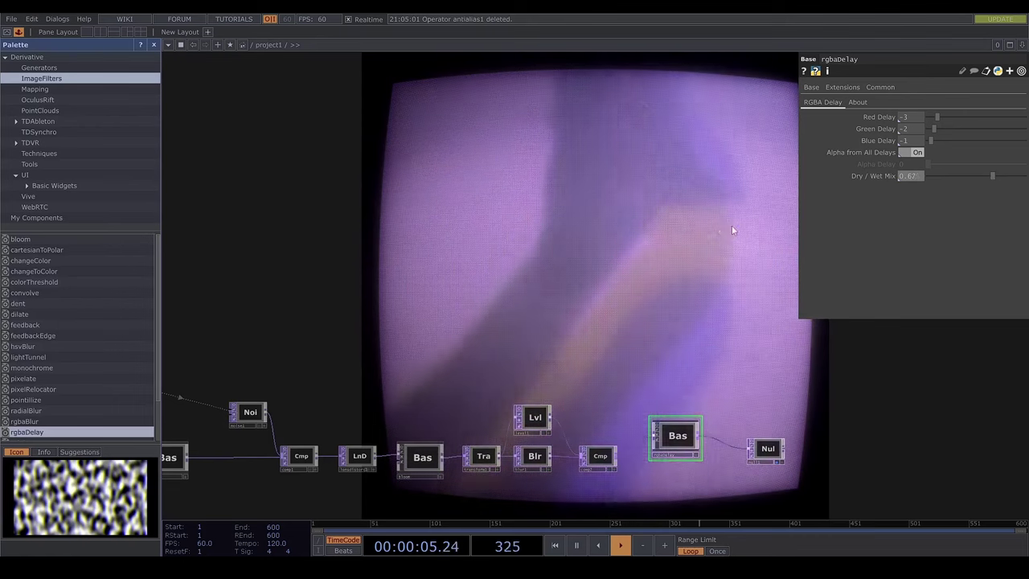
{"action": "left_click_drag", "start_coordinate": [724, 226], "coordinate": [714, 235]}
{"action": "key", "text": "p"}
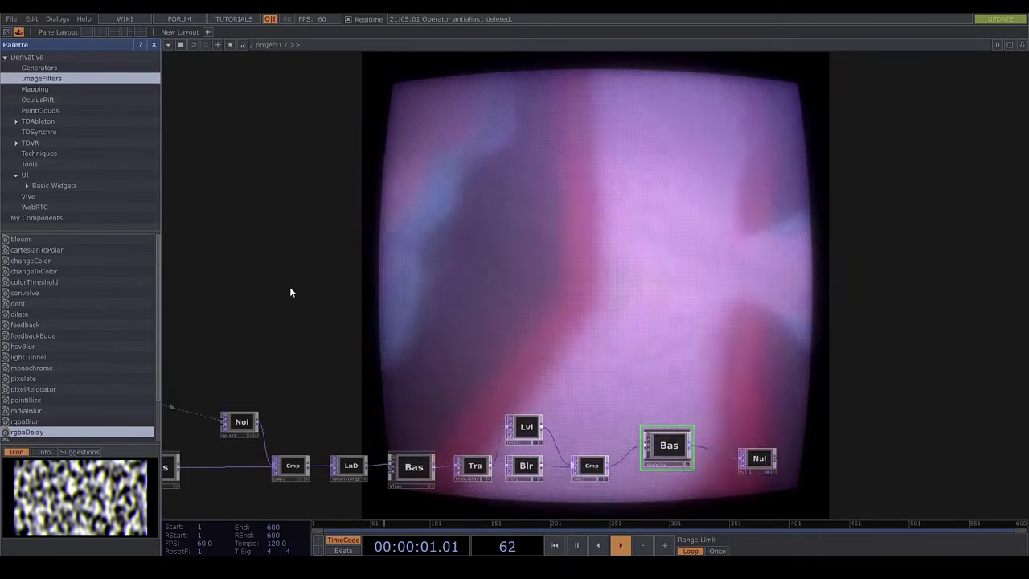
Move the chain from the Lens Distort TOP onward farther from comp1 to free space for another node.
{"action": "left_click_drag", "start_coordinate": [292, 292], "coordinate": [660, 283]}
{"action": "left_click_drag", "start_coordinate": [375, 328], "coordinate": [664, 325]}
{"action": "left_click_drag", "start_coordinate": [1021, 332], "coordinate": [550, 253]}
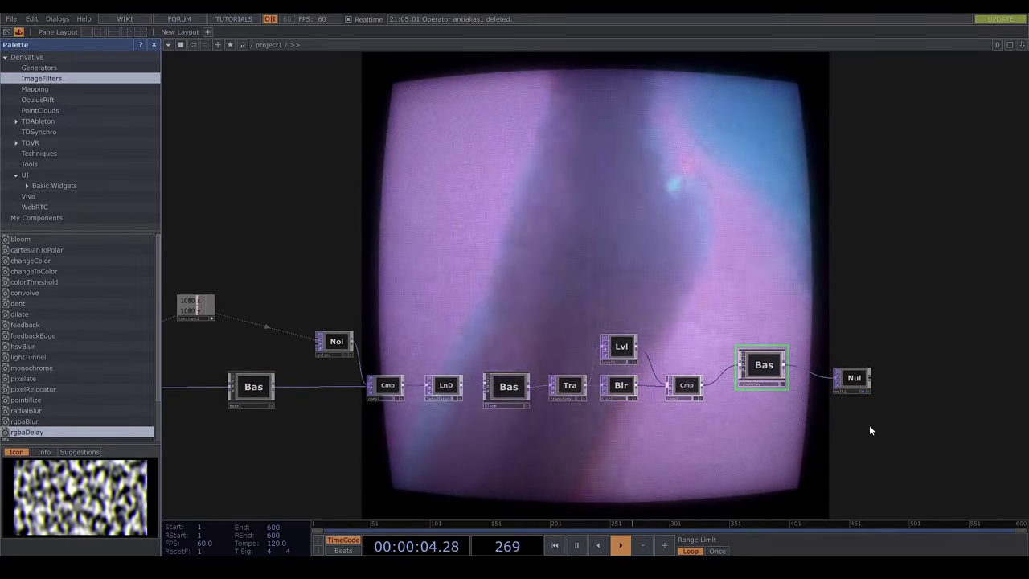
{"action": "right_click_drag", "start_coordinate": [862, 451], "coordinate": [441, 276]}
{"action": "left_click_drag", "start_coordinate": [437, 386], "coordinate": [756, 377]}
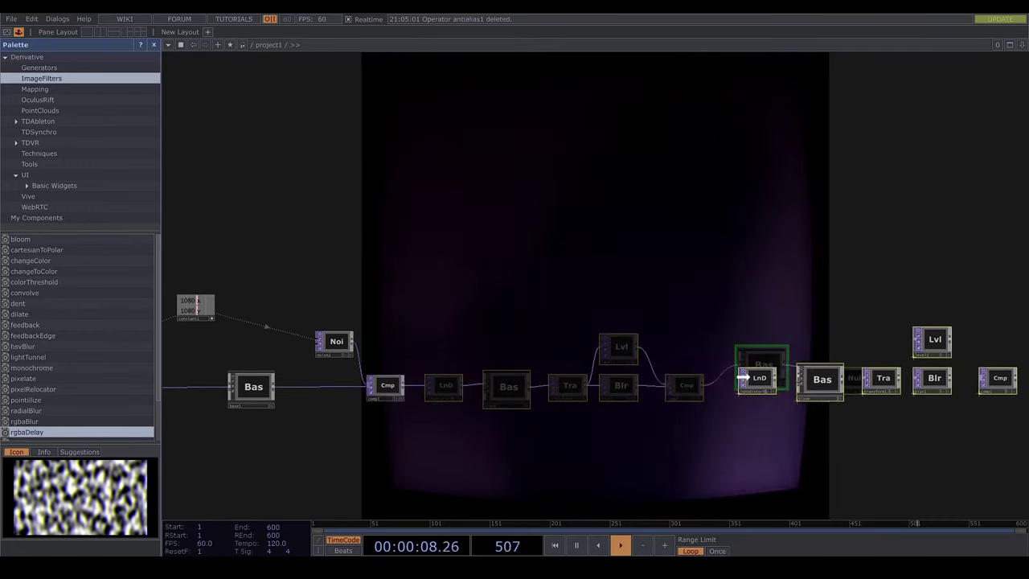
{"action": "left_click_drag", "start_coordinate": [629, 380], "coordinate": [630, 379]}
{"action": "left_click", "coordinate": [521, 345]}
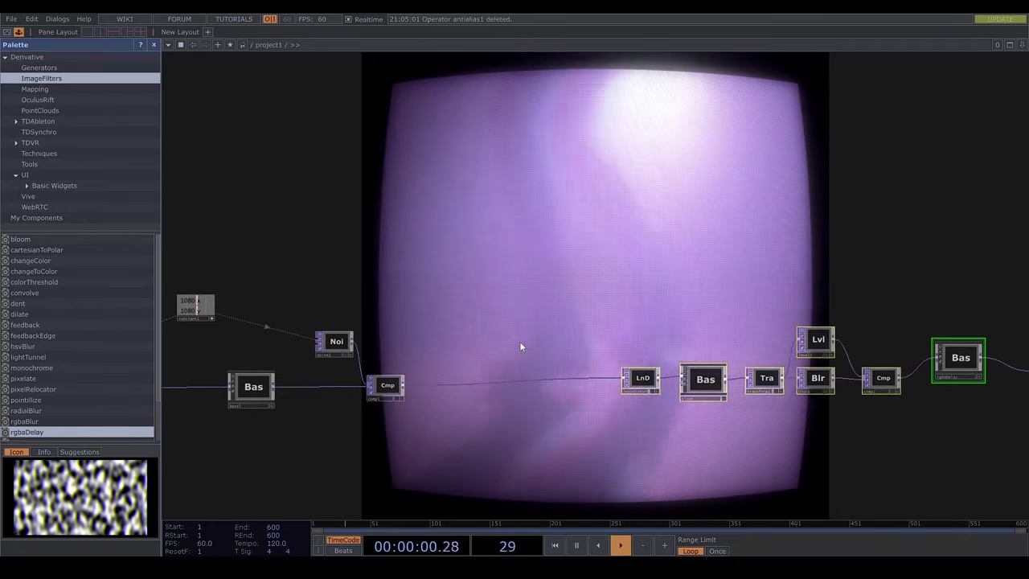
Insert a Displace TOP between comp1 and the Lens Distort TOP.
{"action": "right_click", "coordinate": [484, 383]}
{"action": "left_click", "coordinate": [504, 371]}
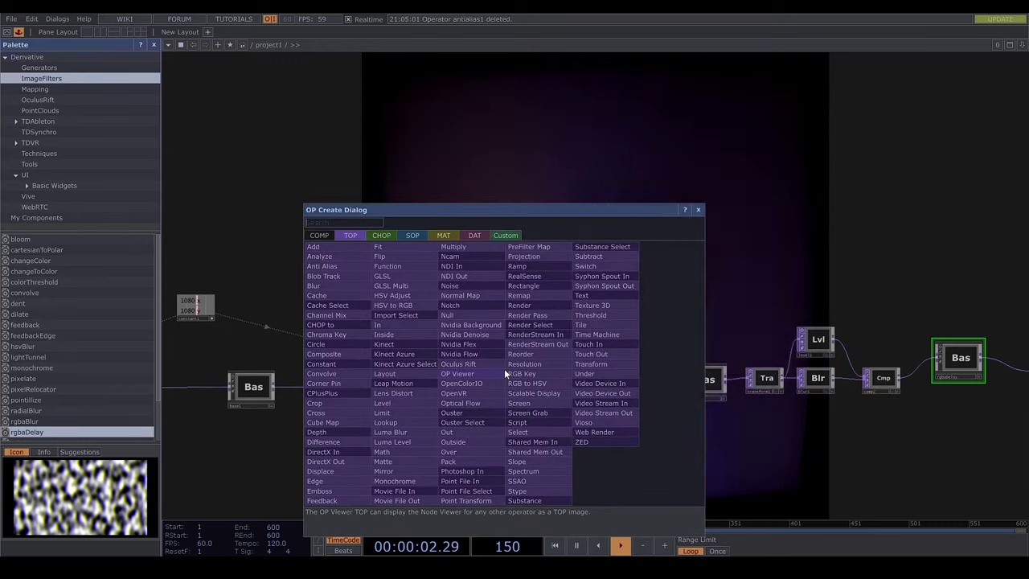
{"action": "type", "text": "dis"}
{"action": "left_click", "coordinate": [337, 471]}
{"action": "left_click", "coordinate": [478, 390]}
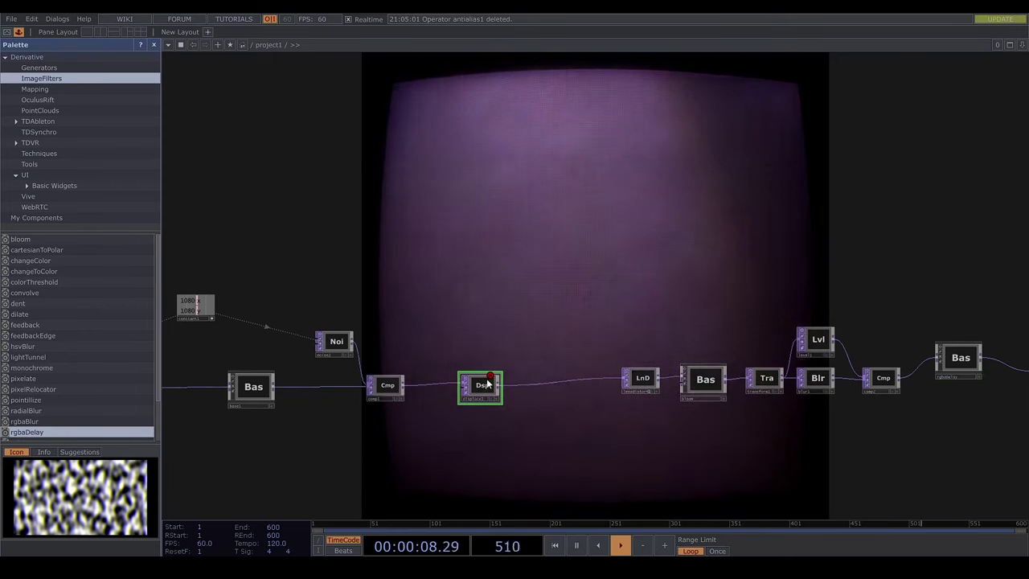
Set displace1's Displace Weight to 10 horizontally and 0 vertically.
{"action": "key", "text": "p"}
{"action": "left_click", "coordinate": [925, 186]}
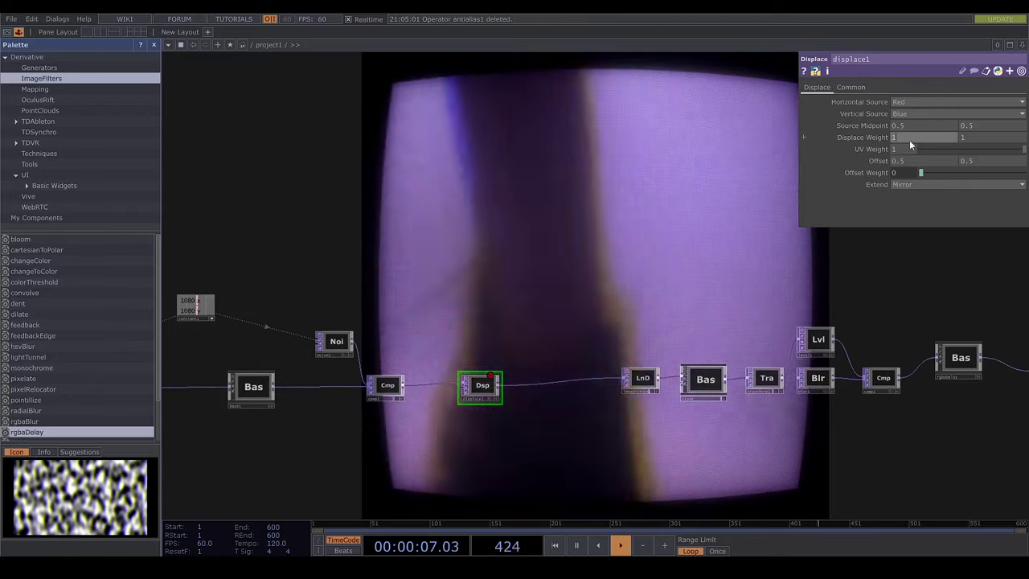
{"action": "left_click", "coordinate": [908, 142]}
{"action": "type", "text": "10"}
{"action": "key", "text": "Tab"}
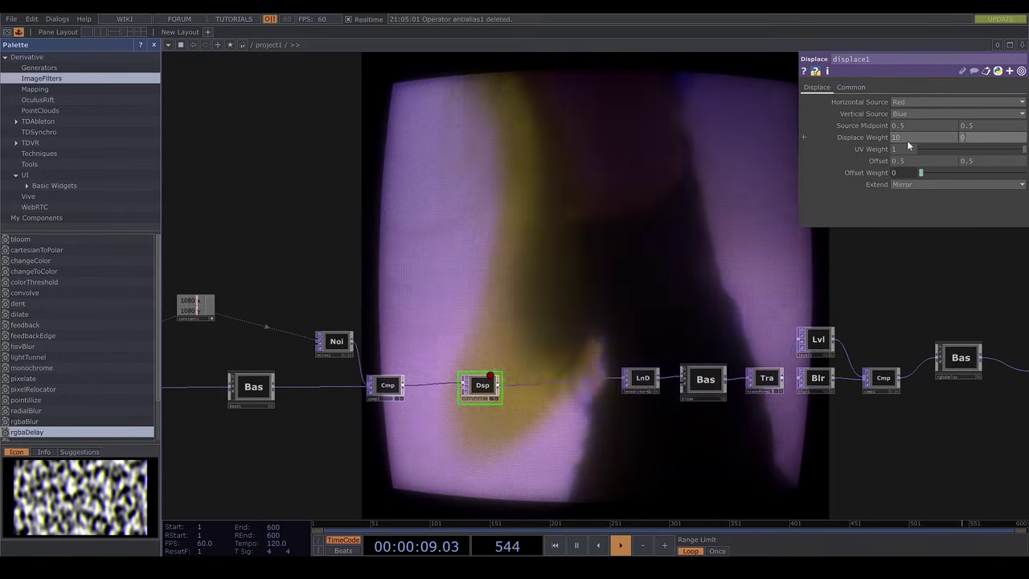
{"action": "type", "text": "10"}
{"action": "key", "text": "Return"}
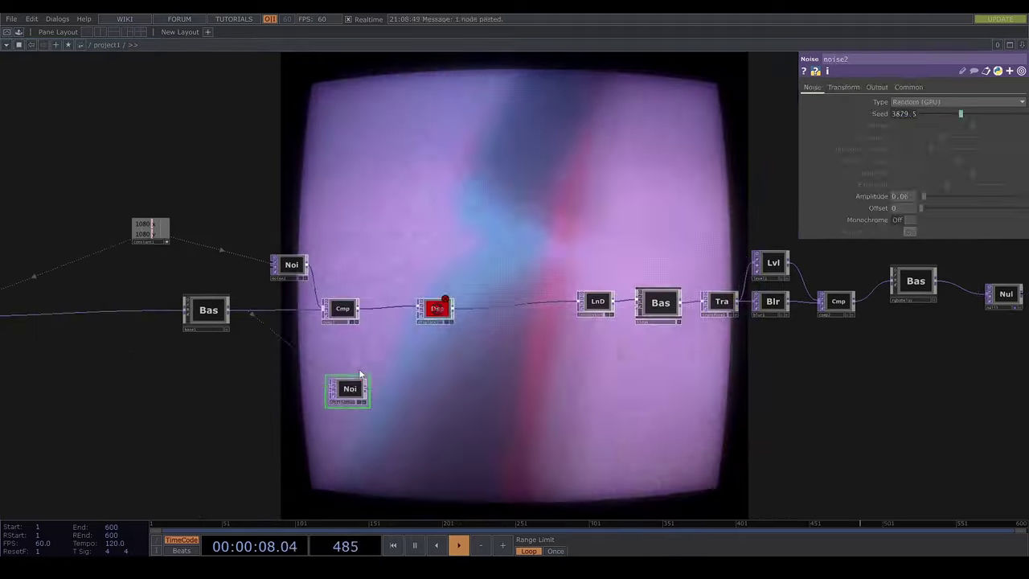
Delete the copied noise2 node and add a fresh Noise TOP below comp1.
{"action": "key", "text": "Delete"}
{"action": "key", "text": "Tab"}
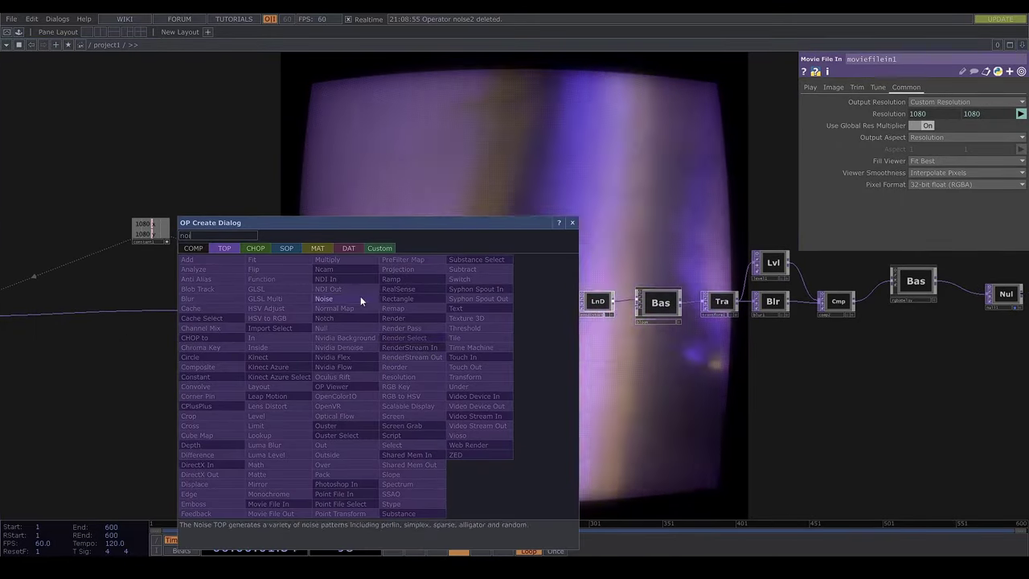
{"action": "left_click", "coordinate": [360, 298]}
{"action": "left_click", "coordinate": [346, 409]}
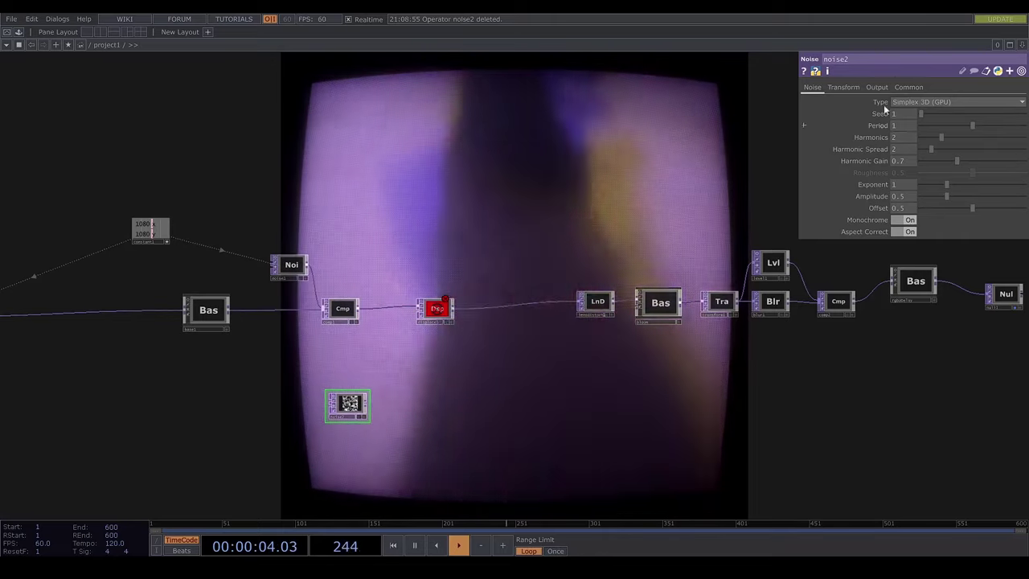
Link noise2's resolution width and height to constant1's x and y channels as CHOP references.
{"action": "left_click", "coordinate": [907, 87]}
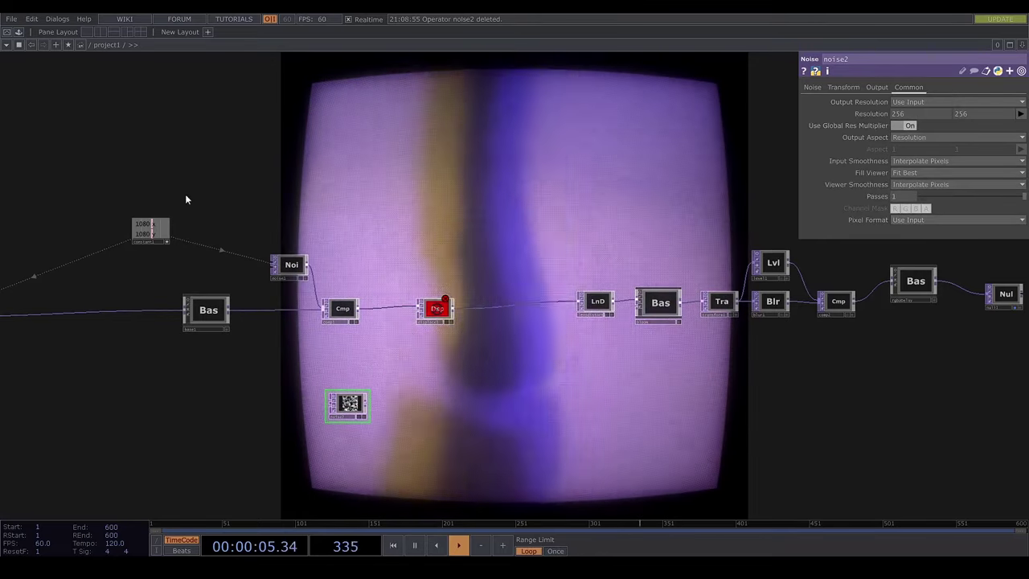
{"action": "left_click_drag", "start_coordinate": [153, 224], "coordinate": [904, 115]}
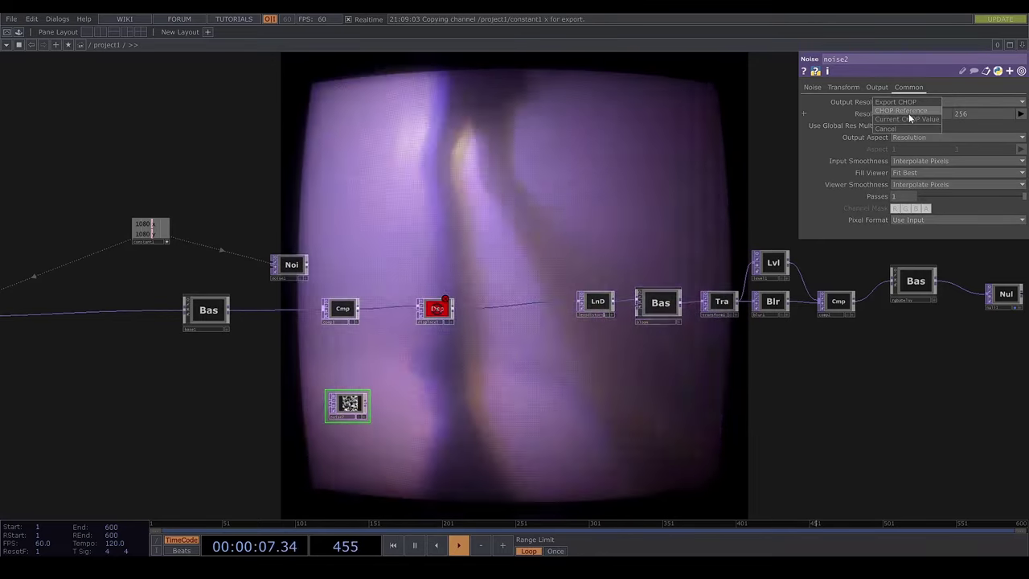
{"action": "left_click", "coordinate": [909, 114]}
{"action": "left_click_drag", "start_coordinate": [153, 234], "coordinate": [972, 113]}
{"action": "left_click", "coordinate": [972, 114]}
Set noise2's Pixel Format to 32-bit float (Mono).
{"action": "left_click", "coordinate": [957, 219]}
{"action": "left_click", "coordinate": [936, 271]}
{"action": "left_click", "coordinate": [965, 222]}
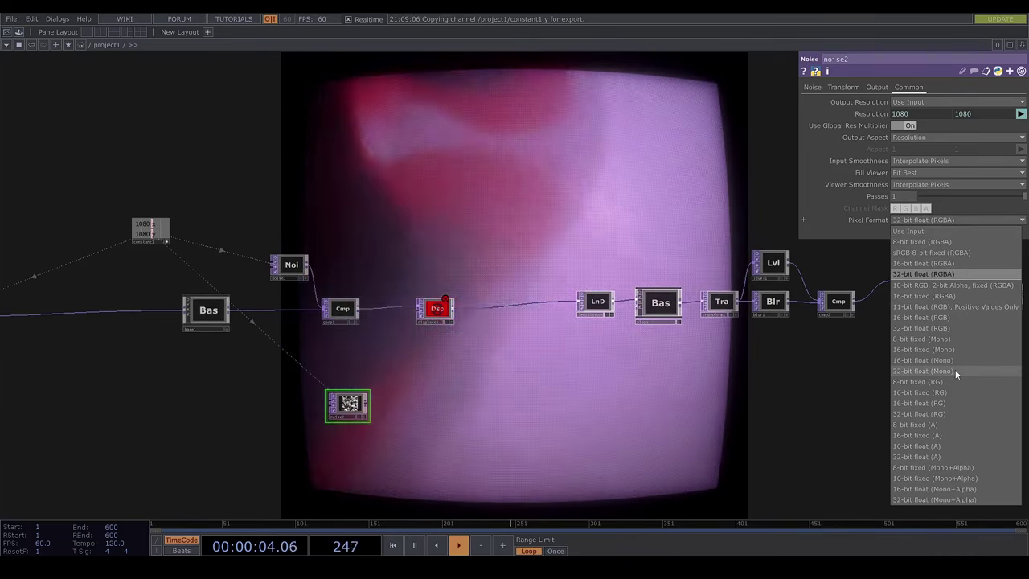
{"action": "left_click", "coordinate": [955, 369]}
Set noise2's Period to 0.21, Harmonics to 0 and Exponent to 0.5.
{"action": "left_click_drag", "start_coordinate": [534, 418], "coordinate": [679, 386]}
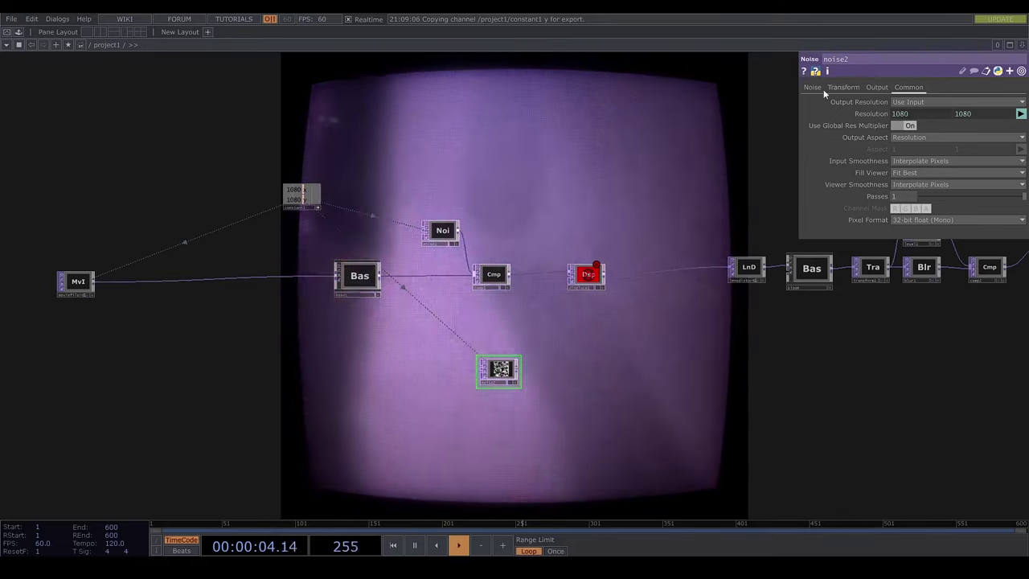
{"action": "left_click", "coordinate": [816, 89]}
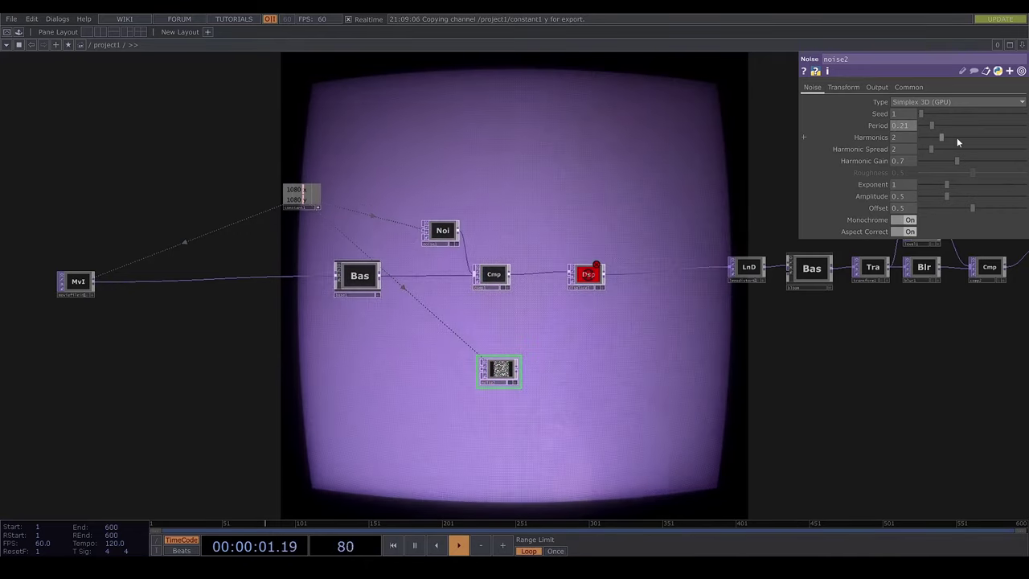
{"action": "left_click_drag", "start_coordinate": [956, 137], "coordinate": [902, 139]}
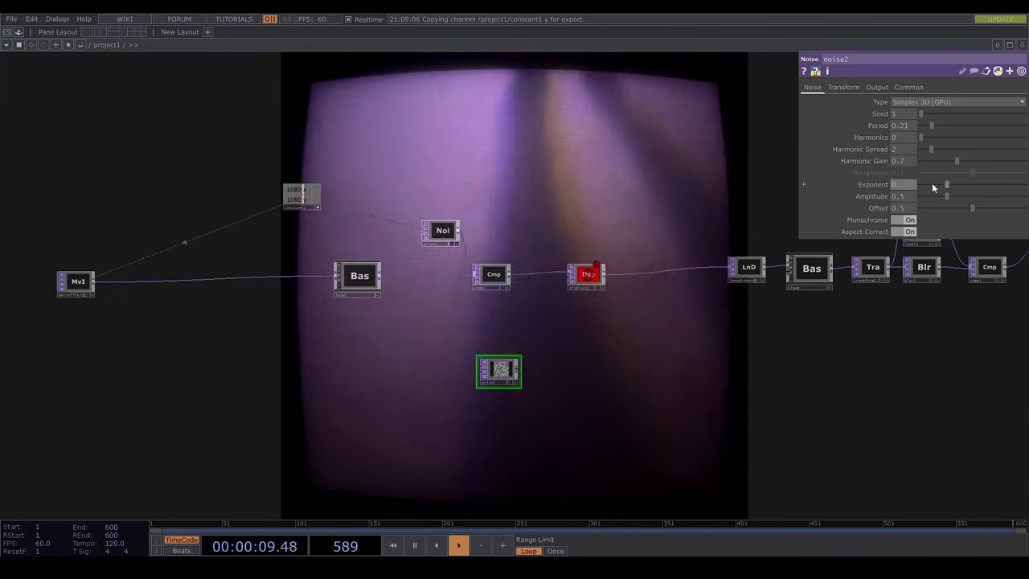
{"action": "scroll", "coordinate": [689, 474], "scroll_direction": "up", "scroll_amount": 3}
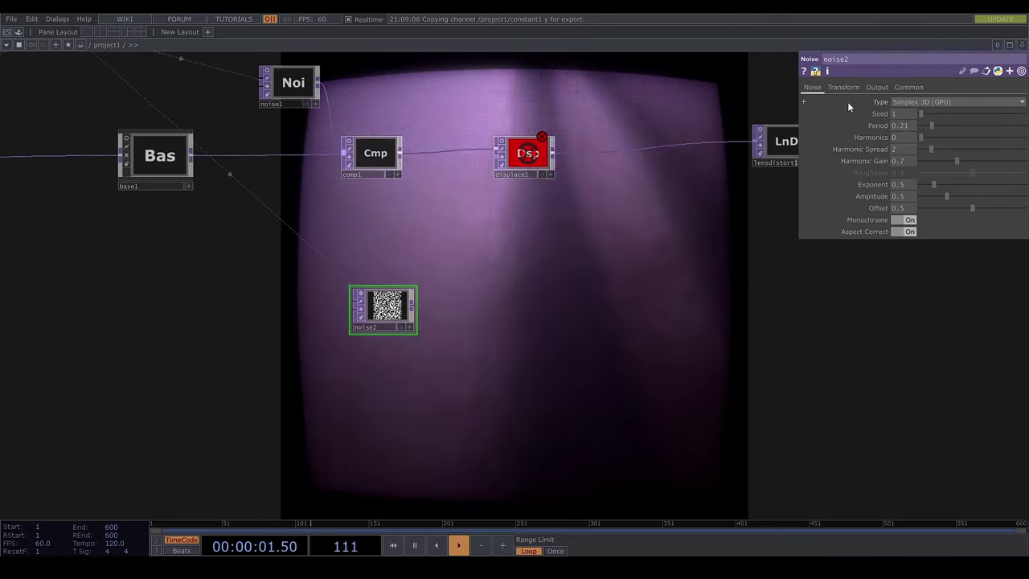
Drive noise2's Translate Y with the expression absTime.seconds*0.4.
{"action": "left_click", "coordinate": [856, 91]}
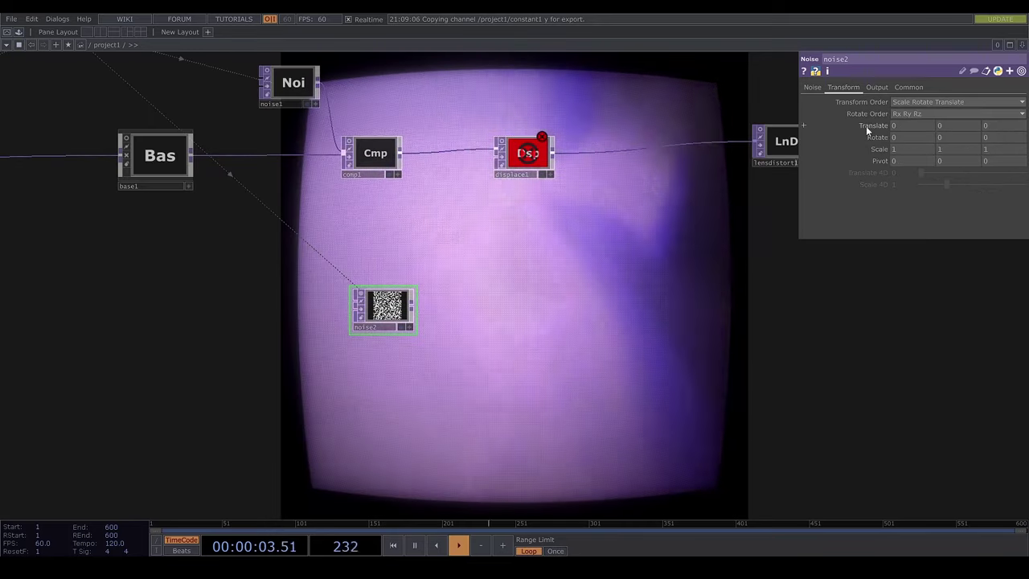
{"action": "left_click", "coordinate": [866, 126]}
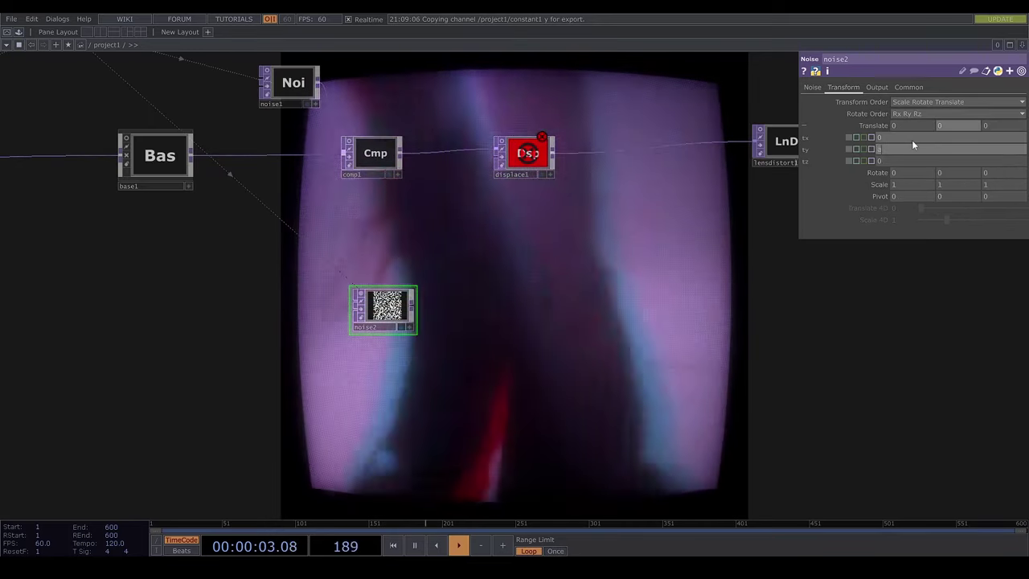
{"action": "type", "text": "absTime.seconds*0.4"}
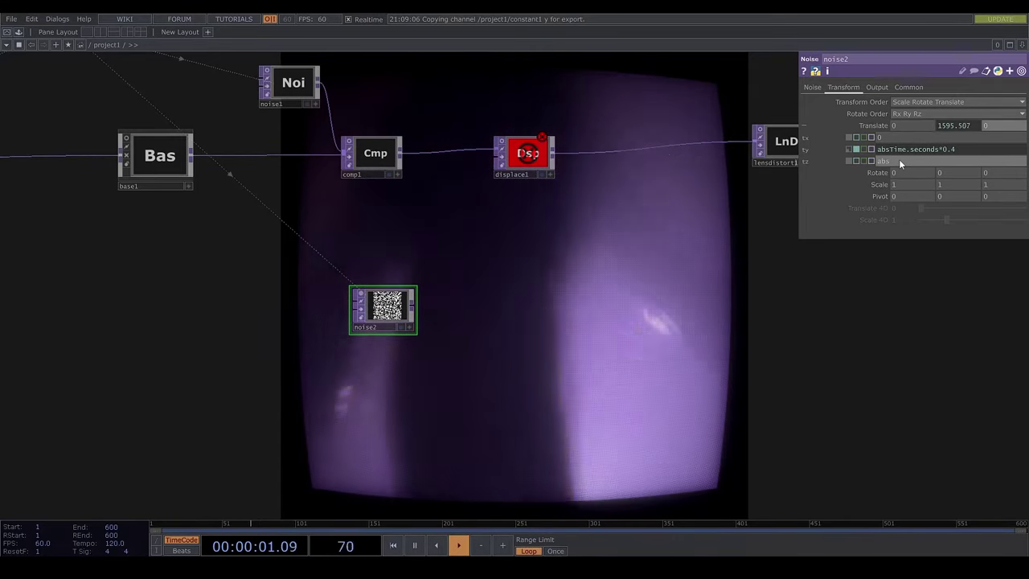
Drive noise2's Translate Z with the expression absTime.seconds*0.1.
{"action": "type", "text": "absTi"}
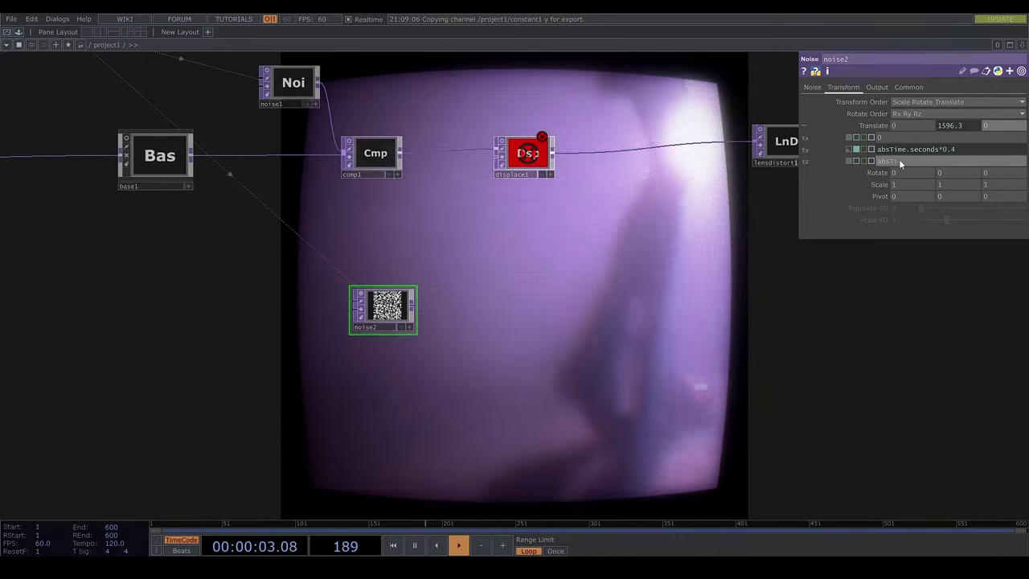
{"action": "type", "text": "meseconds*0.1"}
{"action": "key", "text": "Return"}
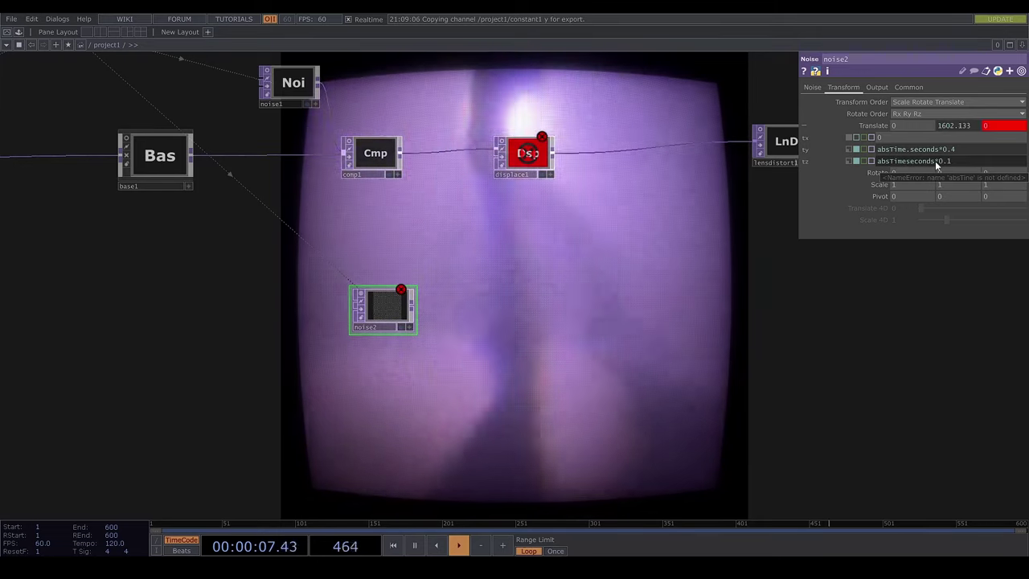
{"action": "left_click", "coordinate": [935, 161]}
{"action": "key", "text": "Left"}
{"action": "key", "text": "Left"}
{"action": "key", "text": "Left"}
{"action": "key", "text": "Left"}
{"action": "key", "text": "Left"}
{"action": "key", "text": "Left"}
{"action": "key", "text": "Left"}
{"action": "type", "text": "."}
{"action": "key", "text": "Return"}
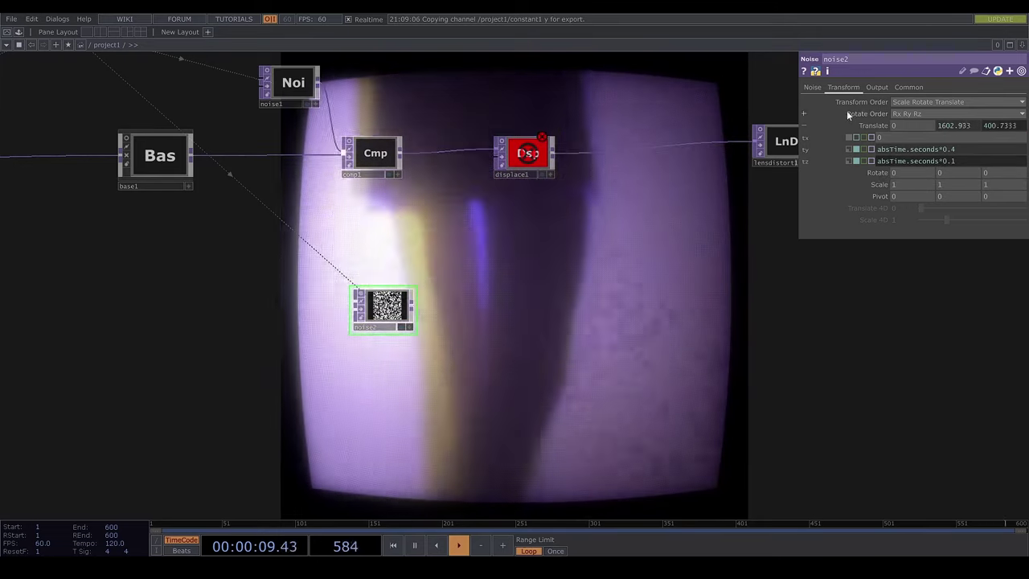
Set noise2's X Scale to 0.017 to stretch the noise into horizontal bands.
{"action": "left_click", "coordinate": [856, 124]}
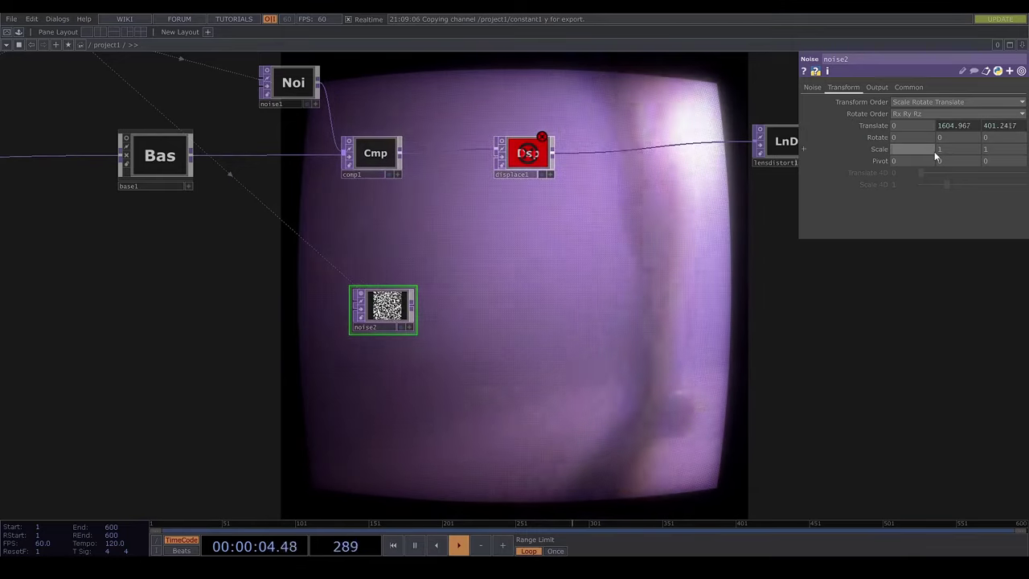
{"action": "type", "text": "0.01"}
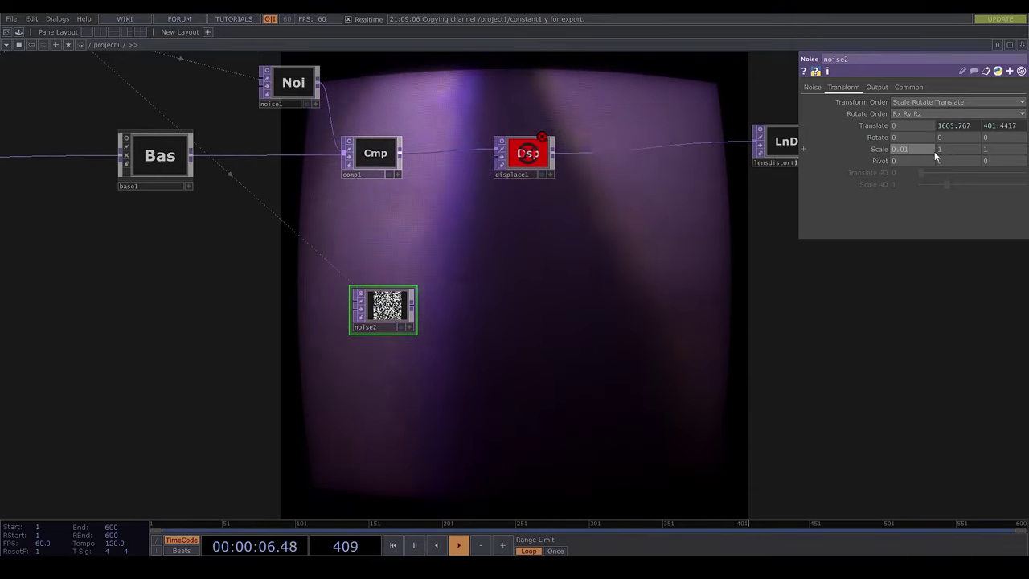
{"action": "type", "text": "7"}
{"action": "key", "text": "Return"}
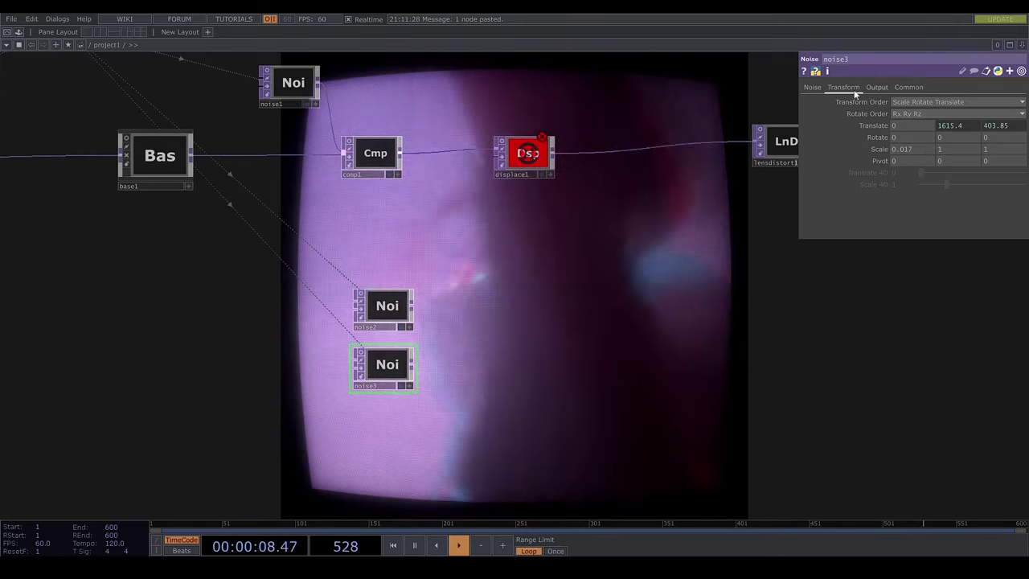
Duplicate noise2 below itself and change the copy's Translate Y expression to absTime.seconds*0.1.
{"action": "left_click", "coordinate": [814, 88]}
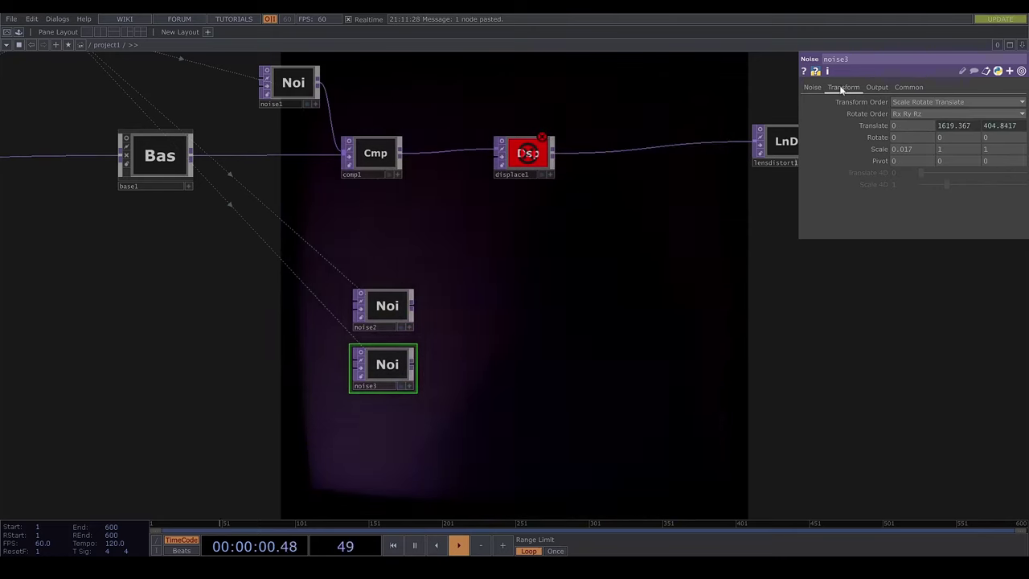
{"action": "left_click", "coordinate": [974, 152]}
{"action": "key", "text": "BackSpace"}
{"action": "type", "text": "1"}
{"action": "key", "text": "Return"}
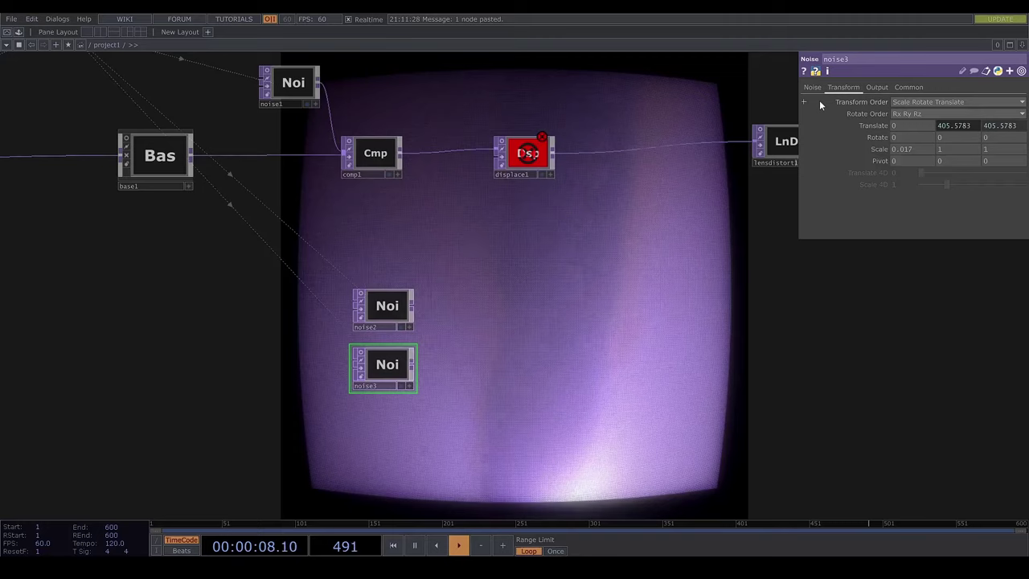
Set noise3's Seed to 1918, Period to 4, Exponent to 1 and X Scale to 0.5.
{"action": "left_click", "coordinate": [814, 90]}
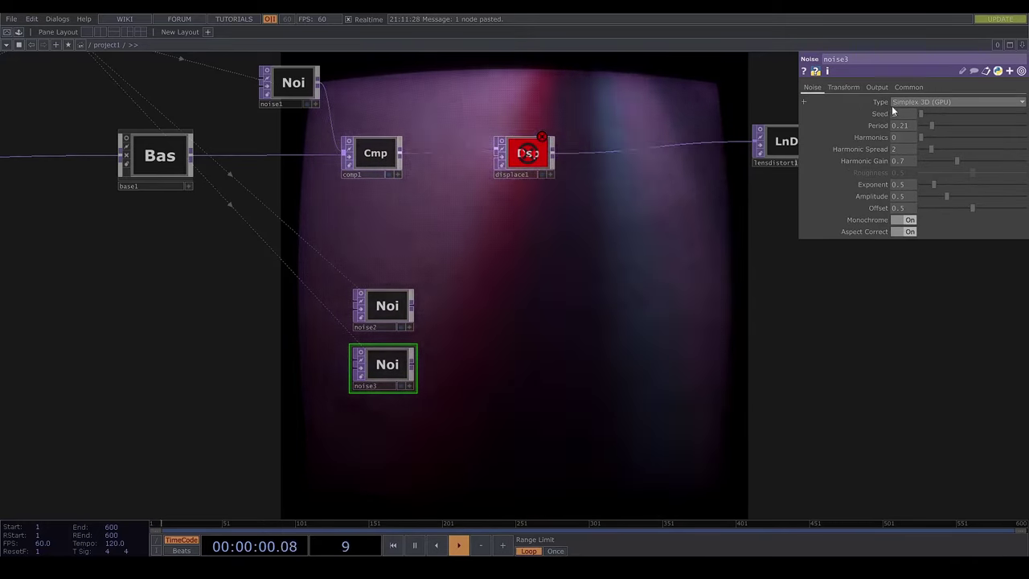
{"action": "left_click_drag", "start_coordinate": [941, 114], "coordinate": [940, 120]}
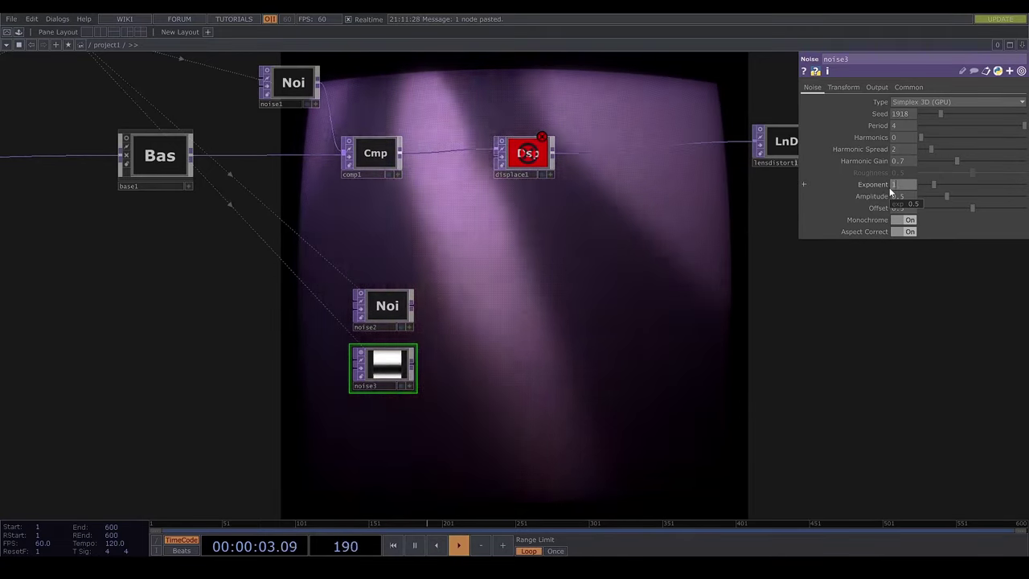
{"action": "left_click", "coordinate": [897, 184]}
{"action": "type", "text": "1"}
{"action": "key", "text": "Return"}
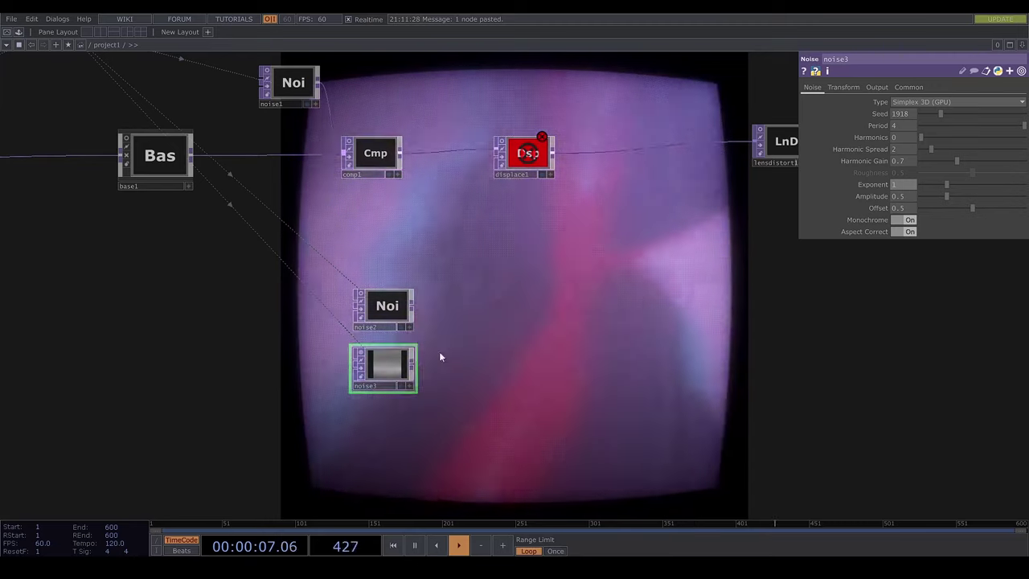
{"action": "left_click", "coordinate": [843, 87]}
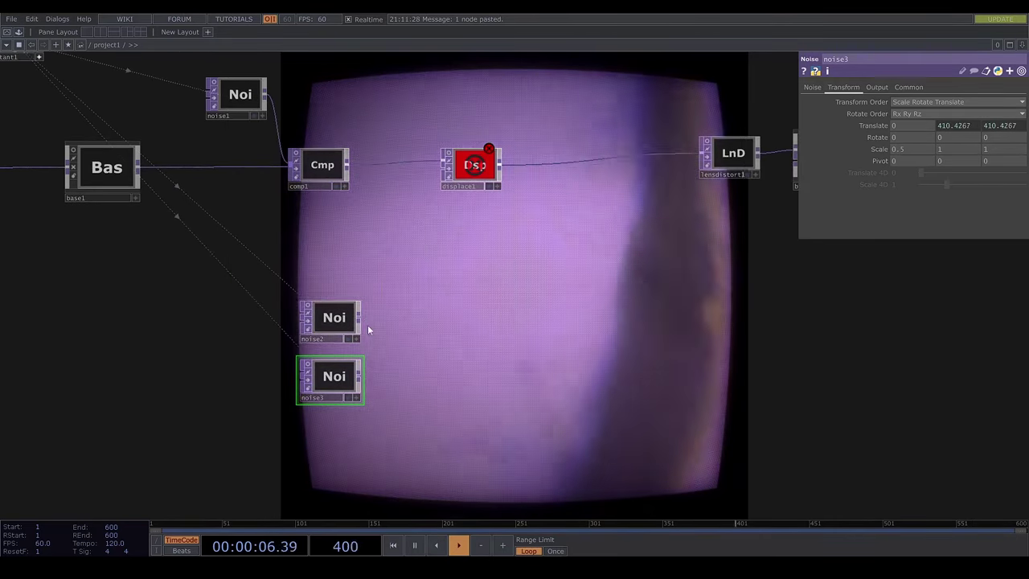
Add a Composite TOP after noise2, set its Operation to Average, and wire noise3 into it as well.
{"action": "right_click", "coordinate": [361, 318]}
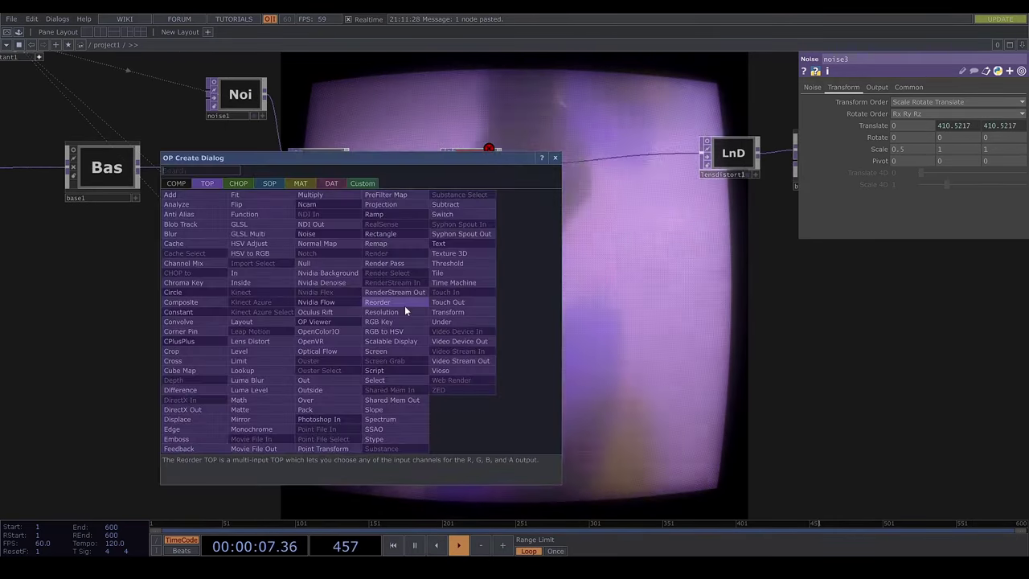
{"action": "type", "text": "comp"}
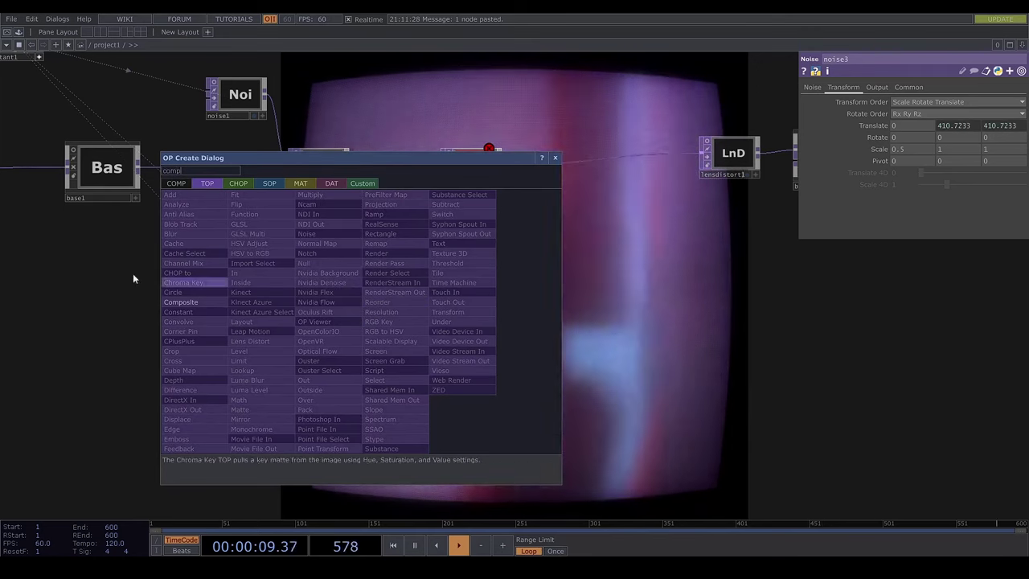
{"action": "left_click", "coordinate": [191, 304]}
{"action": "left_click", "coordinate": [460, 342]}
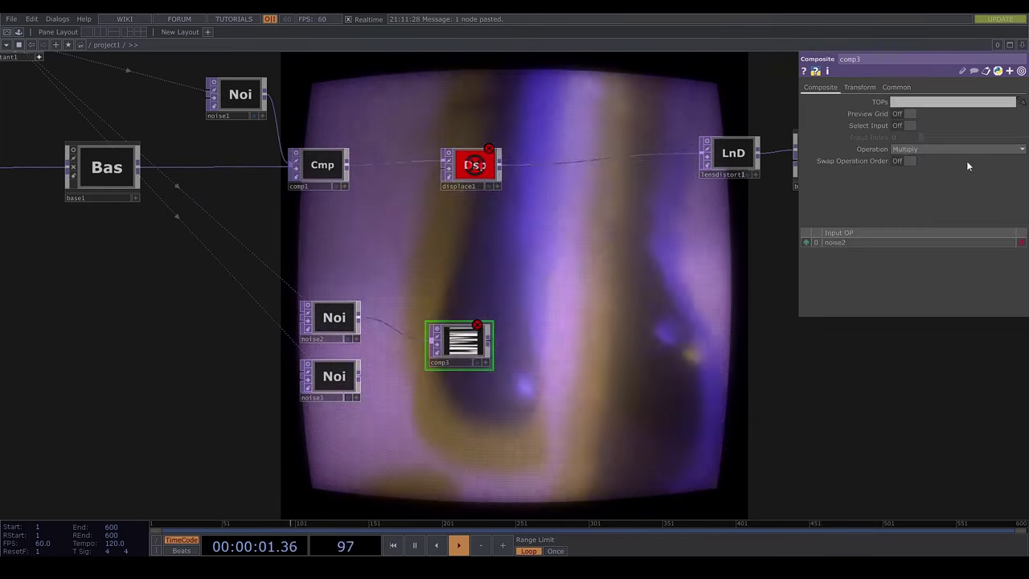
{"action": "left_click", "coordinate": [968, 149]}
{"action": "left_click", "coordinate": [945, 177]}
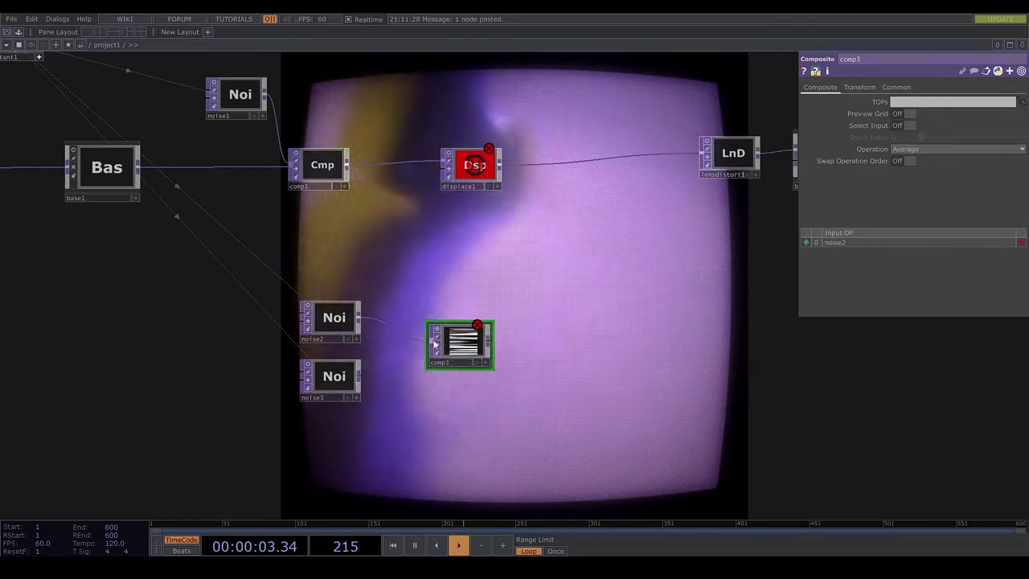
{"action": "left_click_drag", "start_coordinate": [360, 376], "coordinate": [432, 342]}
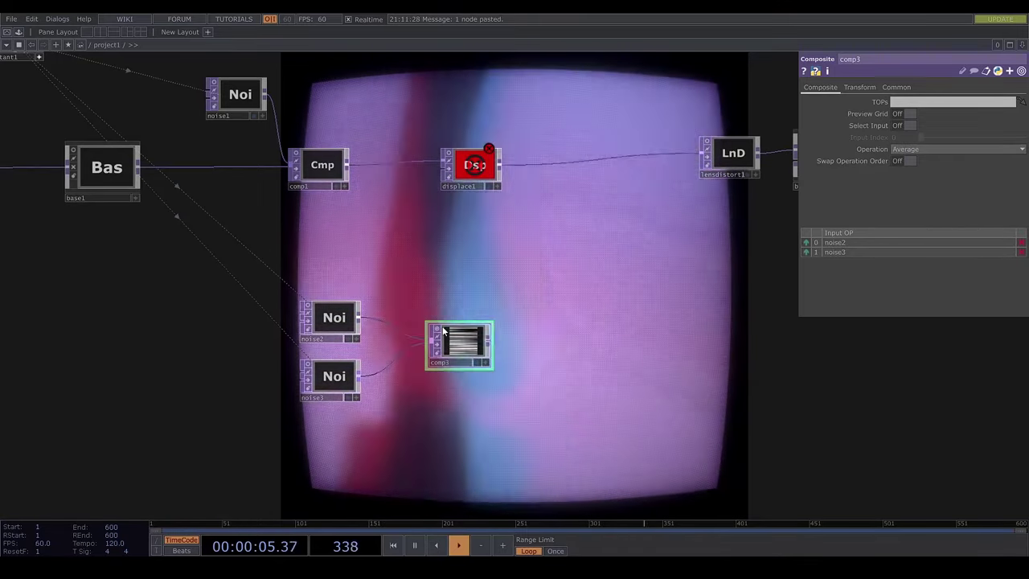
Add a Slope TOP fed by the Average composite comp3 and show comp3's node preview.
{"action": "key", "text": "Tab"}
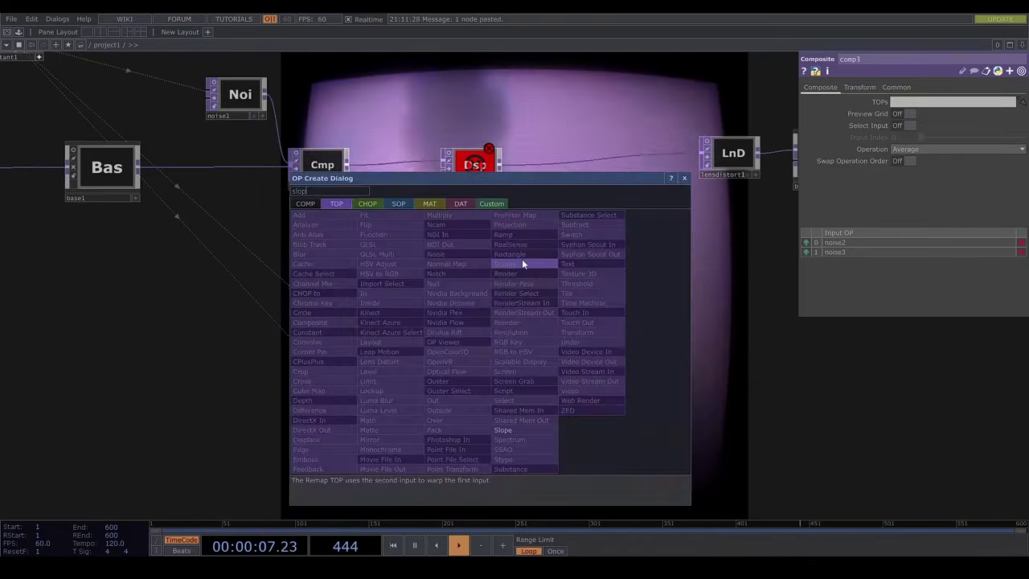
{"action": "type", "text": "slop"}
{"action": "left_click", "coordinate": [510, 433]}
{"action": "left_click", "coordinate": [578, 320]}
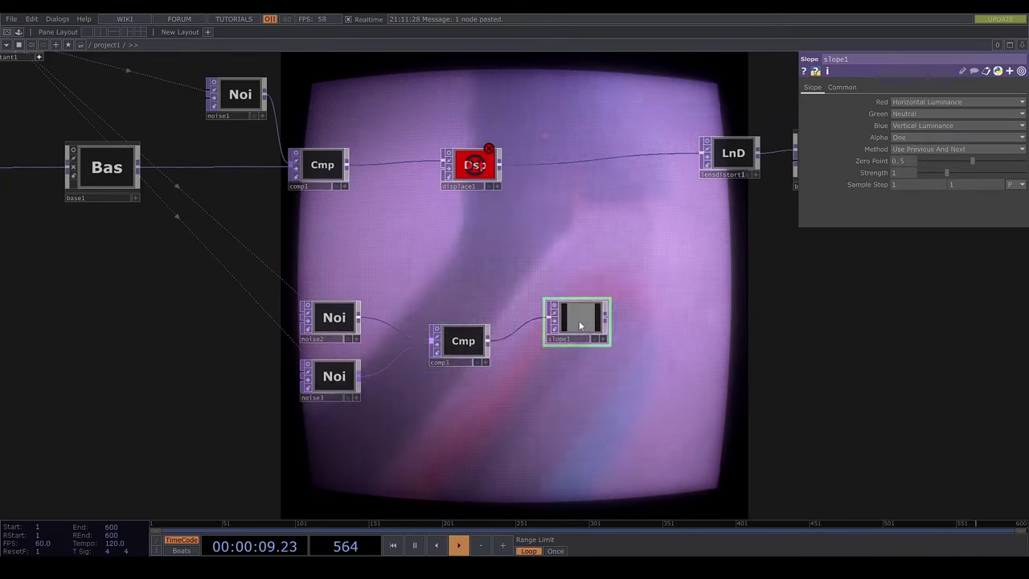
{"action": "left_click", "coordinate": [437, 329]}
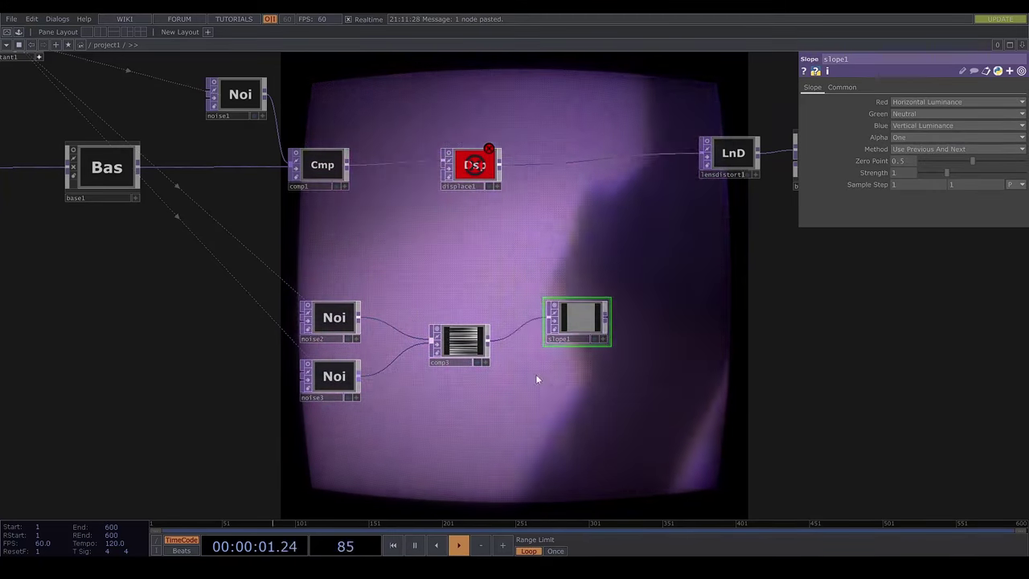
Set slope1's Strength to 3 and turn off its node preview.
{"action": "left_click_drag", "start_coordinate": [485, 416], "coordinate": [330, 495]}
{"action": "left_click_drag", "start_coordinate": [306, 442], "coordinate": [285, 444]}
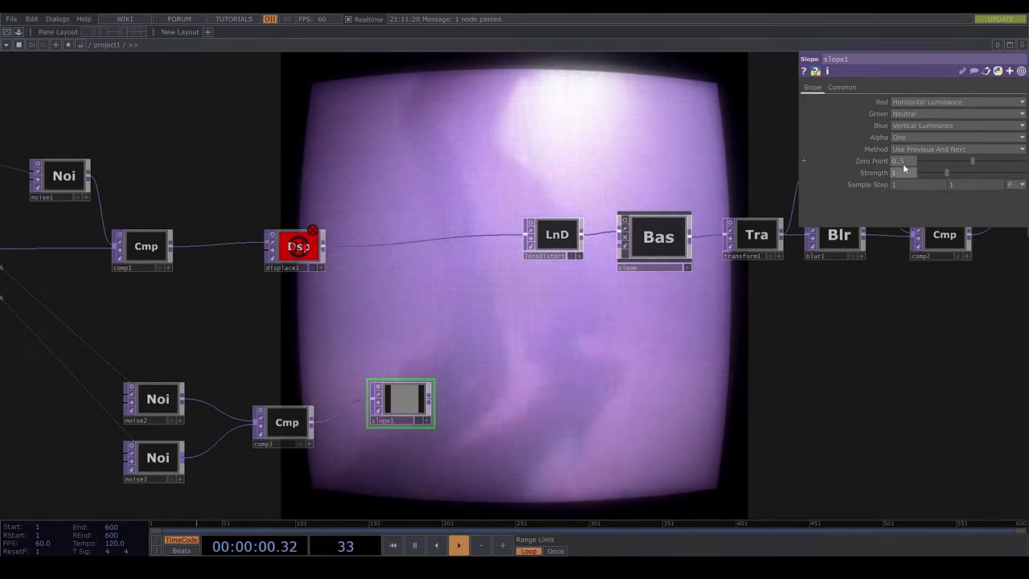
{"action": "left_click", "coordinate": [903, 167]}
{"action": "type", "text": "3"}
{"action": "key", "text": "Return"}
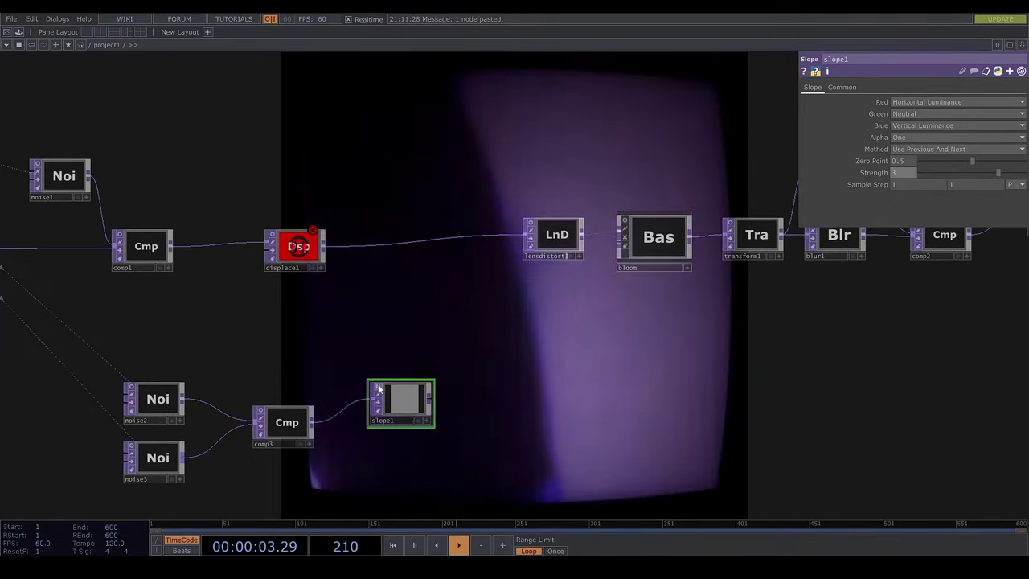
{"action": "left_click", "coordinate": [378, 387]}
Connect slope1 to displace1's second input and move the noise2, noise3, comp3 and slope1 branch closer beneath the main chain.
{"action": "left_click_drag", "start_coordinate": [439, 394], "coordinate": [469, 369]}
{"action": "right_click_drag", "start_coordinate": [344, 464], "coordinate": [196, 372]}
{"action": "left_click_drag", "start_coordinate": [195, 373], "coordinate": [66, 370]}
{"action": "mouse_move", "coordinate": [331, 374]}
{"action": "left_mouse_down"}
{"action": "mouse_move", "coordinate": [364, 372]}
{"action": "mouse_move", "coordinate": [278, 290]}
{"action": "mouse_move", "coordinate": [287, 231]}
{"action": "mouse_move", "coordinate": [300, 229]}
{"action": "left_mouse_up"}
{"action": "left_click_drag", "start_coordinate": [407, 385], "coordinate": [643, 384]}
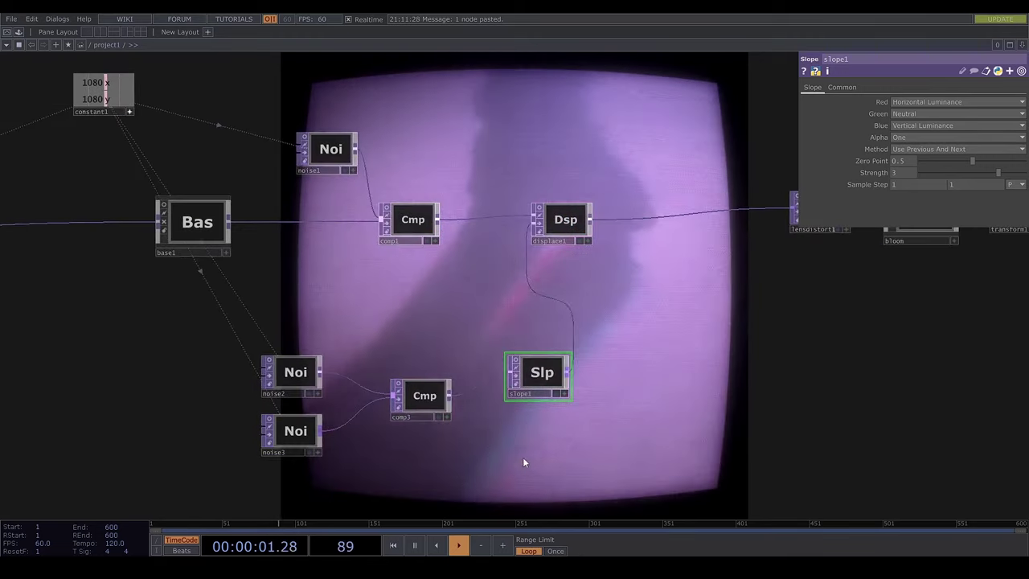
{"action": "left_click_drag", "start_coordinate": [288, 354], "coordinate": [242, 318]}
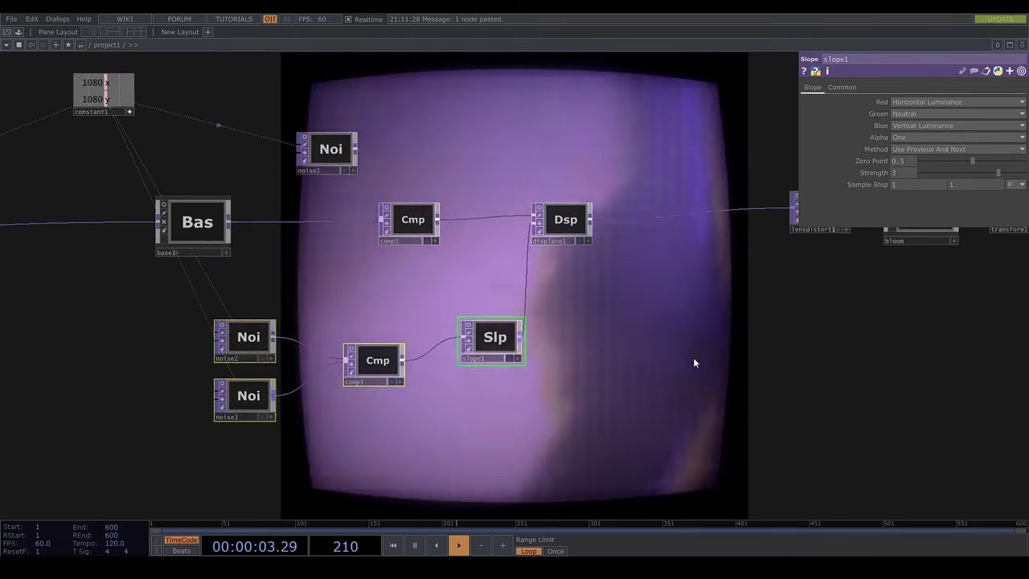
{"action": "left_click_drag", "start_coordinate": [584, 352], "coordinate": [494, 475]}
{"action": "left_click_drag", "start_coordinate": [614, 272], "coordinate": [672, 349]}
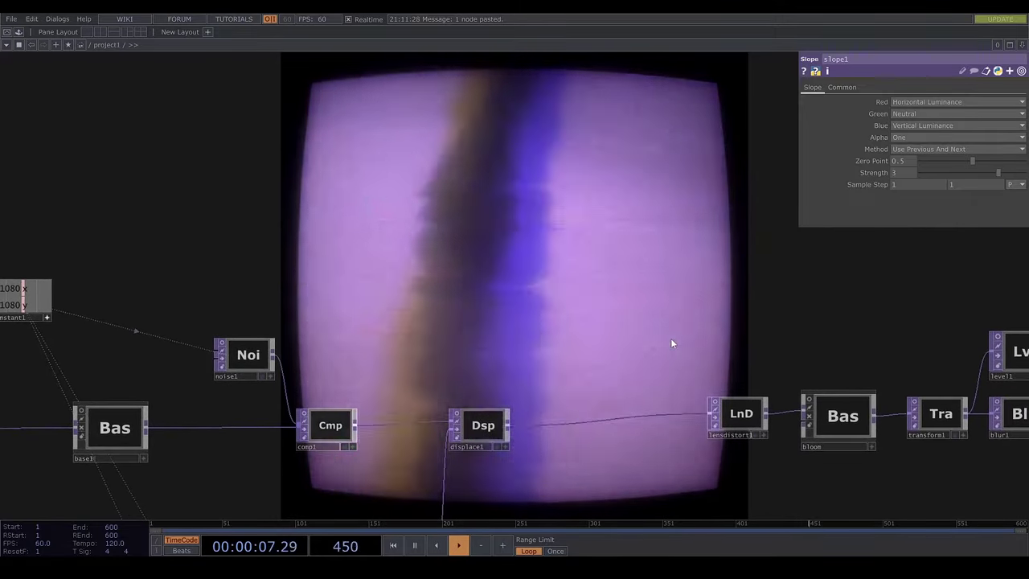
Set displace1's vertical Displace Weight to 0.
{"action": "left_click", "coordinate": [498, 418]}
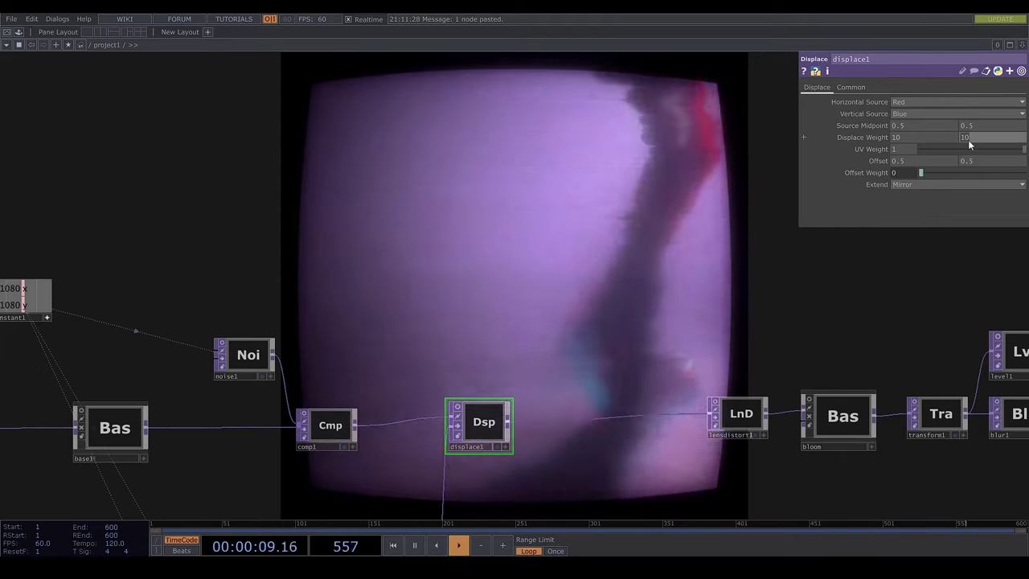
{"action": "left_click", "coordinate": [968, 140]}
{"action": "type", "text": "0"}
{"action": "key", "text": "Return"}
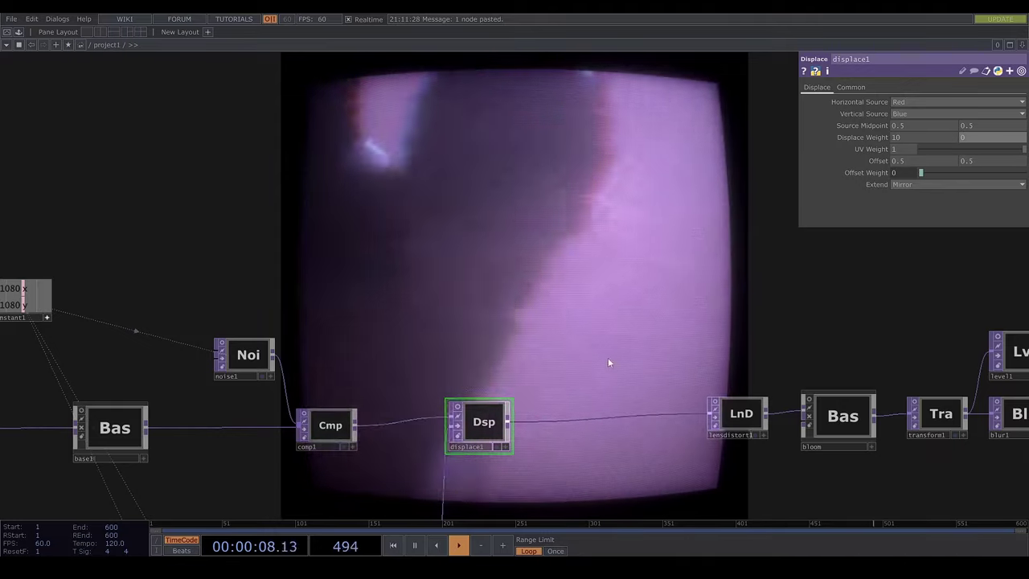
{"action": "left_click_drag", "start_coordinate": [607, 356], "coordinate": [540, 417]}
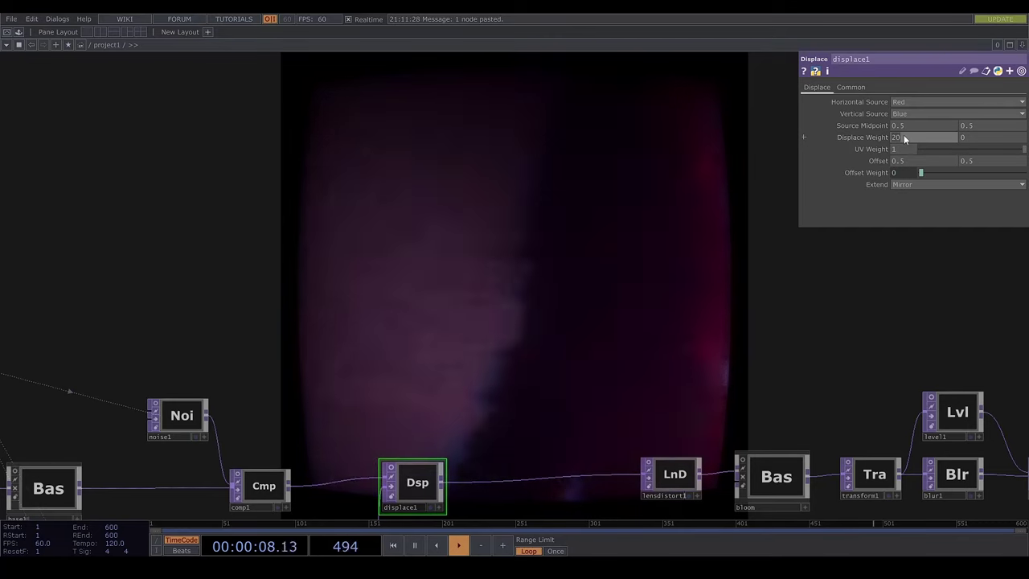
Set displace1's Displace Weight to 8 horizontally and 2 vertically.
{"action": "type", "text": "8"}
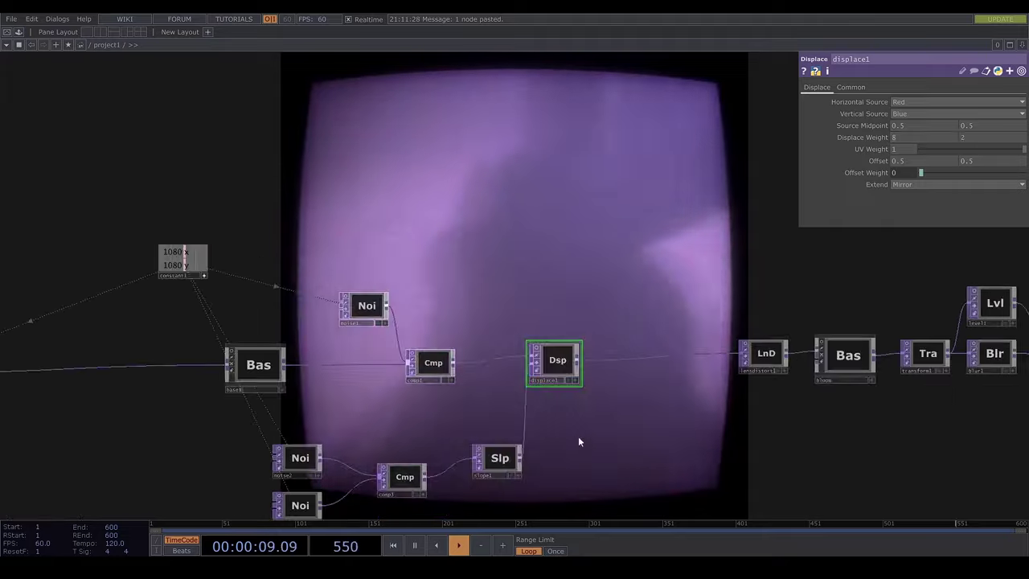
{"action": "left_click_drag", "start_coordinate": [578, 442], "coordinate": [614, 416]}
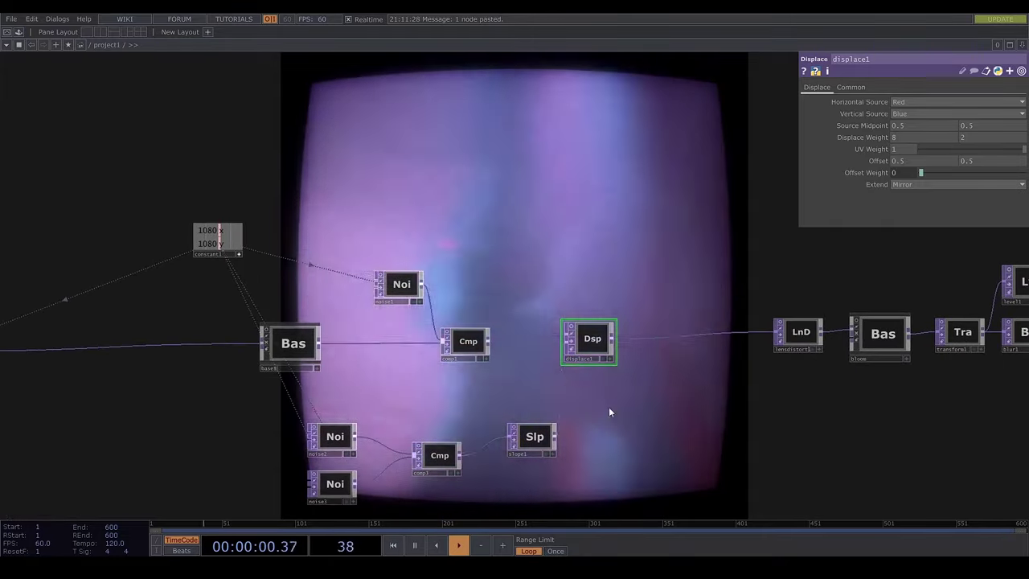
{"action": "scroll", "coordinate": [609, 407], "scroll_direction": "down", "scroll_amount": 3}
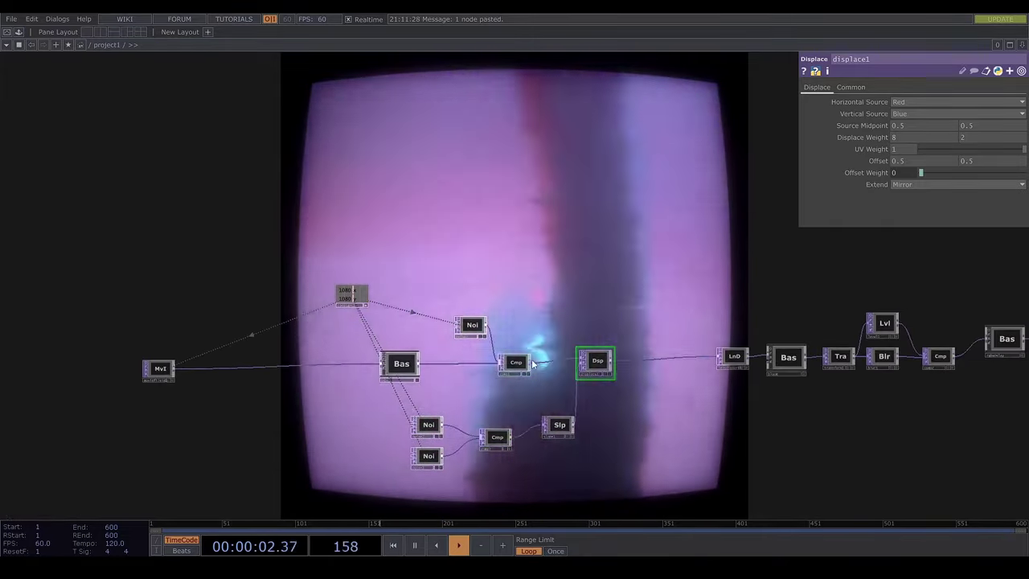
Take displace1 out of the chain between comp1 and lensdistort1 and disconnect its input from comp1.
{"action": "left_click_drag", "start_coordinate": [592, 374], "coordinate": [599, 411]}
{"action": "right_click", "coordinate": [565, 386]}
{"action": "left_click", "coordinate": [565, 384]}
{"action": "right_click", "coordinate": [563, 381]}
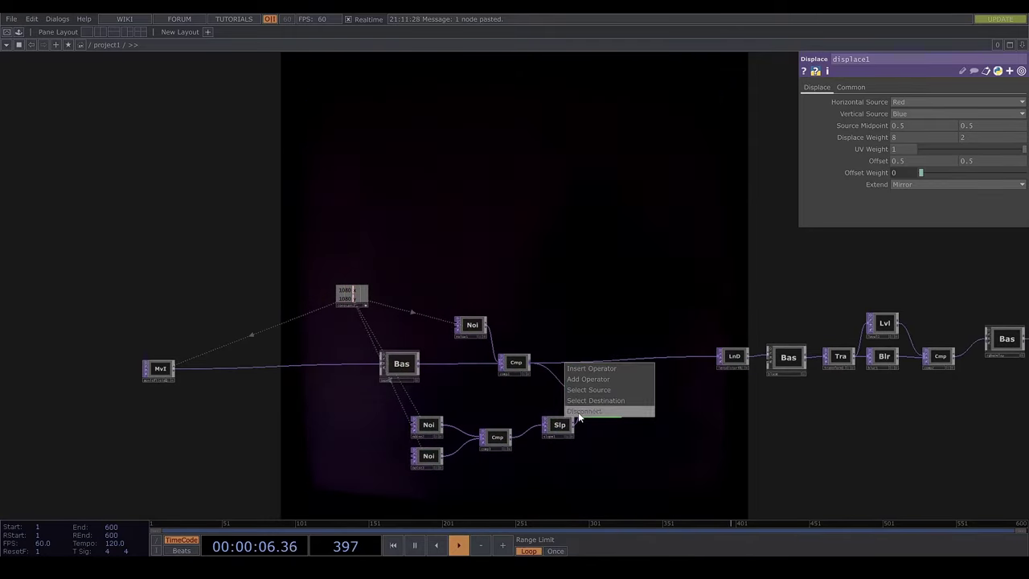
{"action": "left_click", "coordinate": [578, 412]}
Try displace1 and its noise-slope branch before the pixel Base COMP, feeding displace1 from the Movie File In and its output into the Base.
{"action": "right_click_drag", "start_coordinate": [631, 470], "coordinate": [435, 411]}
{"action": "left_click_drag", "start_coordinate": [434, 424], "coordinate": [184, 437]}
{"action": "left_click_drag", "start_coordinate": [176, 369], "coordinate": [335, 411]}
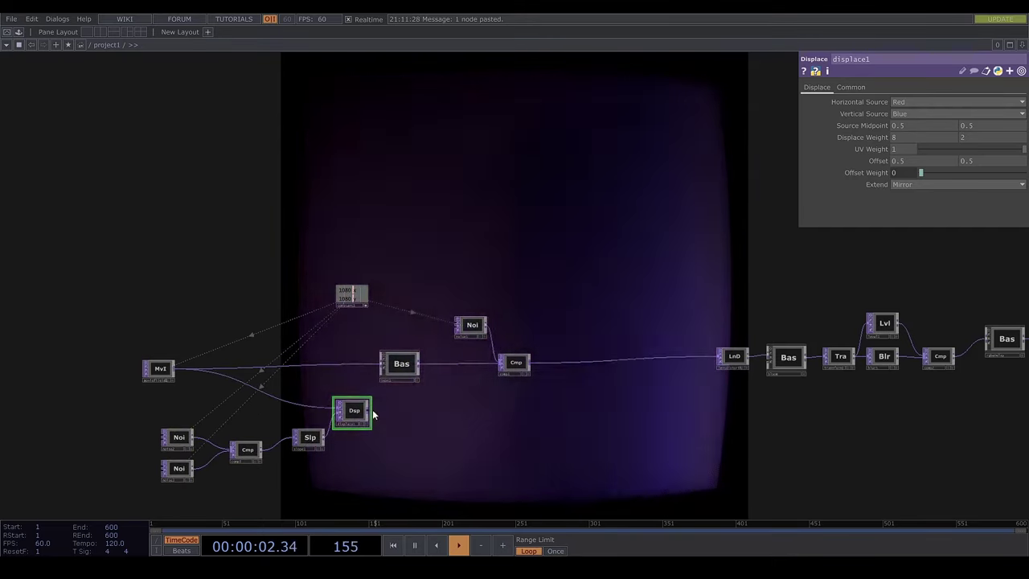
{"action": "left_click_drag", "start_coordinate": [366, 370], "coordinate": [382, 364]}
{"action": "left_click_drag", "start_coordinate": [344, 414], "coordinate": [338, 377]}
Try a horizontal Displace Weight of 5 on displace1, and settle on 4.
{"action": "left_click_drag", "start_coordinate": [512, 350], "coordinate": [453, 405]}
{"action": "left_click_drag", "start_coordinate": [620, 279], "coordinate": [604, 334]}
{"action": "left_click_drag", "start_coordinate": [536, 374], "coordinate": [557, 343]}
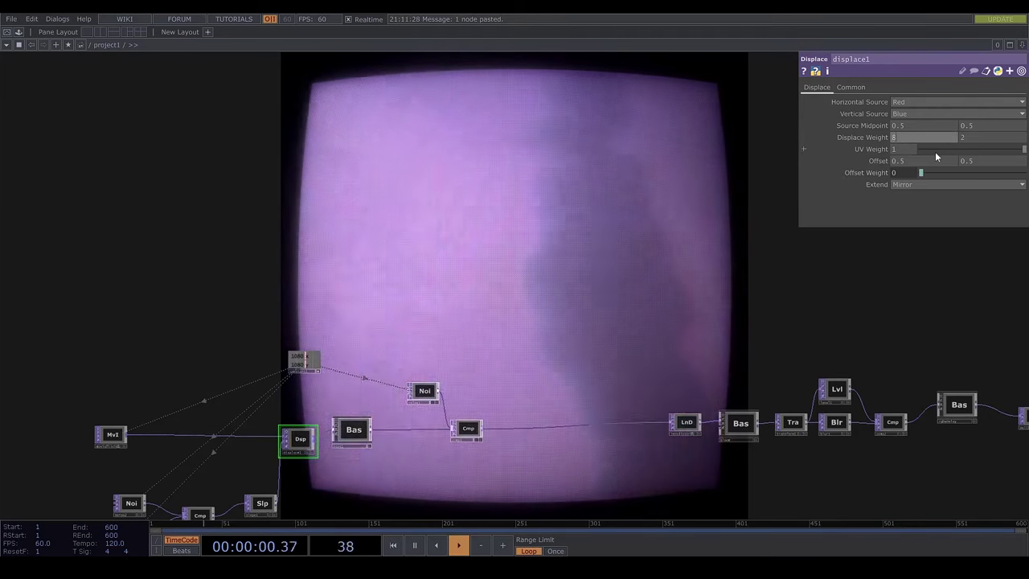
{"action": "type", "text": "5"}
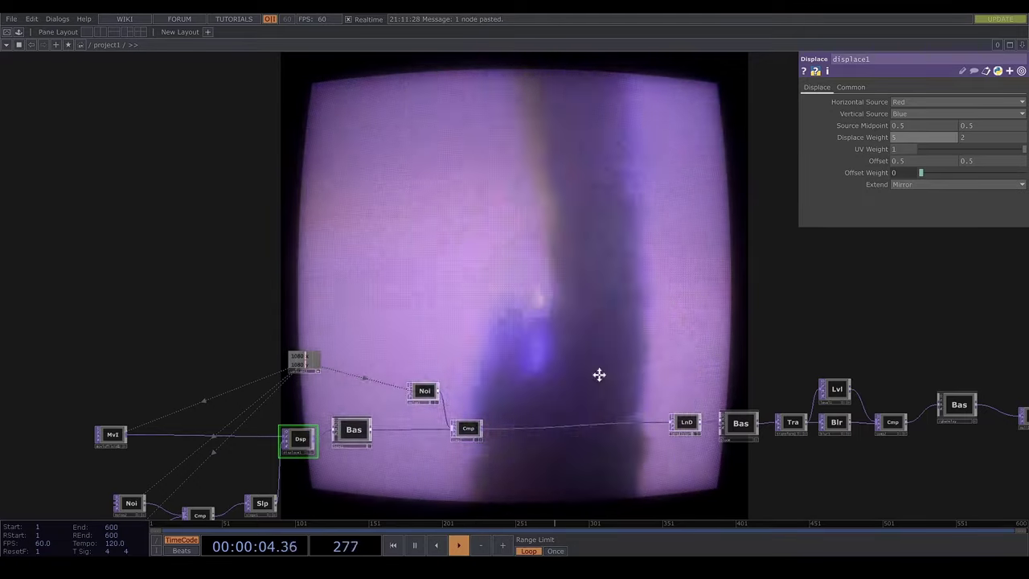
{"action": "left_click_drag", "start_coordinate": [598, 364], "coordinate": [606, 342]}
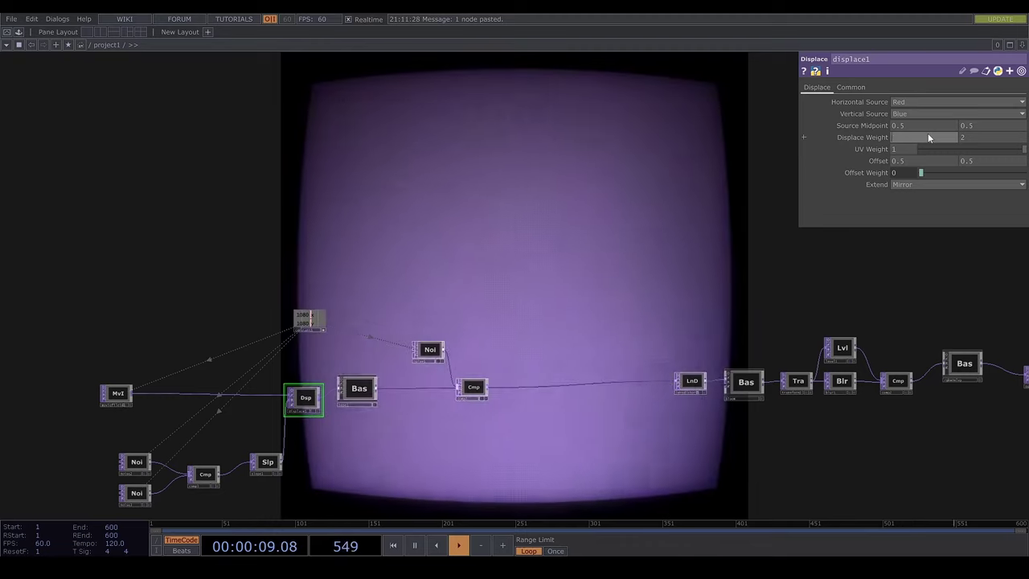
{"action": "left_click", "coordinate": [929, 136]}
{"action": "type", "text": "4"}
{"action": "key", "text": "Return"}
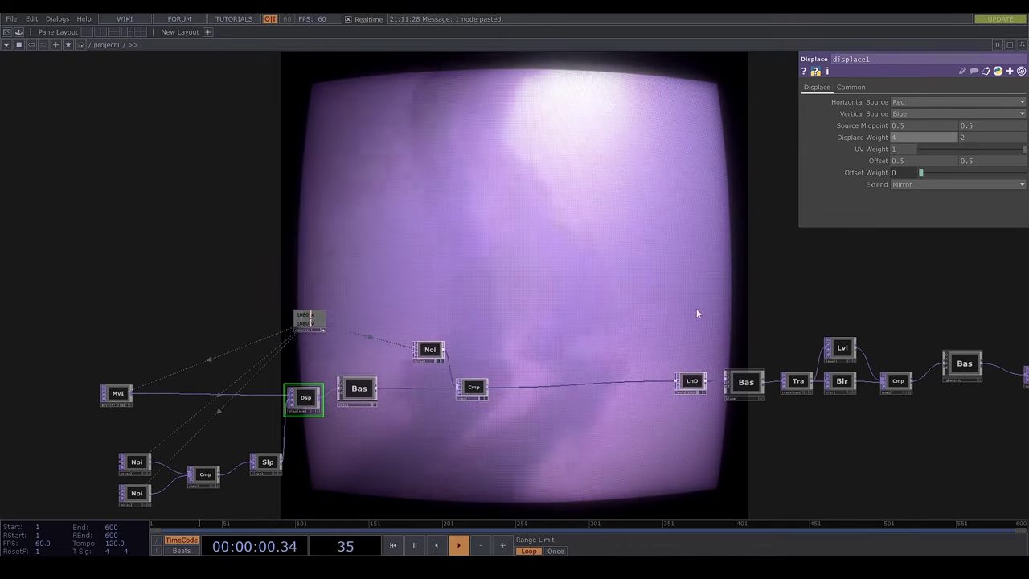
Raise noise2's Period to 0.41, and lower it slightly in small amounts to 0.38 and below.
{"action": "left_click_drag", "start_coordinate": [619, 330], "coordinate": [558, 406]}
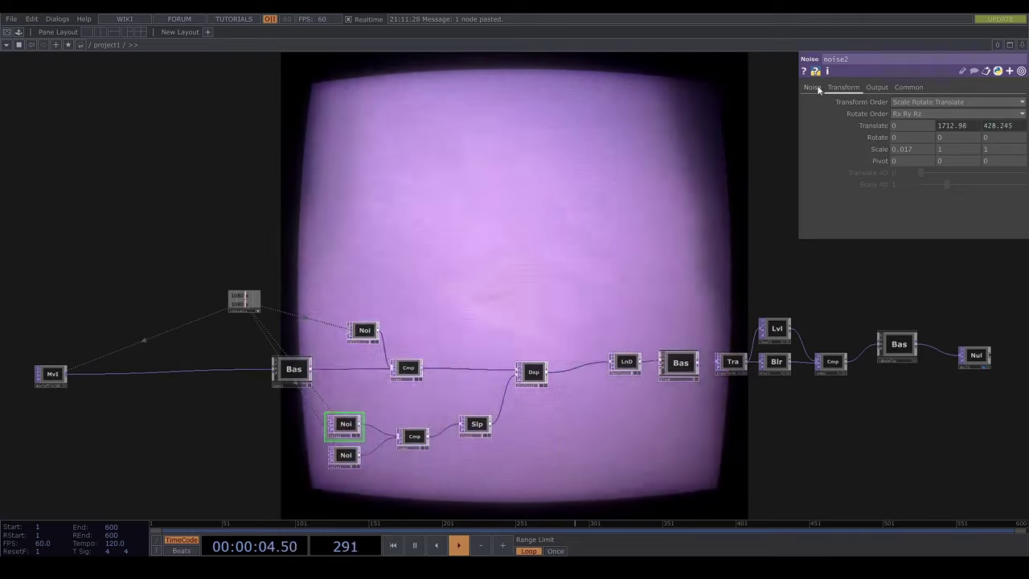
{"action": "left_click", "coordinate": [815, 88]}
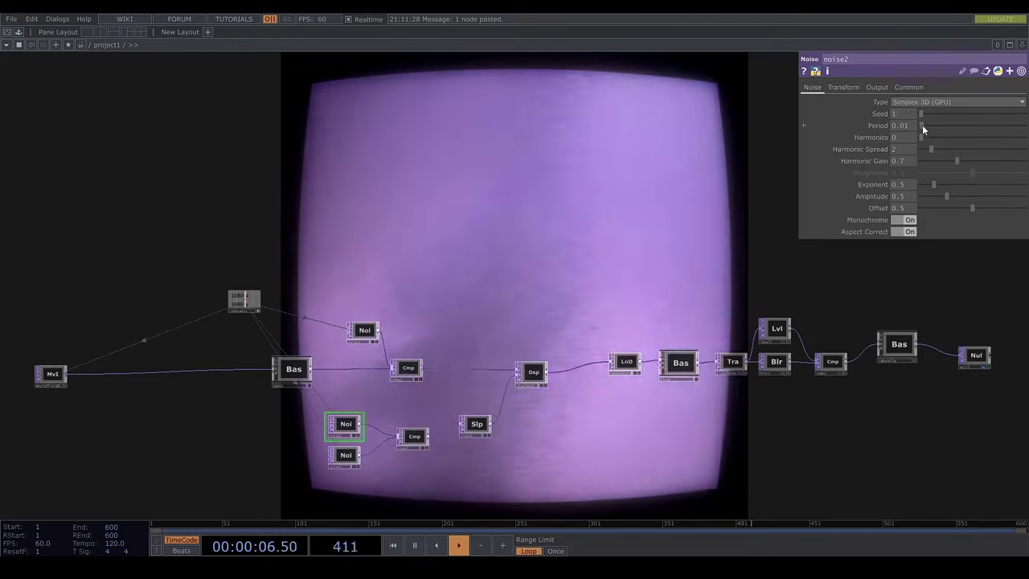
{"action": "left_click_drag", "start_coordinate": [922, 124], "coordinate": [943, 124]}
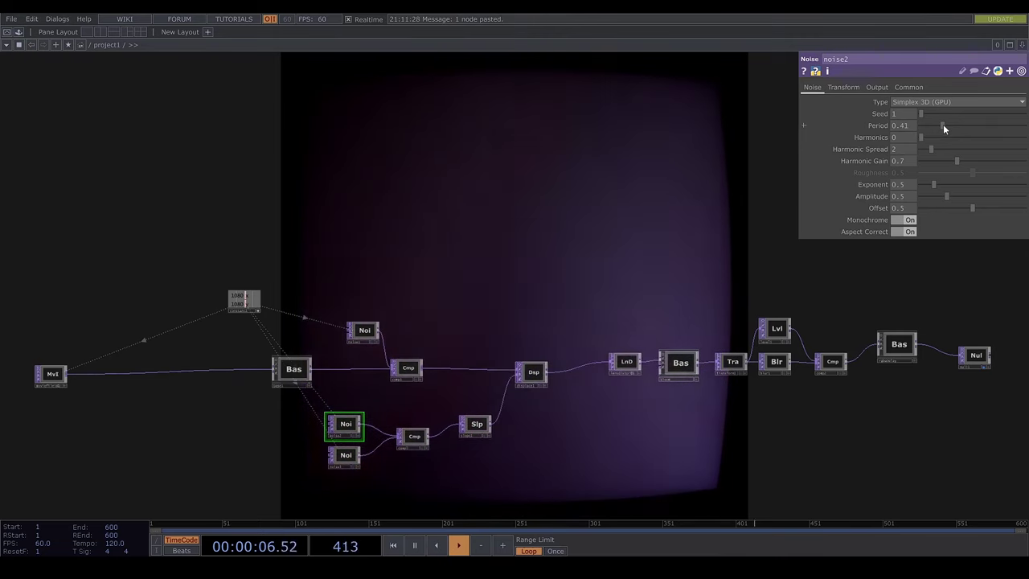
{"action": "left_click_drag", "start_coordinate": [943, 124], "coordinate": [942, 124]}
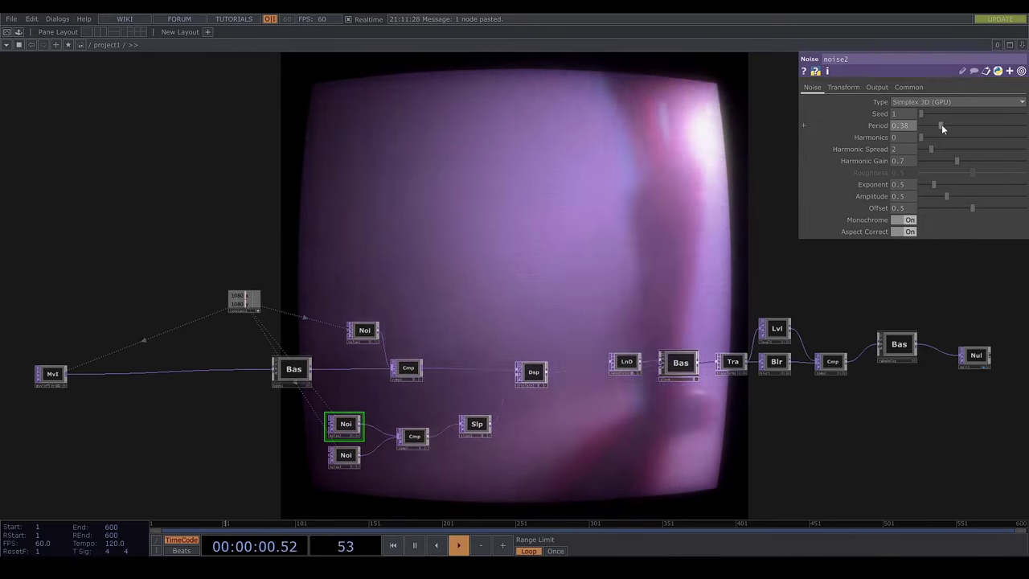
{"action": "left_click_drag", "start_coordinate": [942, 123], "coordinate": [939, 123]}
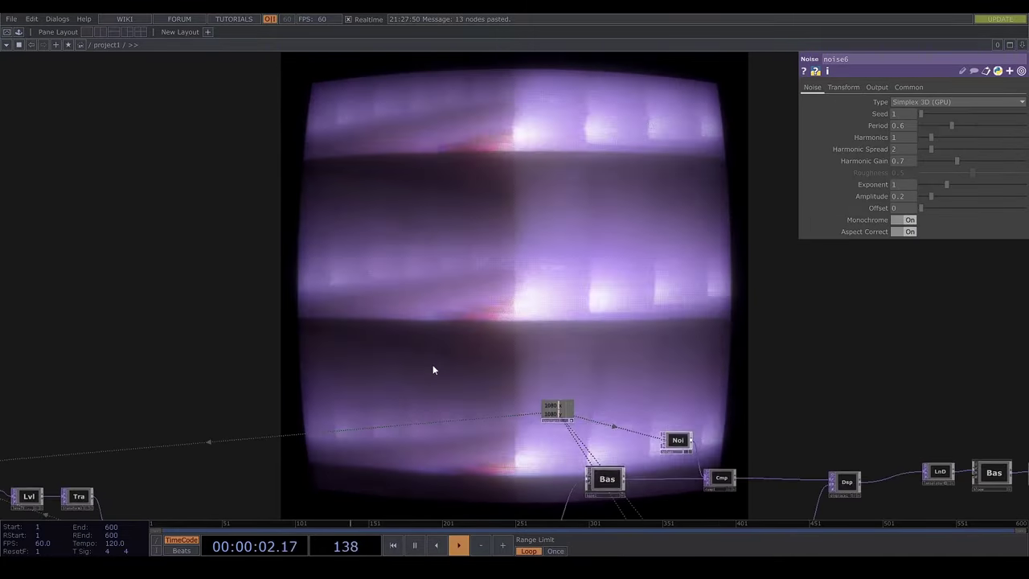
Examine the pasted feedback, tile and displacement branch after the Movie File In, including the settings of feedback1, level5 and transform3.
{"action": "scroll", "coordinate": [561, 213], "scroll_direction": "up", "scroll_amount": 3}
{"action": "left_click_drag", "start_coordinate": [562, 213], "coordinate": [610, 197]}
{"action": "left_click_drag", "start_coordinate": [351, 231], "coordinate": [466, 220]}
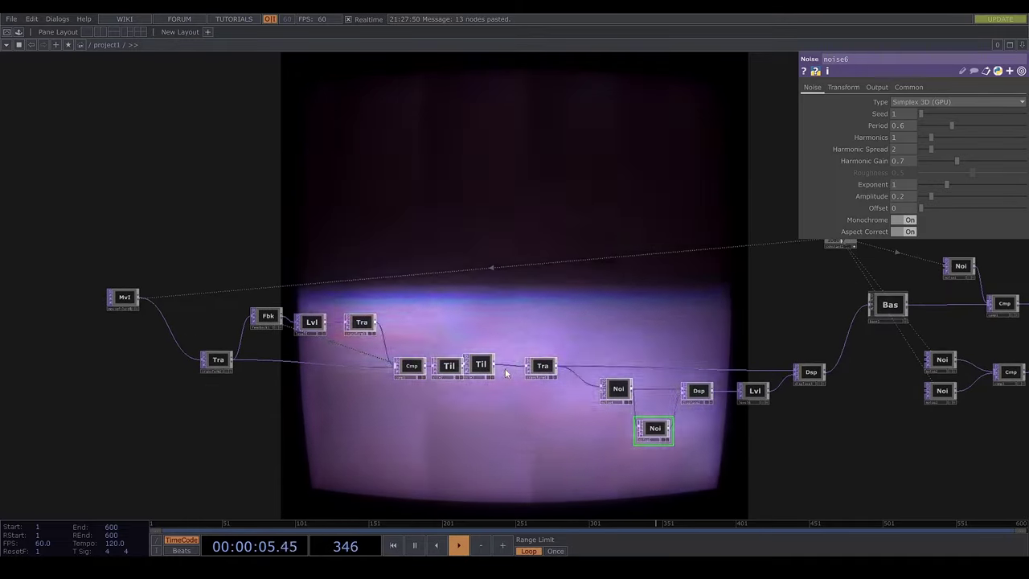
{"action": "left_click_drag", "start_coordinate": [445, 393], "coordinate": [461, 395]}
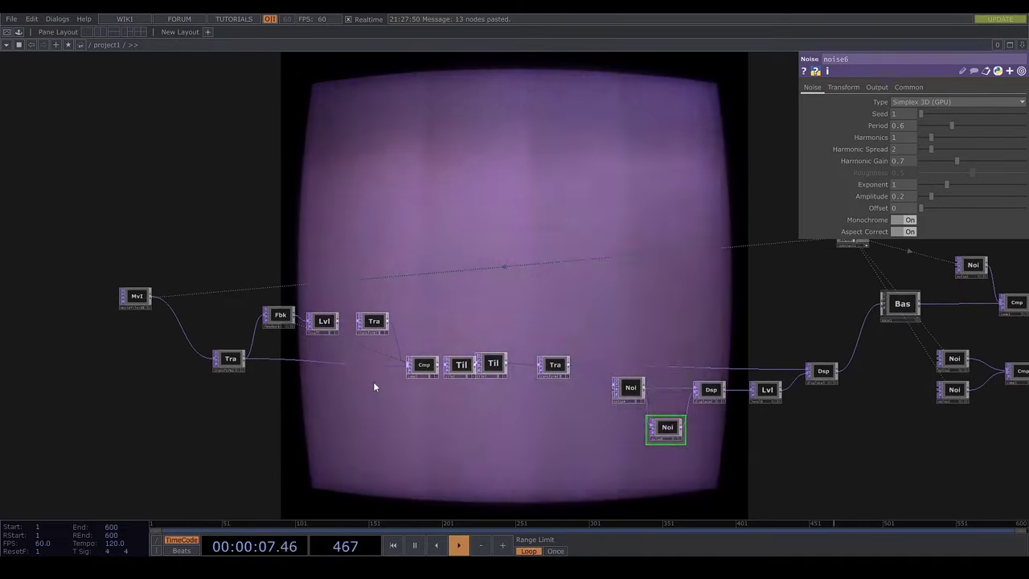
{"action": "left_click_drag", "start_coordinate": [326, 349], "coordinate": [357, 349]}
{"action": "scroll", "coordinate": [338, 349], "scroll_direction": "up", "scroll_amount": 5}
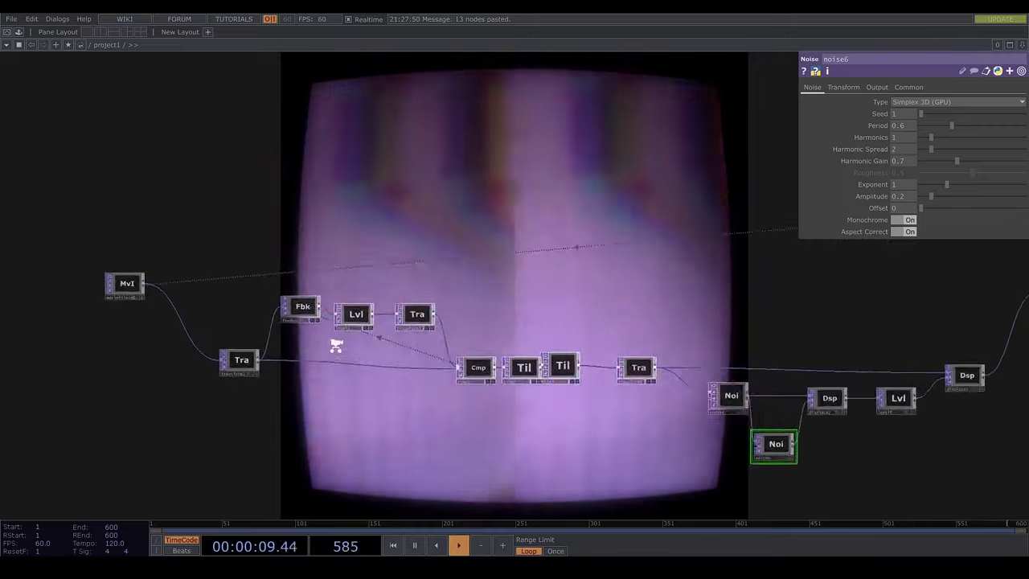
{"action": "left_click", "coordinate": [300, 293]}
{"action": "left_click_drag", "start_coordinate": [590, 258], "coordinate": [533, 301]}
{"action": "scroll", "coordinate": [537, 299], "scroll_direction": "down", "scroll_amount": 2}
{"action": "scroll", "coordinate": [547, 298], "scroll_direction": "down", "scroll_amount": 4}
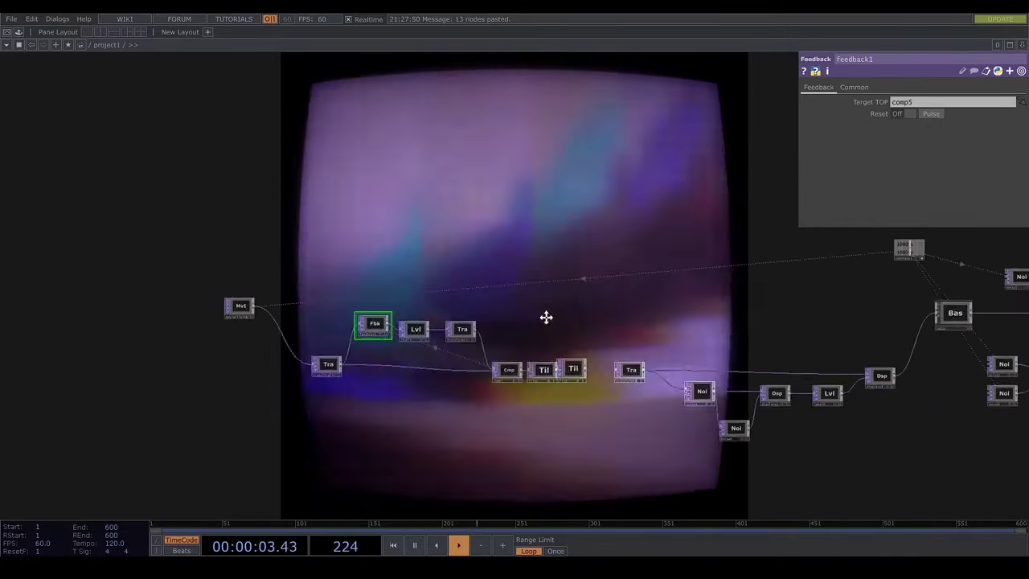
{"action": "left_click", "coordinate": [402, 340]}
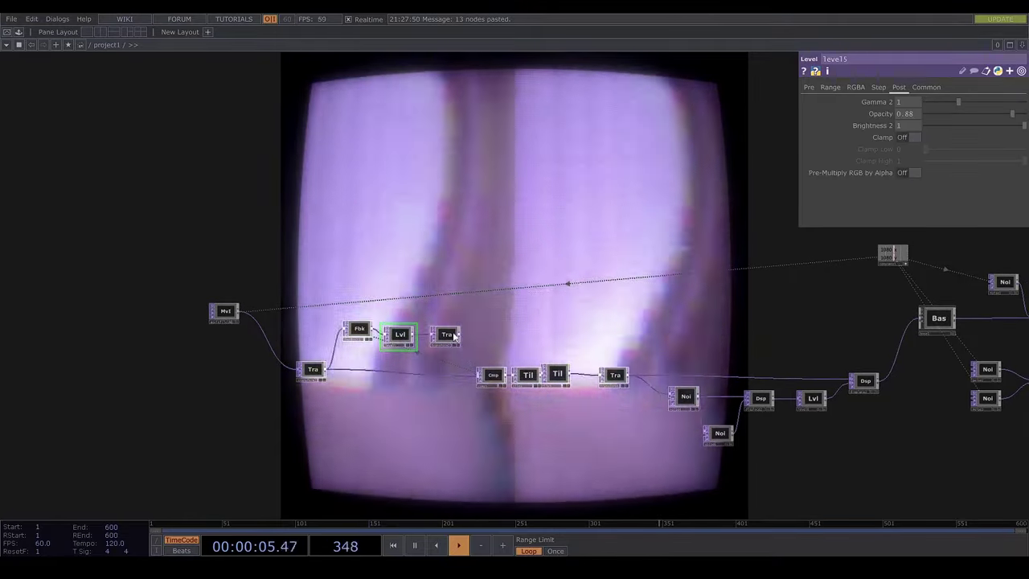
{"action": "left_click", "coordinate": [447, 335]}
{"action": "left_click_drag", "start_coordinate": [672, 305], "coordinate": [446, 315]}
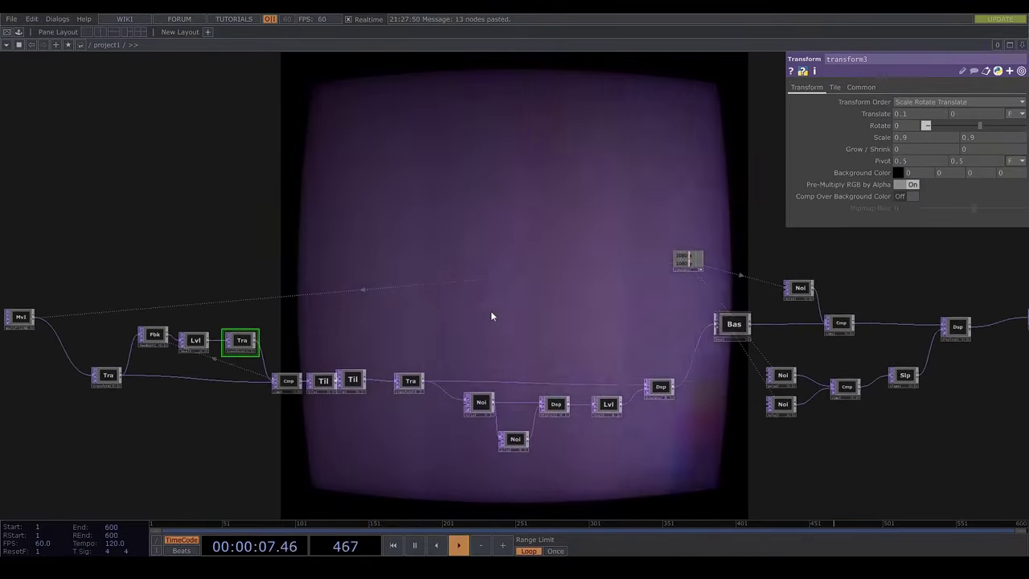